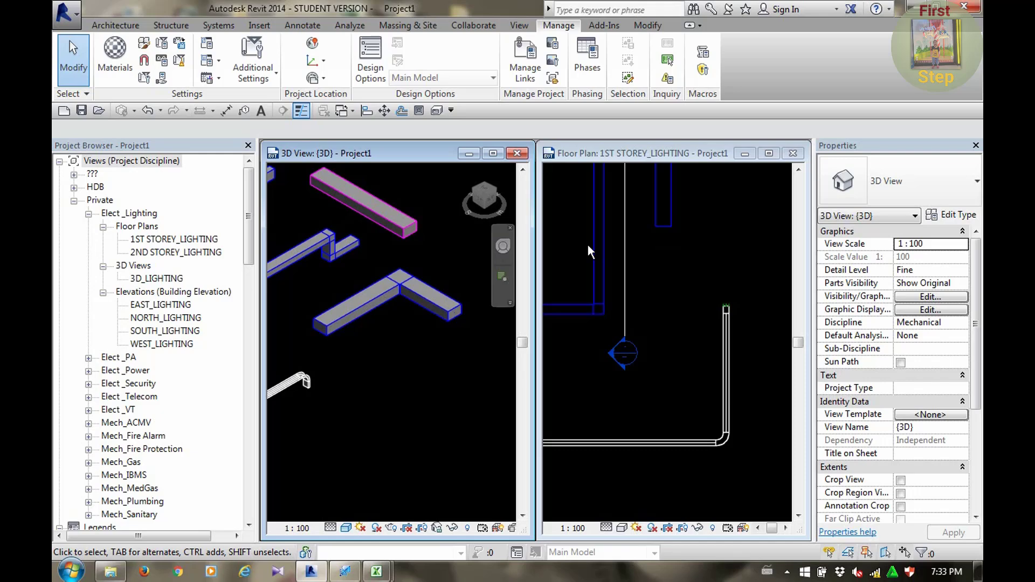
Pan and zoom the 3D view along the duct run to the pipe bend
{"action": "scroll", "coordinate": [394, 289], "scroll_direction": "up", "scroll_amount": 3}
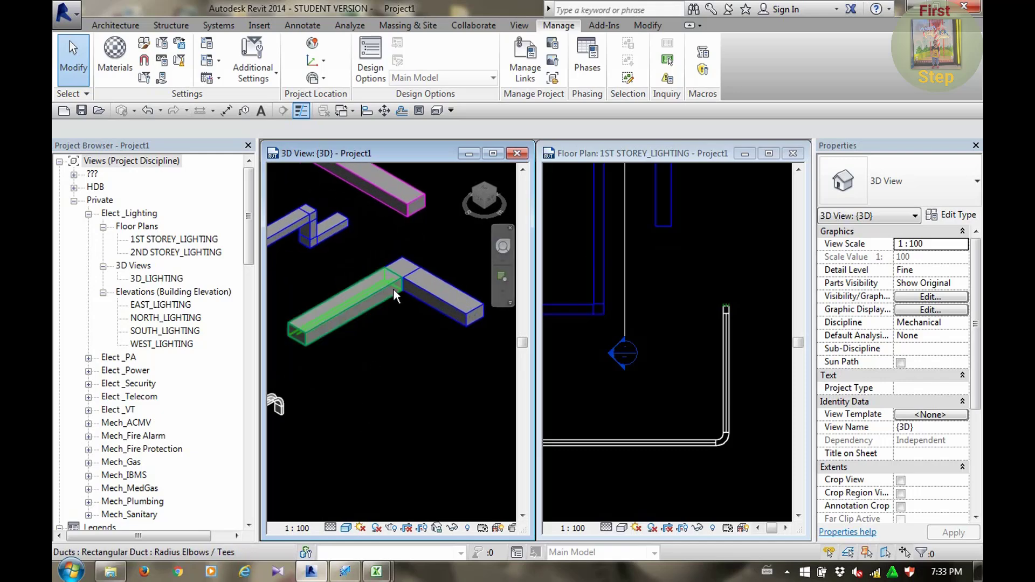
{"action": "scroll", "coordinate": [393, 269], "scroll_direction": "up", "scroll_amount": 3}
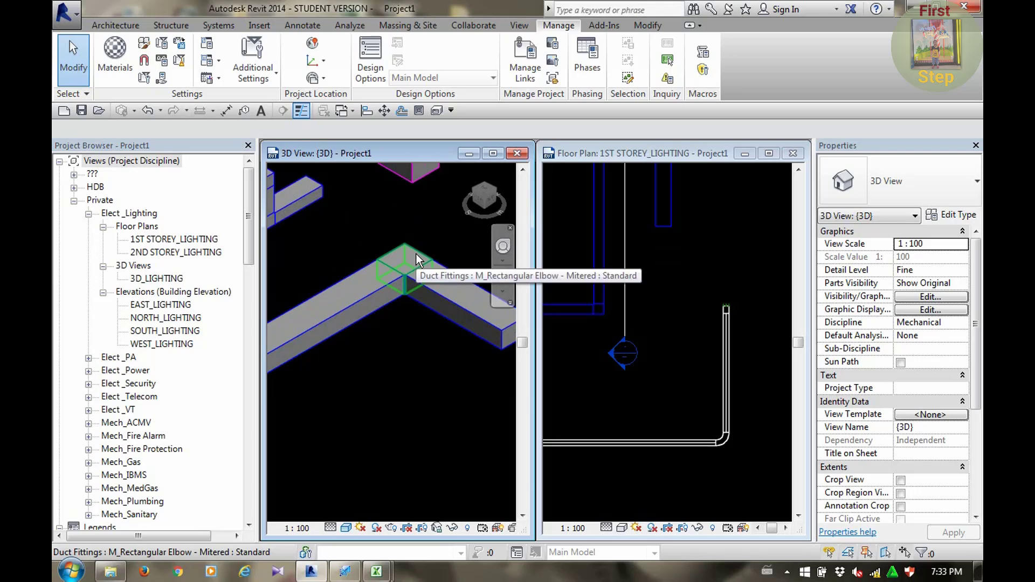
{"action": "middle_click_drag", "start_coordinate": [394, 349], "coordinate": [399, 322]}
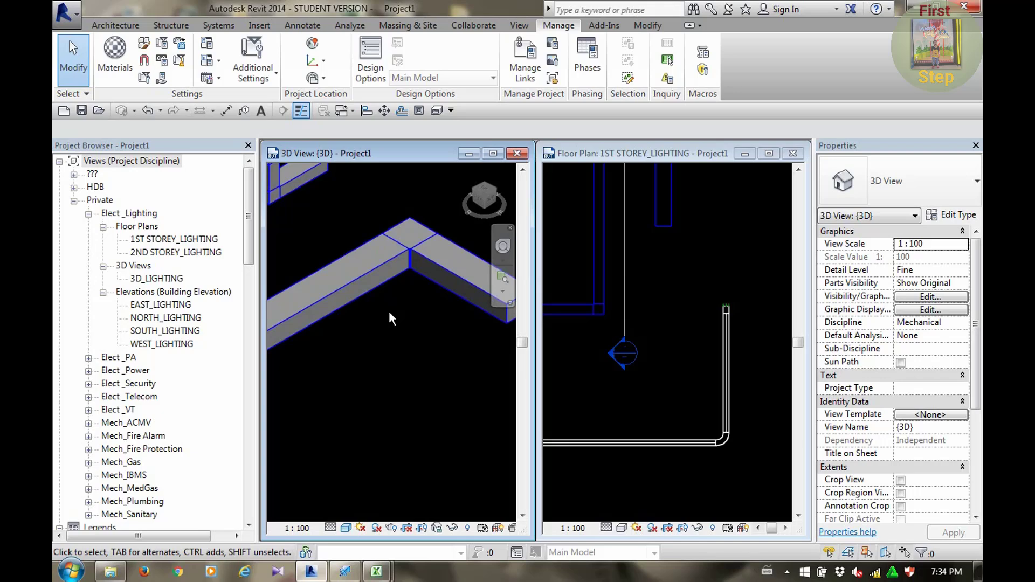
{"action": "scroll", "coordinate": [389, 312], "scroll_direction": "down", "scroll_amount": 2}
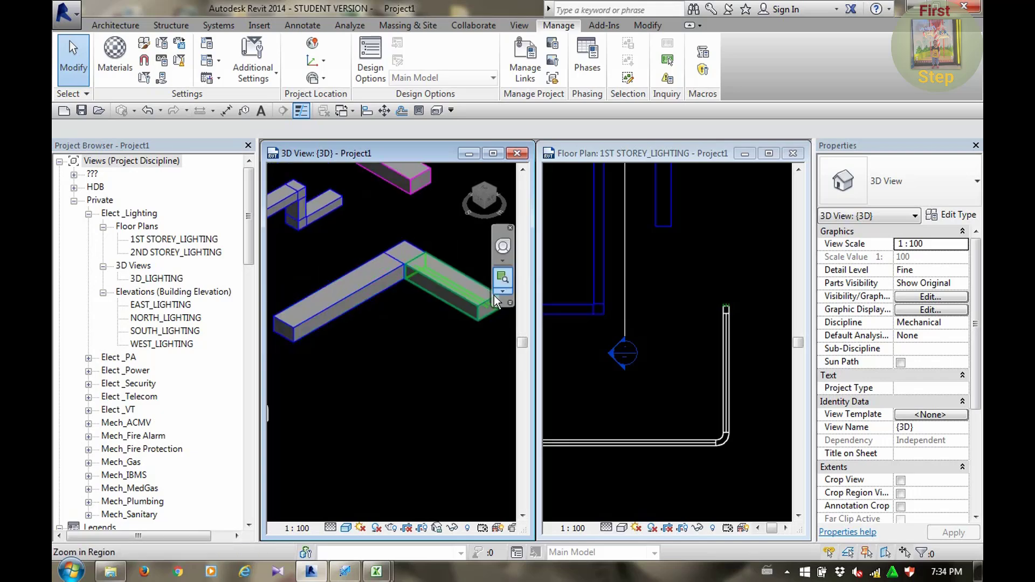
{"action": "scroll", "coordinate": [430, 317], "scroll_direction": "down", "scroll_amount": 2}
{"action": "mouse_move", "coordinate": [428, 325]}
{"action": "middle_mouse_down"}
{"action": "mouse_move", "coordinate": [433, 345]}
{"action": "mouse_move", "coordinate": [492, 335]}
{"action": "mouse_move", "coordinate": [499, 381]}
{"action": "middle_mouse_up"}
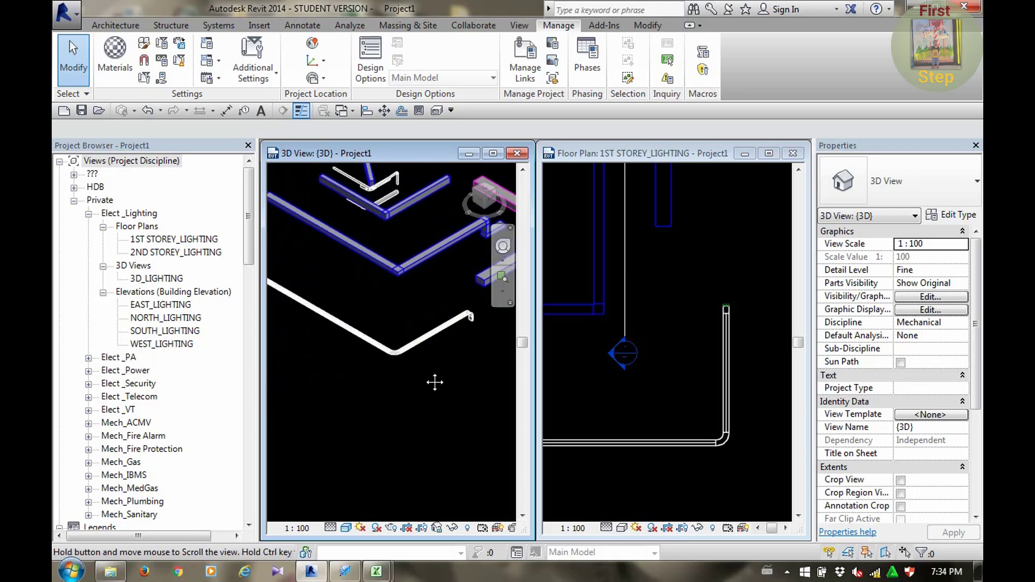
{"action": "scroll", "coordinate": [383, 212], "scroll_direction": "up", "scroll_amount": 2}
{"action": "middle_click_drag", "start_coordinate": [383, 212], "coordinate": [404, 347]}
{"action": "scroll", "coordinate": [413, 164], "scroll_direction": "up", "scroll_amount": 2}
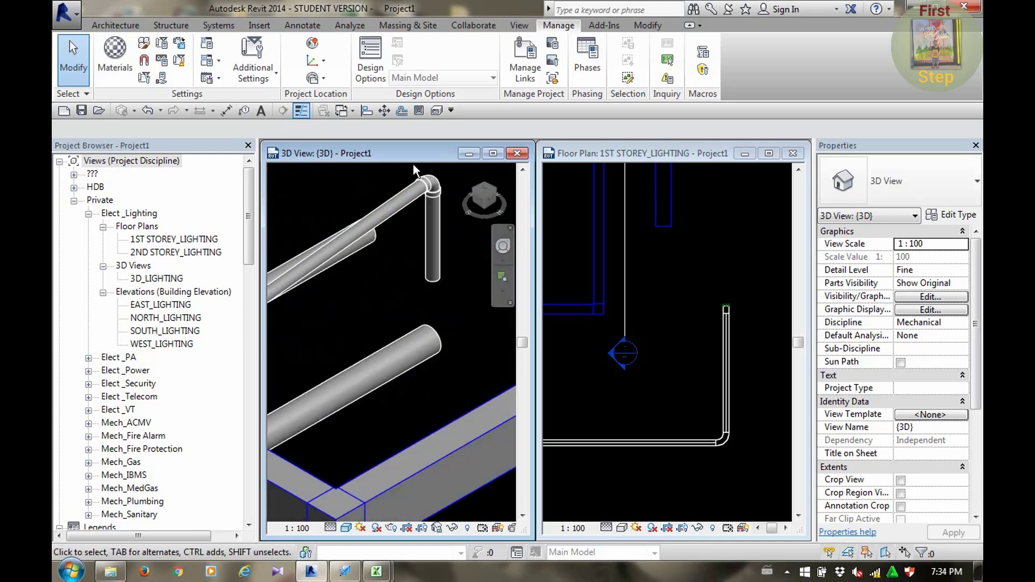
{"action": "scroll", "coordinate": [409, 191], "scroll_direction": "up", "scroll_amount": 2}
{"action": "scroll", "coordinate": [409, 191], "scroll_direction": "down", "scroll_amount": 1}
{"action": "scroll", "coordinate": [410, 263], "scroll_direction": "down", "scroll_amount": 2}
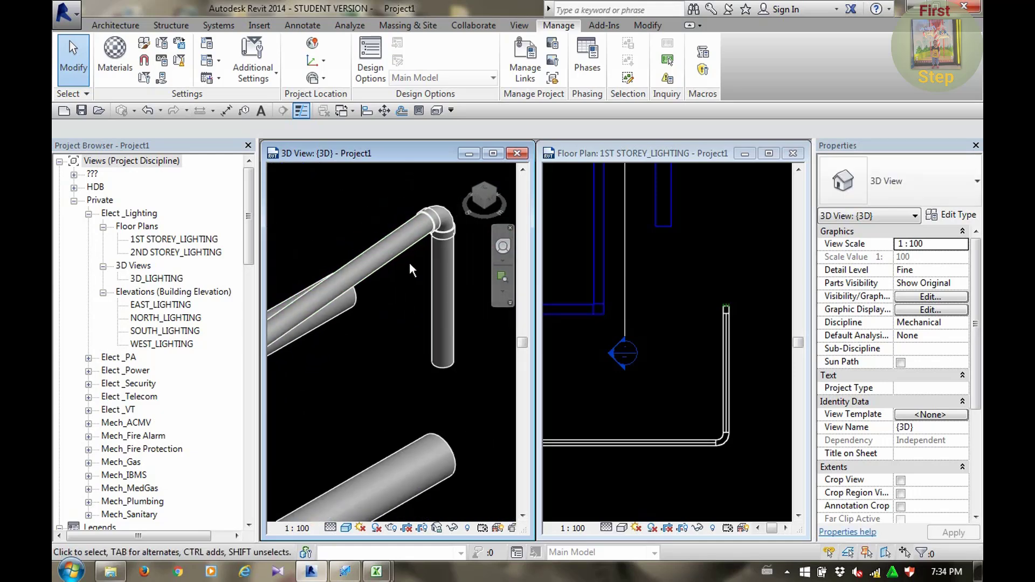
{"action": "scroll", "coordinate": [424, 251], "scroll_direction": "up", "scroll_amount": 2}
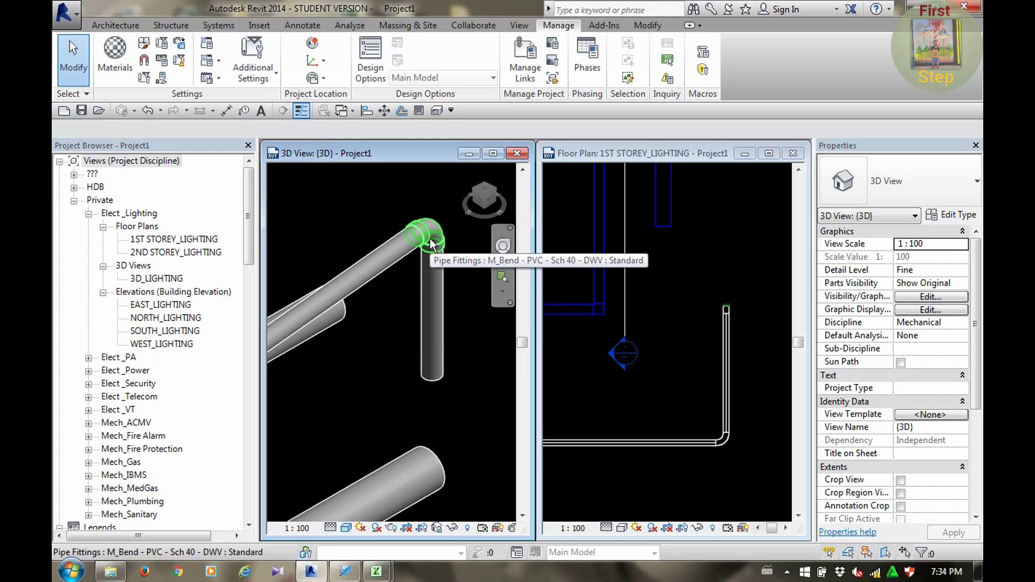
Activate the 1ST STOREY_LIGHTING floor plan, recentre it on the ducts, and show the Systems tools
{"action": "left_click", "coordinate": [702, 303]}
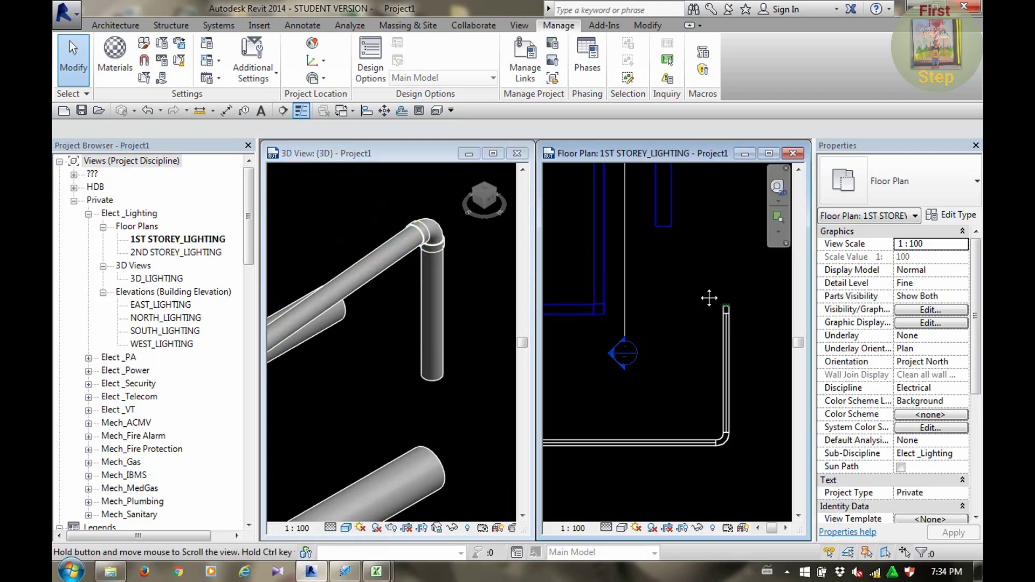
{"action": "scroll", "coordinate": [698, 286], "scroll_direction": "down", "scroll_amount": 2}
{"action": "scroll", "coordinate": [698, 286], "scroll_direction": "down", "scroll_amount": 2}
{"action": "scroll", "coordinate": [697, 286], "scroll_direction": "down", "scroll_amount": 2}
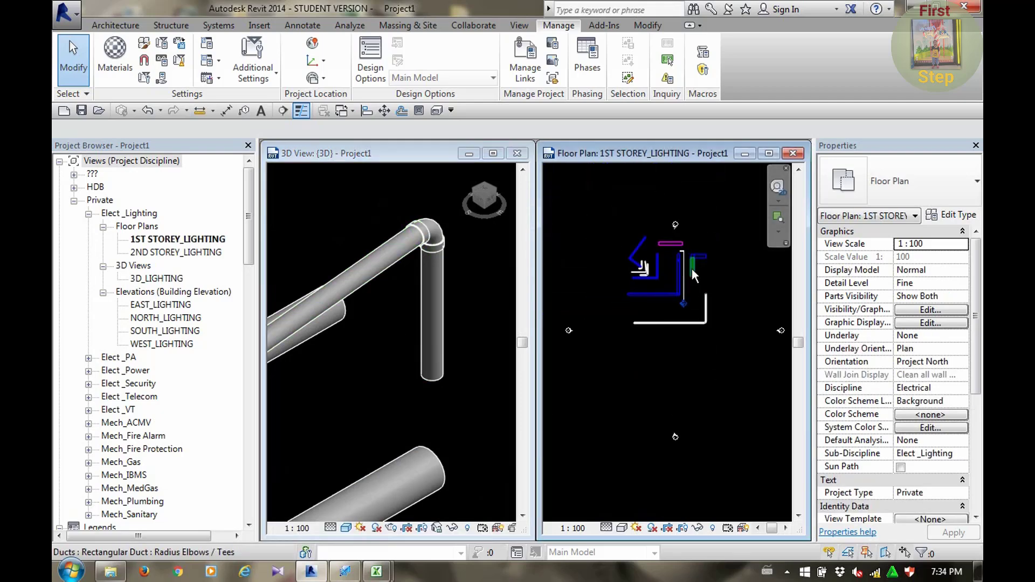
{"action": "scroll", "coordinate": [691, 270], "scroll_direction": "up", "scroll_amount": 1}
{"action": "scroll", "coordinate": [691, 270], "scroll_direction": "up", "scroll_amount": 1}
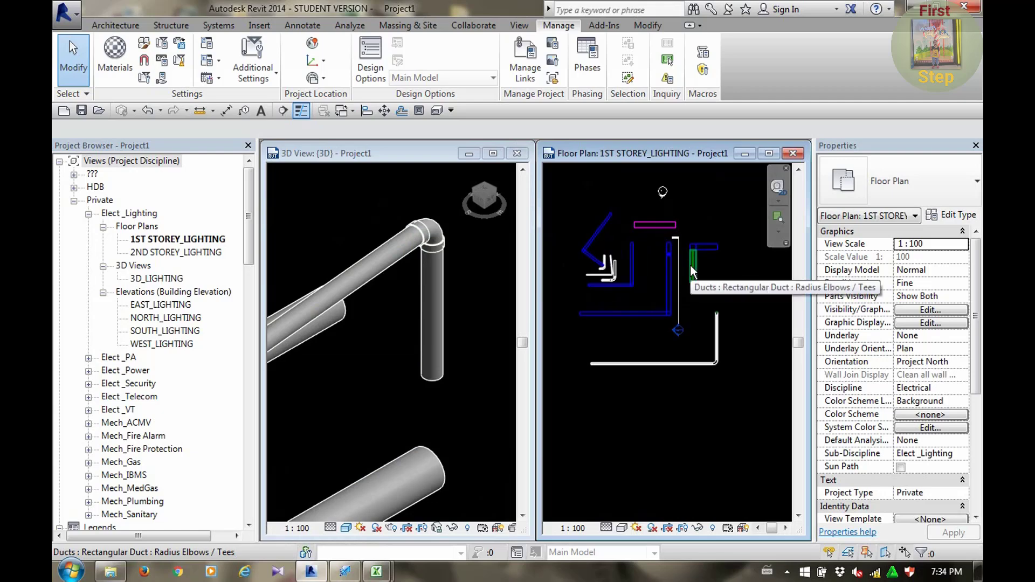
{"action": "middle_click_drag", "start_coordinate": [689, 300], "coordinate": [685, 304]}
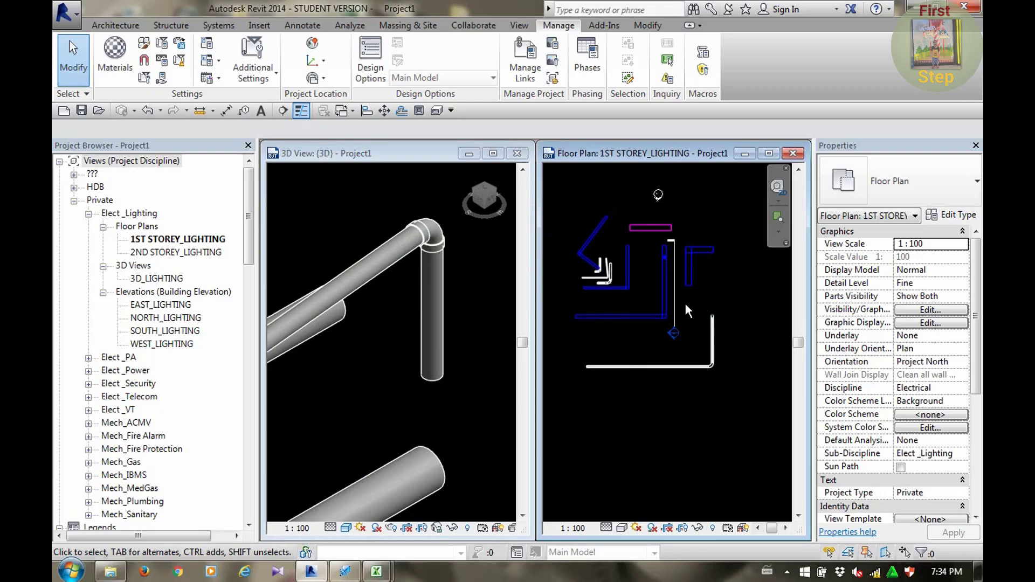
{"action": "middle_click_drag", "start_coordinate": [682, 317], "coordinate": [646, 318]}
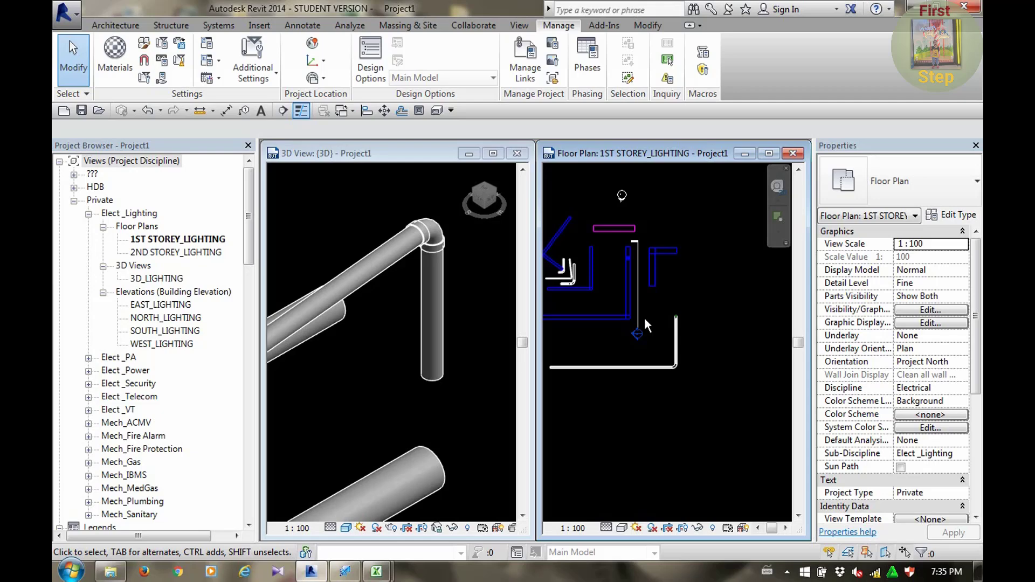
{"action": "middle_click_drag", "start_coordinate": [645, 318], "coordinate": [658, 305]}
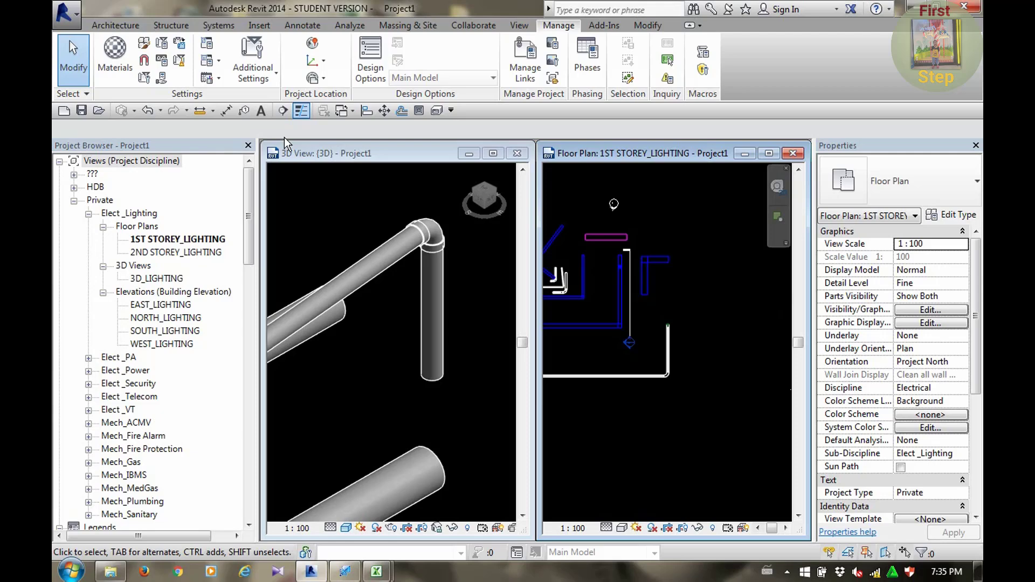
{"action": "left_click", "coordinate": [218, 27]}
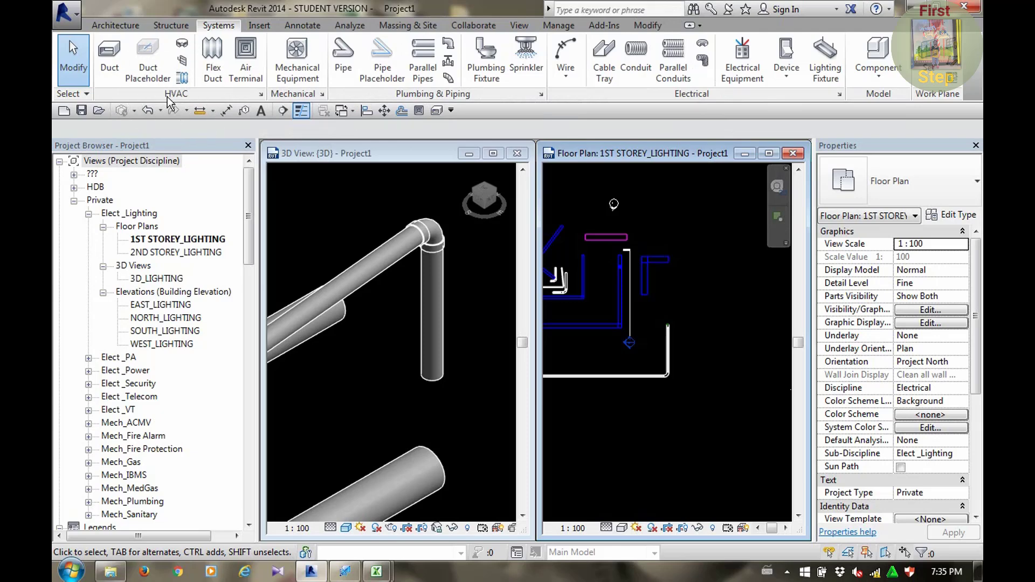
Draw a 10000 mm, 800 × 500 mm duct right of the existing ducts, then select it
{"action": "left_click", "coordinate": [109, 67]}
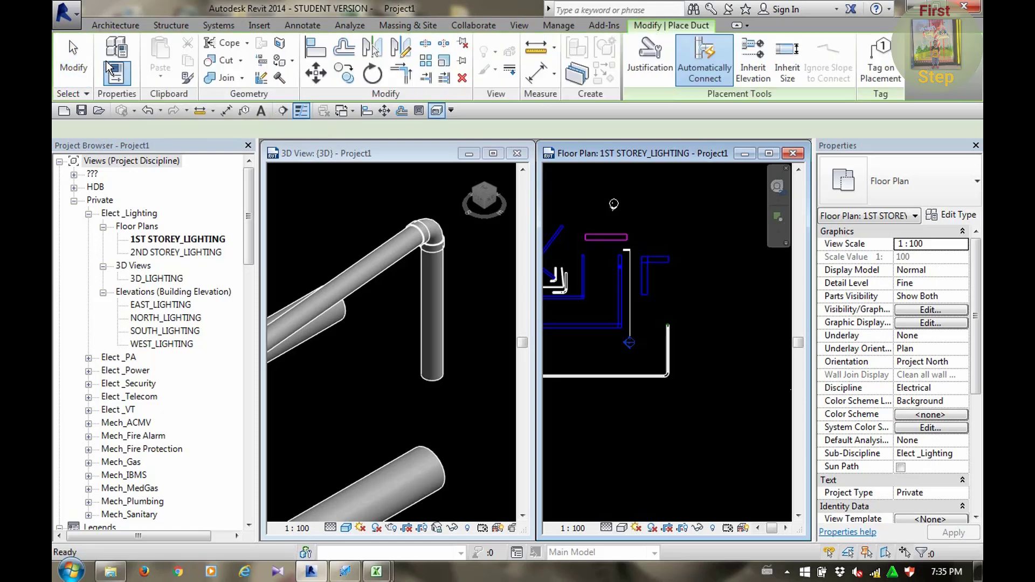
{"action": "left_click", "coordinate": [678, 294]}
{"action": "left_click", "coordinate": [747, 294]}
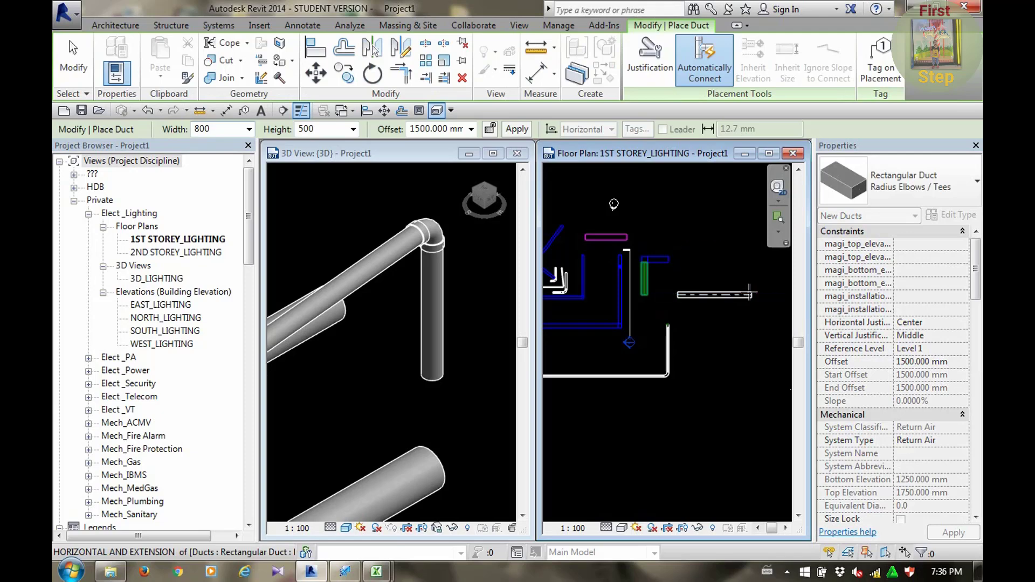
{"action": "key", "text": "Escape"}
{"action": "key", "text": "Escape"}
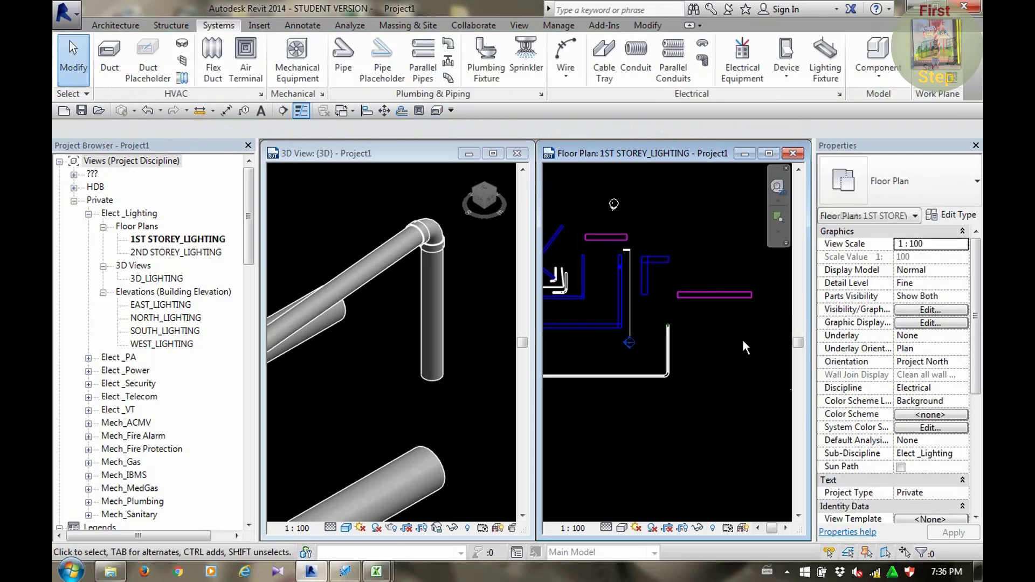
{"action": "left_click", "coordinate": [726, 299]}
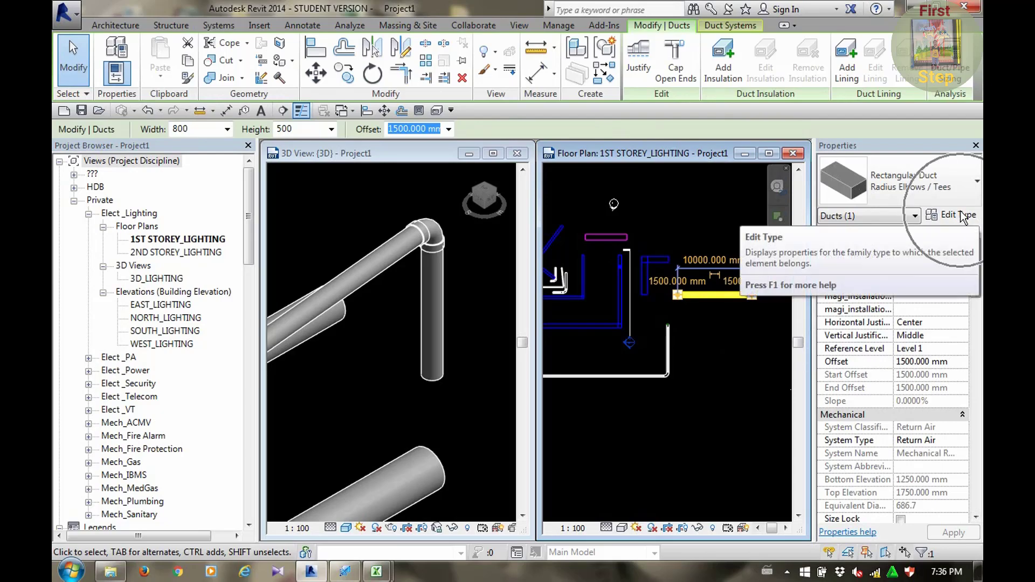
Duplicate the duct's Radius Elbows / Tees type under the new name SAD
{"action": "left_click", "coordinate": [964, 216]}
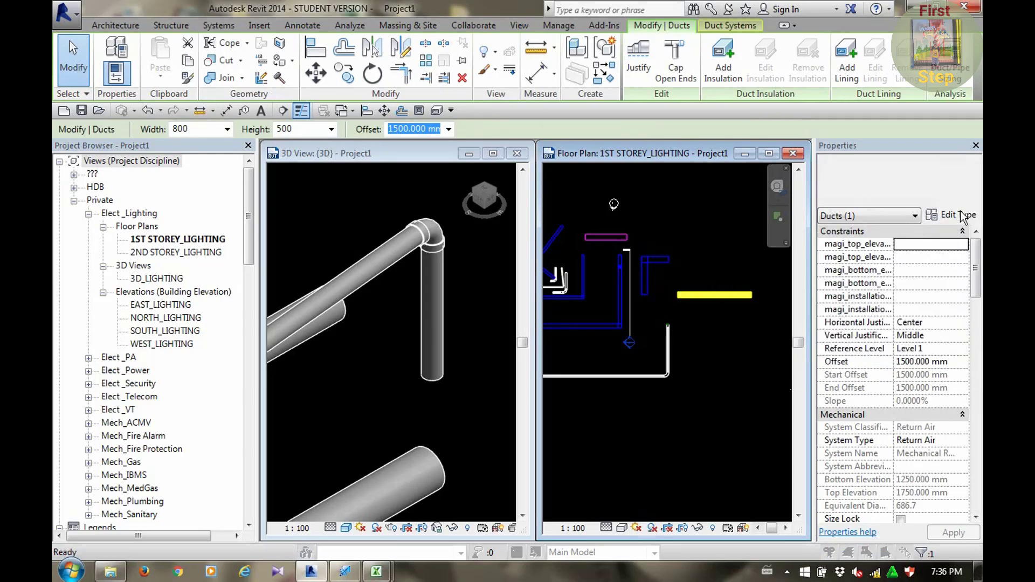
{"action": "mouse_move", "coordinate": [721, 40]}
{"action": "left_mouse_down"}
{"action": "mouse_move", "coordinate": [344, 81]}
{"action": "mouse_move", "coordinate": [343, 49]}
{"action": "left_mouse_up"}
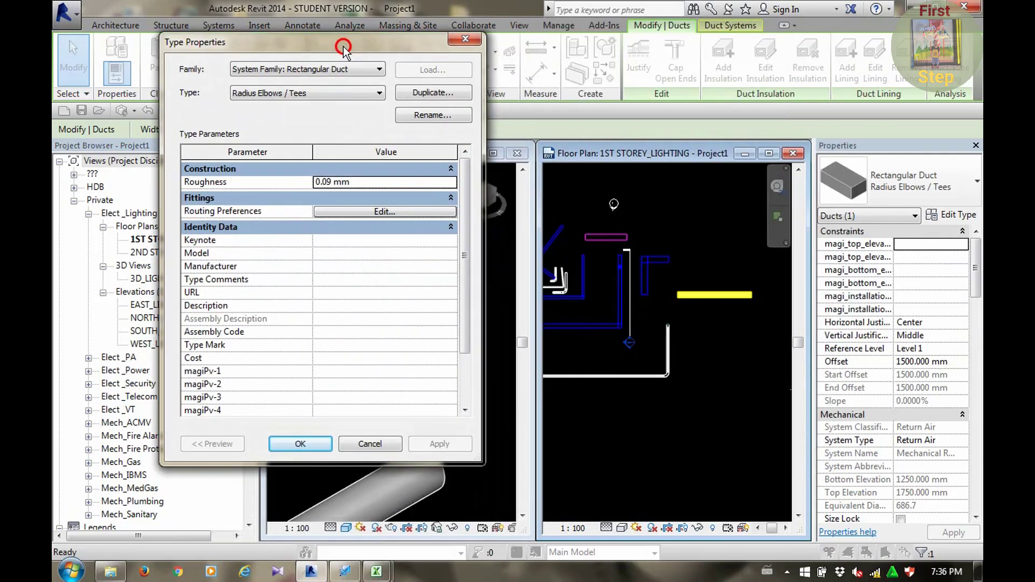
{"action": "left_click", "coordinate": [413, 93]}
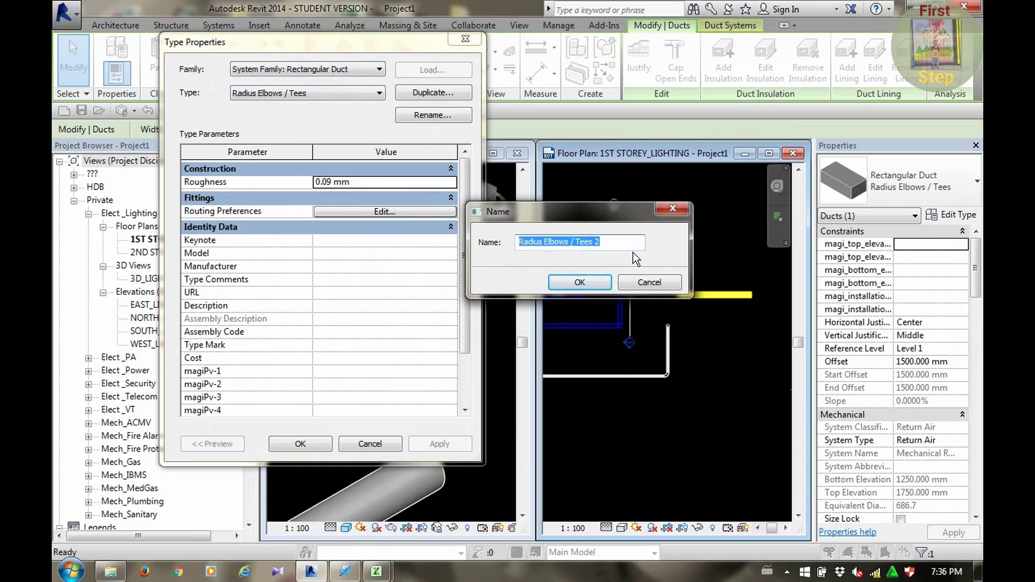
{"action": "type", "text": "sa"}
{"action": "key", "text": "BackSpace"}
{"action": "key", "text": "BackSpace"}
{"action": "type", "text": "SA"}
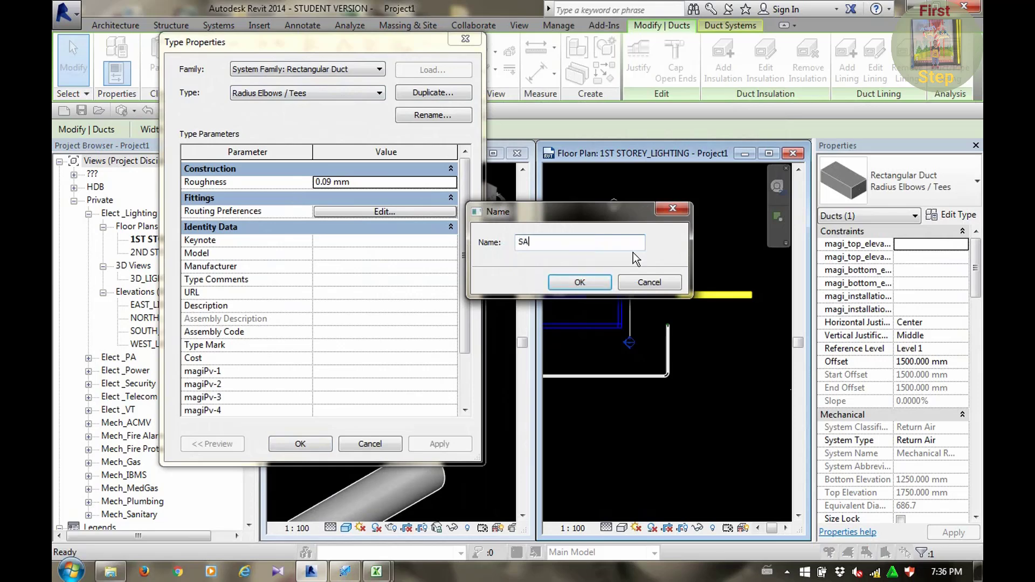
{"action": "type", "text": "D"}
{"action": "key", "text": "BackSpace"}
{"action": "key", "text": "BackSpace"}
{"action": "key", "text": "BackSpace"}
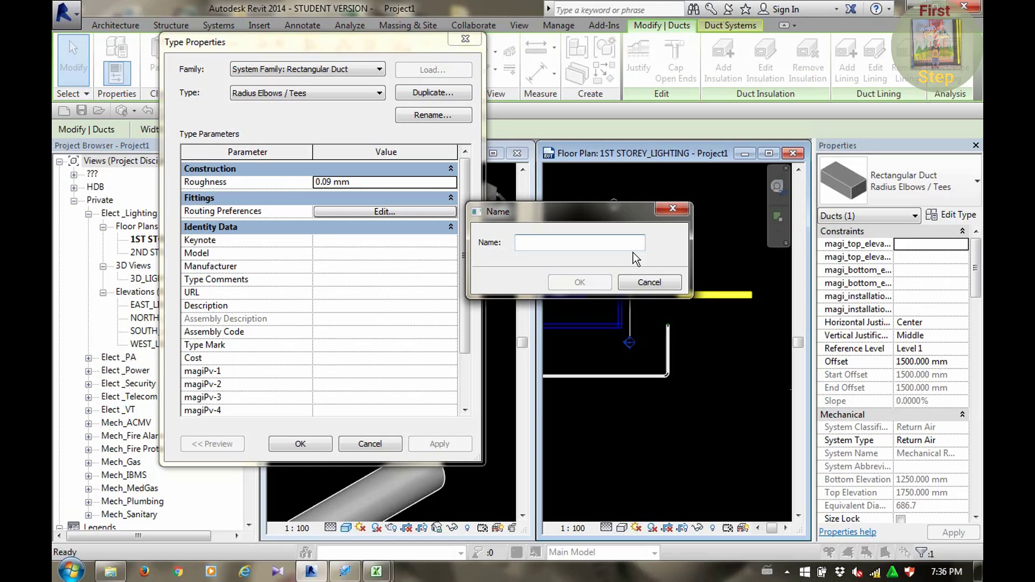
{"action": "type", "text": "SAD"}
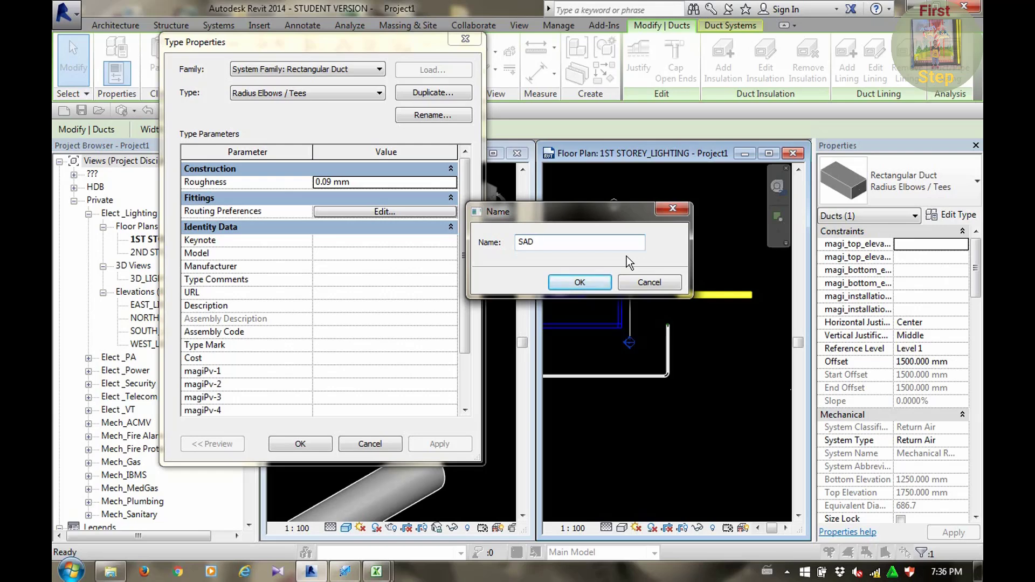
{"action": "left_click", "coordinate": [579, 282]}
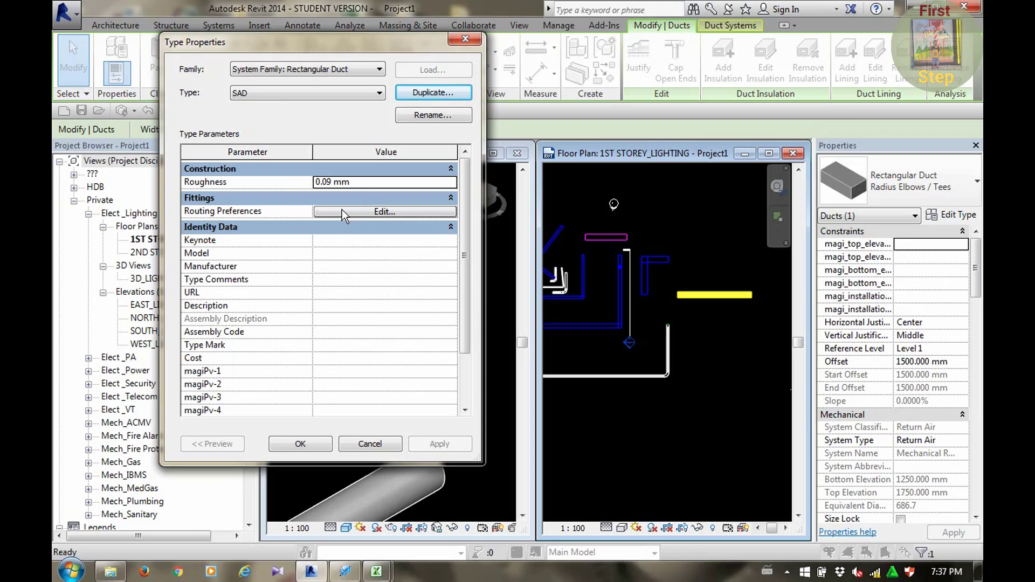
In SAD's routing preferences, switch the elbow from M_Rectangular Elbow - Radius: 1 W to None
{"action": "left_click", "coordinate": [341, 211]}
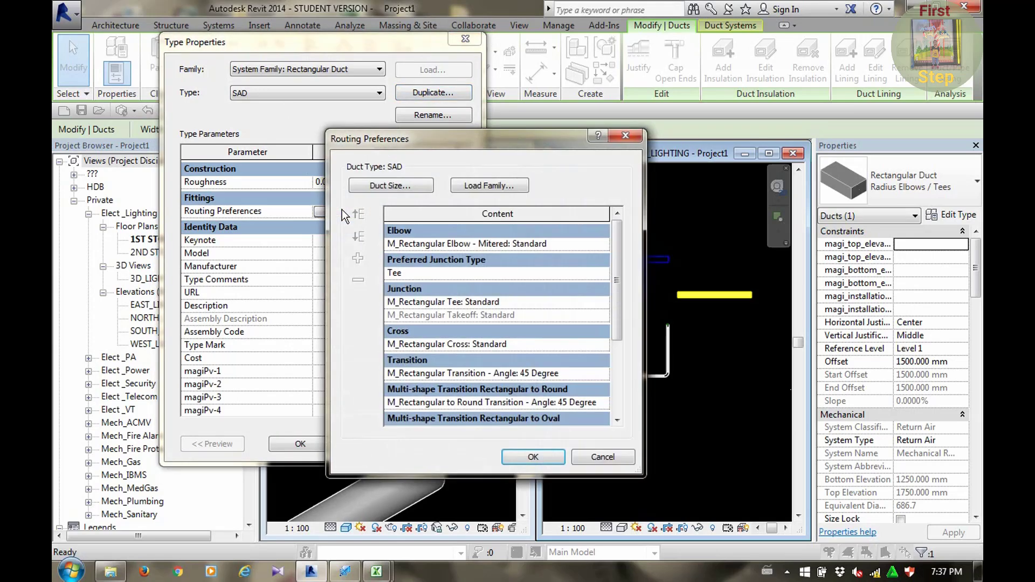
{"action": "left_click_drag", "start_coordinate": [505, 143], "coordinate": [531, 56]}
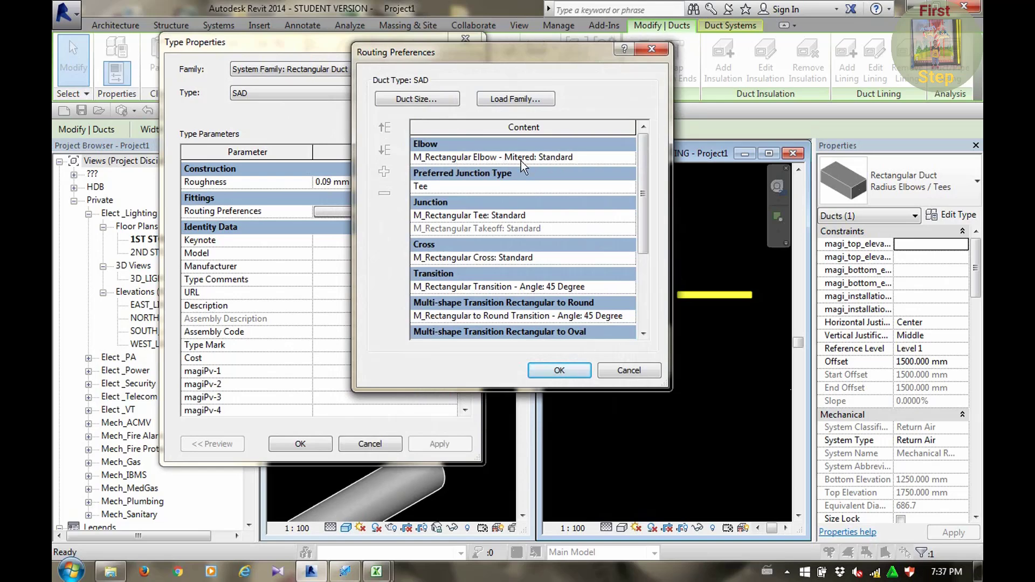
{"action": "left_click", "coordinate": [593, 157]}
{"action": "left_click", "coordinate": [628, 158]}
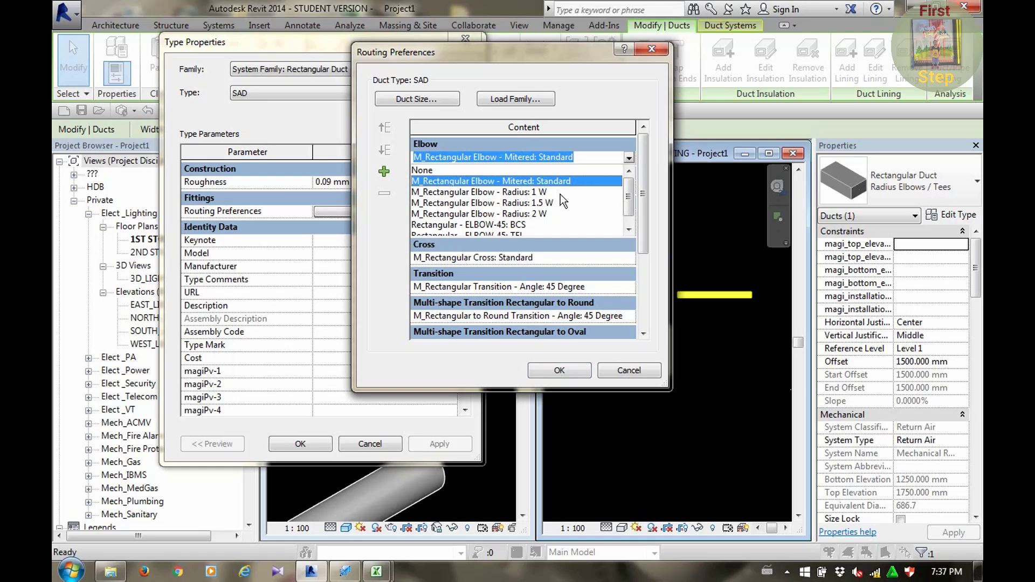
{"action": "left_click", "coordinate": [531, 193]}
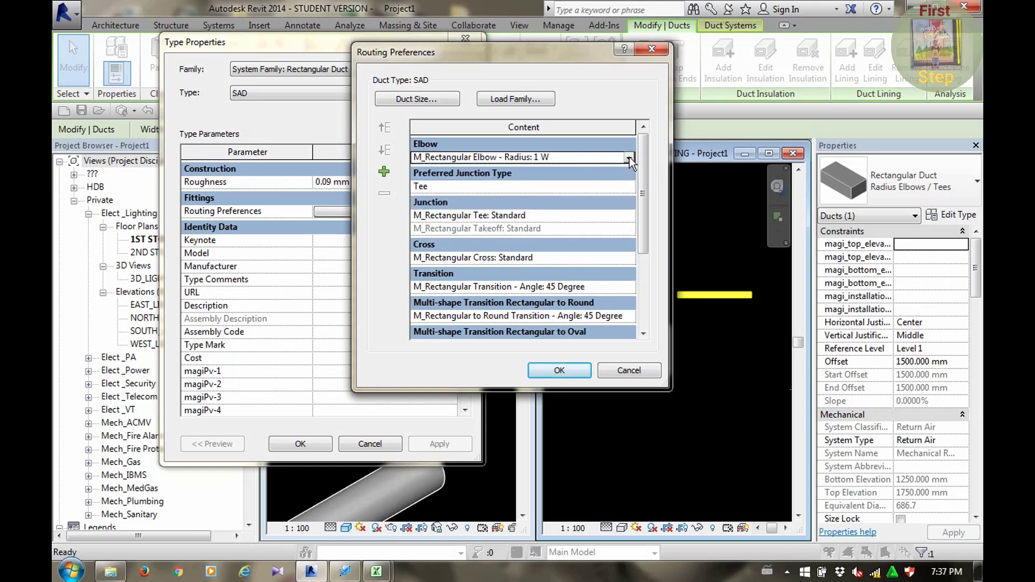
{"action": "left_click", "coordinate": [579, 154]}
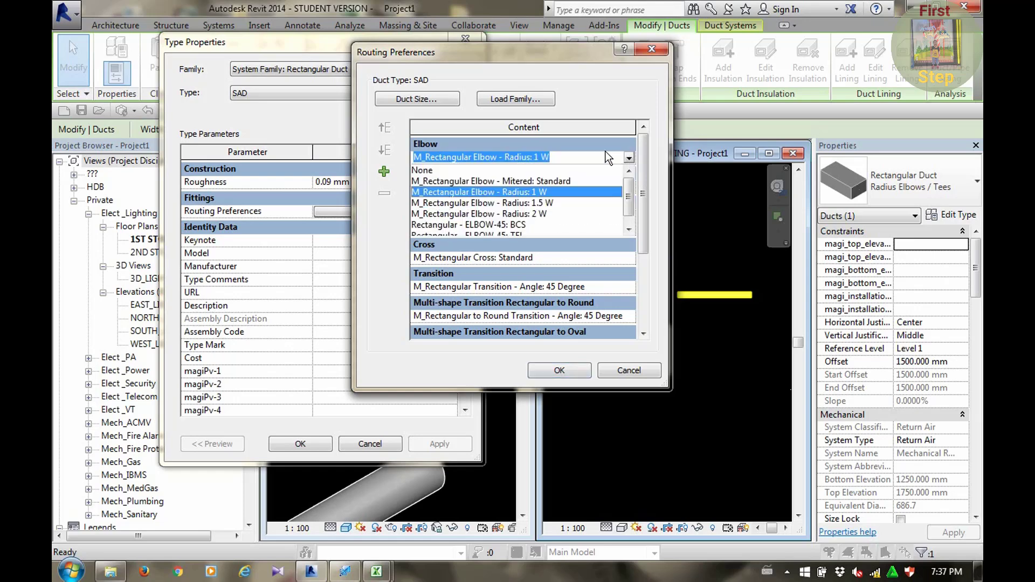
{"action": "left_click", "coordinate": [421, 170]}
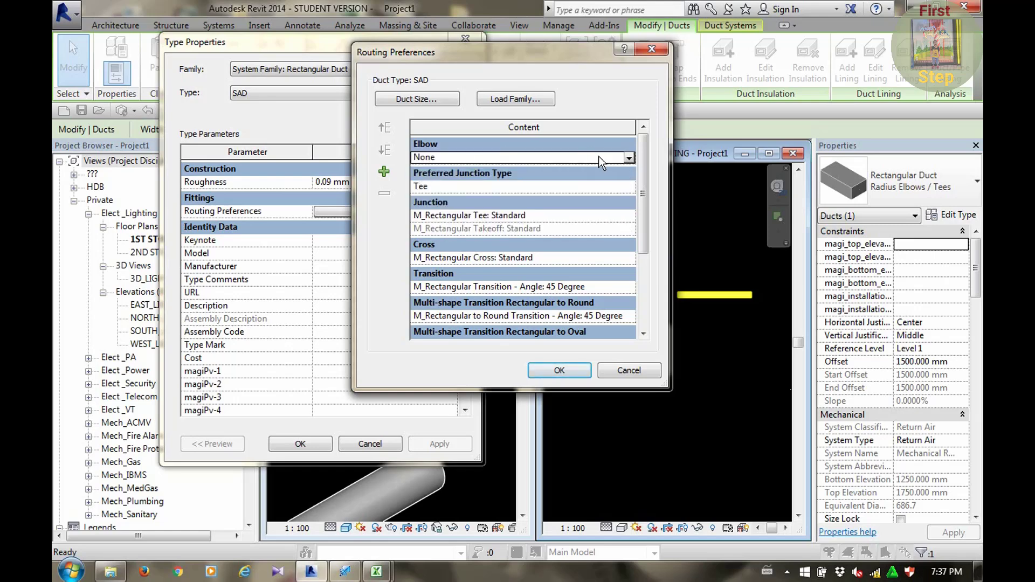
{"action": "left_click", "coordinate": [629, 158]}
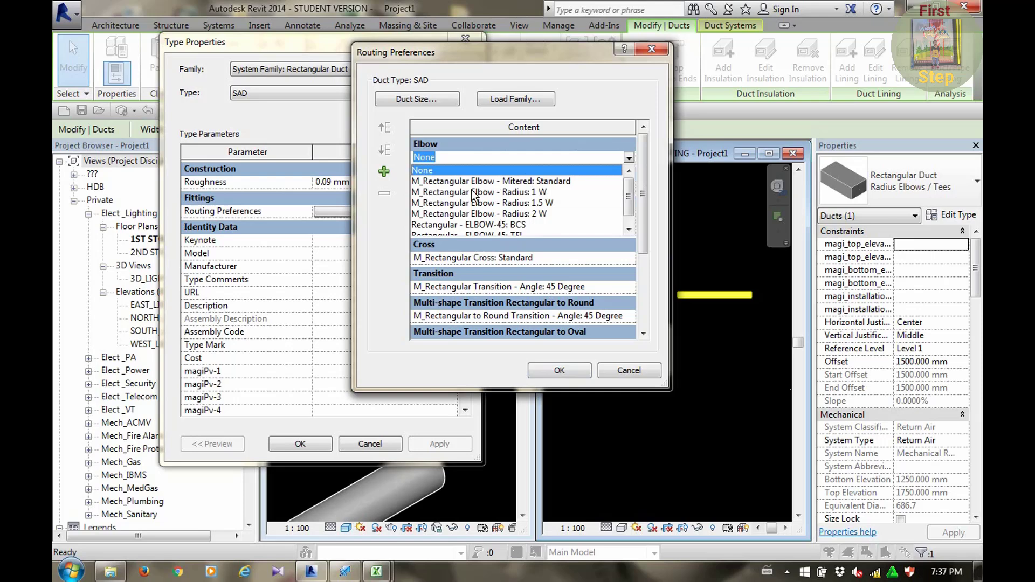
{"action": "left_click", "coordinate": [562, 100]}
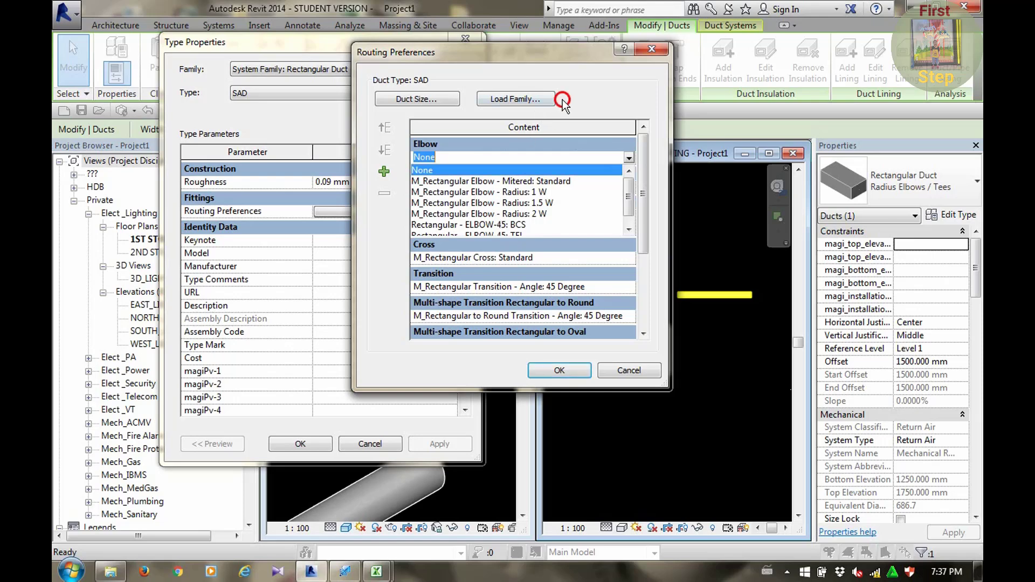
{"action": "left_click", "coordinate": [524, 102]}
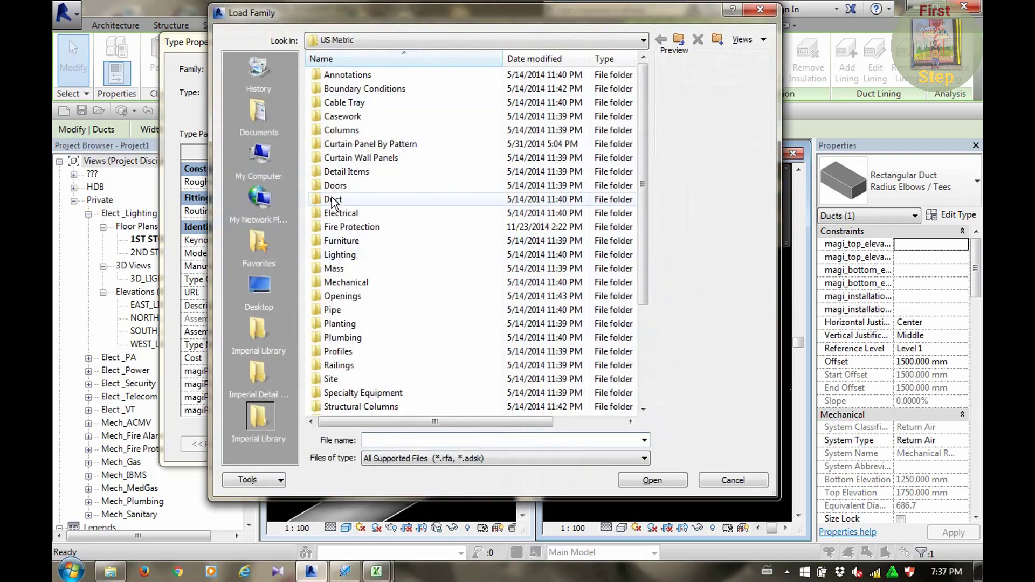
{"action": "double_click", "coordinate": [333, 200]}
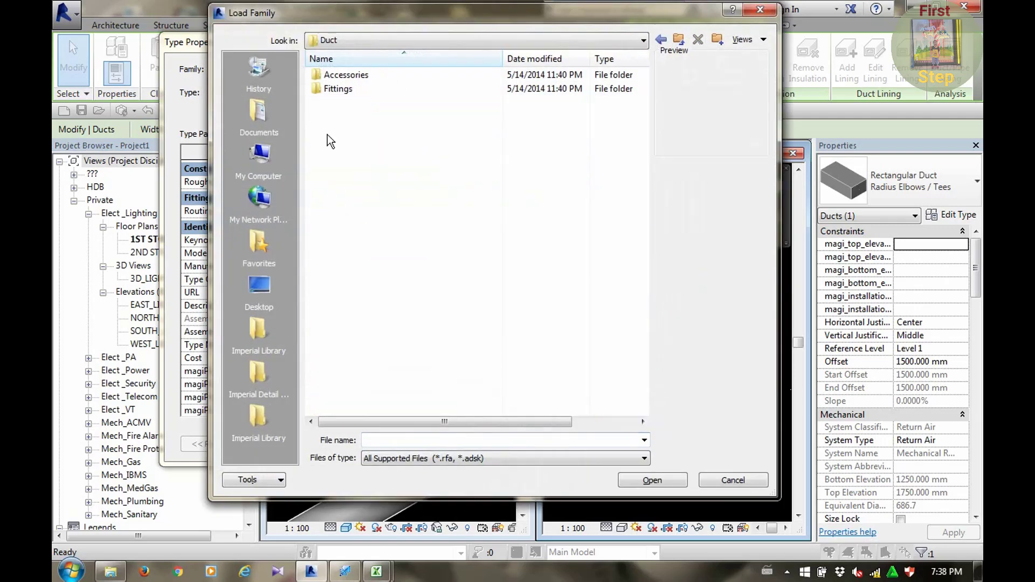
{"action": "double_click", "coordinate": [338, 90]}
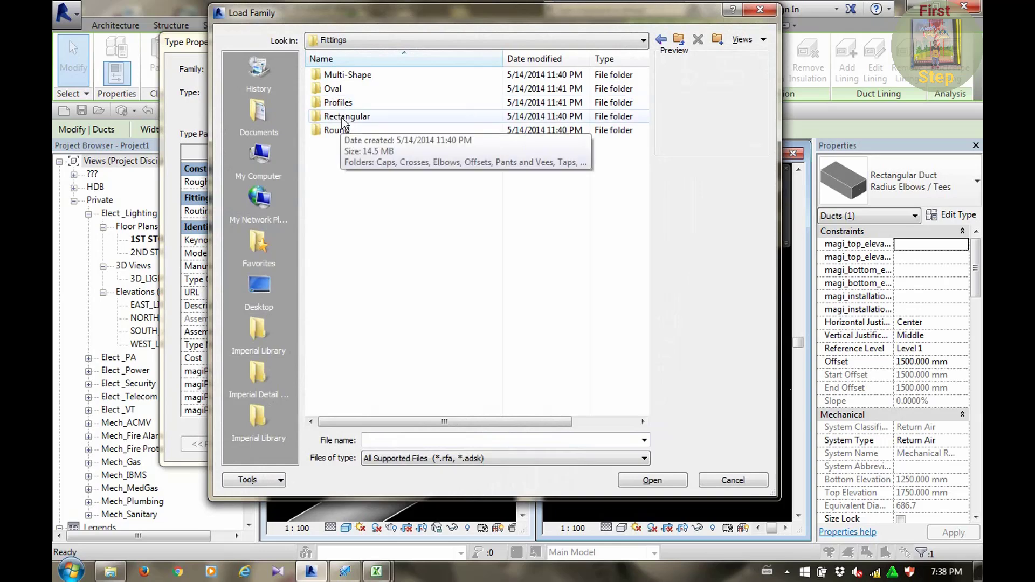
{"action": "double_click", "coordinate": [341, 118]}
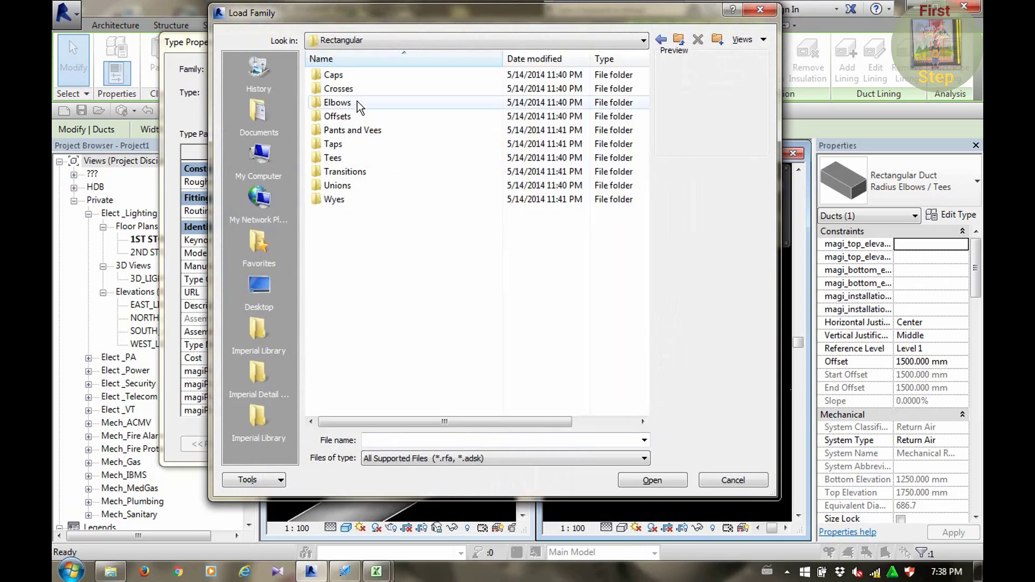
{"action": "double_click", "coordinate": [356, 101]}
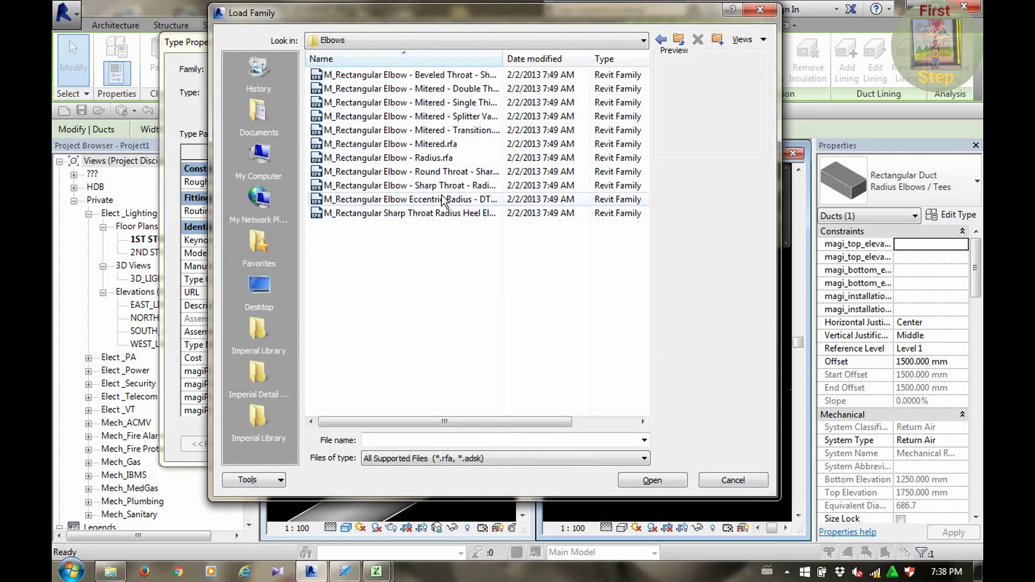
{"action": "mouse_move", "coordinate": [534, 59]}
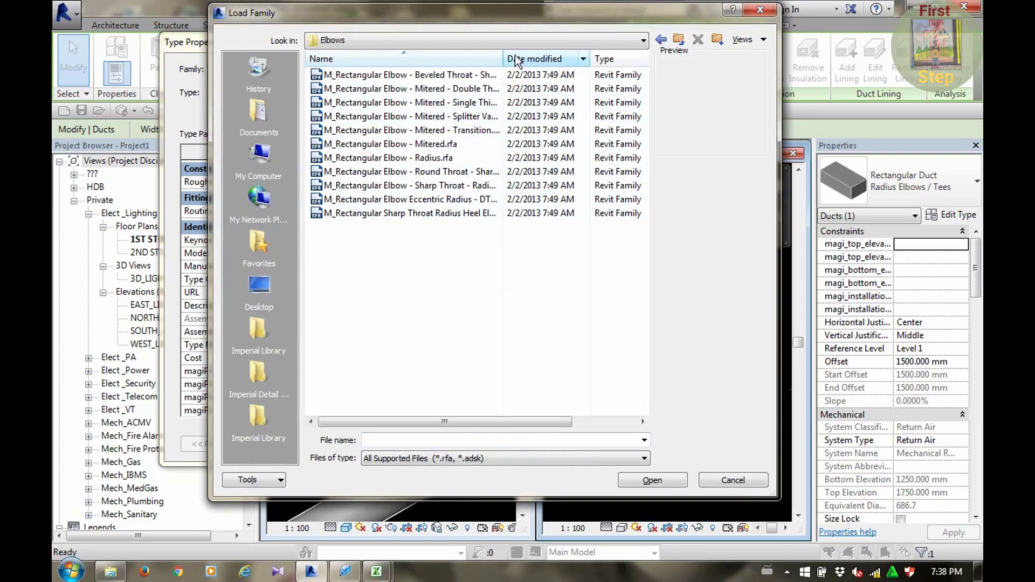
{"action": "left_click_drag", "start_coordinate": [503, 59], "coordinate": [598, 59]}
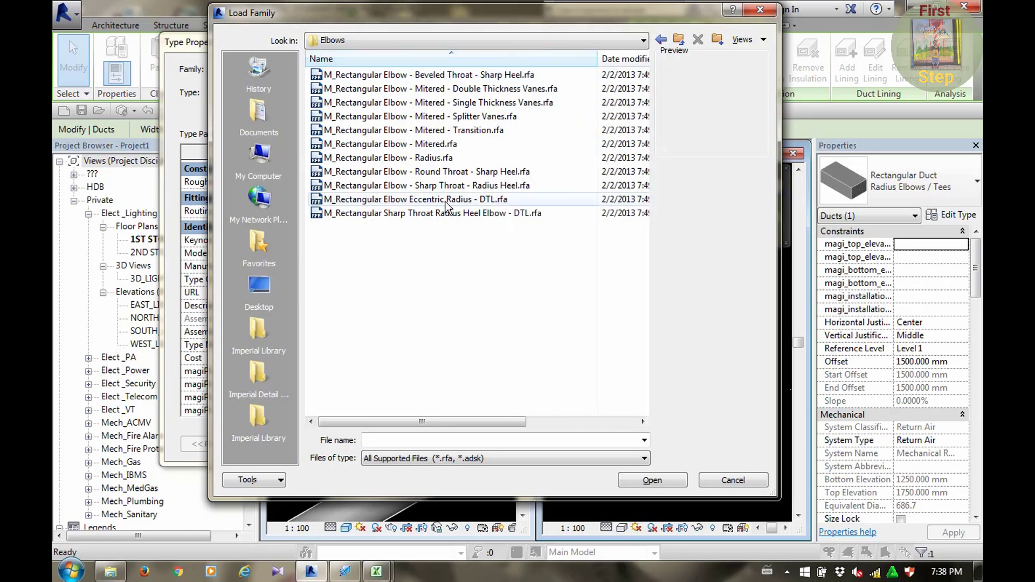
{"action": "left_click", "coordinate": [441, 76]}
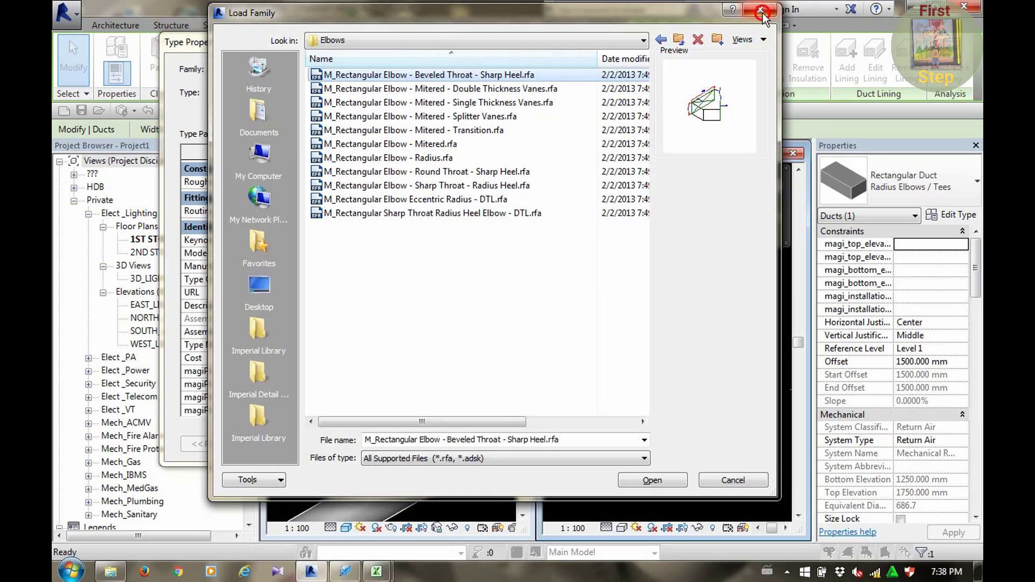
{"action": "left_click", "coordinate": [760, 9]}
{"action": "left_click", "coordinate": [581, 215]}
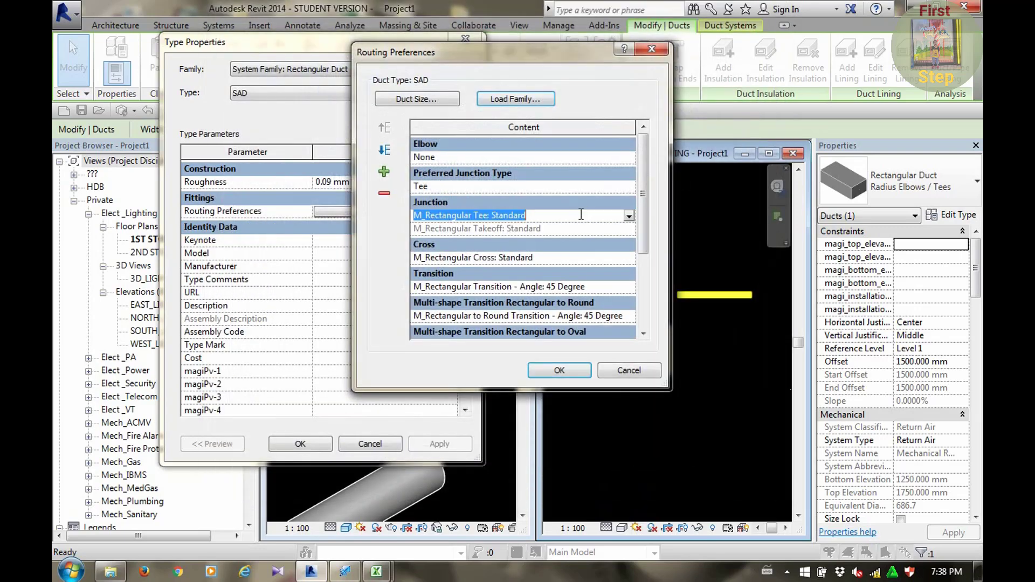
Restore SAD's elbow fitting to M_Rectangular Elbow - Radius: 1 W
{"action": "left_click", "coordinate": [596, 157]}
{"action": "left_click", "coordinate": [629, 157]}
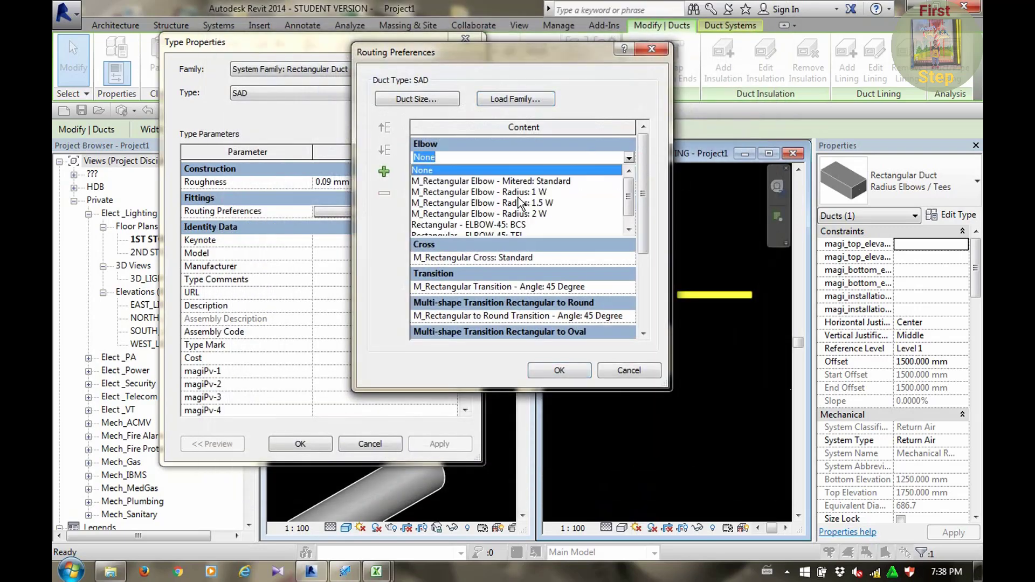
{"action": "left_click", "coordinate": [518, 196]}
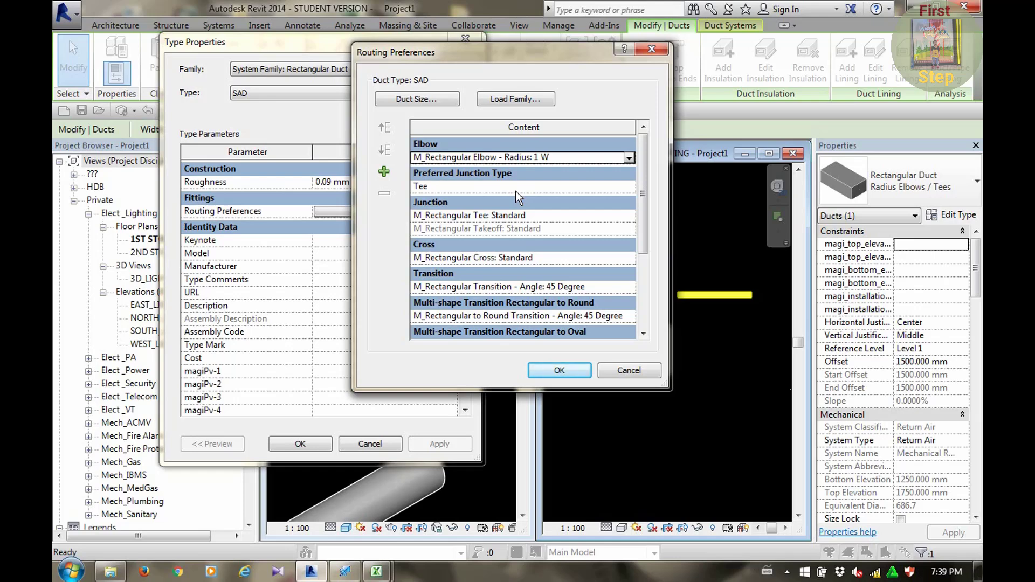
{"action": "left_click", "coordinate": [516, 188]}
Change SAD's preferred junction type from Tee to Tap
{"action": "left_click", "coordinate": [629, 187]}
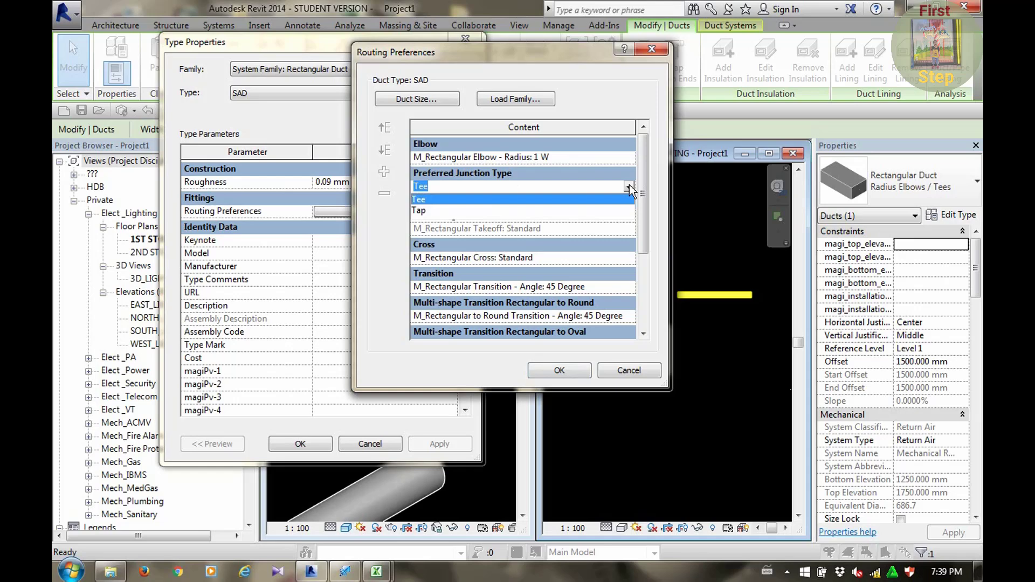
{"action": "left_click", "coordinate": [446, 210]}
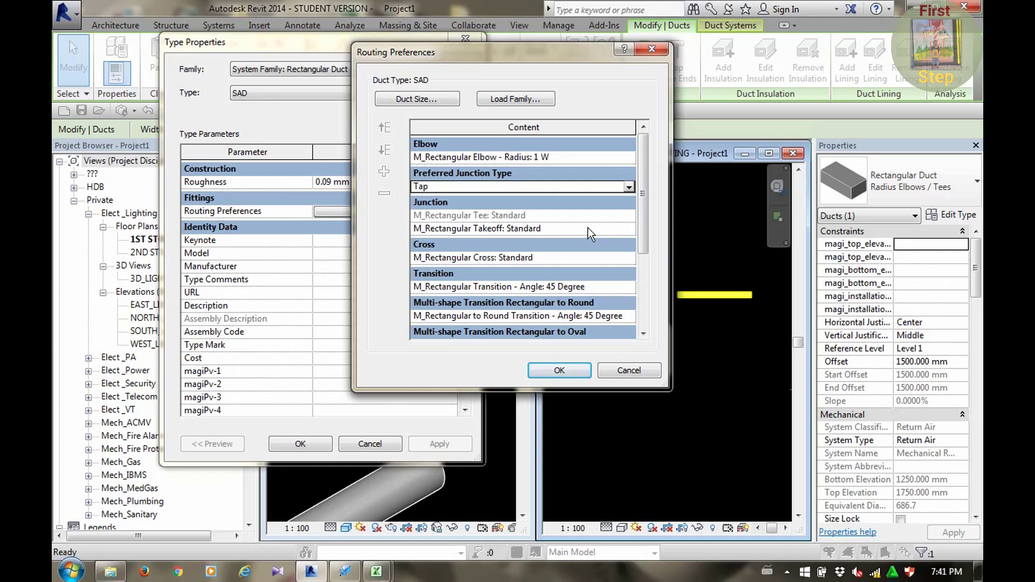
Review the Junction fitting options, then bring up the Load Family browser
{"action": "left_click", "coordinate": [587, 228]}
{"action": "left_click", "coordinate": [629, 229]}
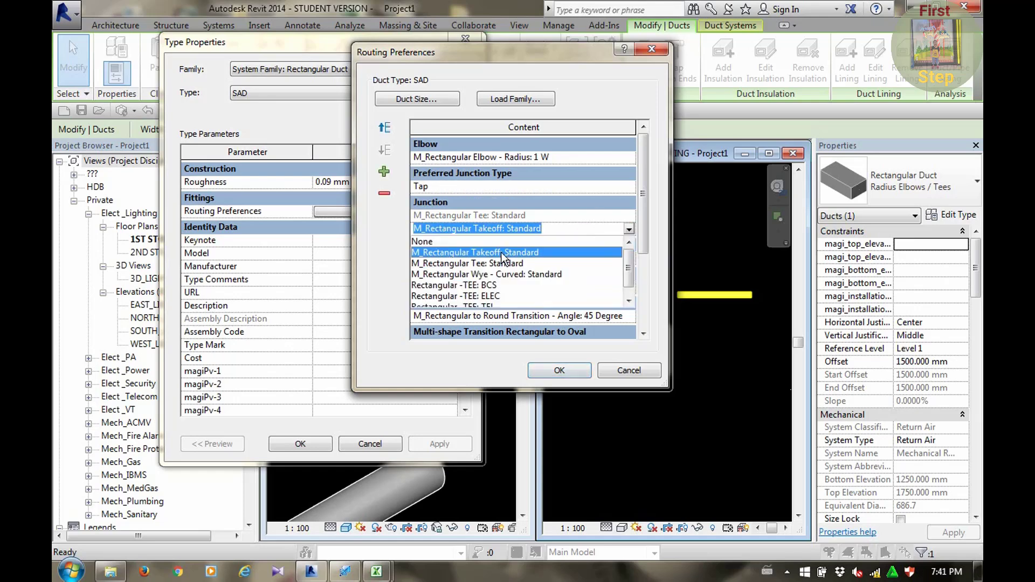
{"action": "left_click", "coordinate": [627, 289]}
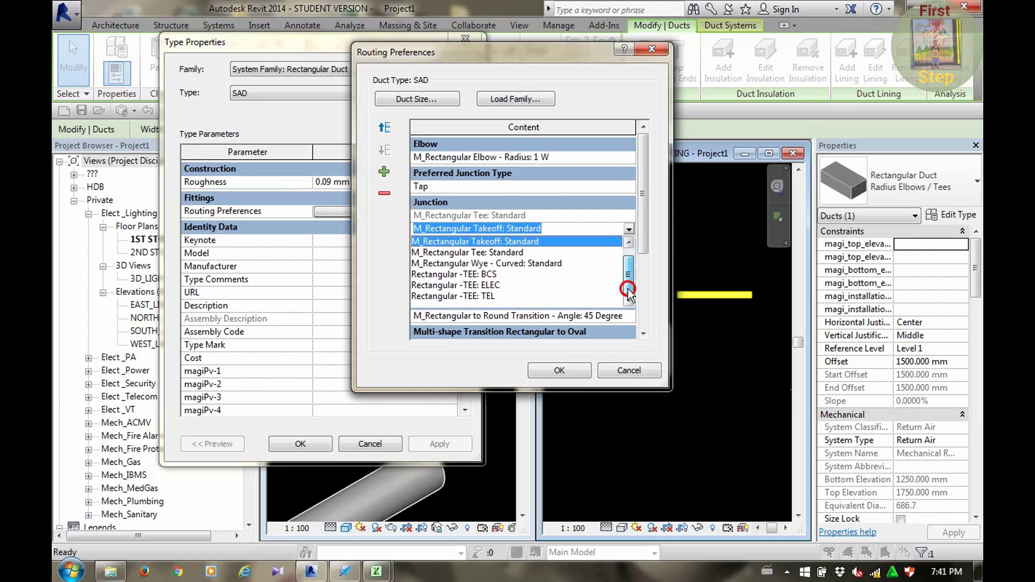
{"action": "left_click", "coordinate": [626, 257]}
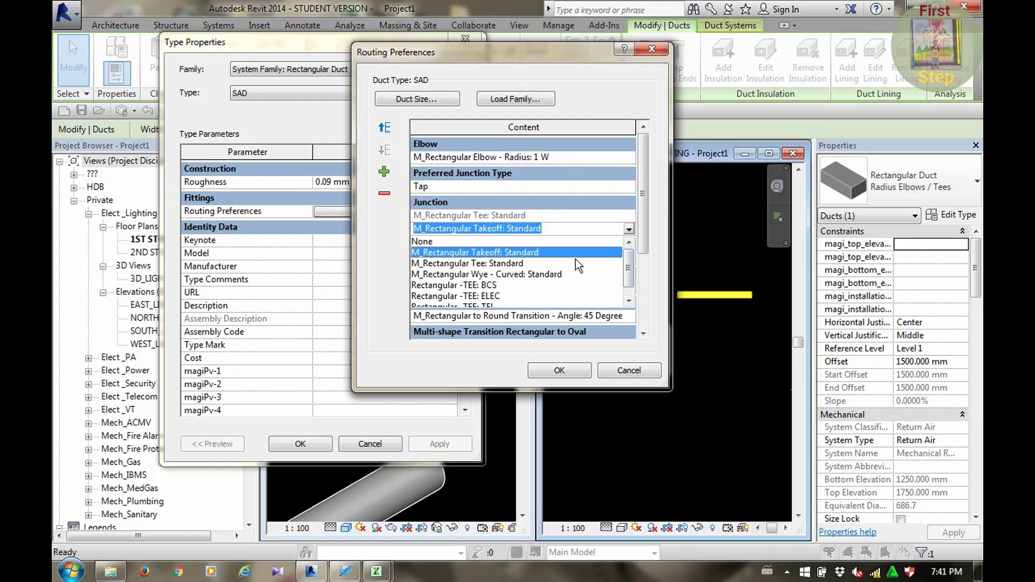
{"action": "left_click", "coordinate": [502, 100]}
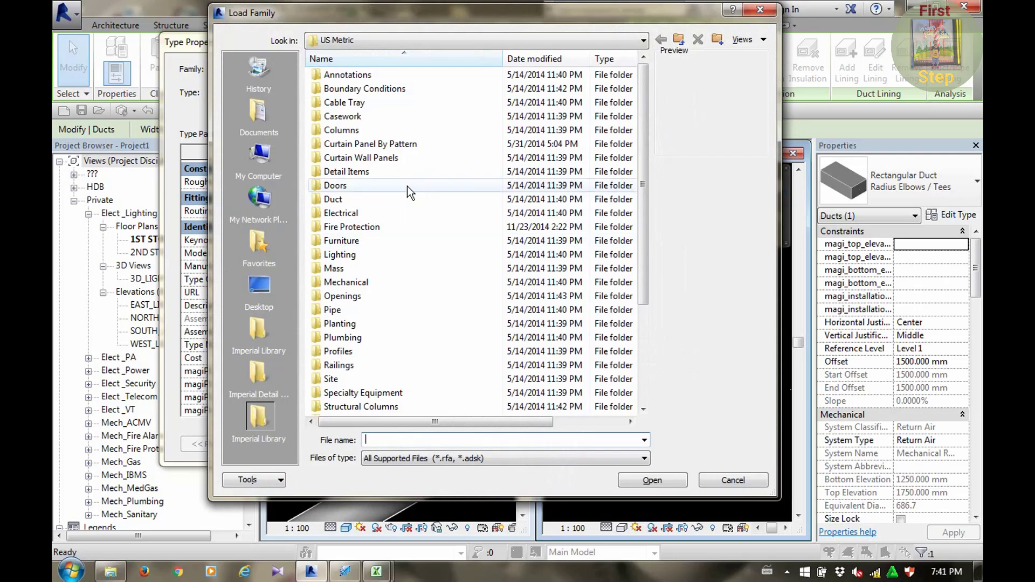
Load M_Rectangular Tap - Beveled.rfa from the Duct > Fittings > Rectangular > Taps folder
{"action": "double_click", "coordinate": [367, 198]}
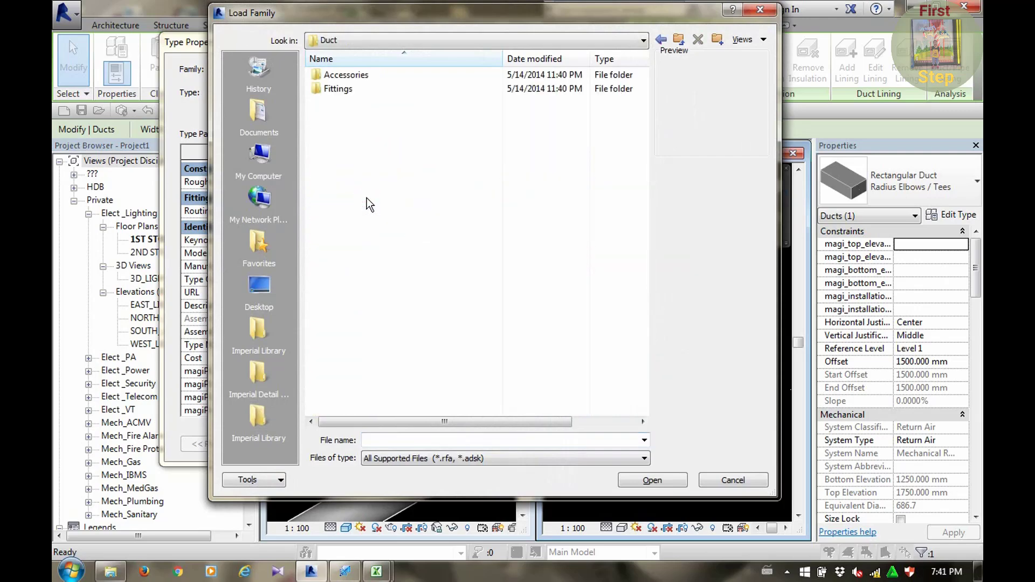
{"action": "double_click", "coordinate": [360, 87]}
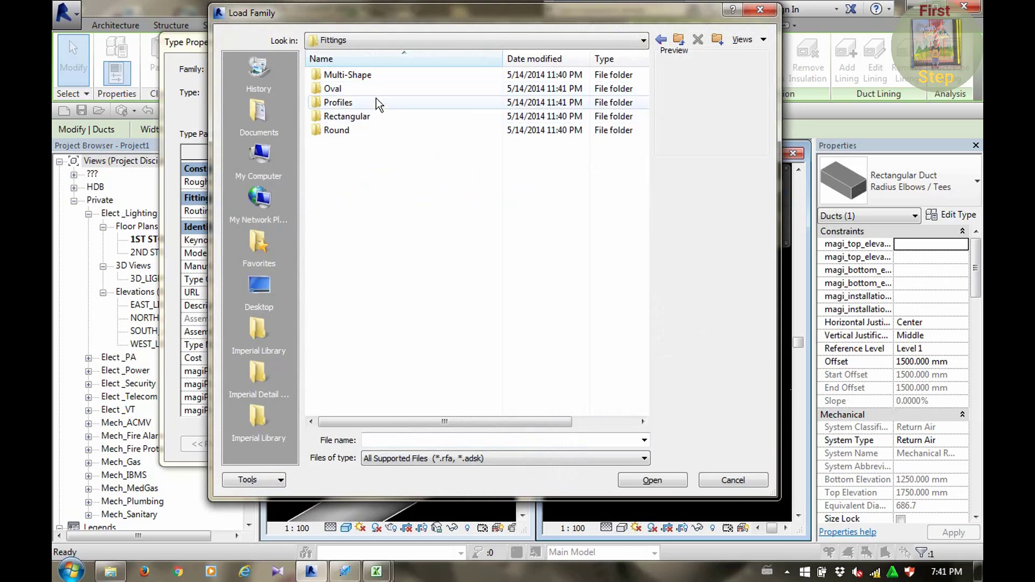
{"action": "double_click", "coordinate": [377, 117]}
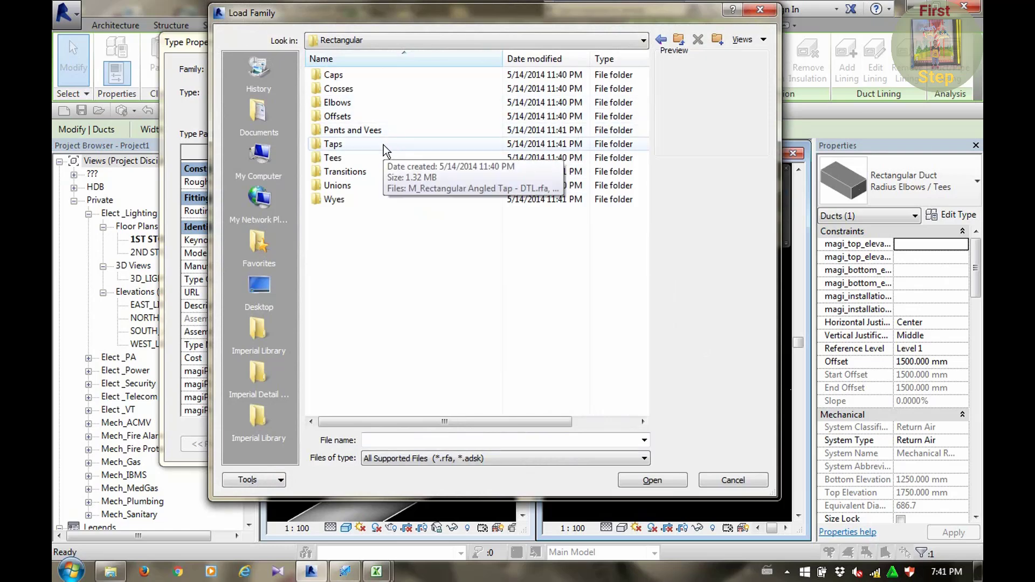
{"action": "double_click", "coordinate": [383, 145]}
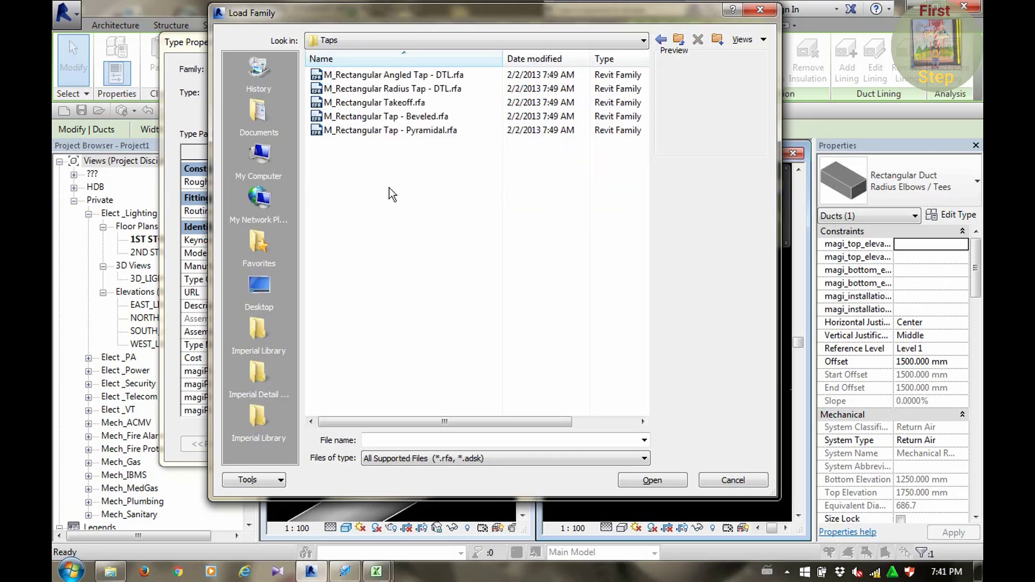
{"action": "left_click", "coordinate": [404, 118]}
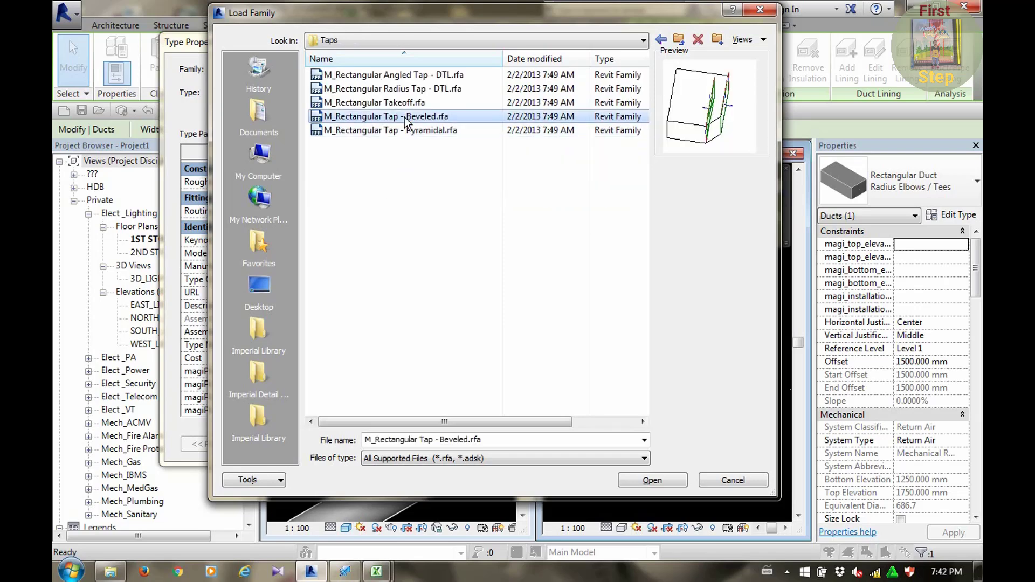
{"action": "left_click", "coordinate": [661, 475]}
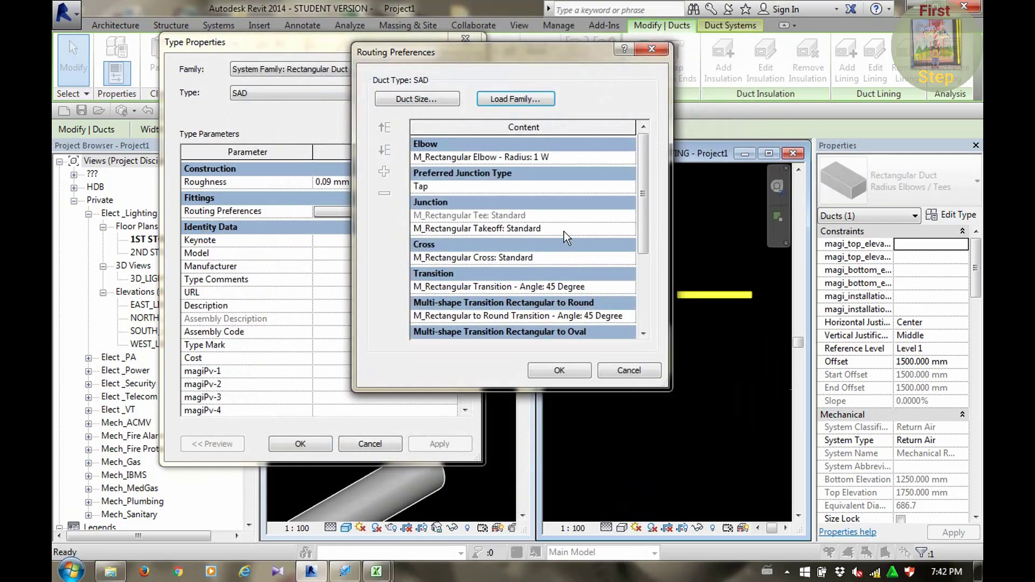
{"action": "left_click", "coordinate": [568, 231]}
{"action": "left_click", "coordinate": [629, 229]}
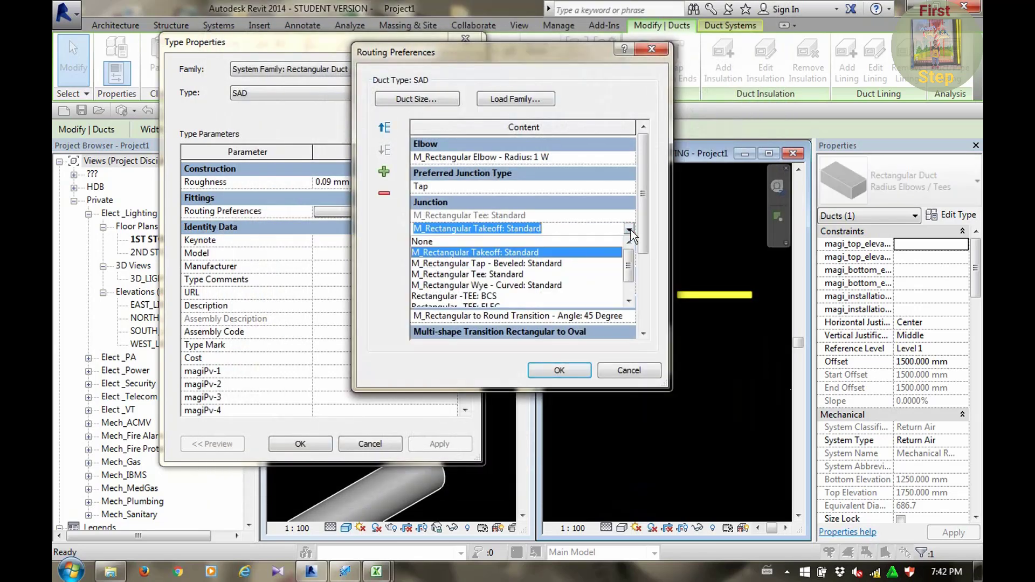
{"action": "left_click", "coordinate": [512, 263]}
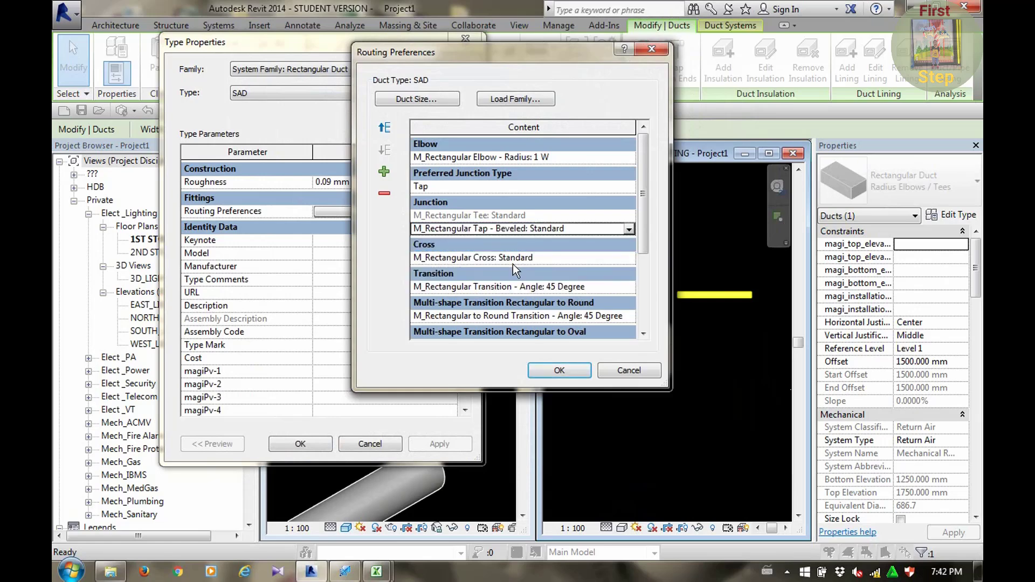
{"action": "left_click", "coordinate": [552, 260]}
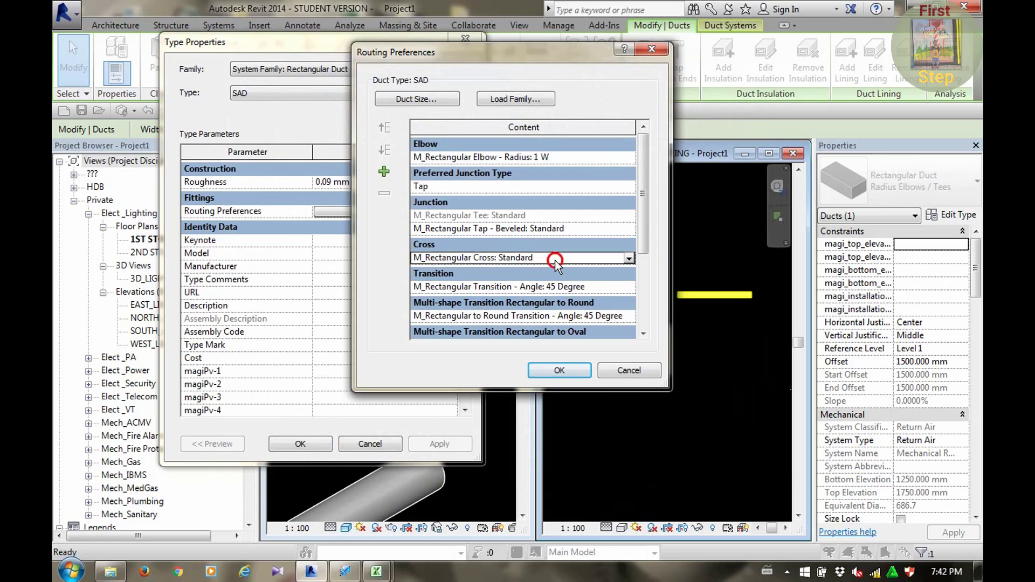
{"action": "left_click", "coordinate": [630, 258]}
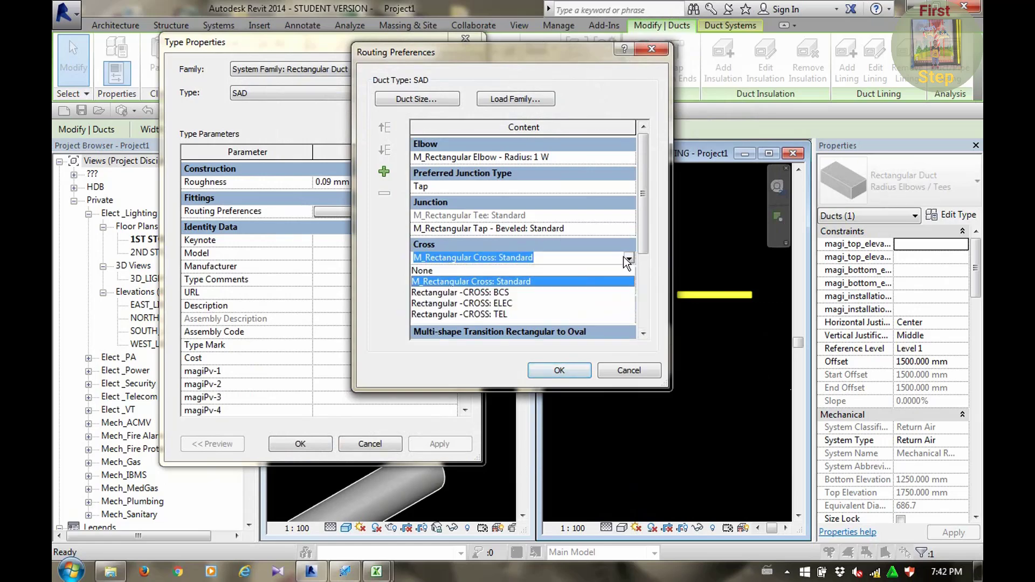
{"action": "left_click", "coordinate": [559, 281]}
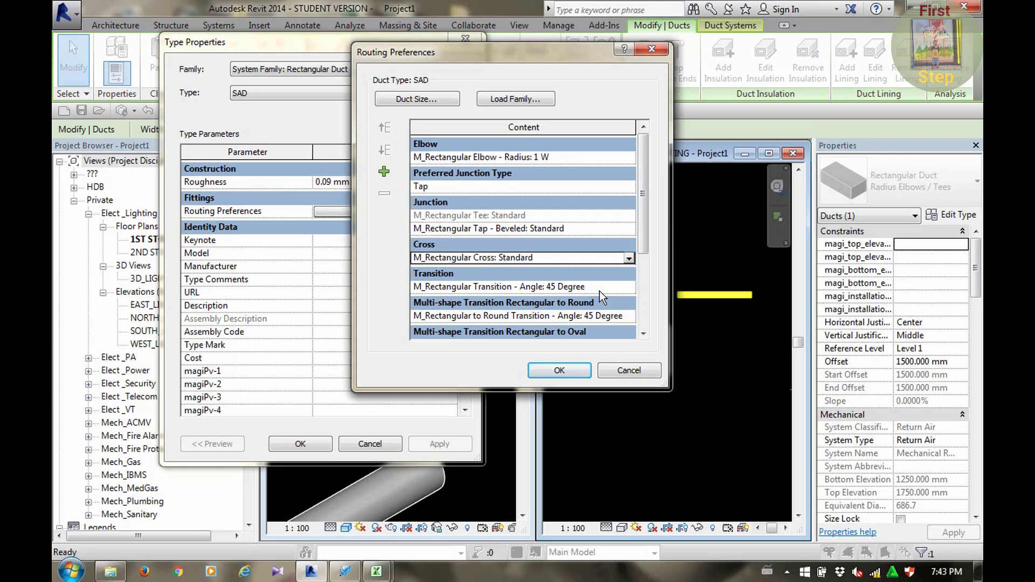
Set SAD's transition fitting to M_Rectangular Transition - Angle1: 45 Degree
{"action": "left_click", "coordinate": [612, 286]}
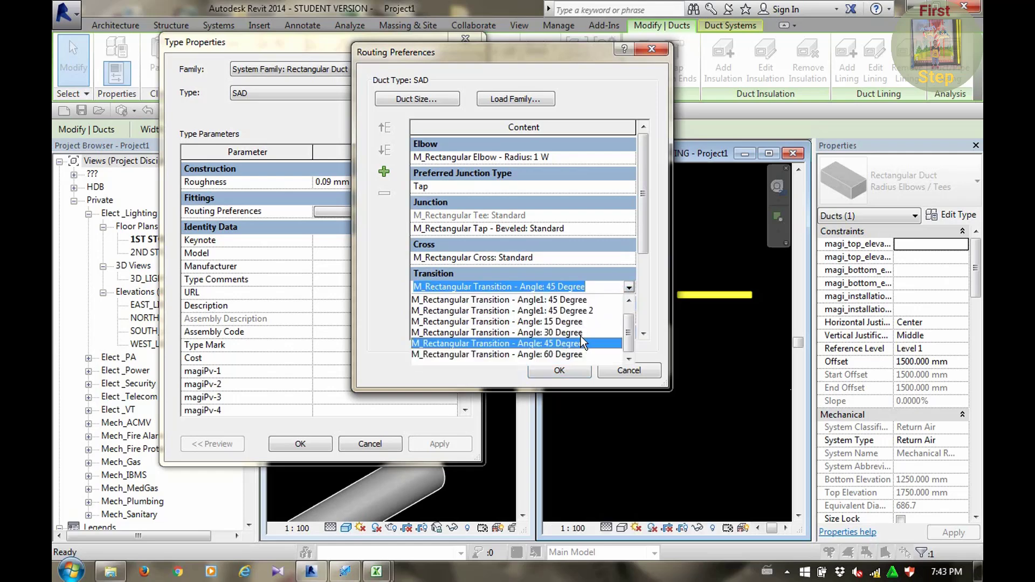
{"action": "left_click", "coordinate": [570, 300]}
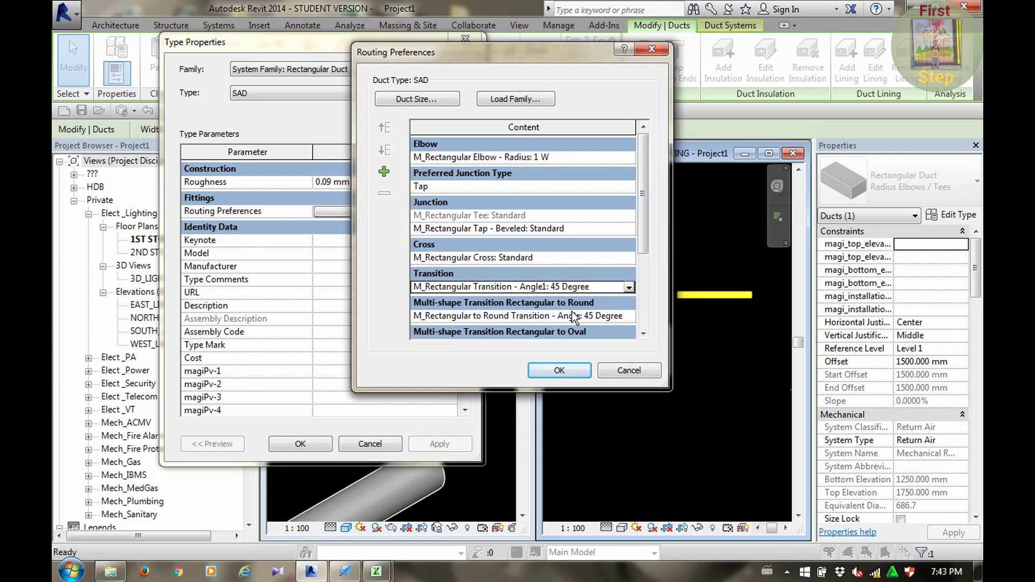
{"action": "left_click_drag", "start_coordinate": [642, 231], "coordinate": [641, 270]}
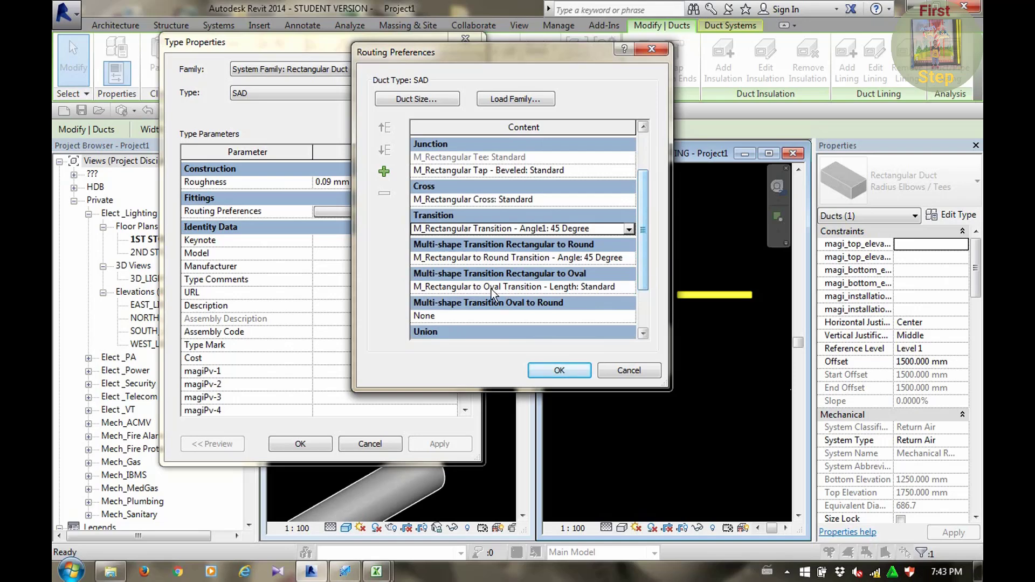
Keep the 45 degree rectangular-to-round transition and set rectangular-to-oval transition to None
{"action": "left_click", "coordinate": [631, 287]}
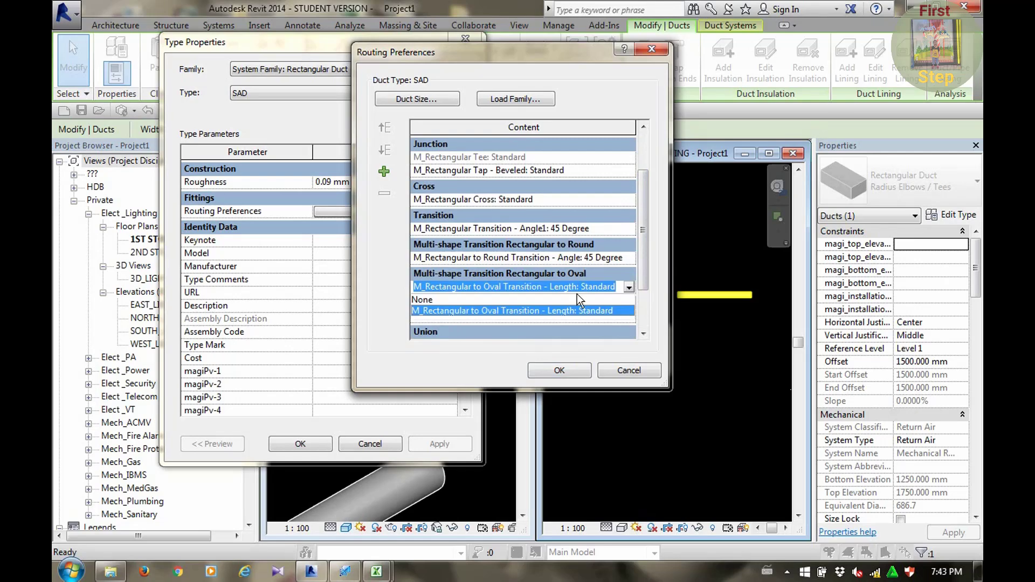
{"action": "left_click", "coordinate": [491, 311]}
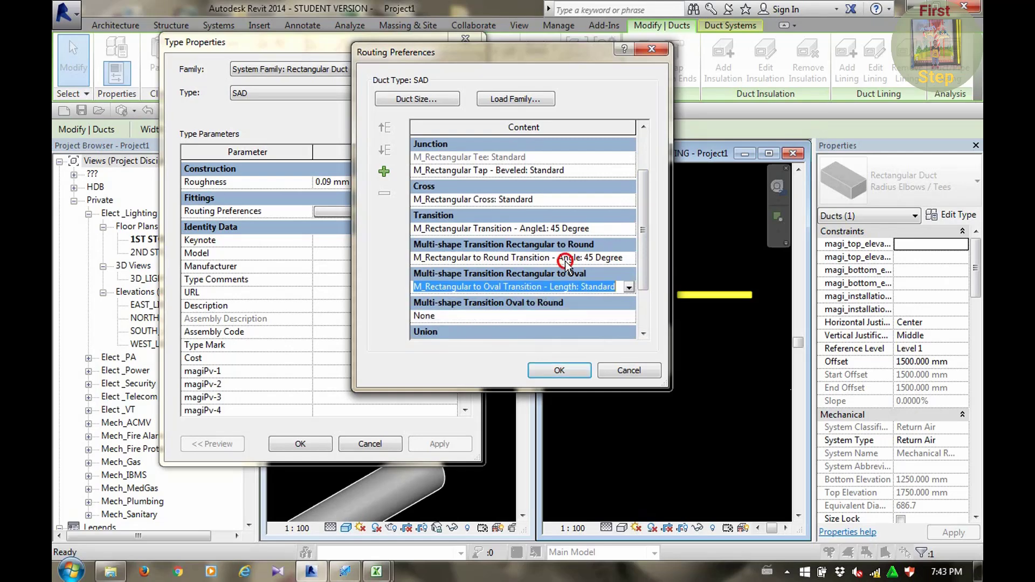
{"action": "left_click", "coordinate": [624, 260]}
{"action": "left_click", "coordinate": [629, 259]}
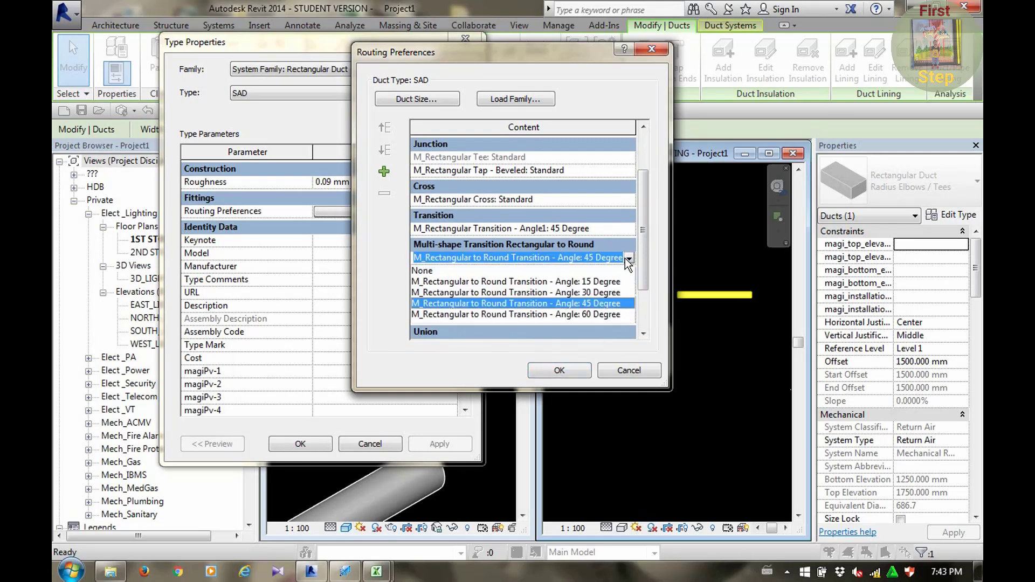
{"action": "left_click", "coordinate": [573, 302]}
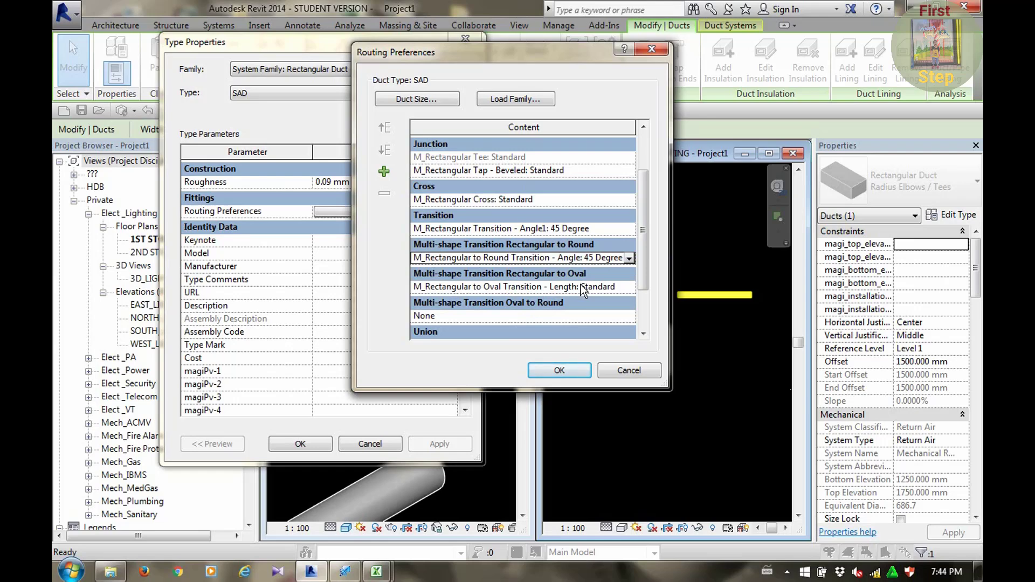
{"action": "left_click", "coordinate": [602, 290]}
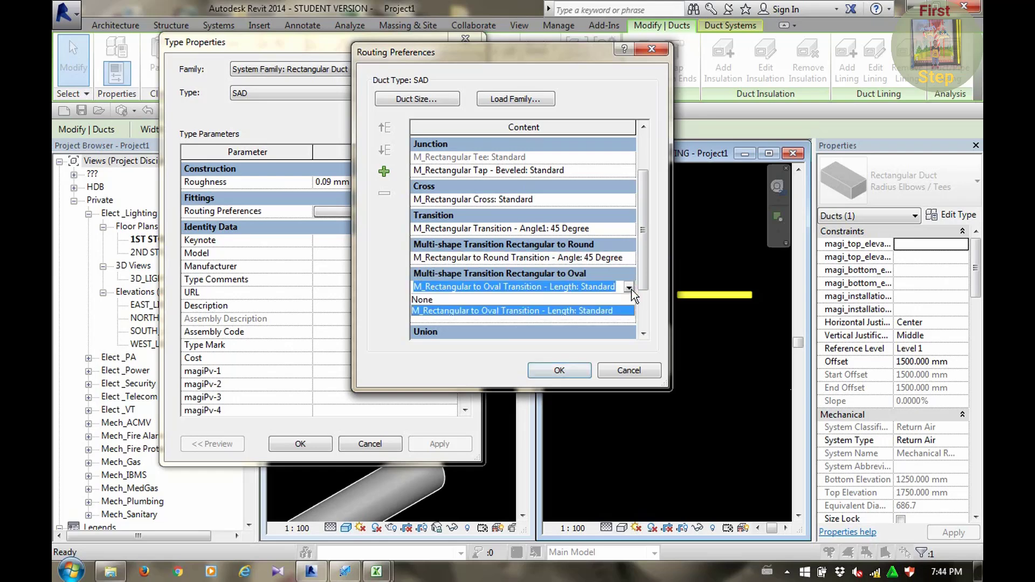
{"action": "left_click", "coordinate": [422, 305]}
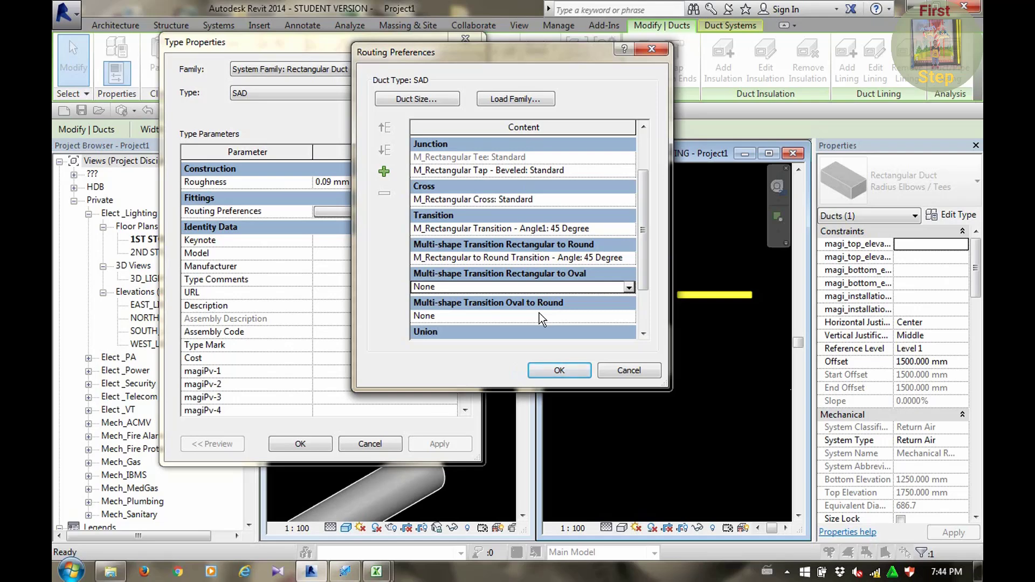
{"action": "left_click", "coordinate": [542, 317]}
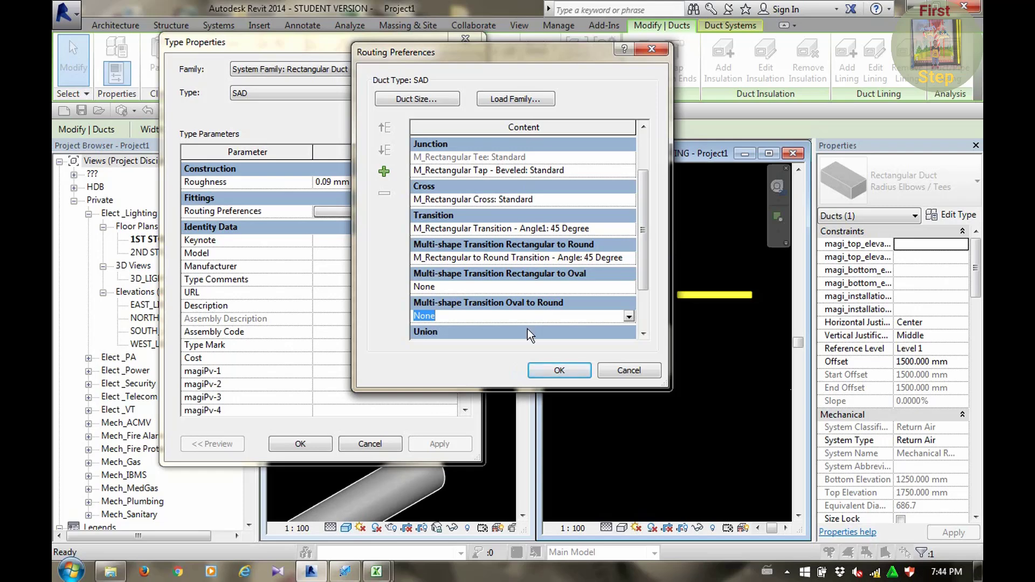
{"action": "left_click_drag", "start_coordinate": [644, 277], "coordinate": [645, 315]}
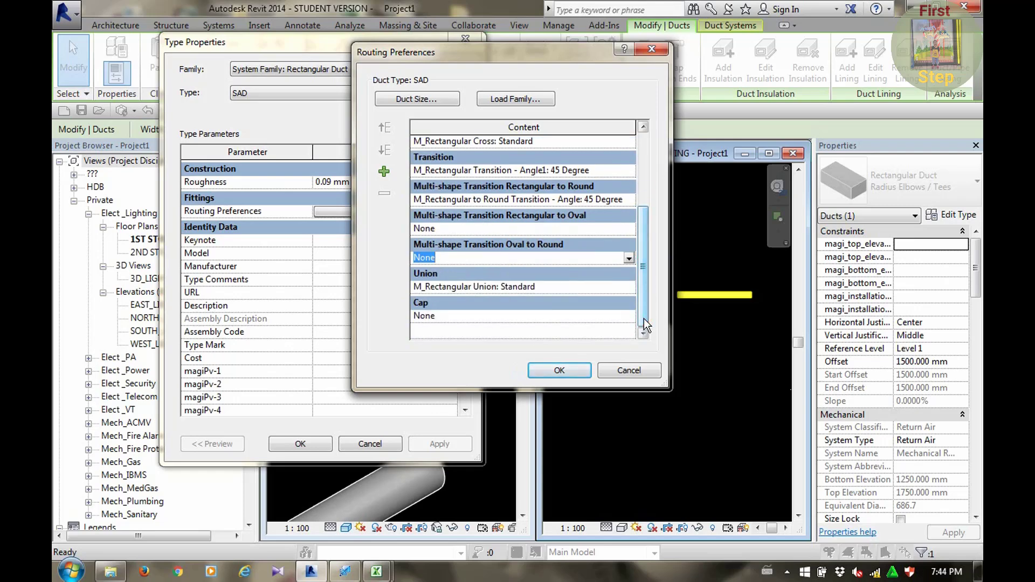
Keep M_Rectangular Union: Standard as the union and confirm routing preferences and type properties
{"action": "left_click", "coordinate": [584, 288]}
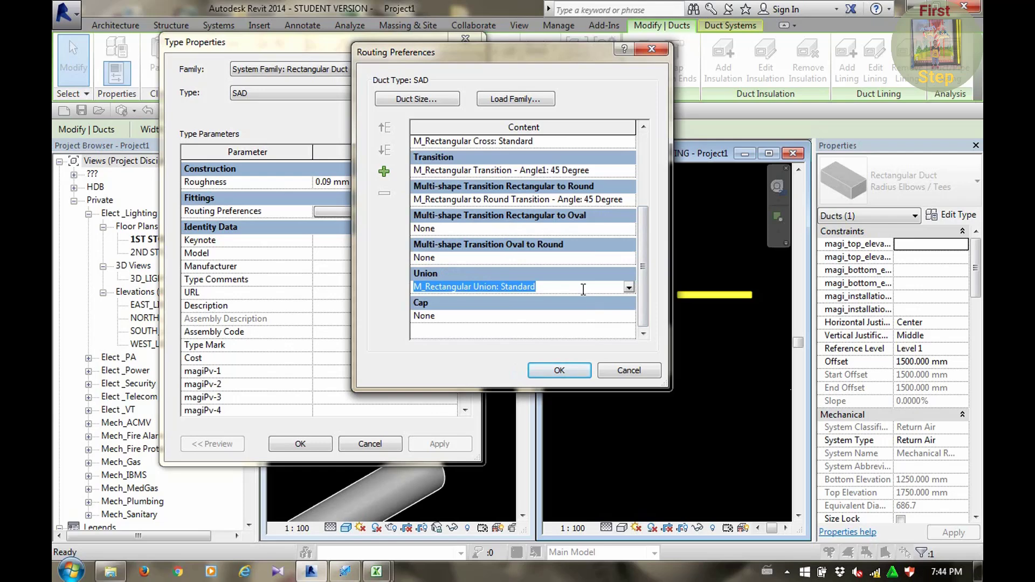
{"action": "left_click", "coordinate": [629, 287]}
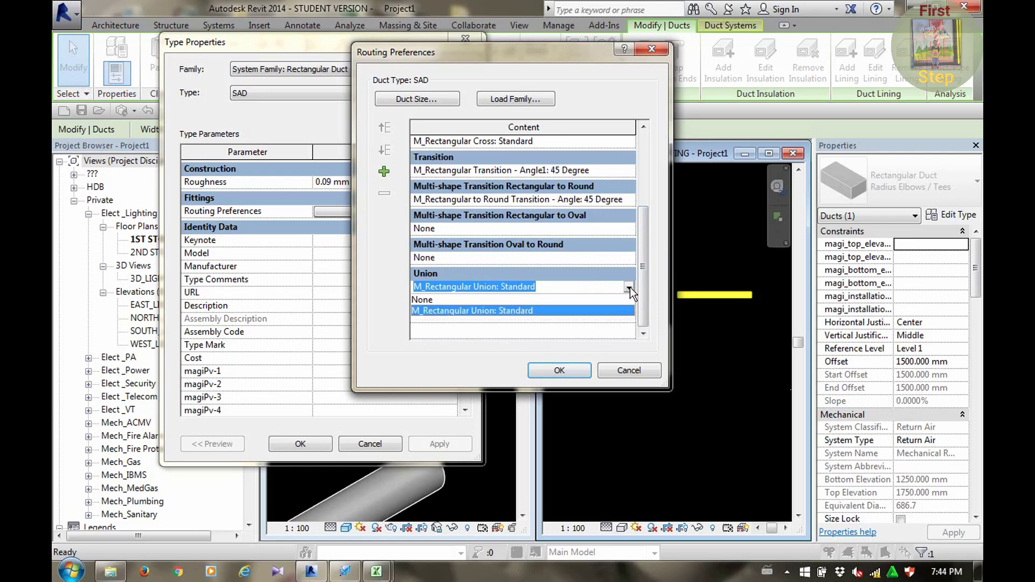
{"action": "left_click", "coordinate": [517, 310]}
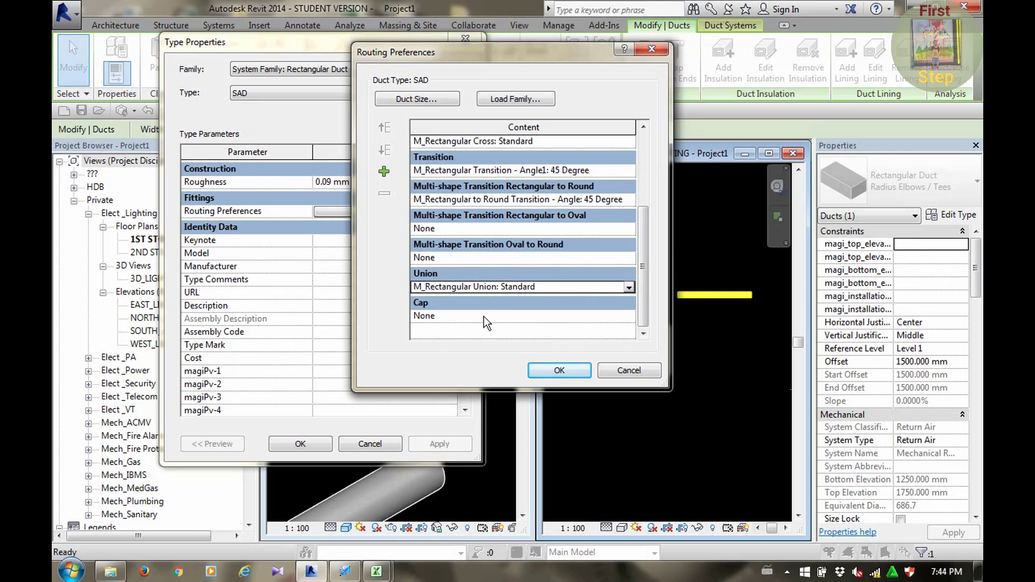
{"action": "left_click", "coordinate": [565, 368]}
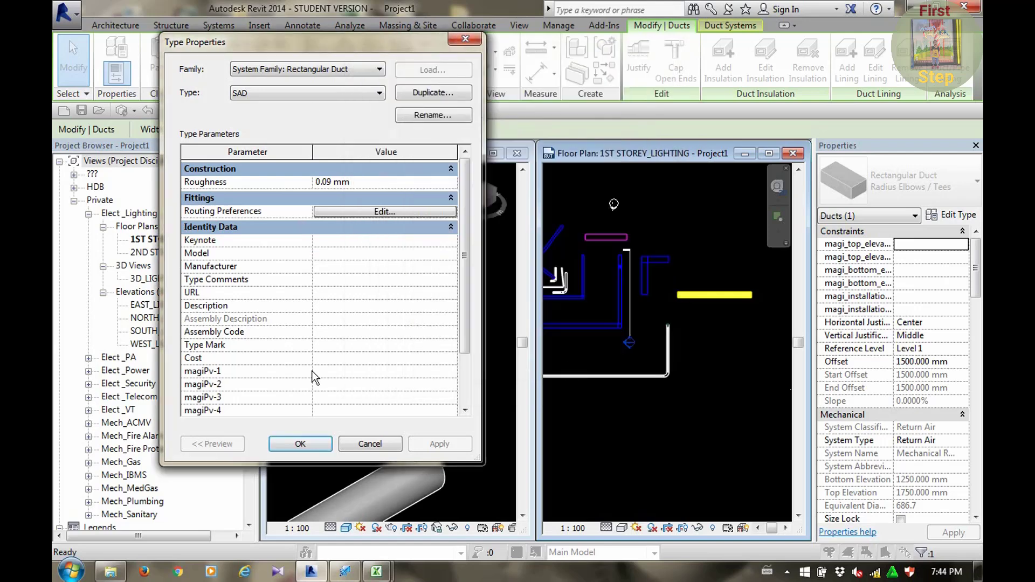
{"action": "left_click", "coordinate": [302, 443]}
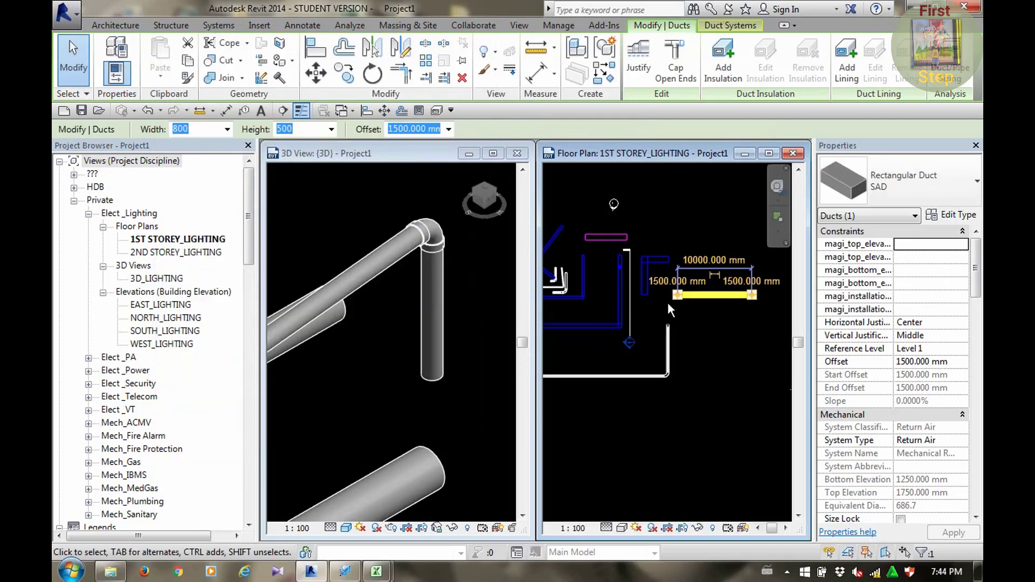
Start a new duct using the Rectangular Duct SAD type
{"action": "left_click", "coordinate": [219, 26]}
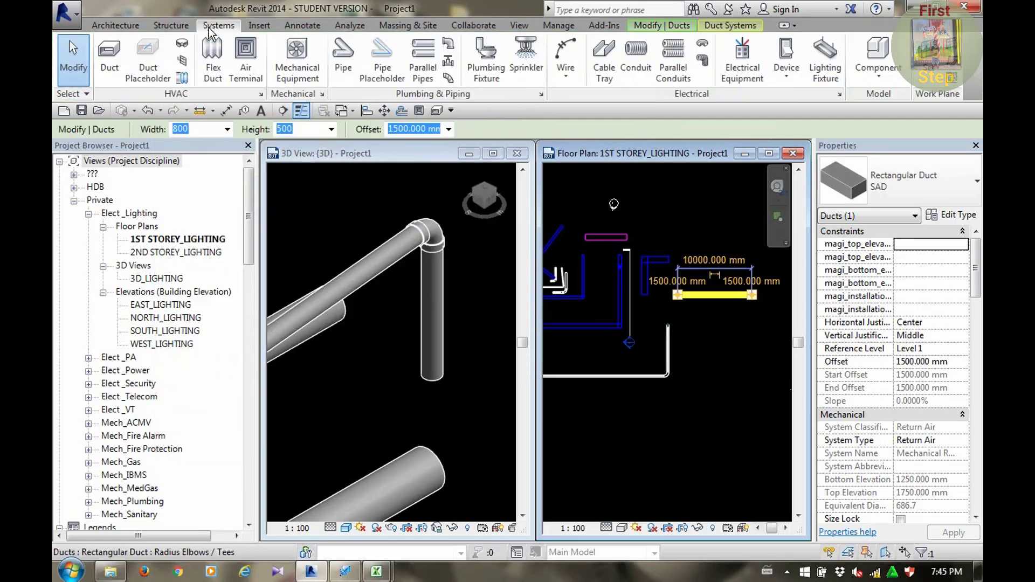
{"action": "left_click", "coordinate": [120, 66]}
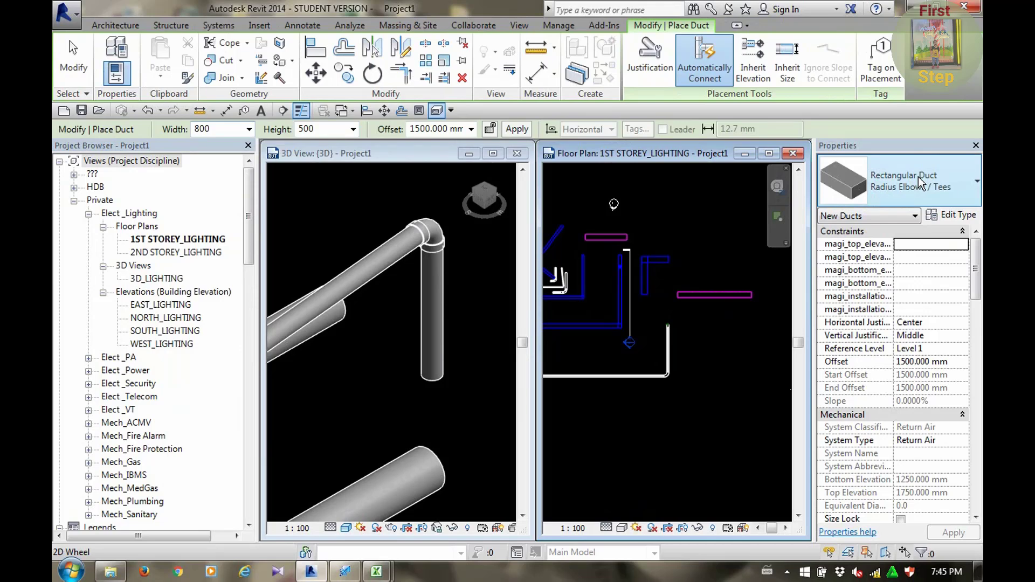
{"action": "left_click", "coordinate": [917, 176]}
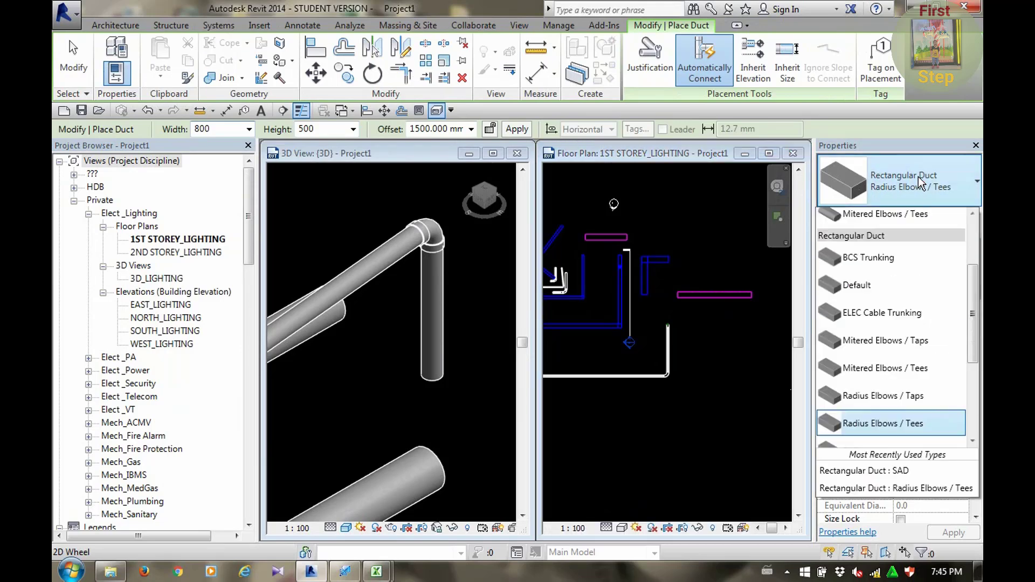
{"action": "left_click", "coordinate": [917, 177]}
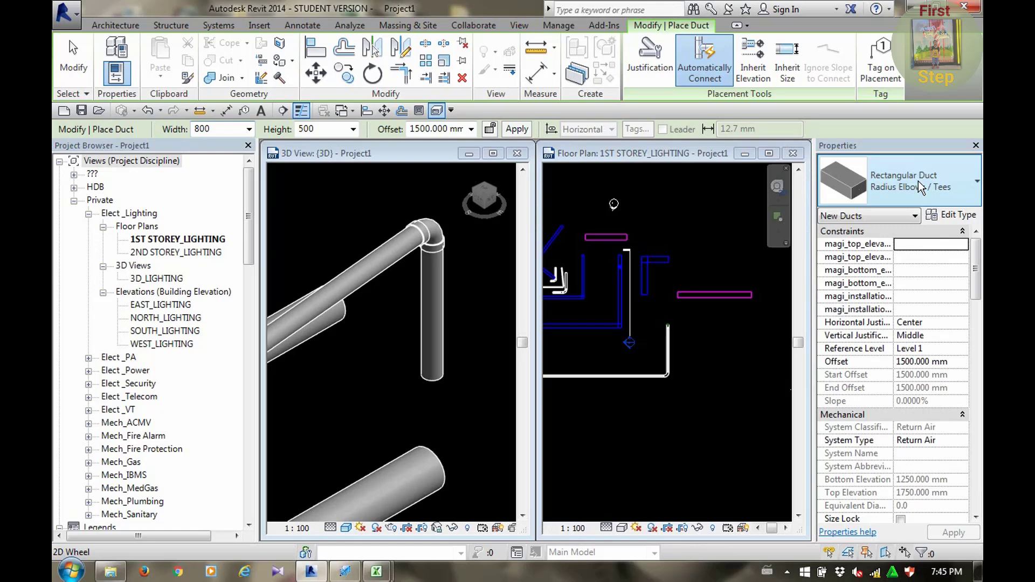
{"action": "left_click", "coordinate": [918, 182]}
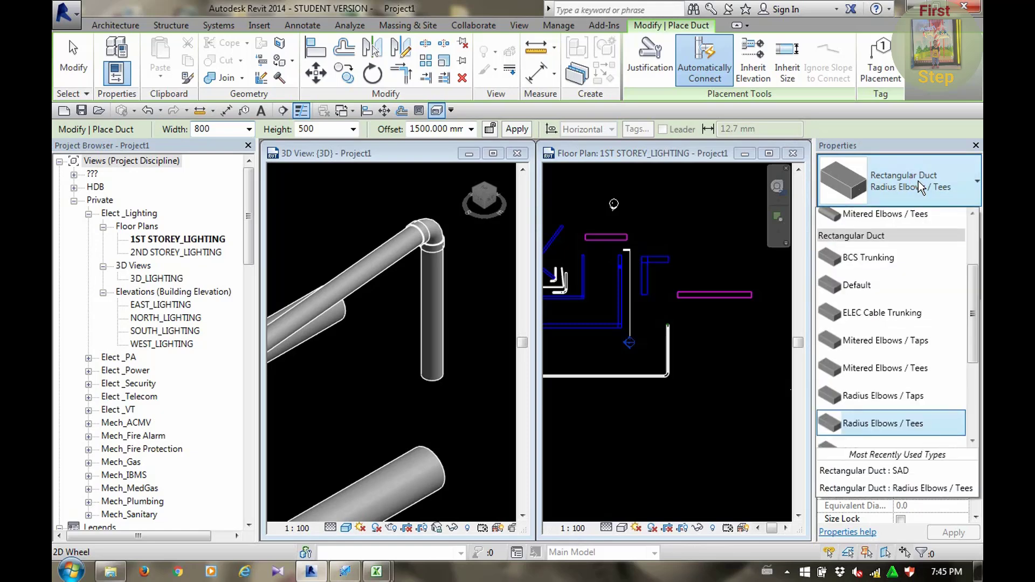
{"action": "scroll", "coordinate": [908, 271], "scroll_direction": "down", "scroll_amount": 2}
{"action": "scroll", "coordinate": [907, 270], "scroll_direction": "down", "scroll_amount": 3}
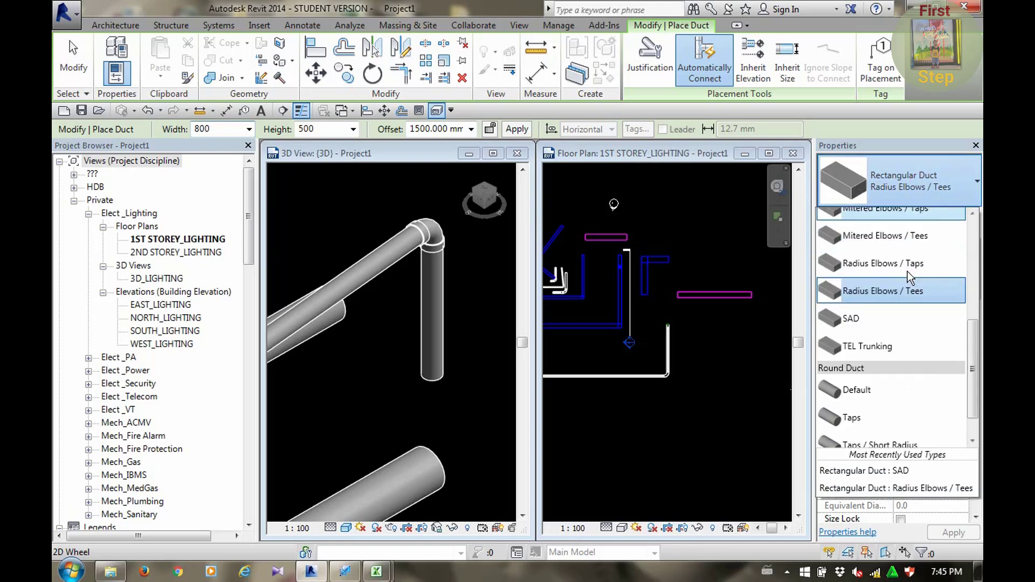
{"action": "left_click", "coordinate": [887, 325]}
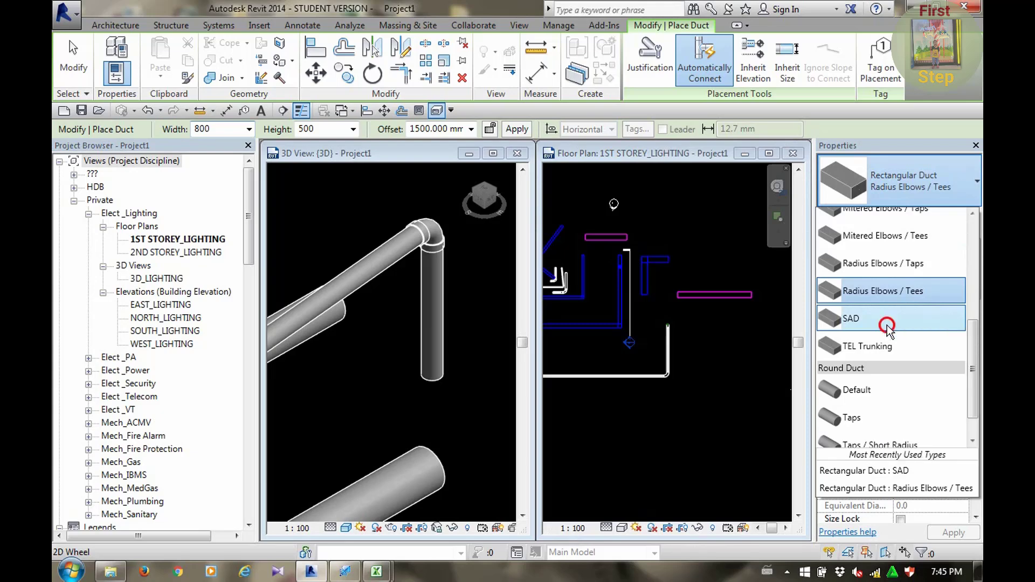
Set the new duct's system type to Supply Air and its offset to 2750 mm
{"action": "left_click", "coordinate": [960, 441]}
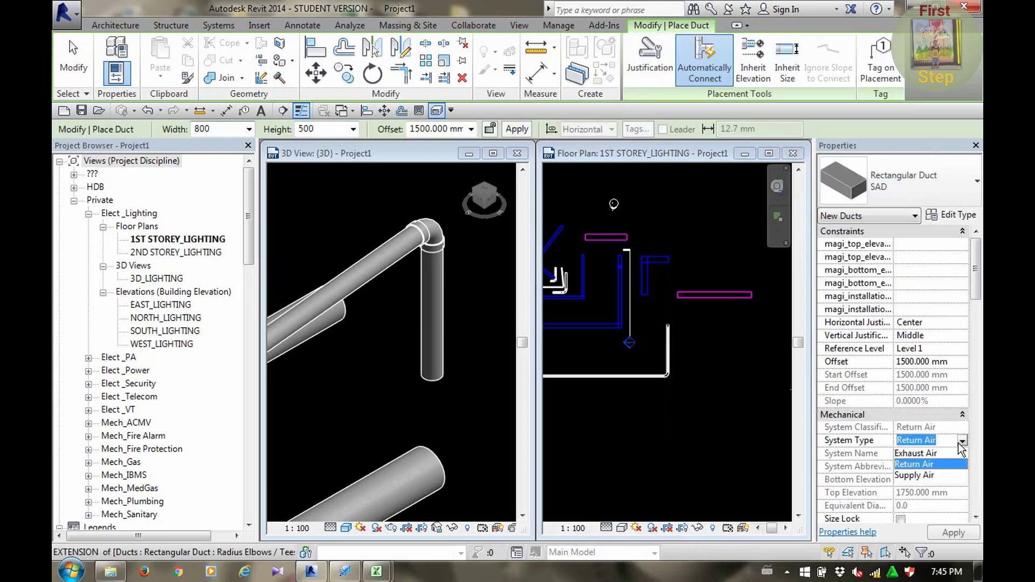
{"action": "left_click", "coordinate": [917, 476]}
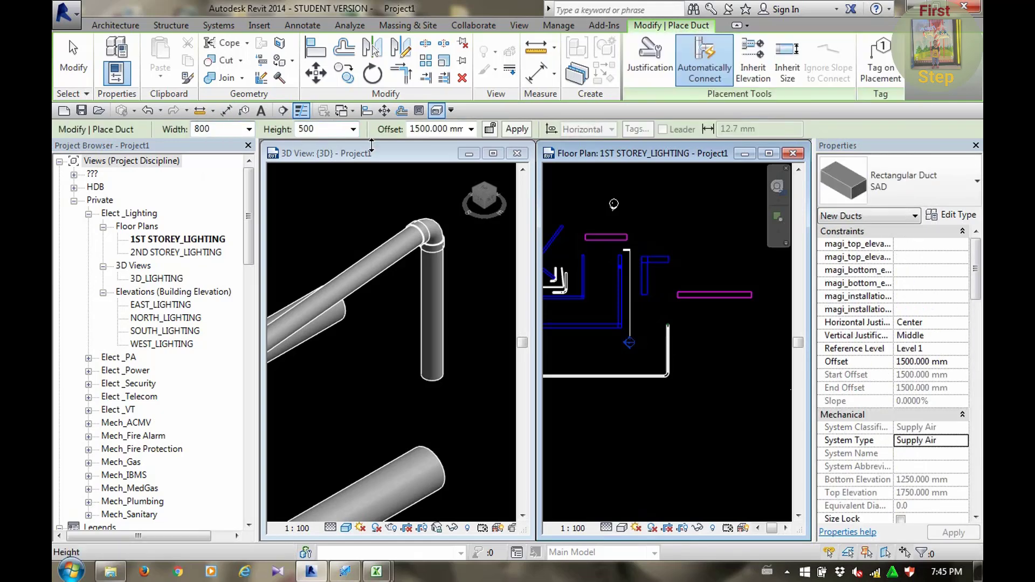
{"action": "left_click", "coordinate": [473, 130]}
{"action": "left_click", "coordinate": [435, 186]}
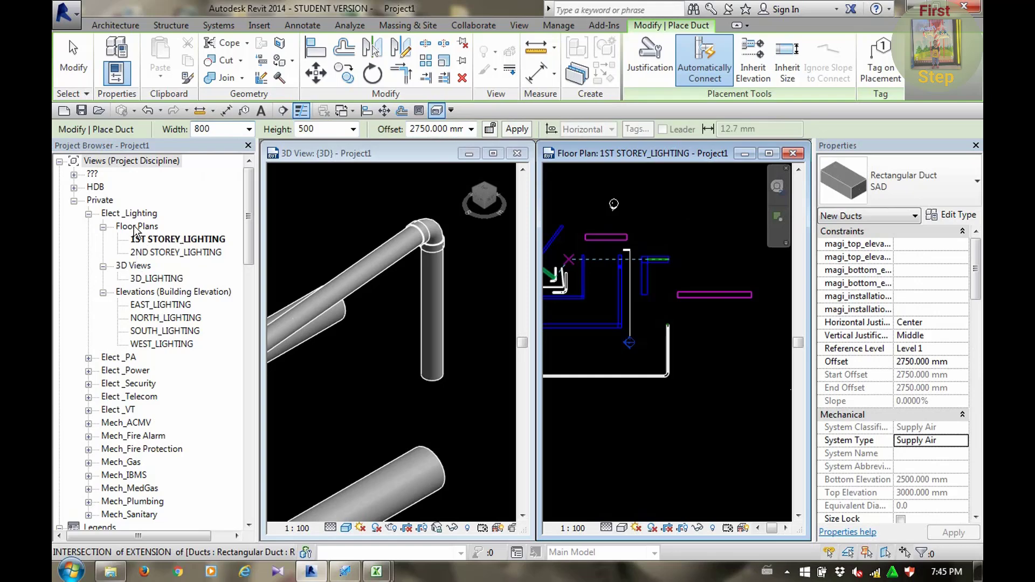
Draw the SAD duct's horizontal run and vertical run in the plan, then stop drawing
{"action": "left_click", "coordinate": [638, 407]}
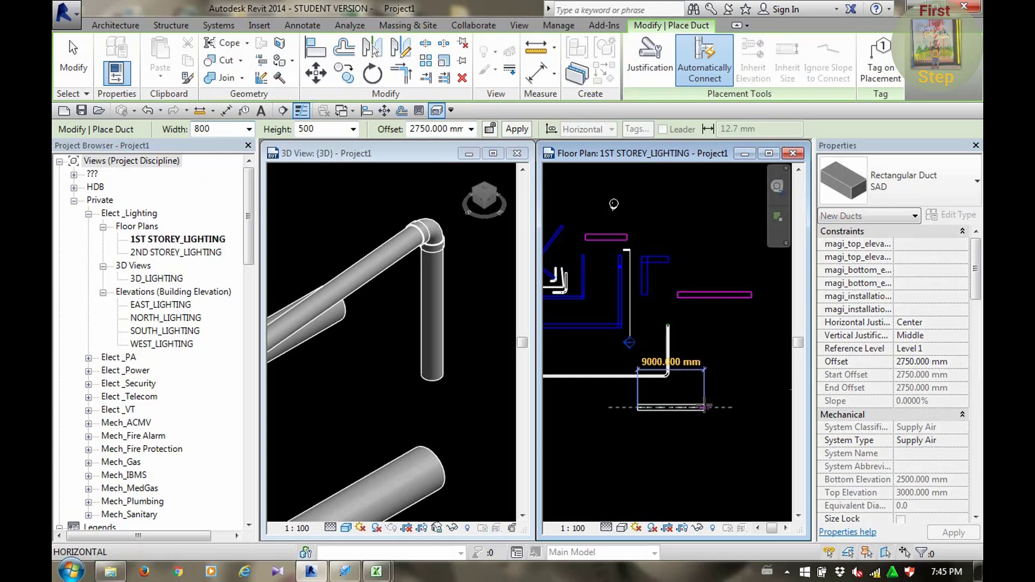
{"action": "left_click", "coordinate": [724, 407]}
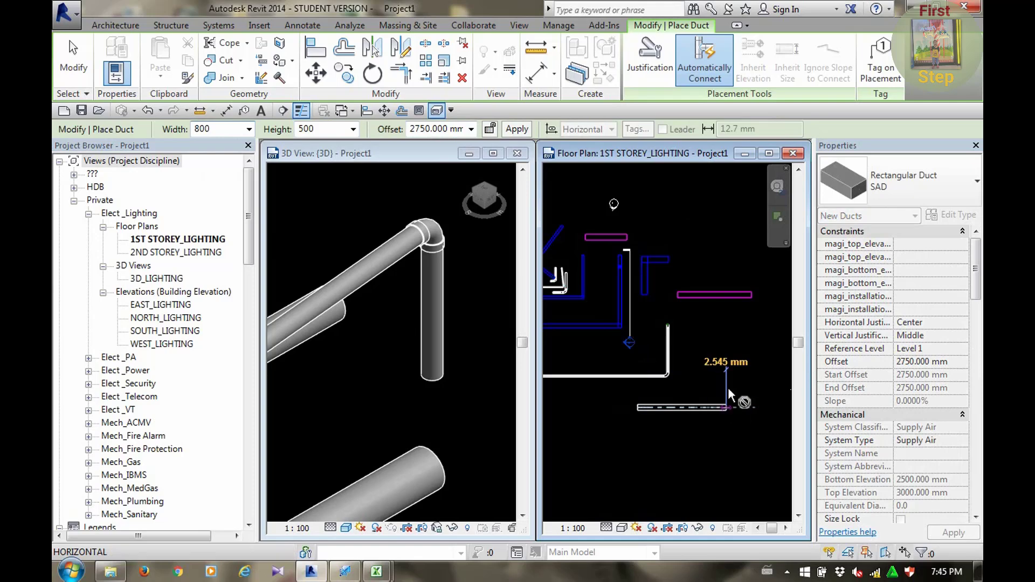
{"action": "left_click", "coordinate": [727, 322]}
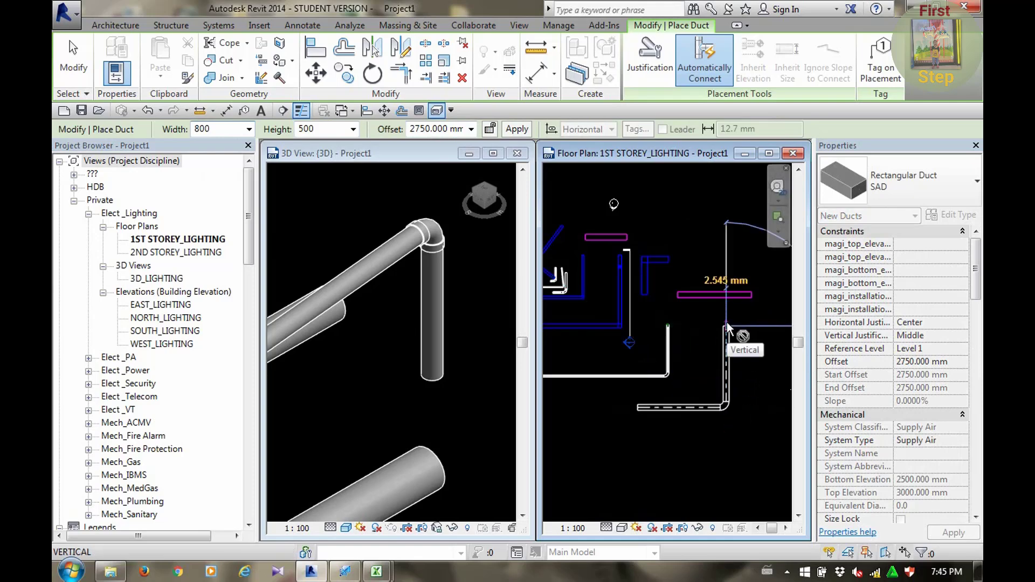
{"action": "key", "text": "Escape"}
{"action": "scroll", "coordinate": [728, 329], "scroll_direction": "up", "scroll_amount": 2}
{"action": "key", "text": "Escape"}
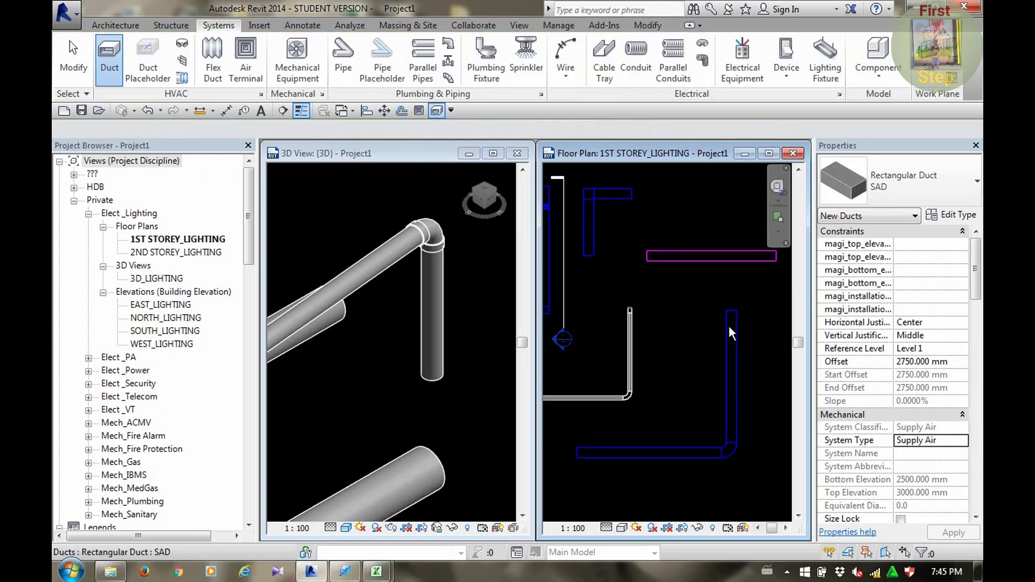
Try a 500-wide duct from the vertical duct's end and cancel the connectivity error
{"action": "left_click", "coordinate": [733, 317]}
{"action": "right_click", "coordinate": [734, 316]}
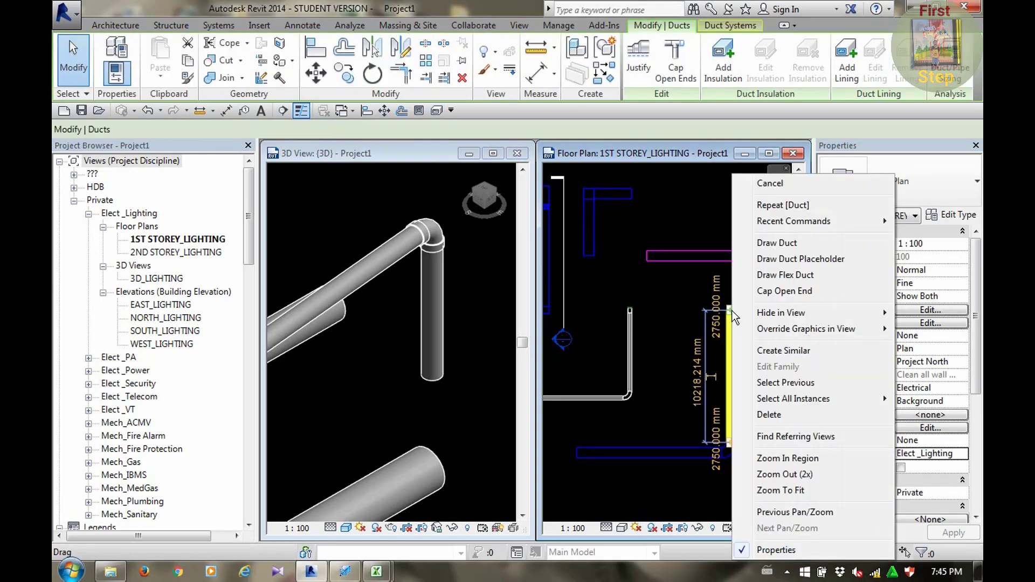
{"action": "left_click", "coordinate": [766, 244]}
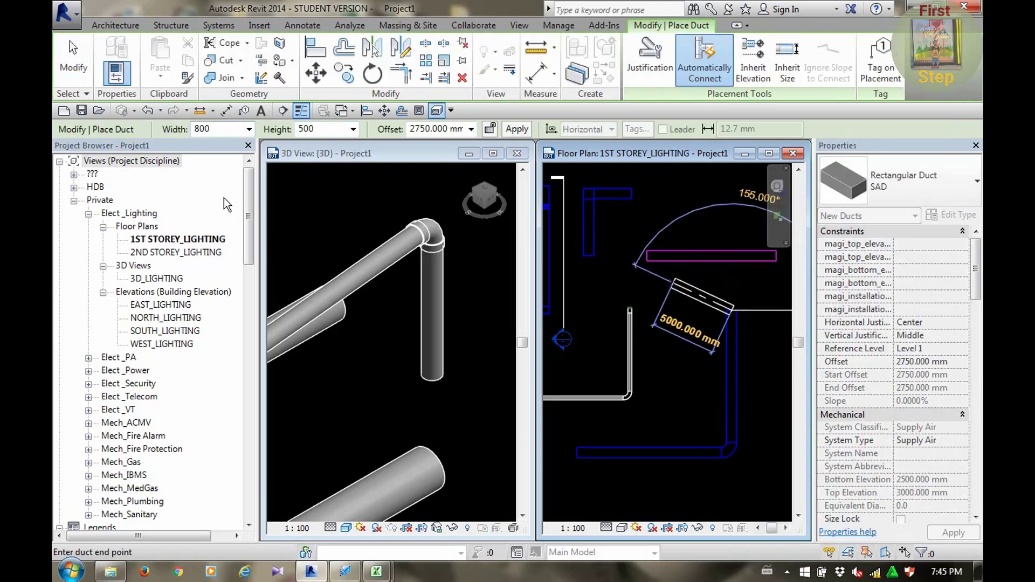
{"action": "left_click", "coordinate": [248, 130]}
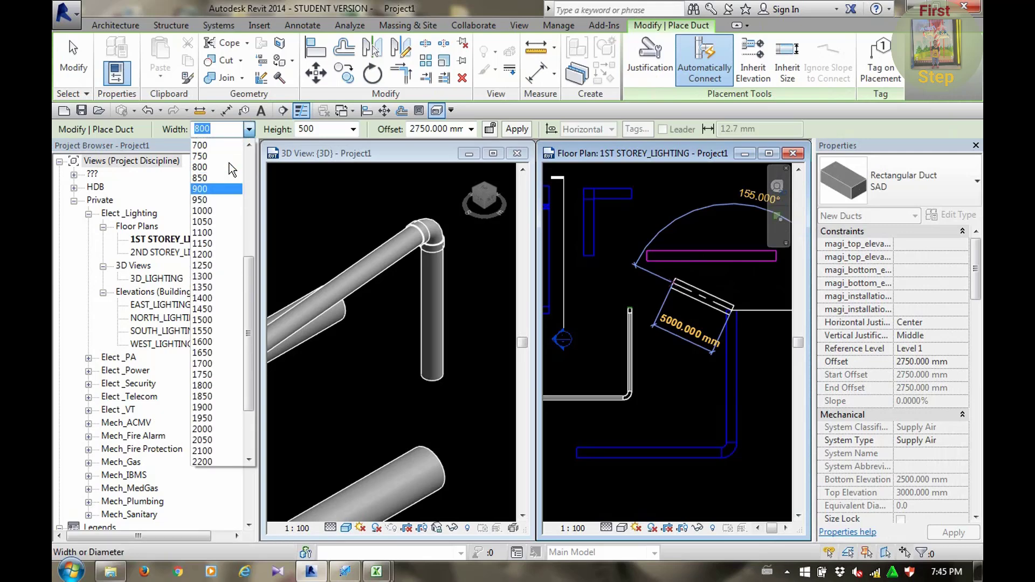
{"action": "type", "text": "500"}
{"action": "key", "text": "Return"}
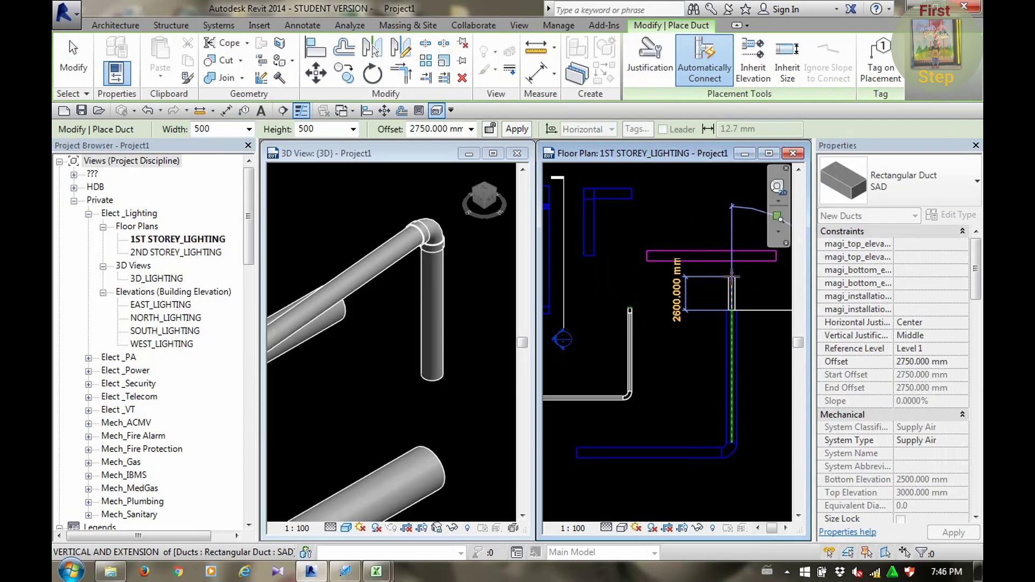
{"action": "left_click", "coordinate": [732, 278]}
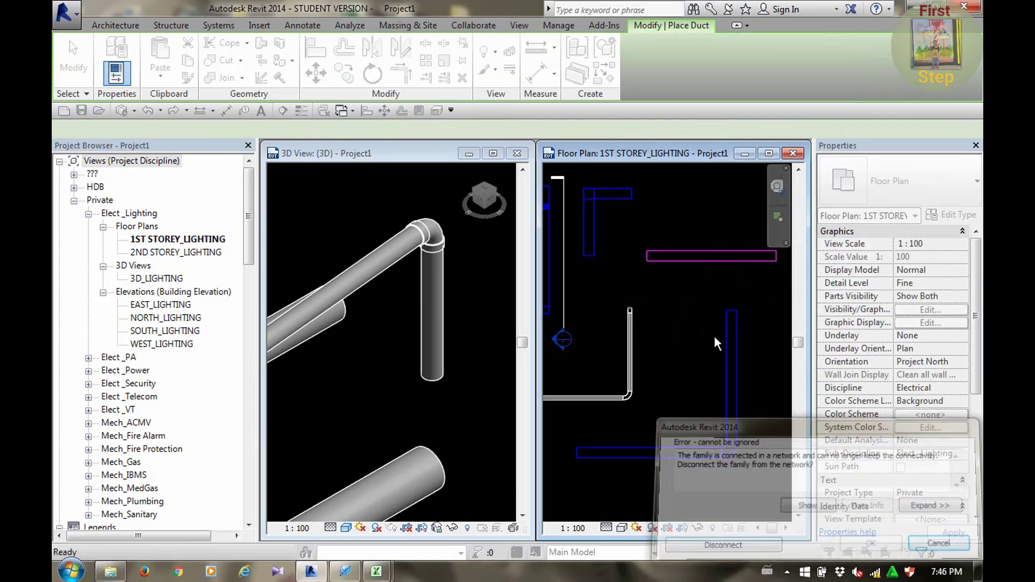
{"action": "key", "text": "Escape"}
Try a 600-wide duct from the vertical duct and cancel the connectivity error
{"action": "left_click", "coordinate": [731, 313]}
{"action": "right_click", "coordinate": [731, 313]}
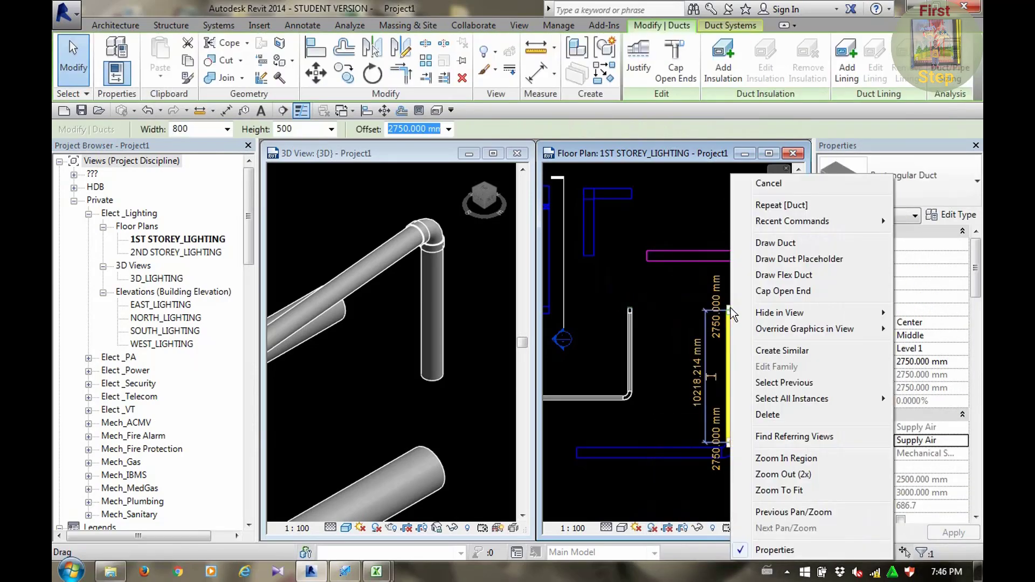
{"action": "left_click", "coordinate": [765, 237]}
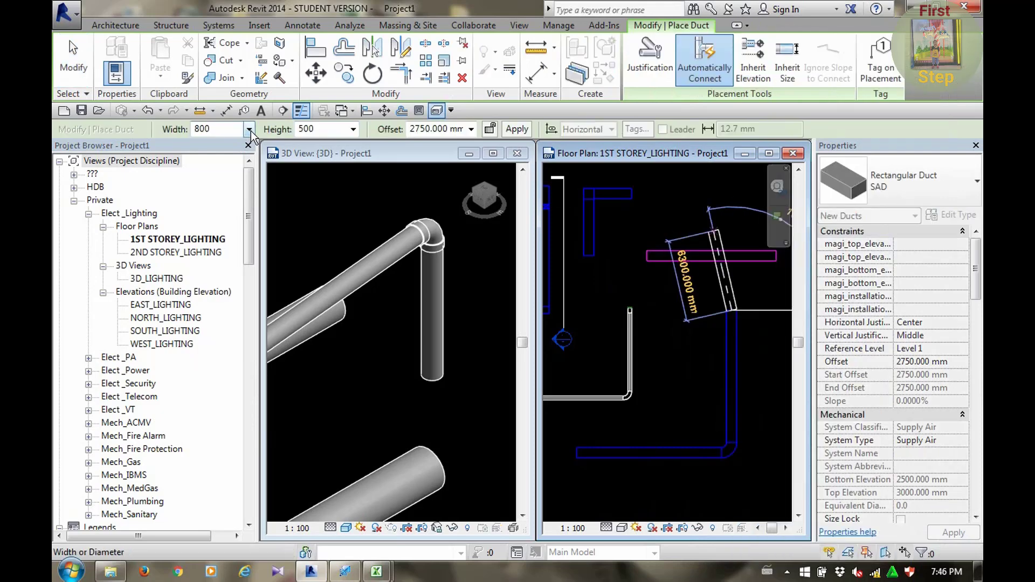
{"action": "left_click", "coordinate": [250, 130]}
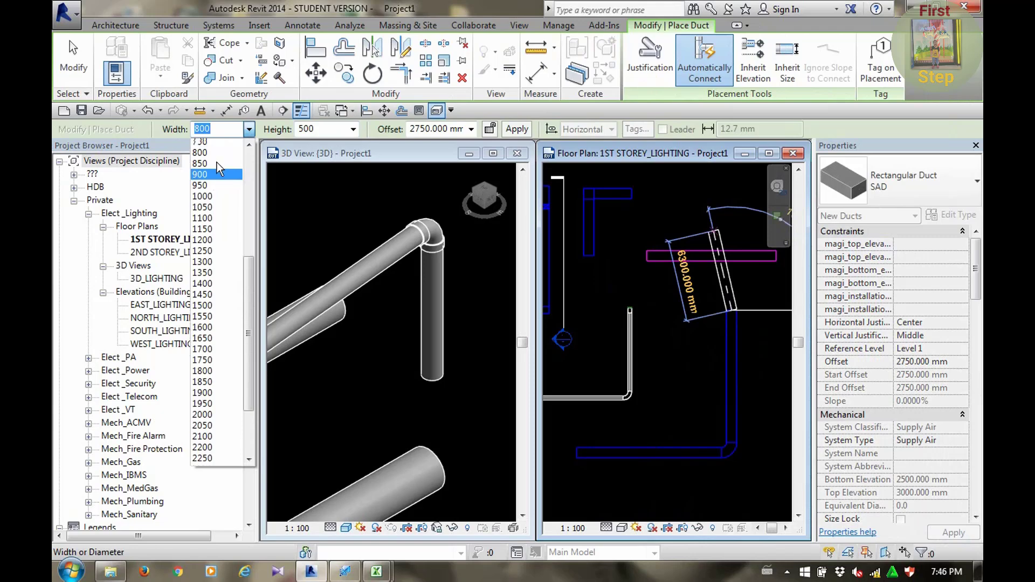
{"action": "scroll", "coordinate": [216, 163], "scroll_direction": "up", "scroll_amount": 2}
{"action": "left_click", "coordinate": [216, 165]}
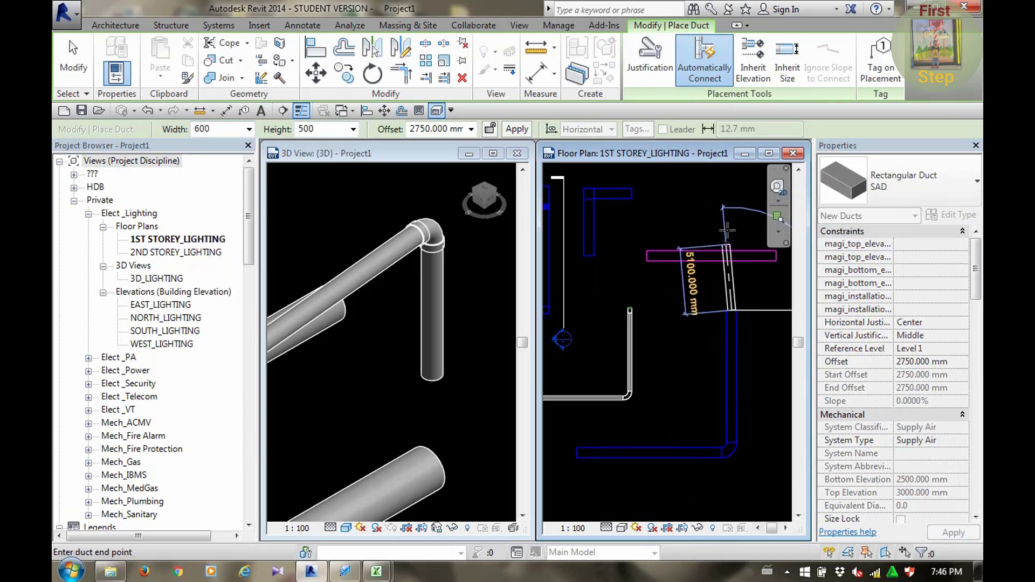
{"action": "left_click", "coordinate": [726, 204]}
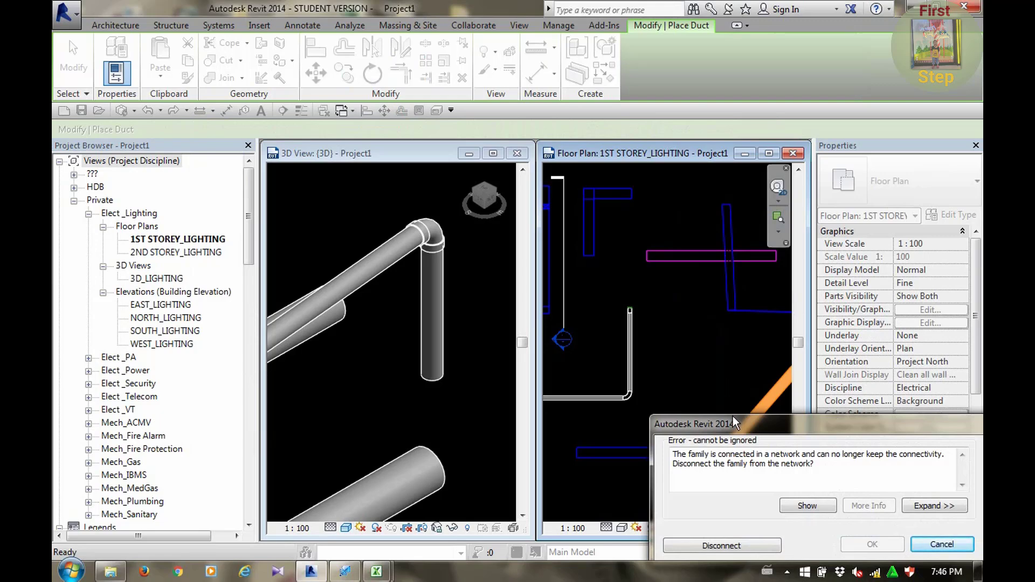
{"action": "key", "text": "Escape"}
{"action": "key", "text": "Escape"}
Draw a 750-wide duct from the horizontal duct's end and keep it disconnected
{"action": "mouse_move", "coordinate": [698, 388]}
{"action": "middle_mouse_down"}
{"action": "mouse_move", "coordinate": [684, 378]}
{"action": "mouse_move", "coordinate": [713, 371]}
{"action": "middle_mouse_up"}
{"action": "scroll", "coordinate": [684, 377], "scroll_direction": "down", "scroll_amount": 2}
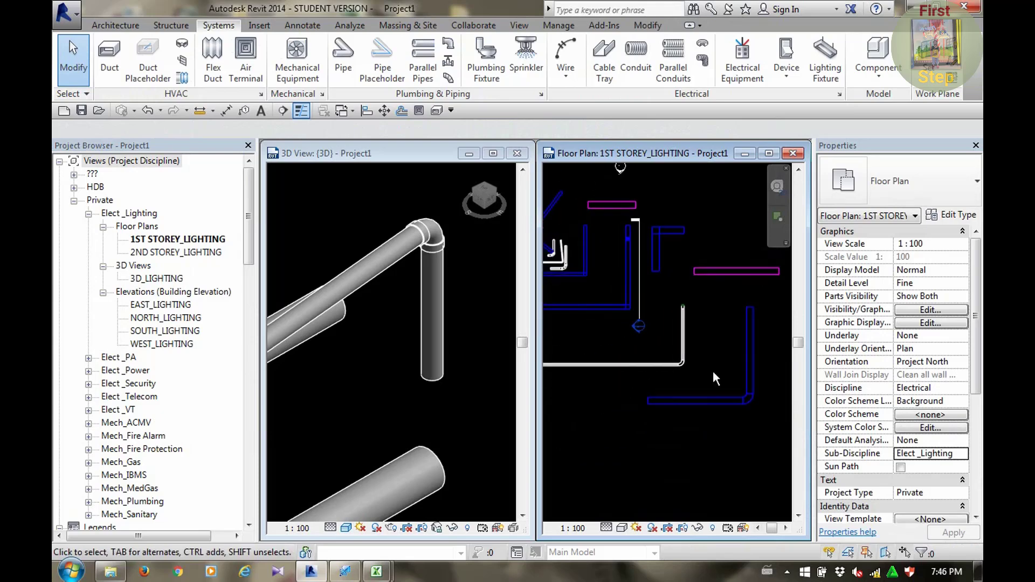
{"action": "left_click", "coordinate": [663, 400]}
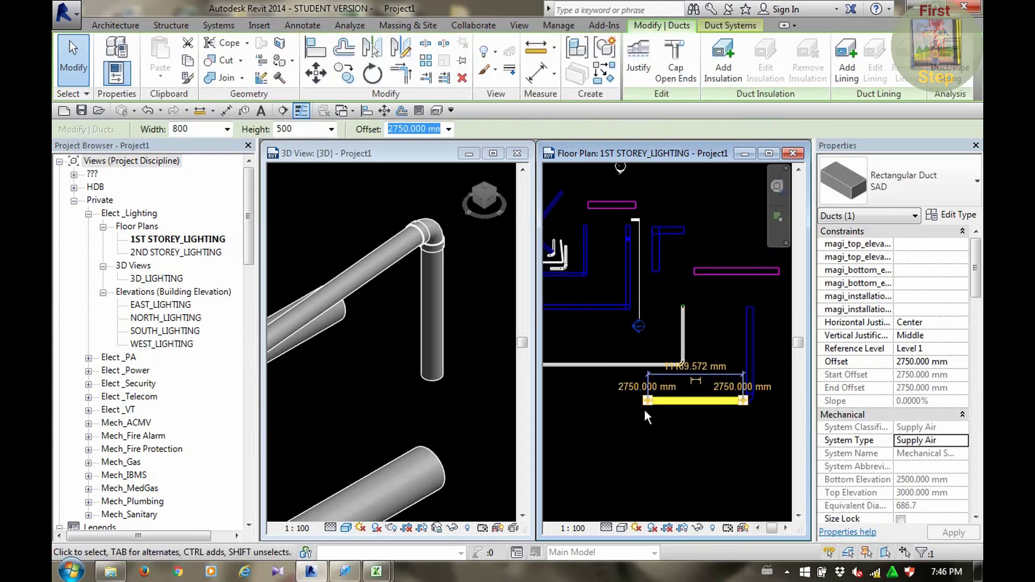
{"action": "right_click", "coordinate": [645, 409]}
{"action": "left_click", "coordinate": [668, 83]}
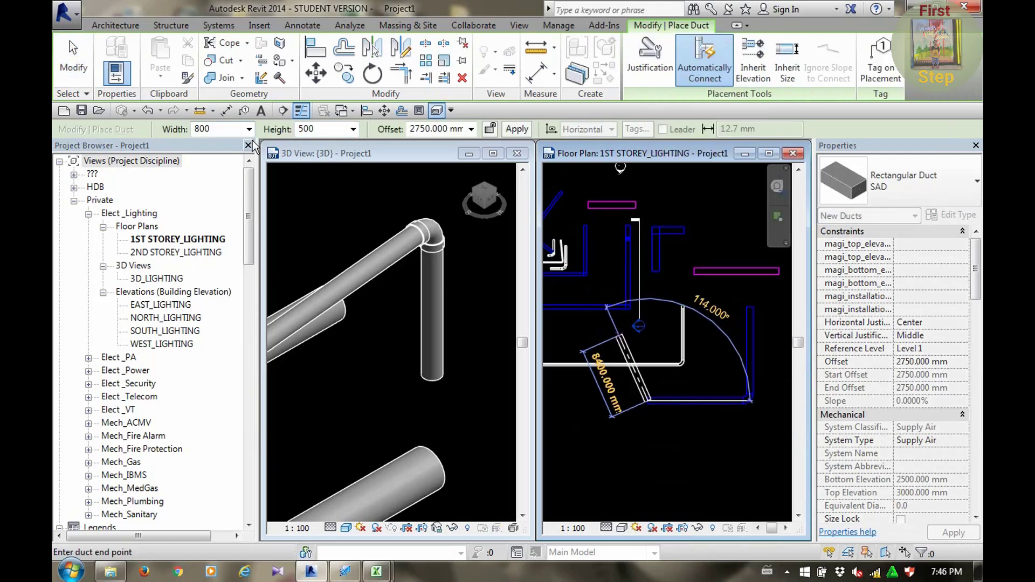
{"action": "left_click", "coordinate": [249, 129]}
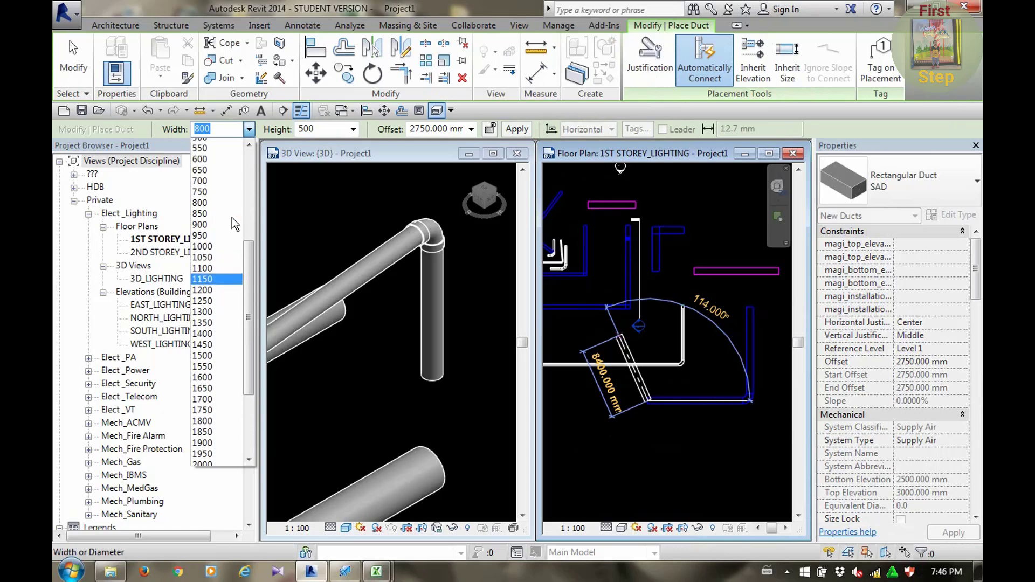
{"action": "left_click", "coordinate": [213, 192]}
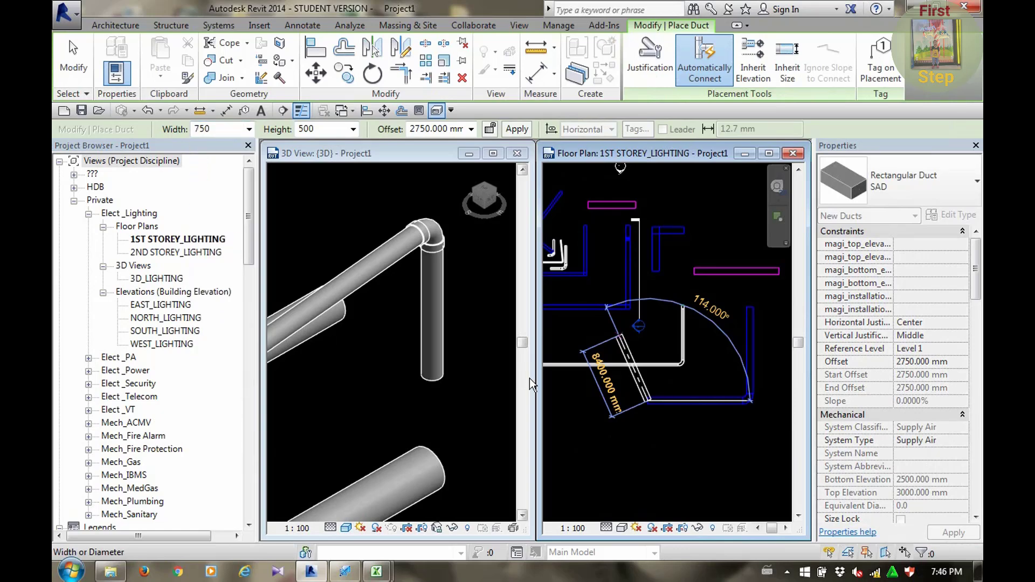
{"action": "left_click", "coordinate": [570, 401]}
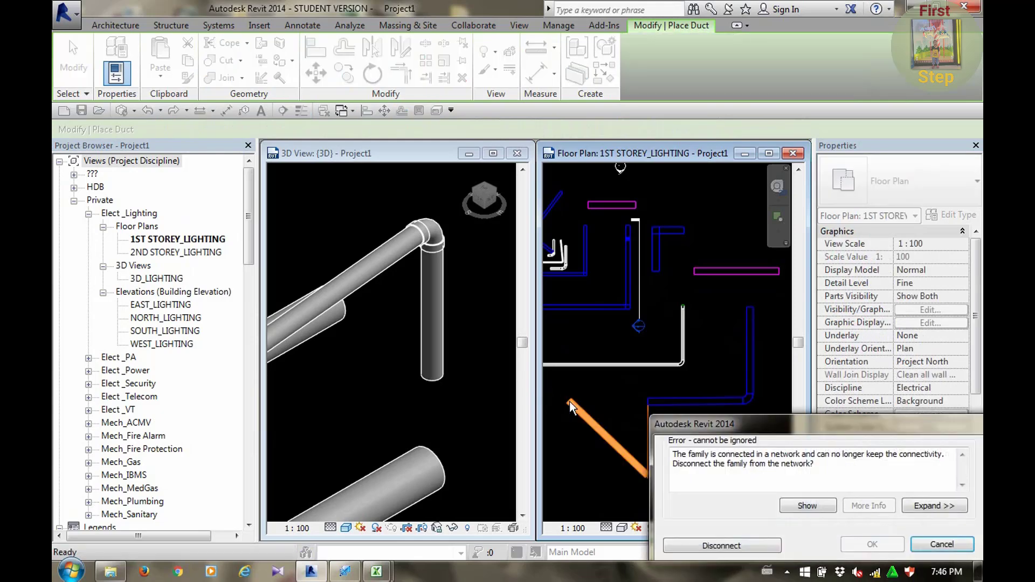
{"action": "left_click", "coordinate": [708, 546]}
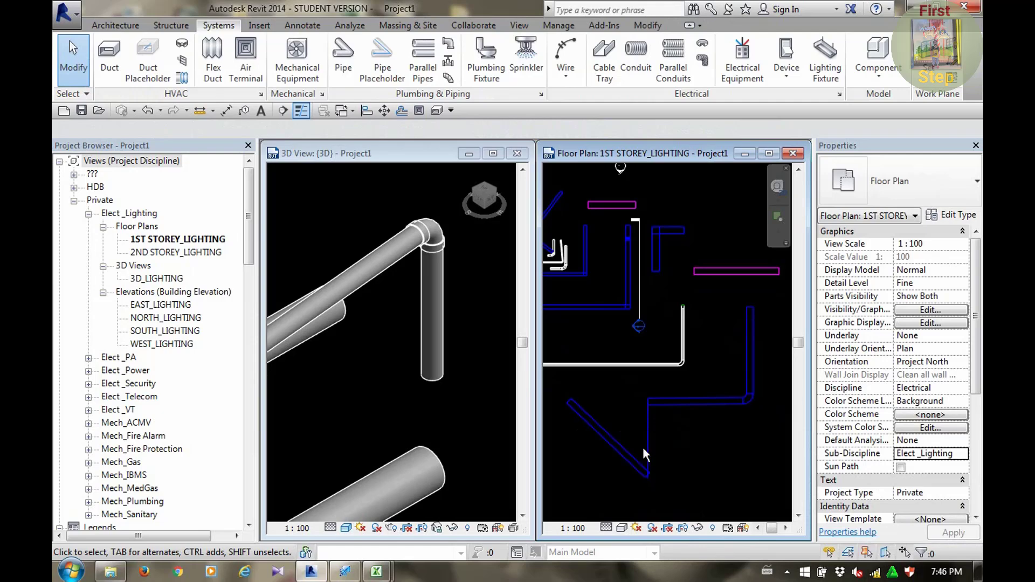
{"action": "scroll", "coordinate": [645, 459], "scroll_direction": "up", "scroll_amount": 2}
{"action": "scroll", "coordinate": [648, 418], "scroll_direction": "up", "scroll_amount": 2}
Open the 1ST STOREY_ ACMV plan and delete the diagonal and vertical ducts
{"action": "mouse_move", "coordinate": [651, 435]}
{"action": "middle_mouse_down"}
{"action": "mouse_move", "coordinate": [677, 385]}
{"action": "mouse_move", "coordinate": [676, 414]}
{"action": "middle_mouse_up"}
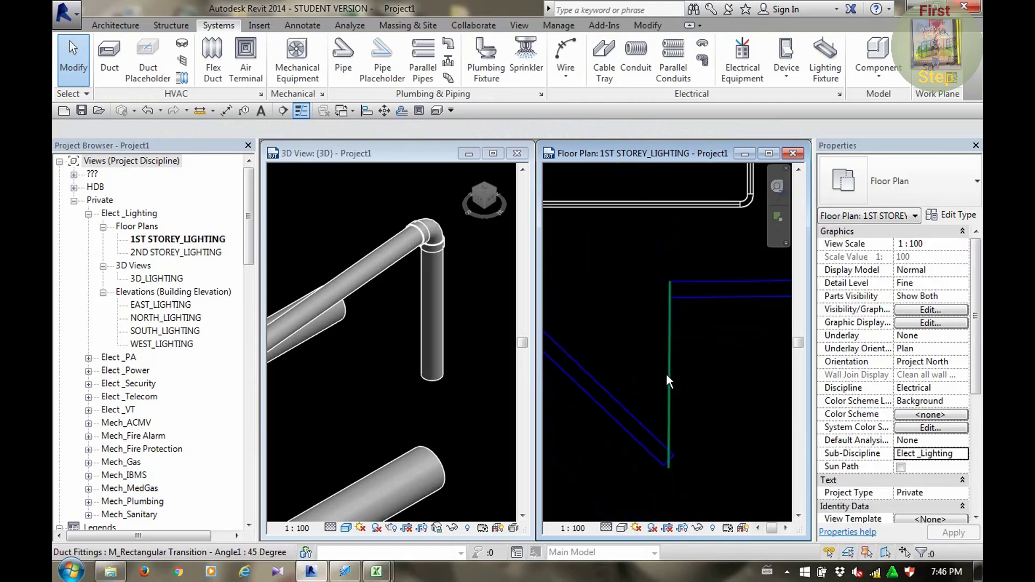
{"action": "left_click", "coordinate": [88, 422]}
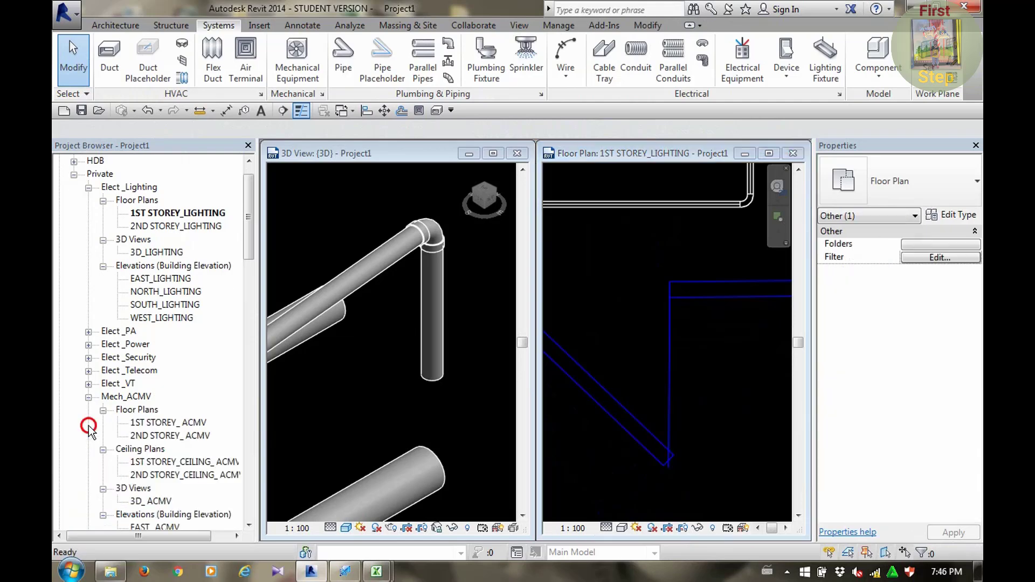
{"action": "double_click", "coordinate": [166, 424]}
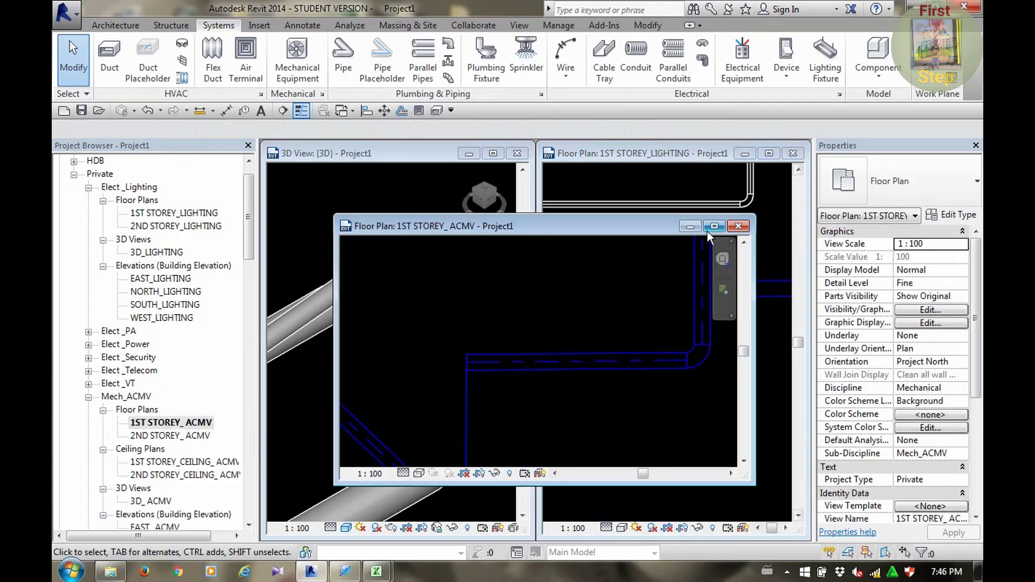
{"action": "left_click", "coordinate": [711, 228]}
{"action": "scroll", "coordinate": [681, 338], "scroll_direction": "down", "scroll_amount": 1}
{"action": "scroll", "coordinate": [680, 338], "scroll_direction": "down", "scroll_amount": 1}
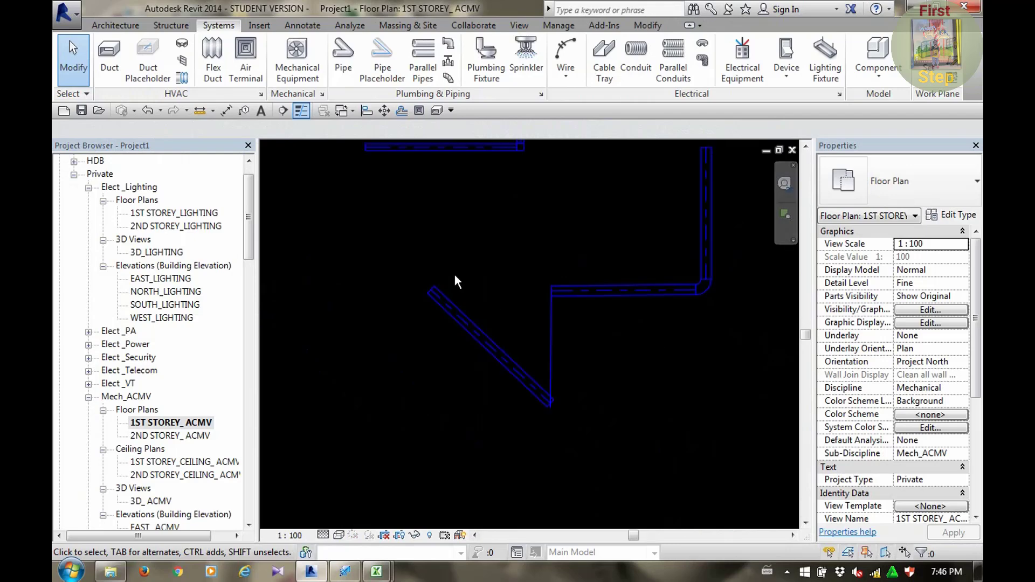
{"action": "left_click_drag", "start_coordinate": [390, 246], "coordinate": [590, 420]}
{"action": "left_click", "coordinate": [438, 78]}
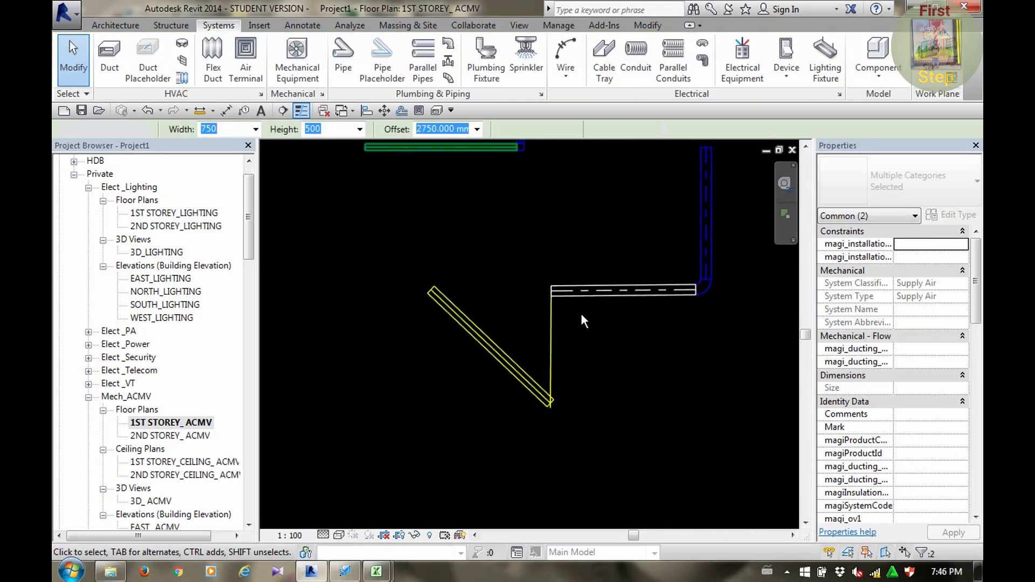
Try a 450-wide extension, discard it after the error, and select the horizontal SAD duct
{"action": "right_click", "coordinate": [554, 294]}
{"action": "left_click", "coordinate": [593, 238]}
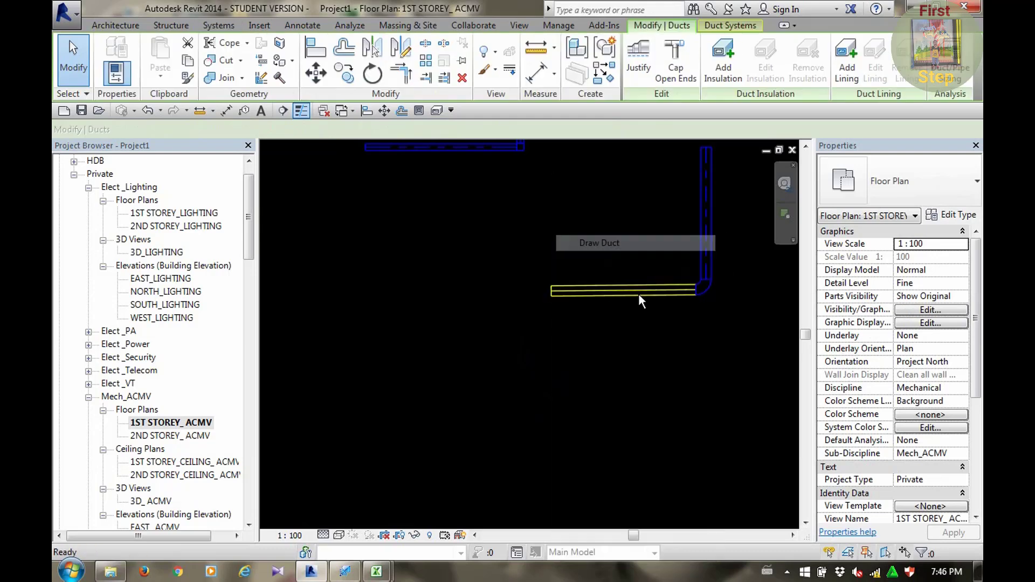
{"action": "left_click", "coordinate": [249, 129]}
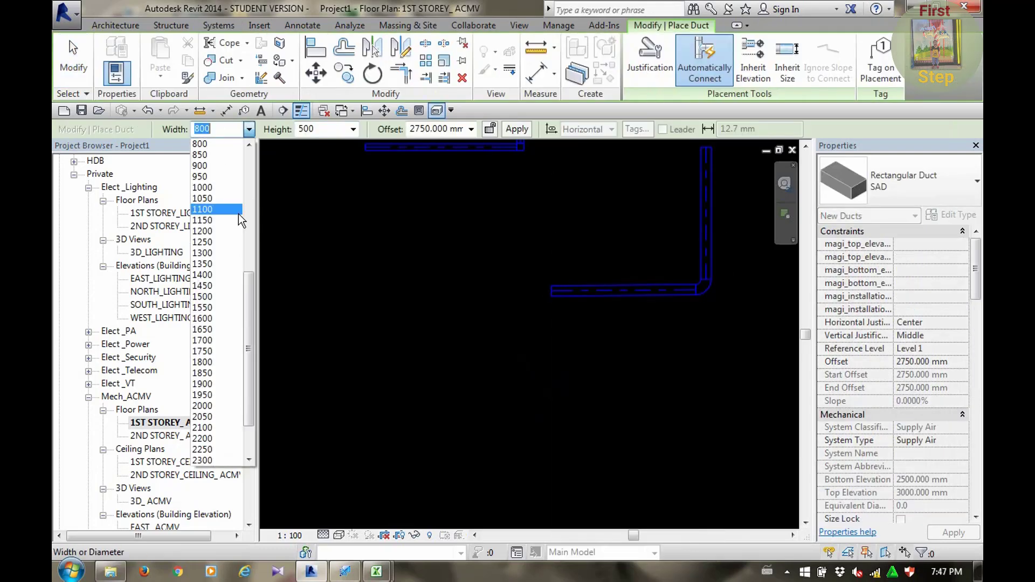
{"action": "scroll", "coordinate": [238, 213], "scroll_direction": "up", "scroll_amount": 3}
{"action": "scroll", "coordinate": [238, 214], "scroll_direction": "up", "scroll_amount": 5}
{"action": "left_click", "coordinate": [222, 146]}
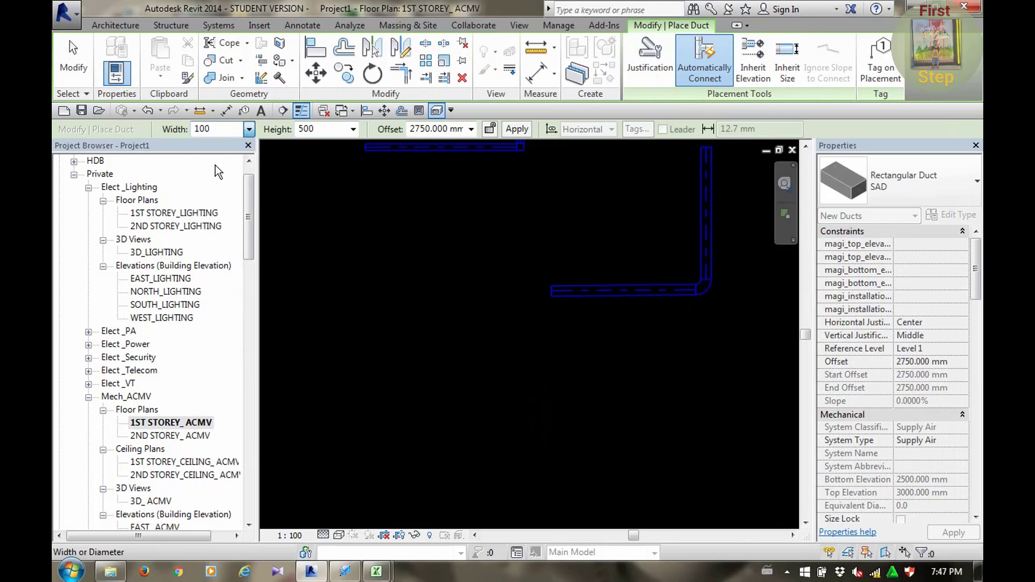
{"action": "left_click", "coordinate": [249, 129]}
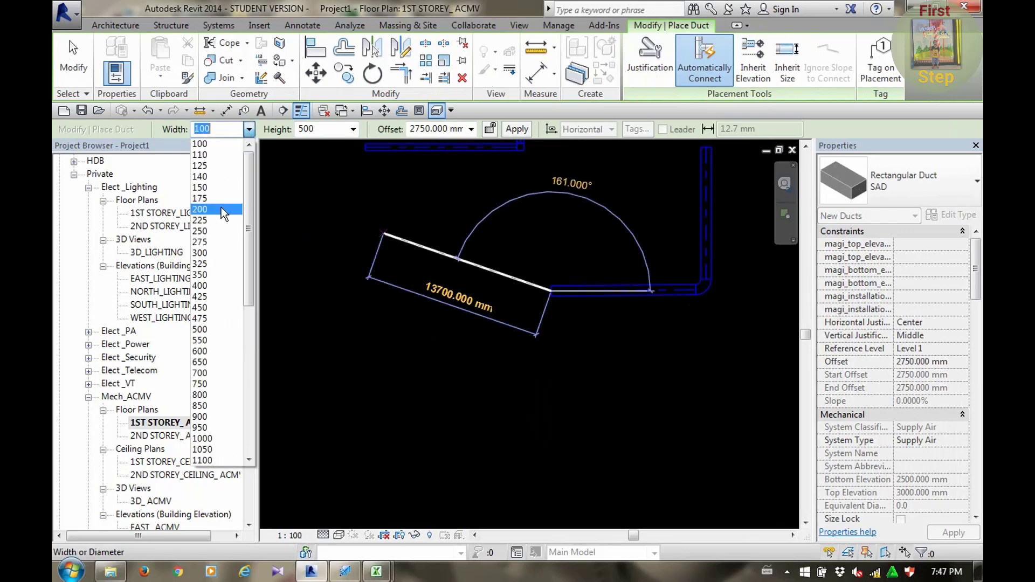
{"action": "left_click", "coordinate": [221, 307]}
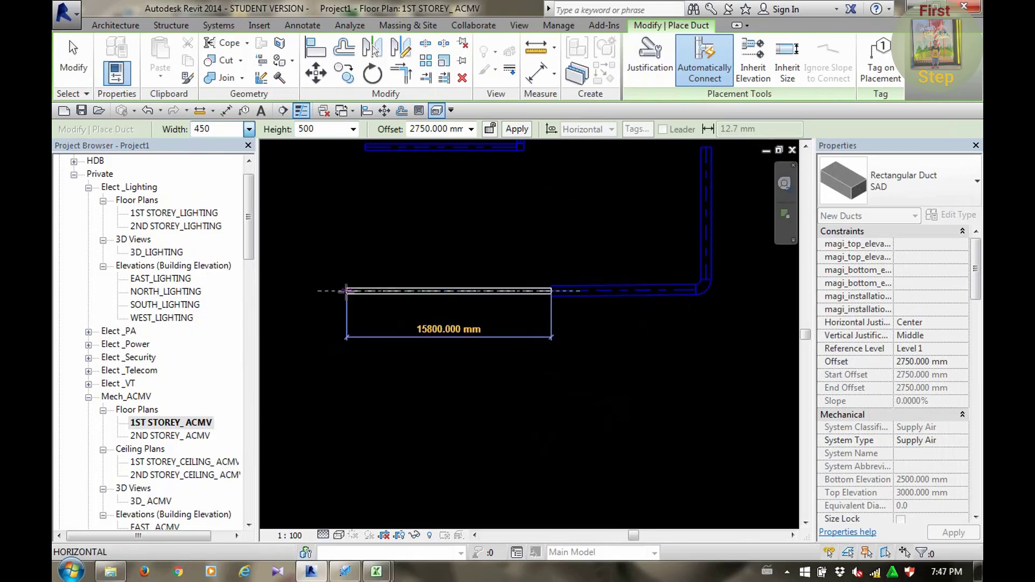
{"action": "left_click", "coordinate": [346, 292]}
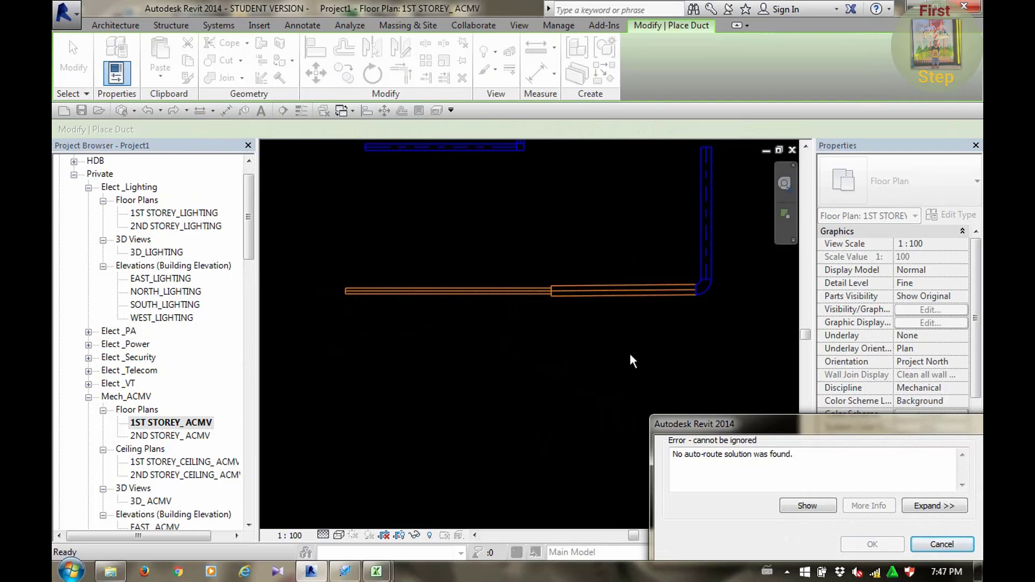
{"action": "key", "text": "Escape"}
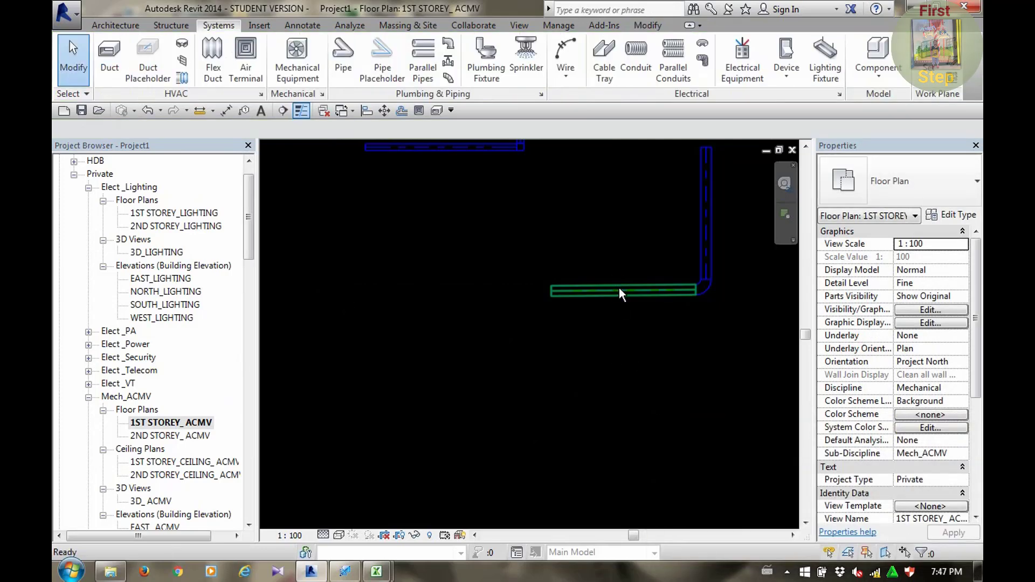
{"action": "left_click", "coordinate": [620, 290]}
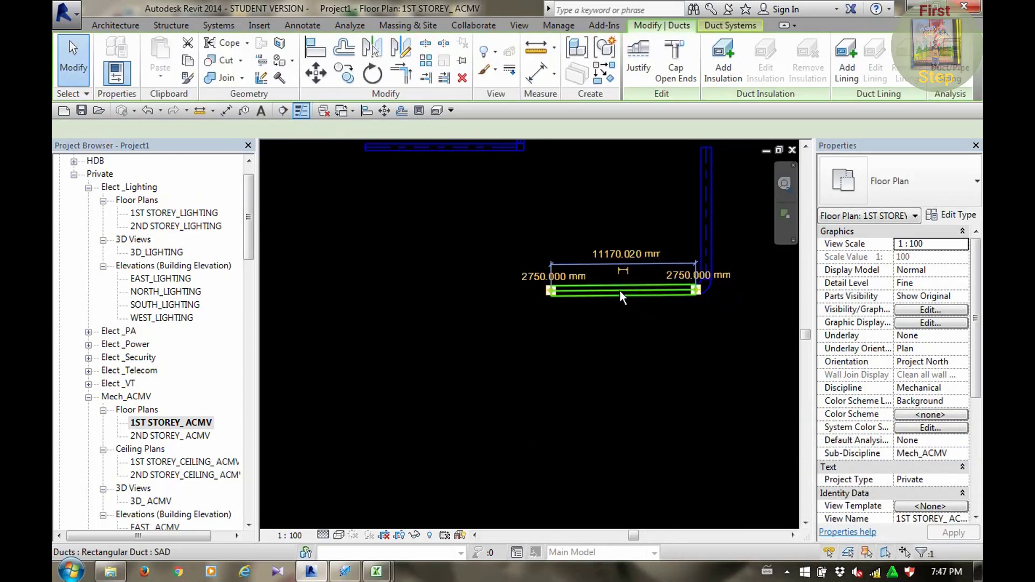
In SAD's routing preferences, use M_Rectangular to Oval Transition - Length: Standard, keeping oval-to-round as None
{"action": "left_click", "coordinate": [953, 215]}
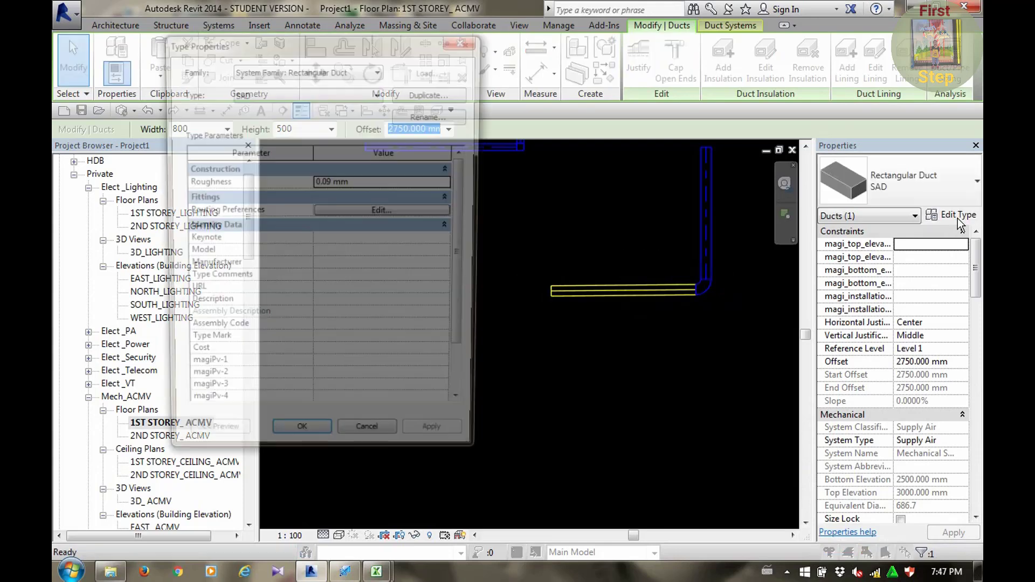
{"action": "left_click", "coordinate": [404, 212]}
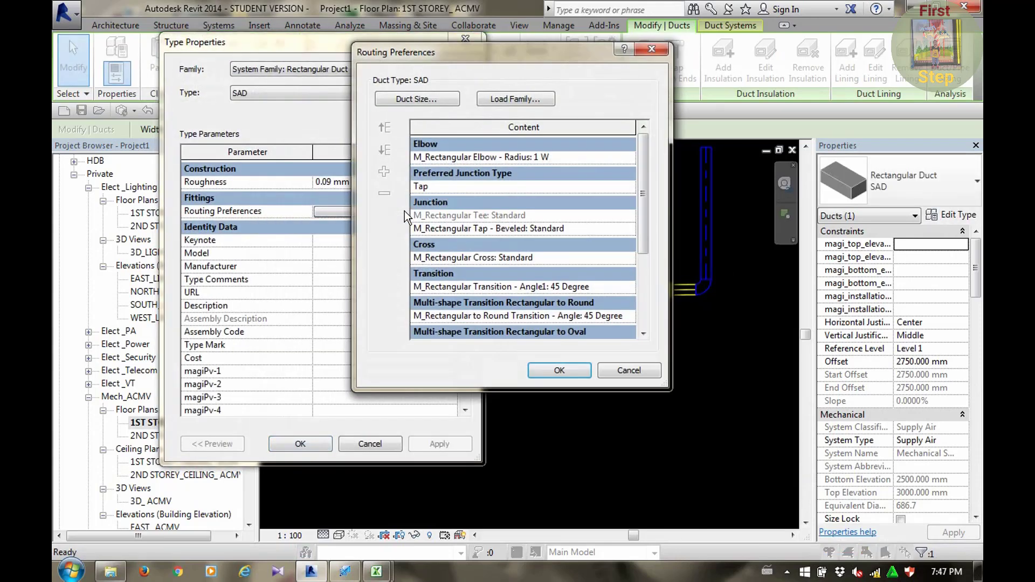
{"action": "left_click_drag", "start_coordinate": [642, 193], "coordinate": [645, 249]}
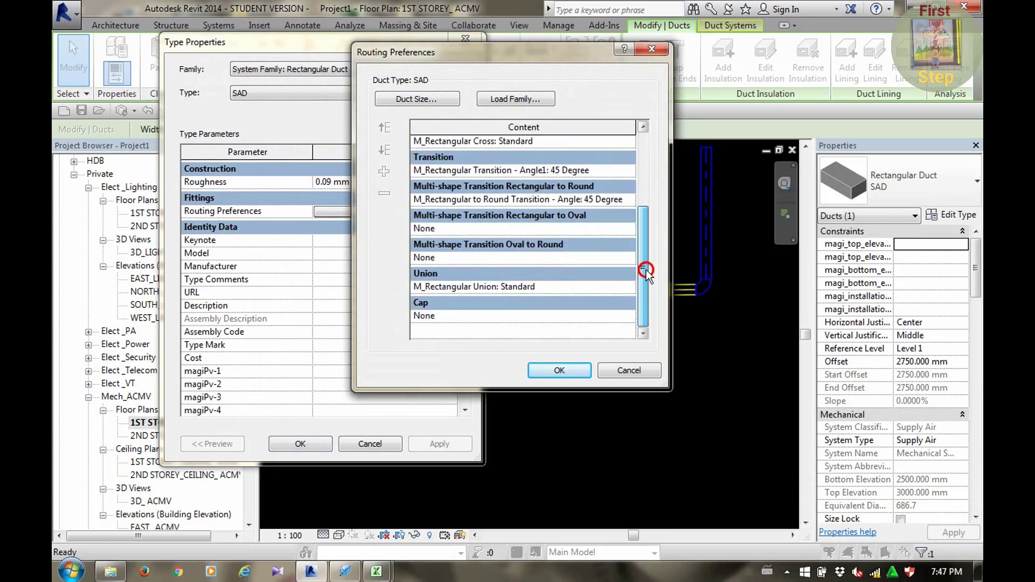
{"action": "left_click_drag", "start_coordinate": [645, 249], "coordinate": [645, 284]}
{"action": "left_click", "coordinate": [603, 229]}
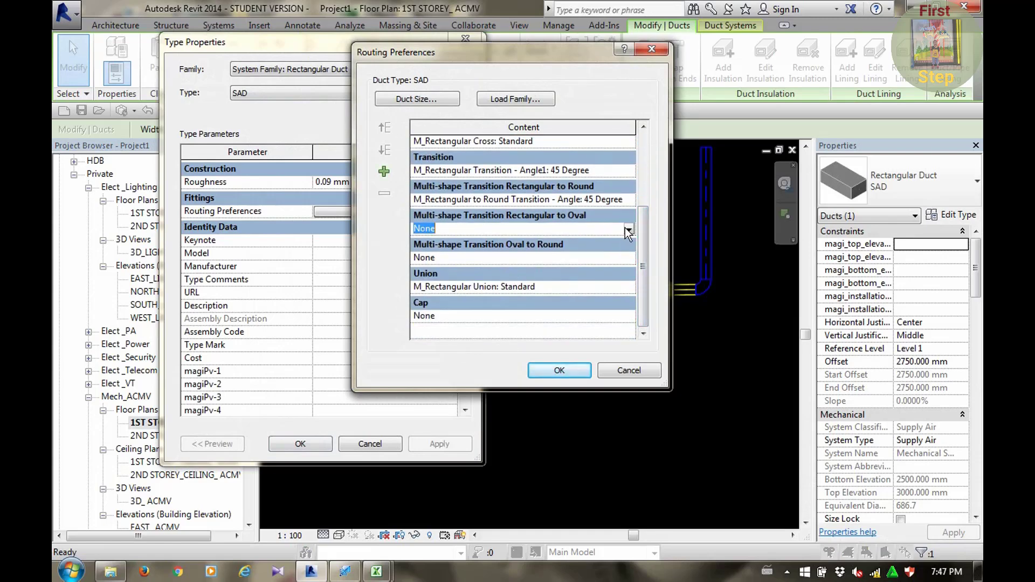
{"action": "left_click", "coordinate": [485, 253]}
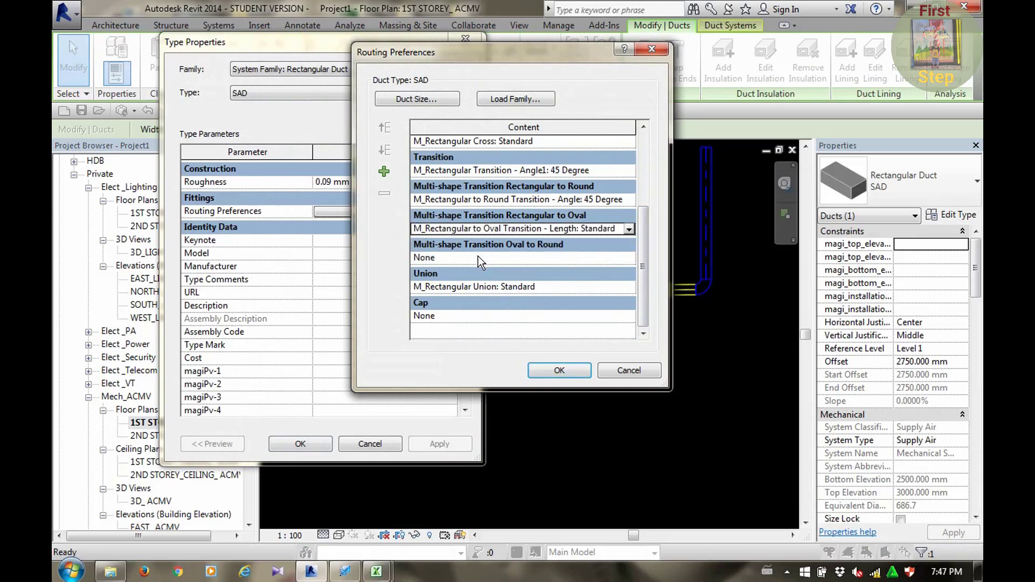
{"action": "left_click", "coordinate": [515, 259]}
{"action": "left_click", "coordinate": [628, 258]}
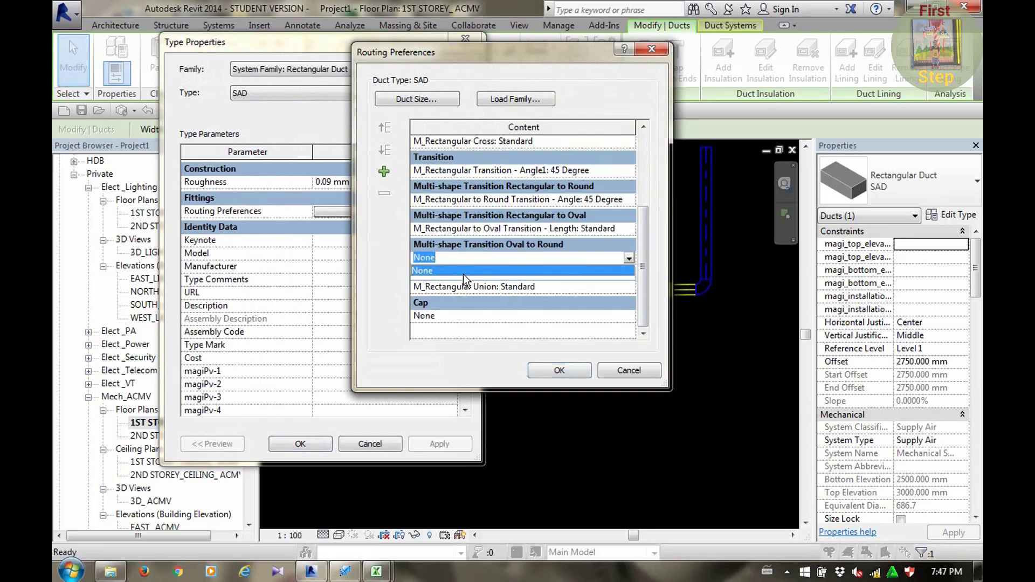
{"action": "left_click", "coordinate": [464, 273]}
{"action": "left_click", "coordinate": [639, 283]}
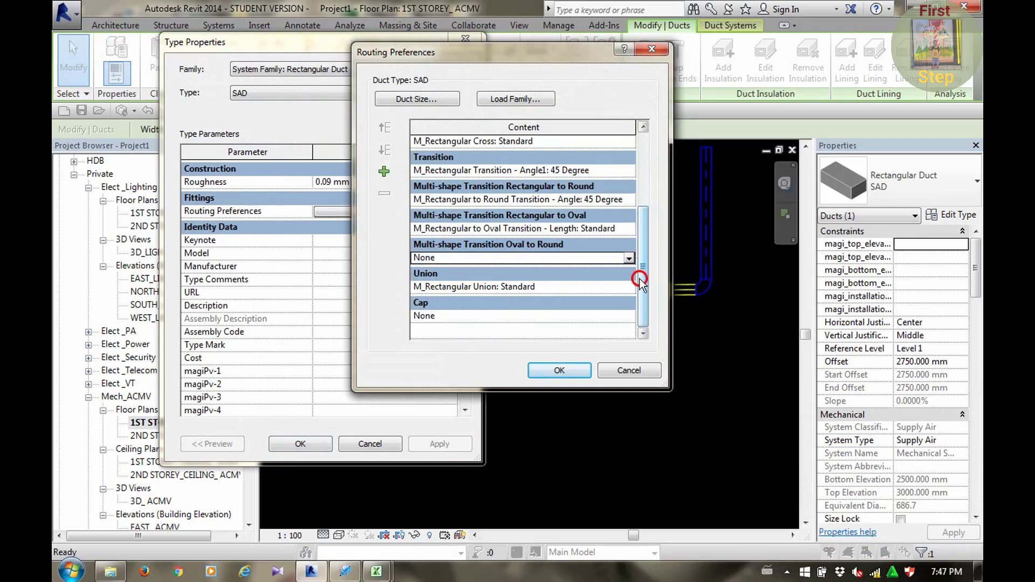
{"action": "left_click_drag", "start_coordinate": [640, 283], "coordinate": [640, 168]}
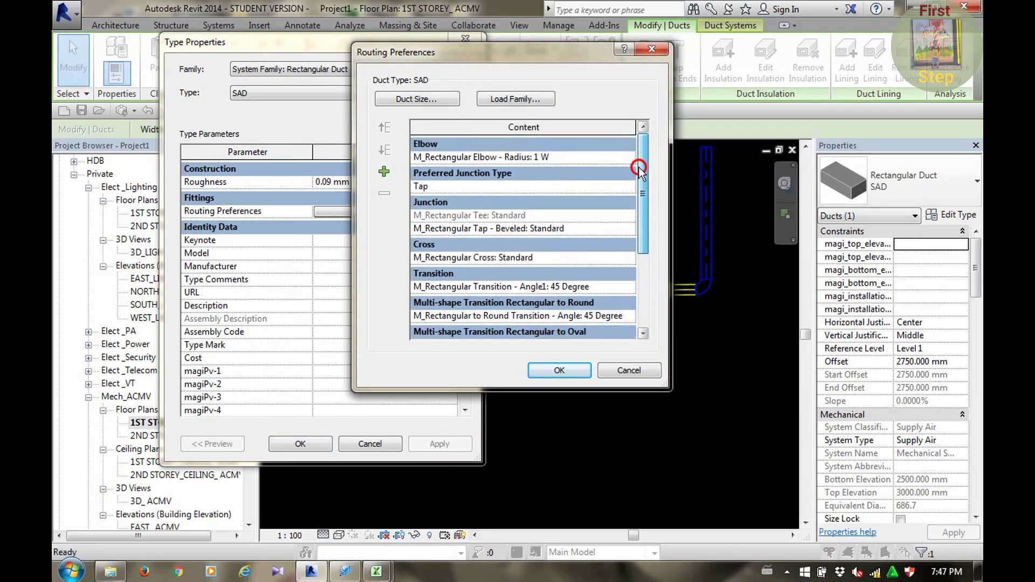
{"action": "left_click", "coordinate": [559, 370]}
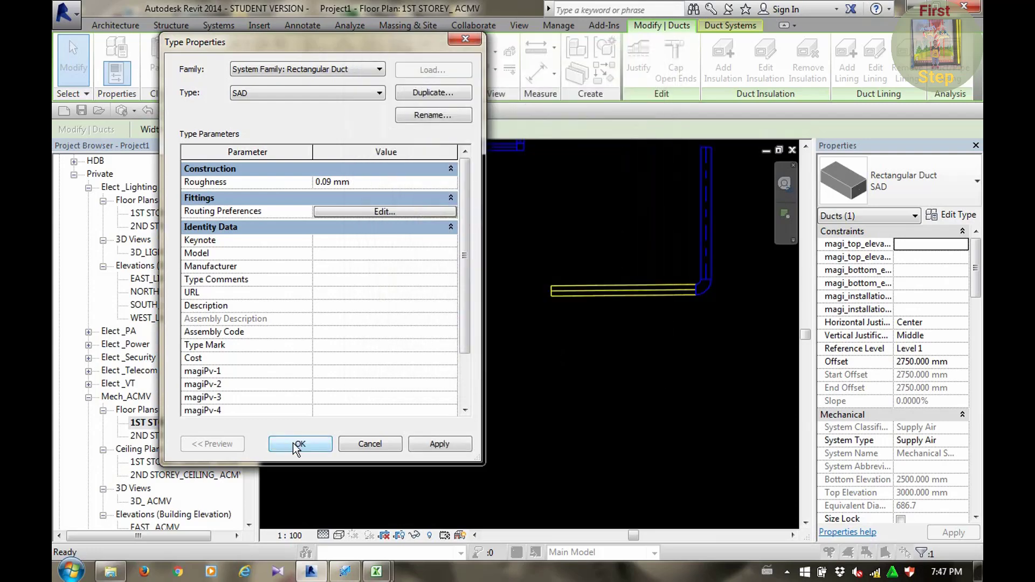
Close the type properties and discard a failed extension from the duct's end
{"action": "left_click", "coordinate": [297, 445]}
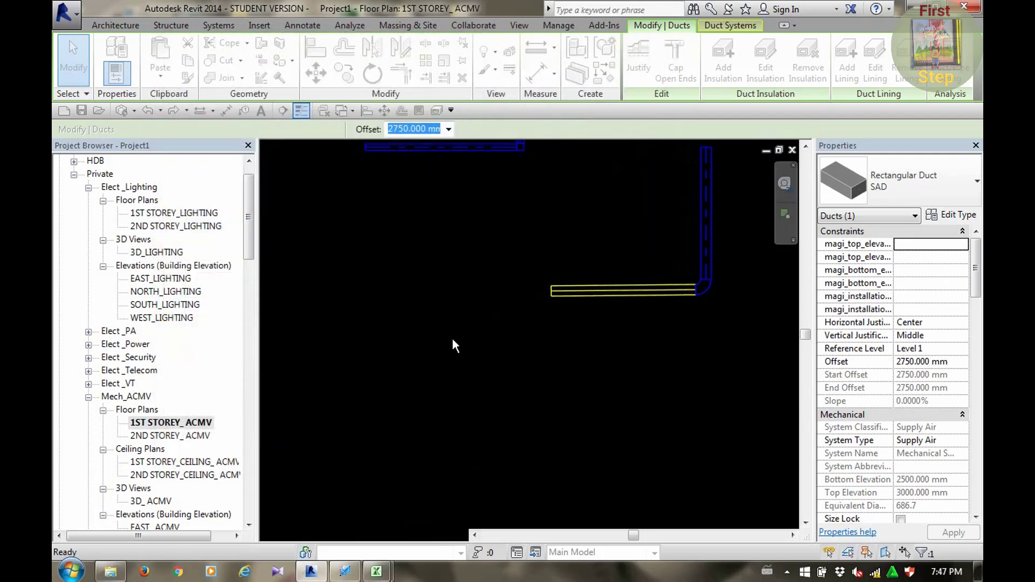
{"action": "right_click", "coordinate": [548, 291]}
{"action": "left_click", "coordinate": [578, 245]}
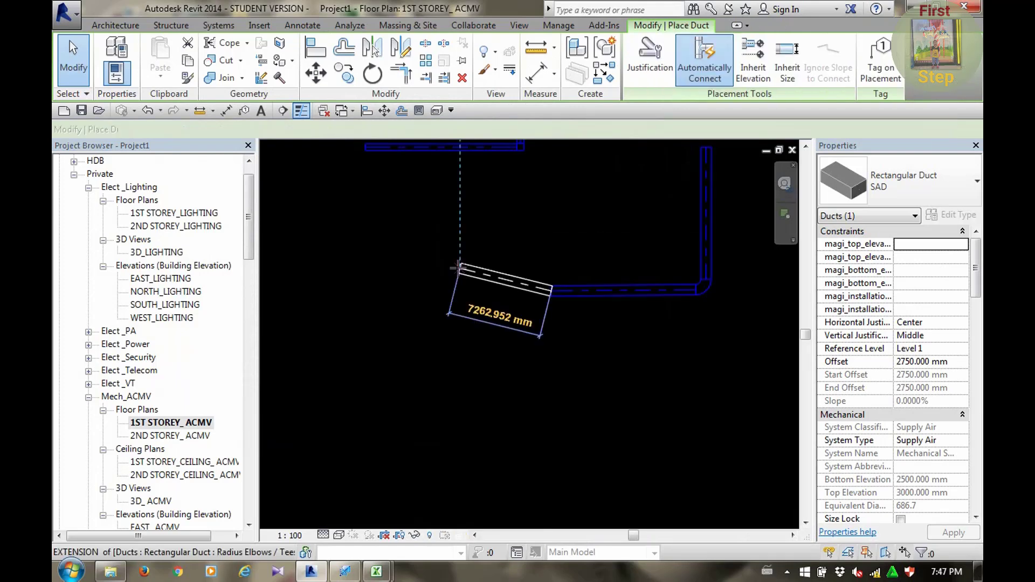
{"action": "left_click", "coordinate": [409, 290]}
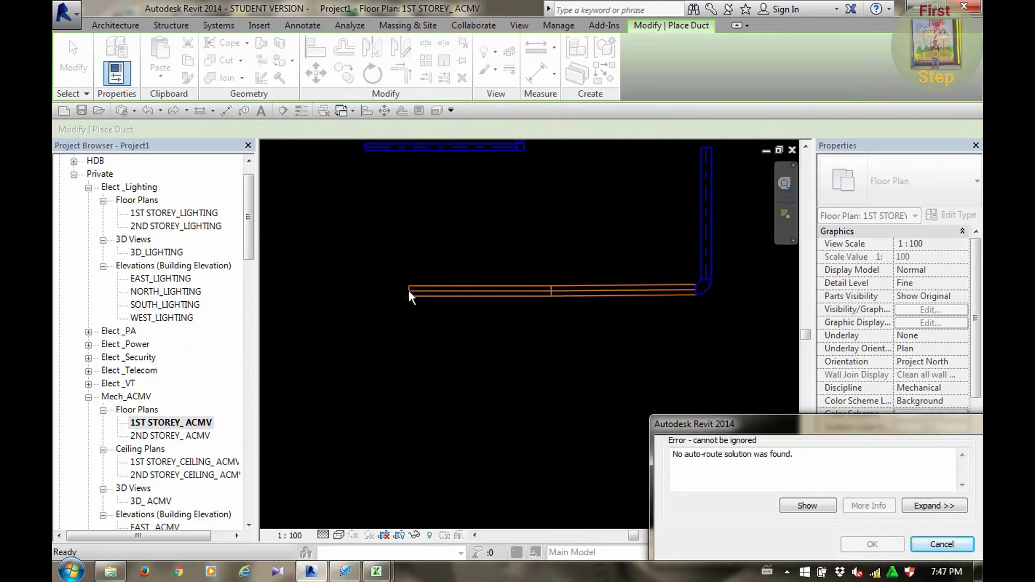
{"action": "key", "text": "Escape"}
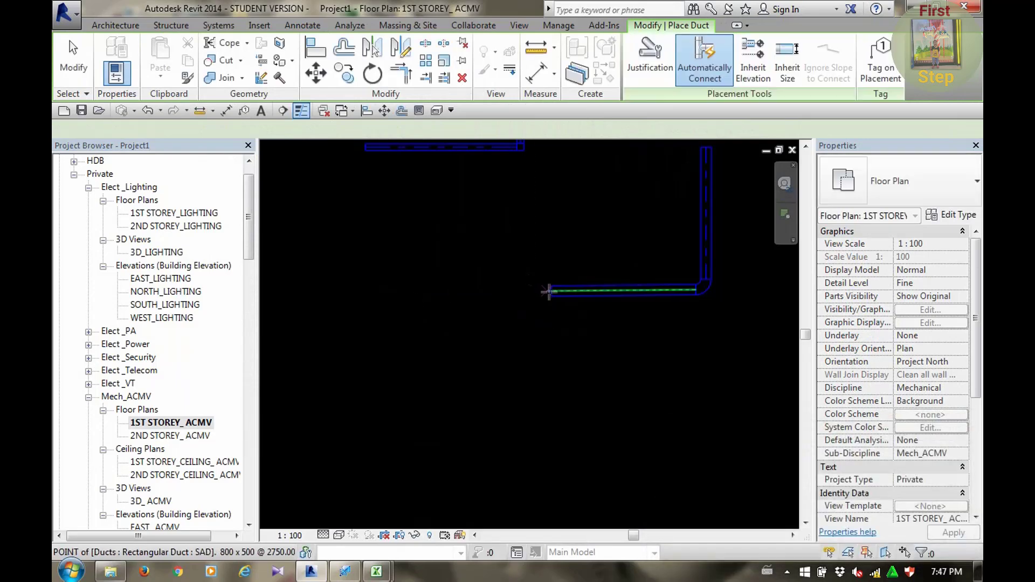
{"action": "left_click", "coordinate": [548, 292]}
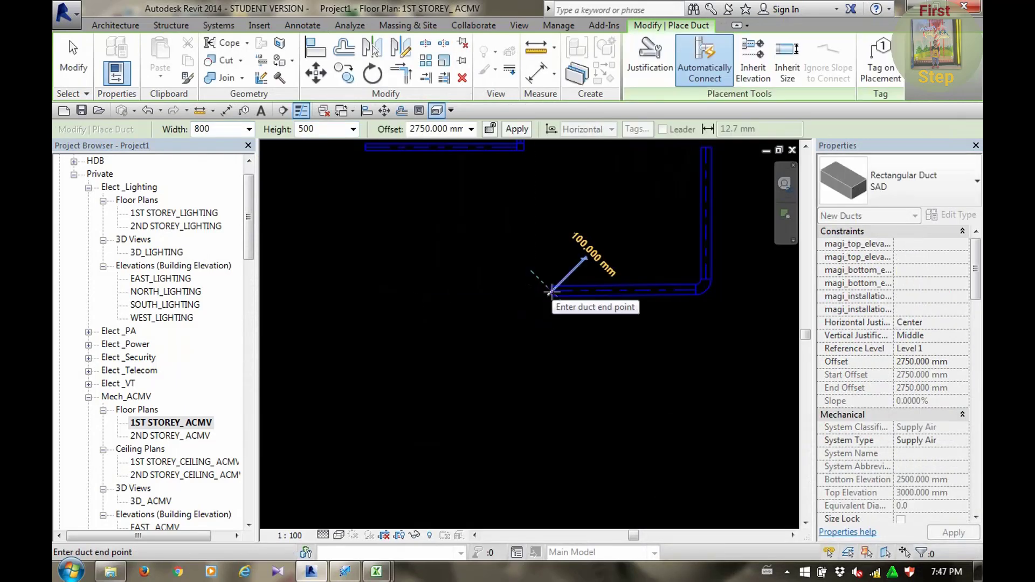
{"action": "key", "text": "Escape"}
{"action": "key", "text": "Escape"}
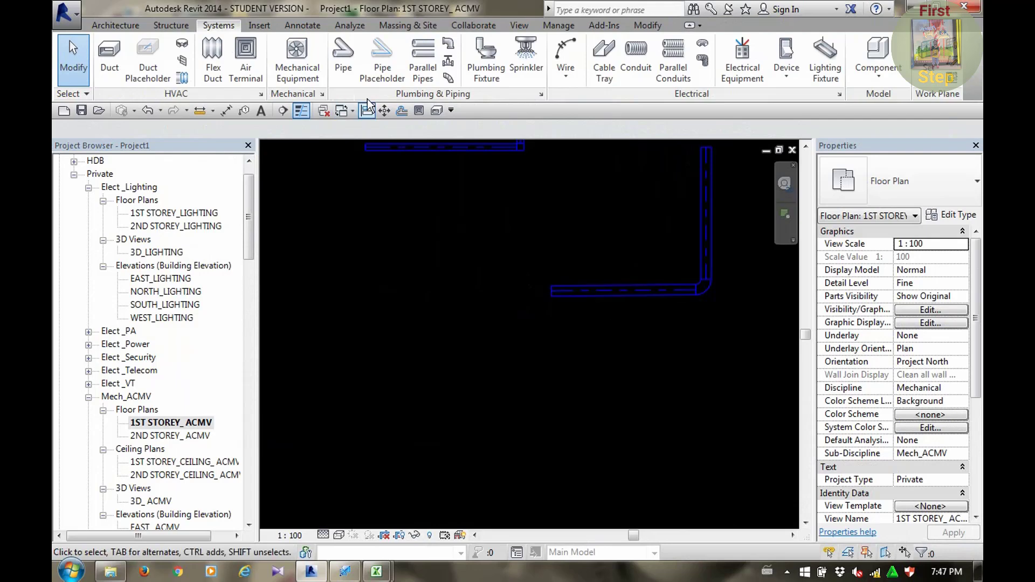
Draw a new SAD duct run of horizontal, vertical and horizontal segments with elbows
{"action": "left_click", "coordinate": [110, 60]}
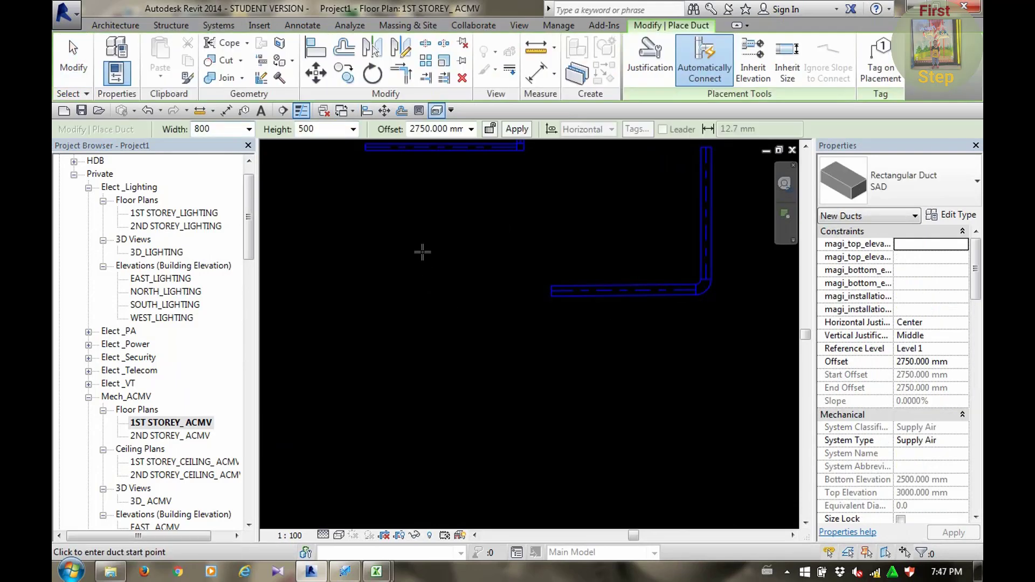
{"action": "left_click", "coordinate": [421, 234]}
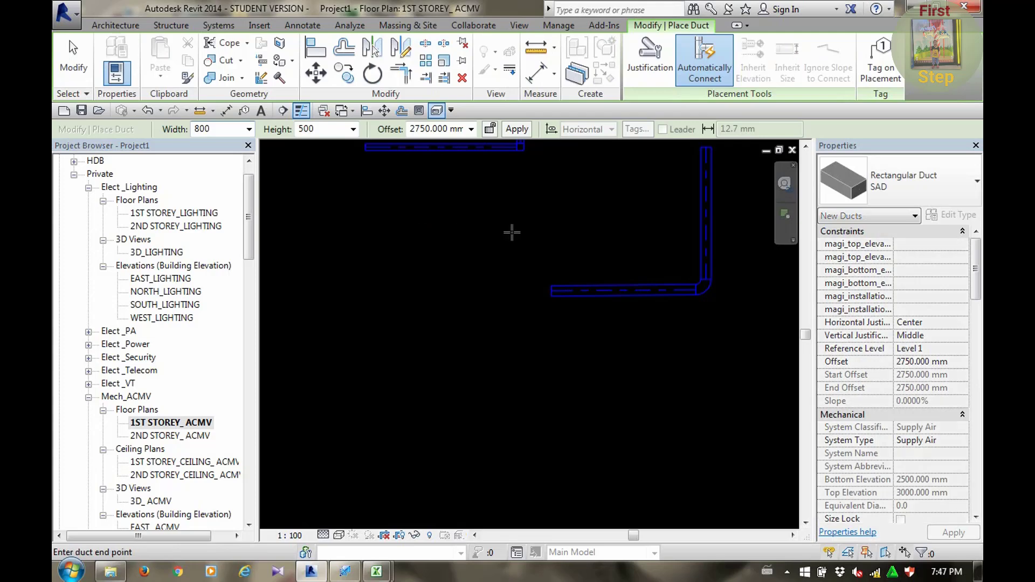
{"action": "left_click", "coordinate": [549, 234]}
{"action": "middle_click_drag", "start_coordinate": [557, 151], "coordinate": [559, 233]}
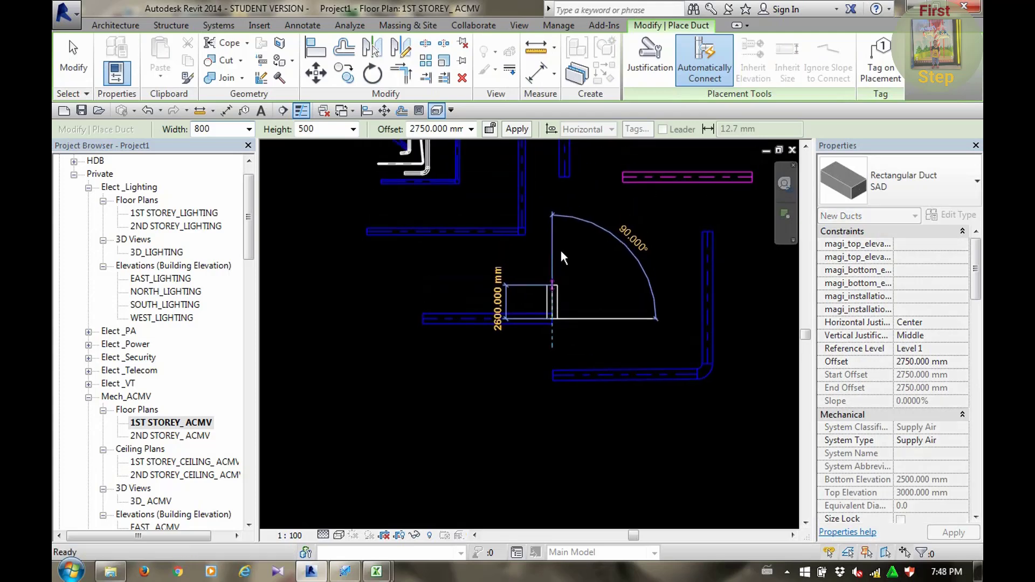
{"action": "left_click", "coordinate": [552, 223]}
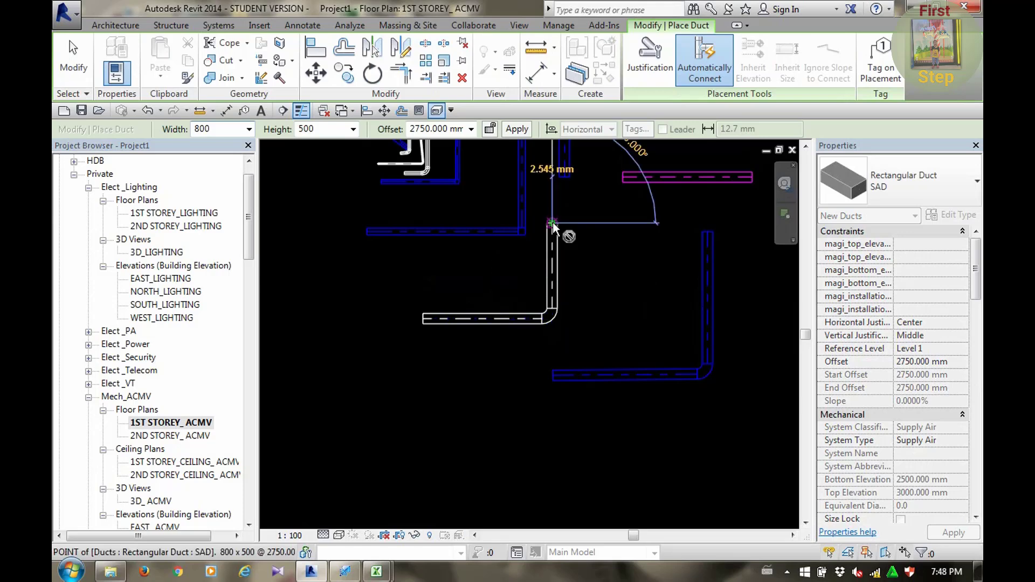
{"action": "middle_click_drag", "start_coordinate": [580, 290], "coordinate": [570, 338]}
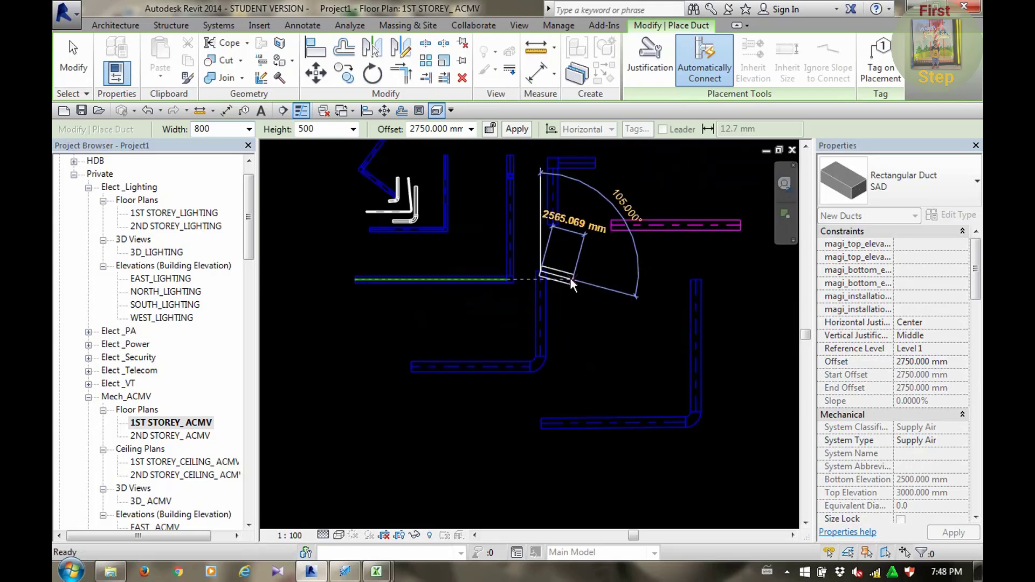
{"action": "left_click", "coordinate": [605, 271]}
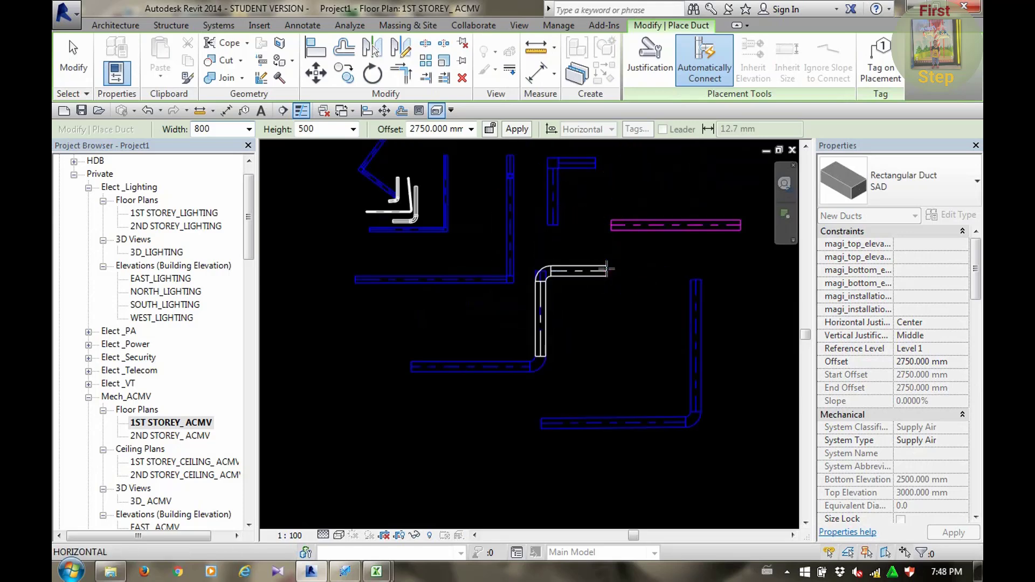
Add a 700-wide angled segment to the end of the run
{"action": "left_click", "coordinate": [249, 129]}
{"action": "scroll", "coordinate": [227, 178], "scroll_direction": "up", "scroll_amount": 6}
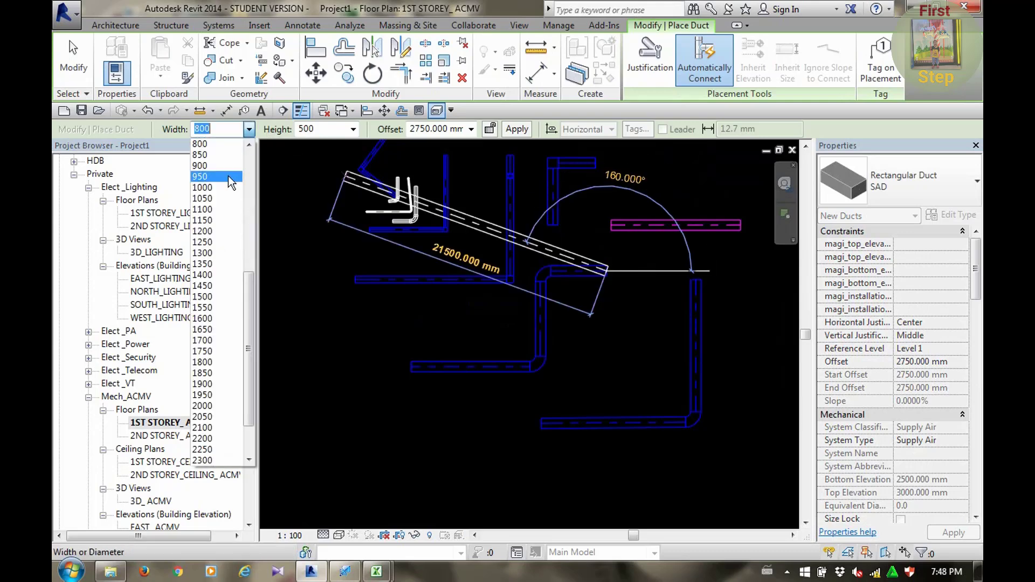
{"action": "left_click", "coordinate": [226, 167]}
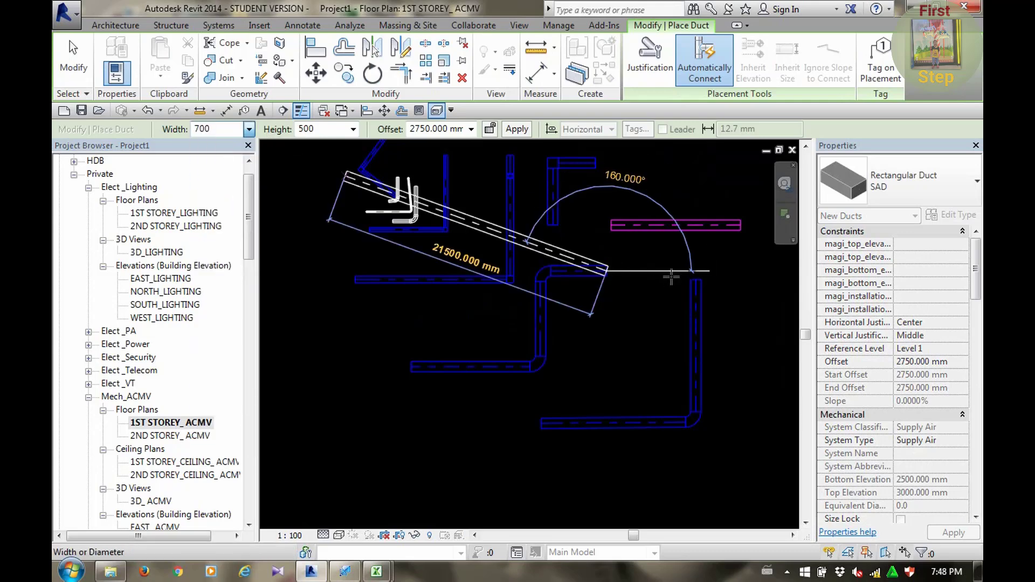
{"action": "left_click", "coordinate": [714, 273]}
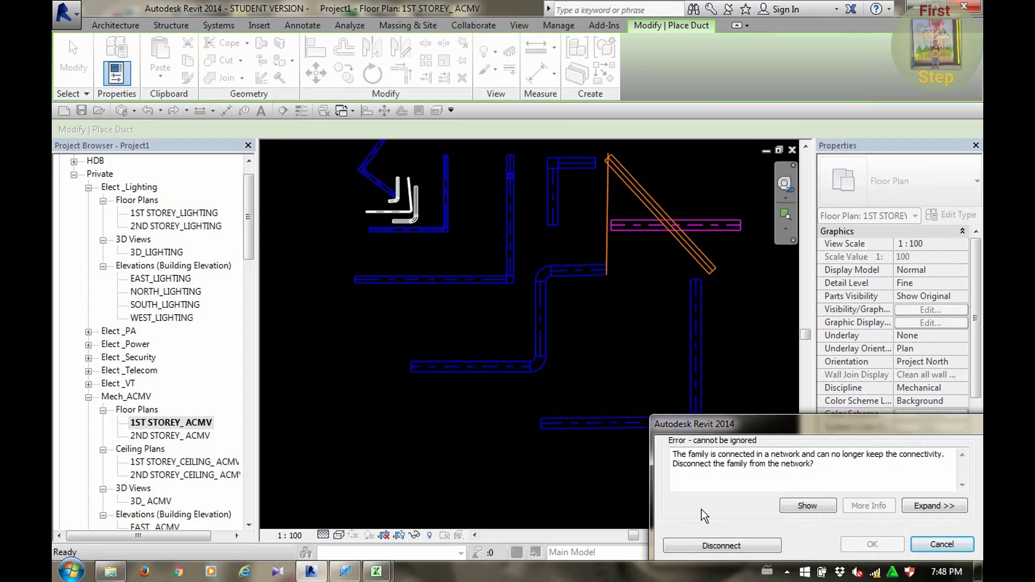
Keep the diagonal duct disconnected, then select the magenta 10000 mm SAD return-air duct
{"action": "left_click", "coordinate": [733, 540]}
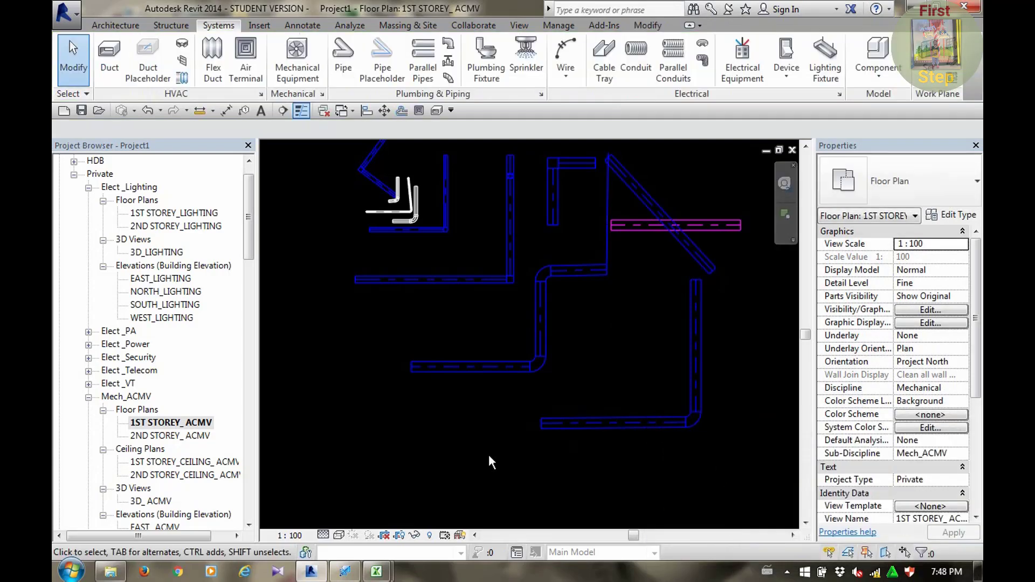
{"action": "mouse_move", "coordinate": [526, 411]}
{"action": "middle_mouse_down"}
{"action": "mouse_move", "coordinate": [538, 422]}
{"action": "mouse_move", "coordinate": [529, 411]}
{"action": "middle_mouse_up"}
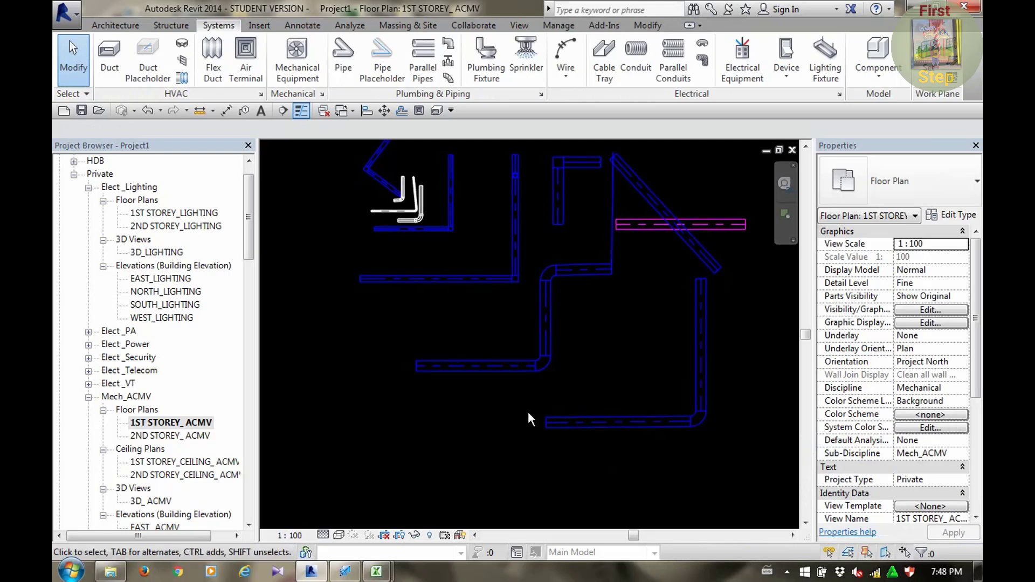
{"action": "scroll", "coordinate": [528, 412], "scroll_direction": "down", "scroll_amount": 3}
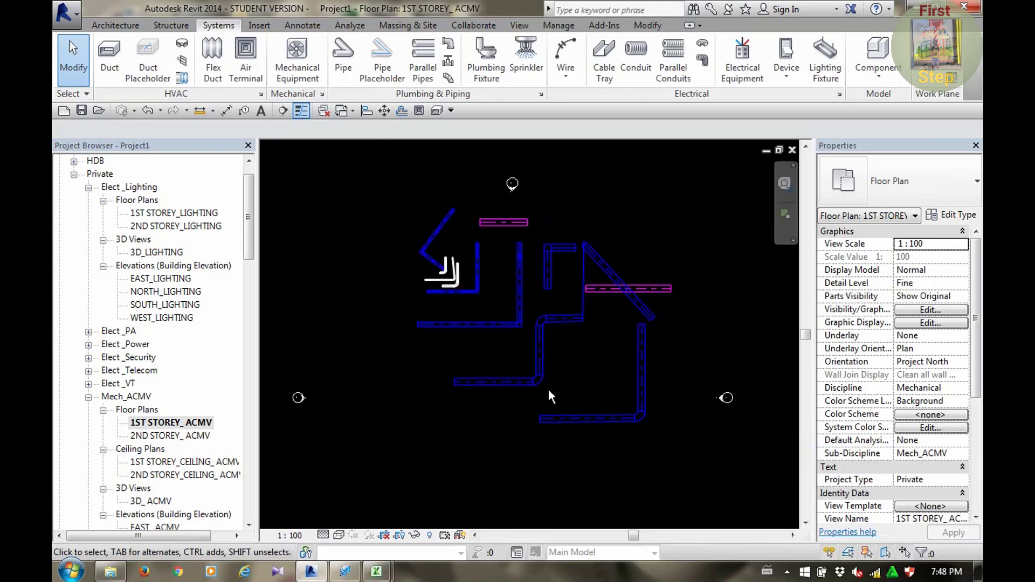
{"action": "middle_click_drag", "start_coordinate": [577, 393], "coordinate": [558, 387]}
{"action": "scroll", "coordinate": [555, 387], "scroll_direction": "up", "scroll_amount": 2}
{"action": "scroll", "coordinate": [553, 386], "scroll_direction": "up", "scroll_amount": 1}
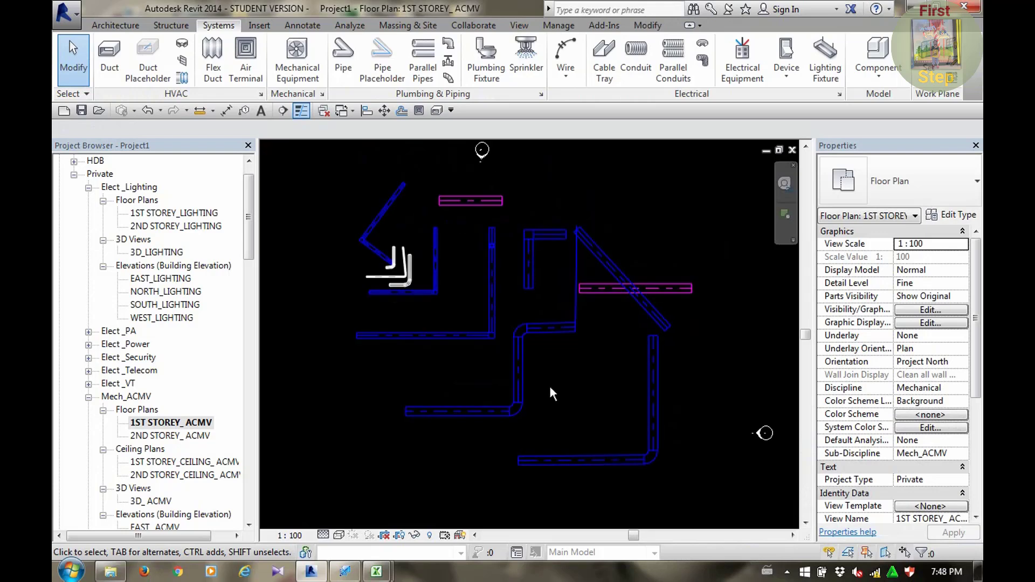
{"action": "scroll", "coordinate": [548, 384], "scroll_direction": "up", "scroll_amount": 1}
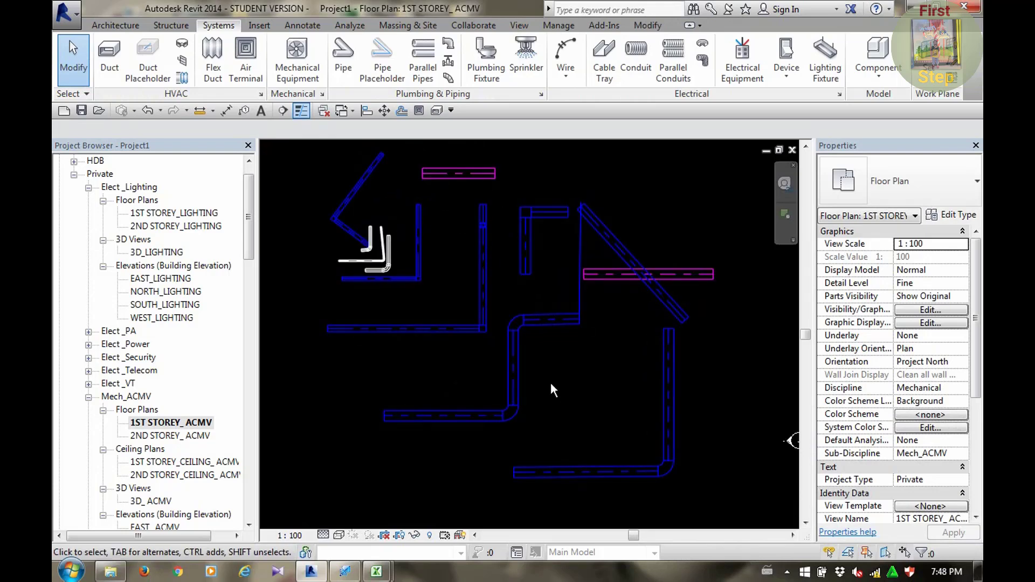
{"action": "left_click", "coordinate": [622, 281]}
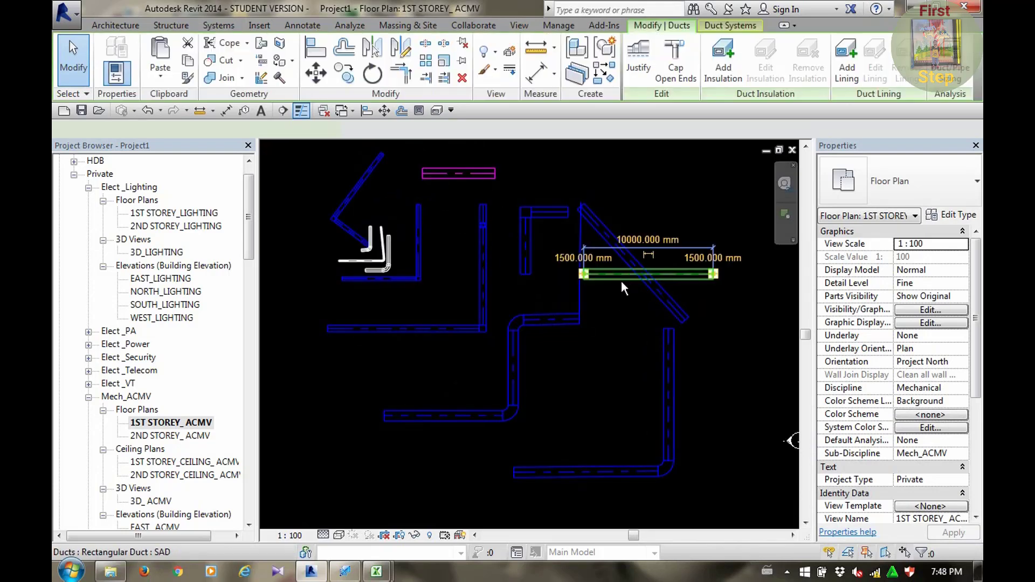
{"action": "middle_click_drag", "start_coordinate": [625, 313], "coordinate": [587, 331]}
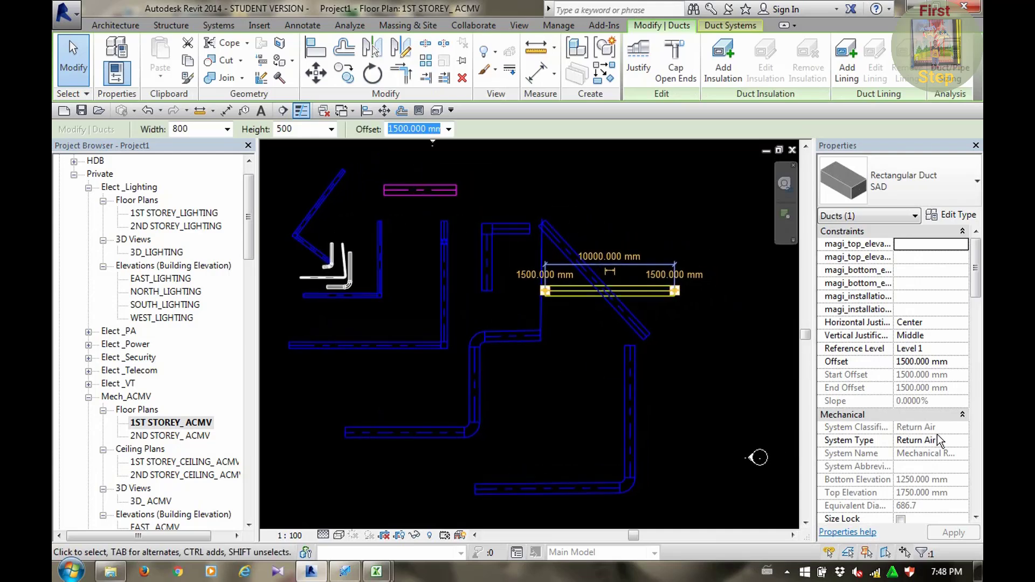
In SAD's routing preferences, set Rectangular to Round to Angle: 15 Degree
{"action": "left_click", "coordinate": [952, 216]}
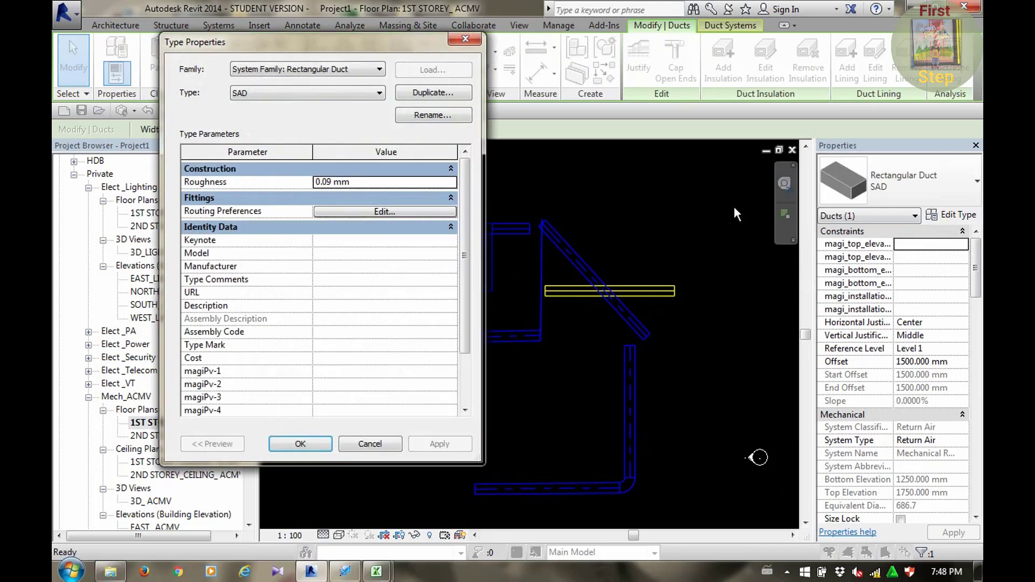
{"action": "left_click", "coordinate": [334, 92]}
{"action": "left_click", "coordinate": [335, 92]}
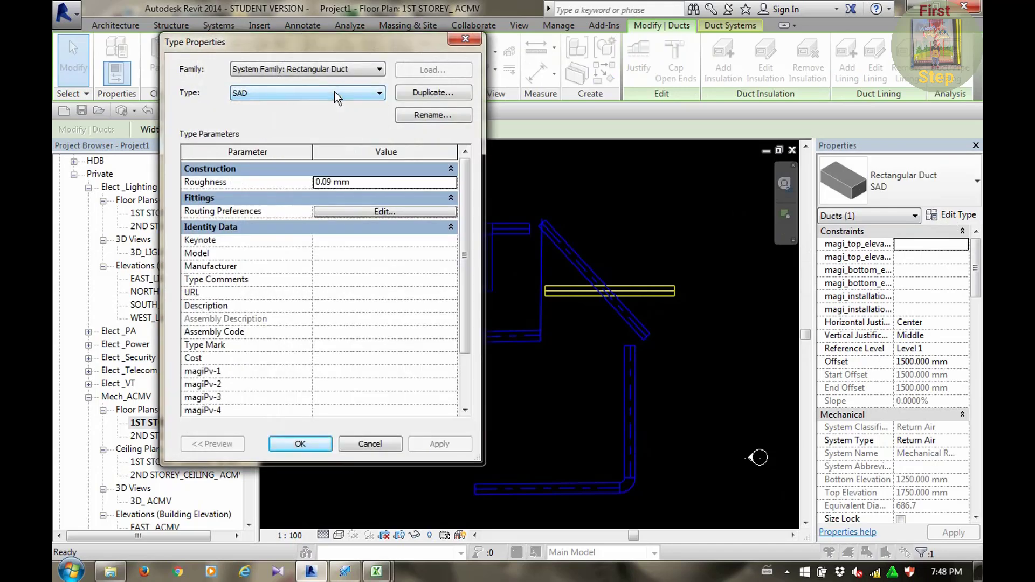
{"action": "left_click", "coordinate": [360, 210]}
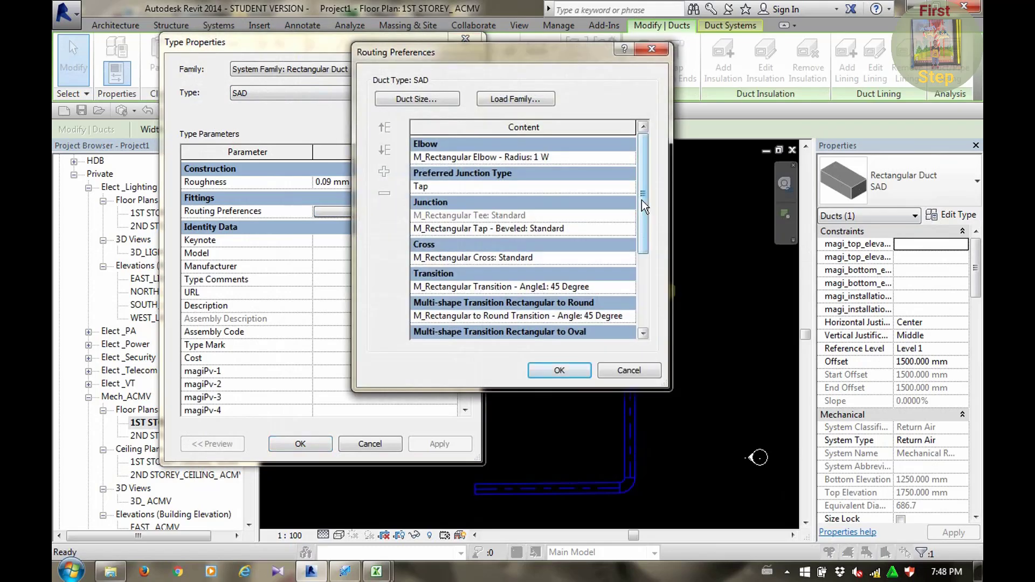
{"action": "left_click", "coordinate": [643, 190]}
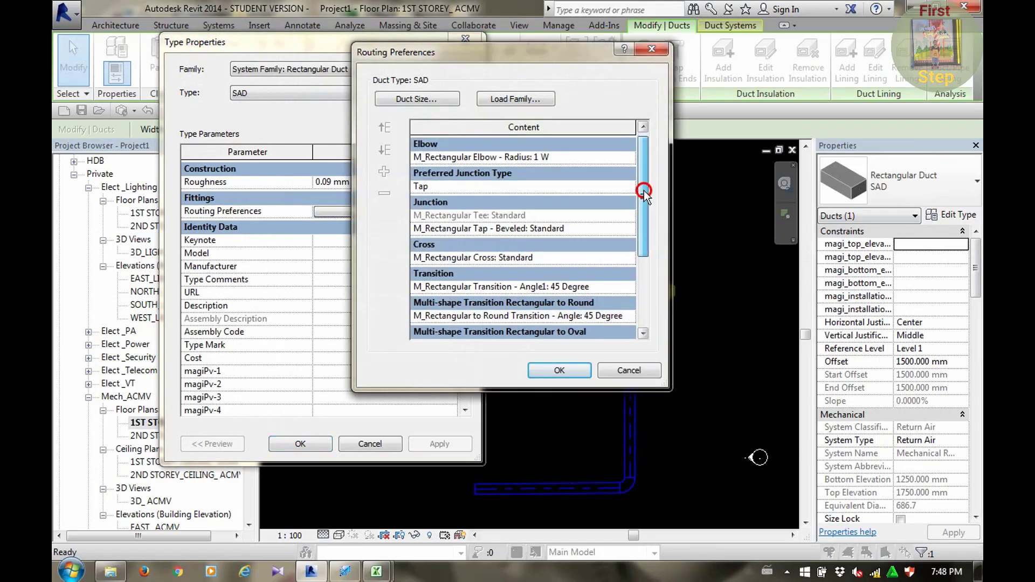
{"action": "left_click_drag", "start_coordinate": [644, 191], "coordinate": [645, 217]}
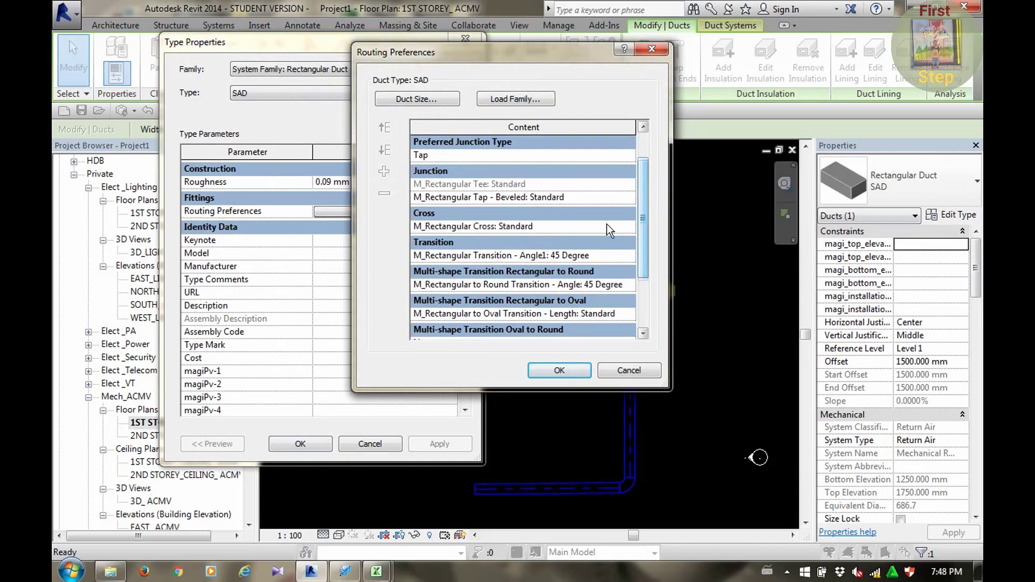
{"action": "left_click", "coordinate": [611, 227]}
{"action": "left_click", "coordinate": [630, 226]}
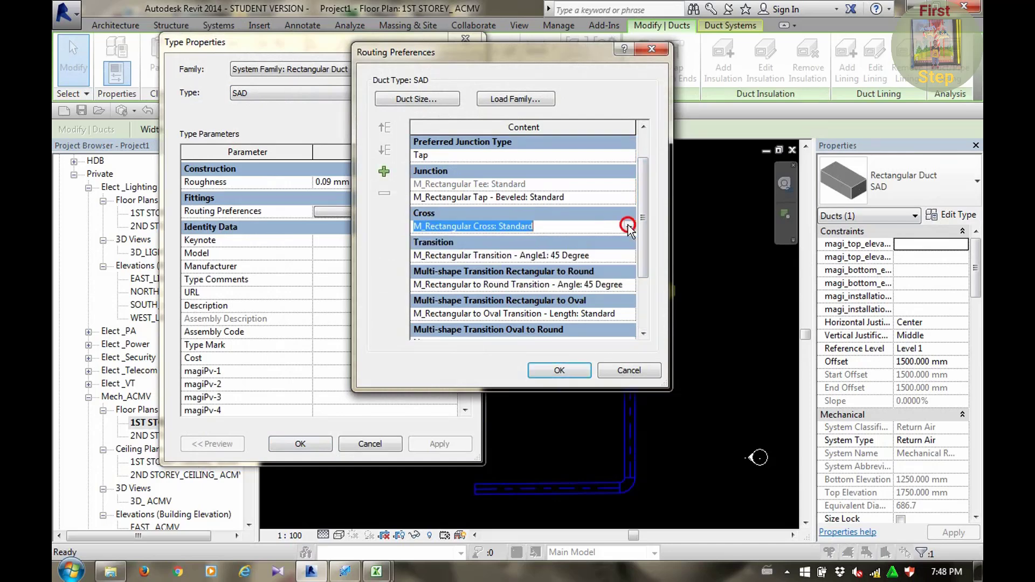
{"action": "left_click_drag", "start_coordinate": [643, 218], "coordinate": [644, 267]}
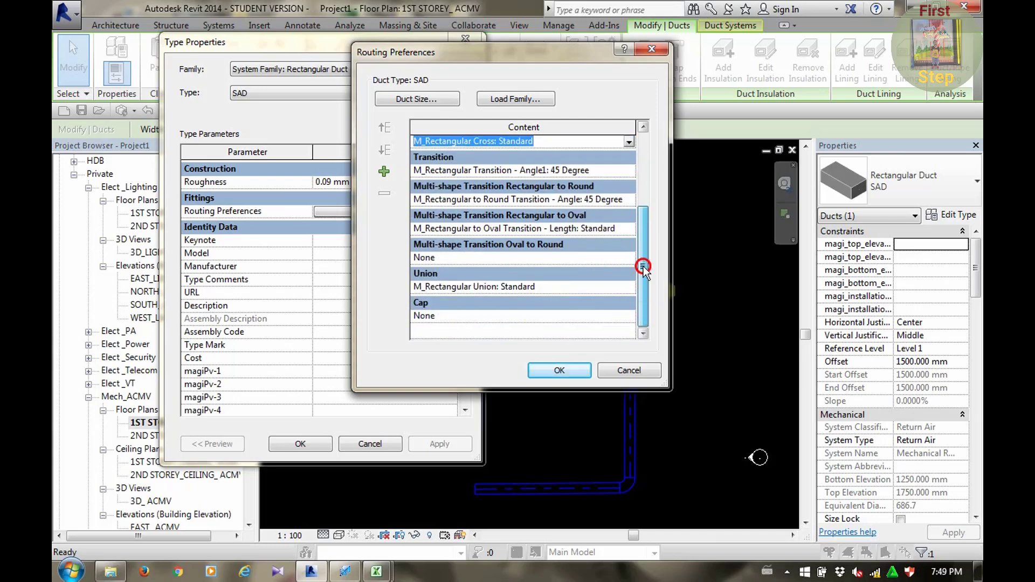
{"action": "left_click_drag", "start_coordinate": [643, 267], "coordinate": [644, 244]}
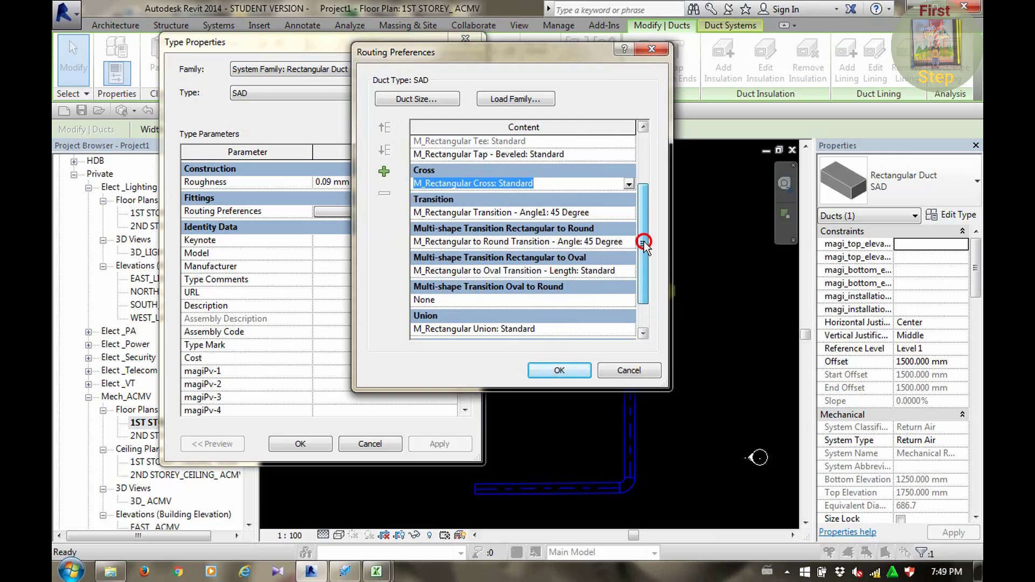
{"action": "left_click", "coordinate": [629, 241]}
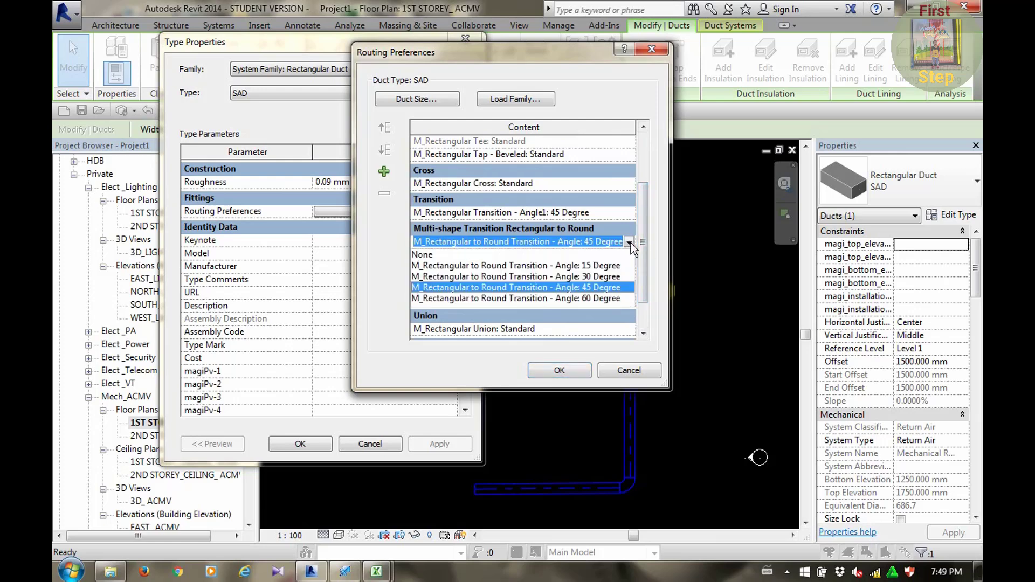
{"action": "left_click", "coordinate": [577, 266]}
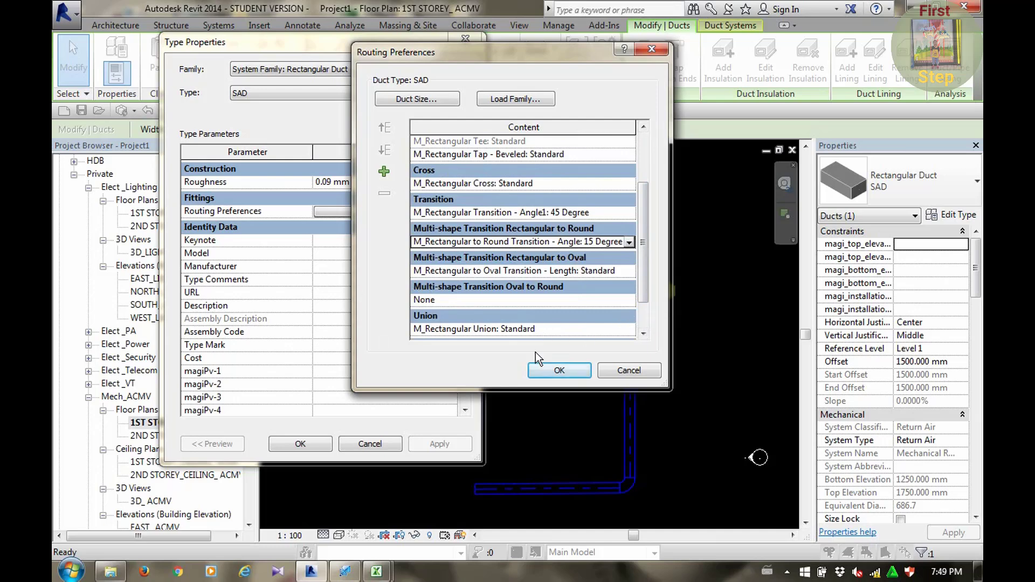
Set the Transition fitting to Angle: 30 Degree and accept both dialogs
{"action": "left_click", "coordinate": [628, 212]}
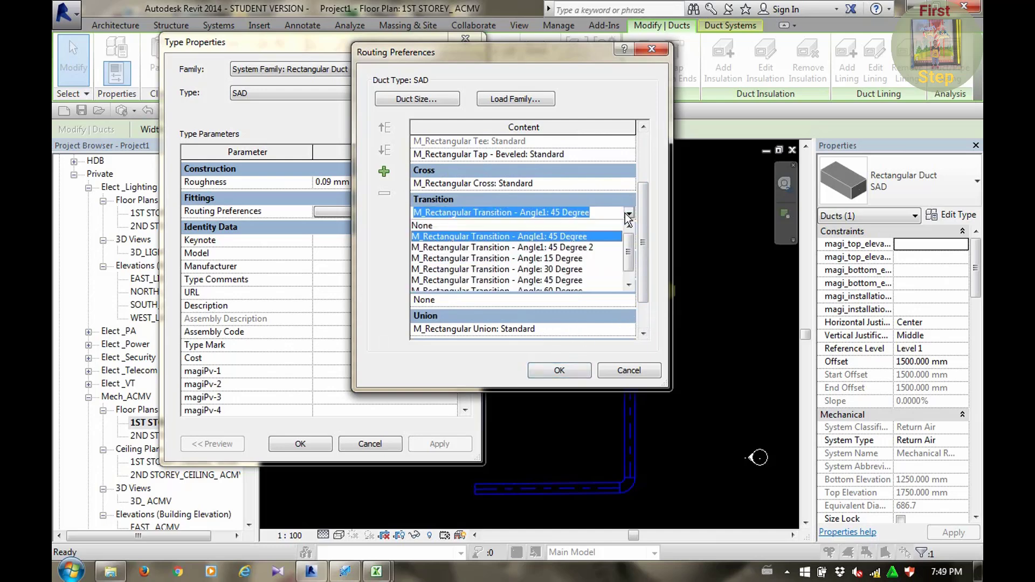
{"action": "left_click", "coordinate": [568, 269]}
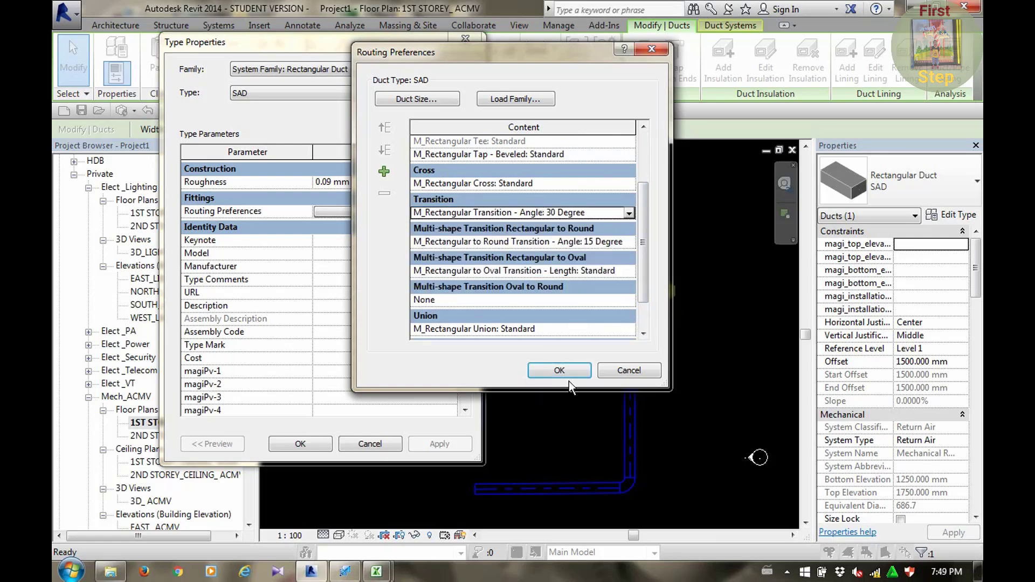
{"action": "left_click", "coordinate": [560, 370]}
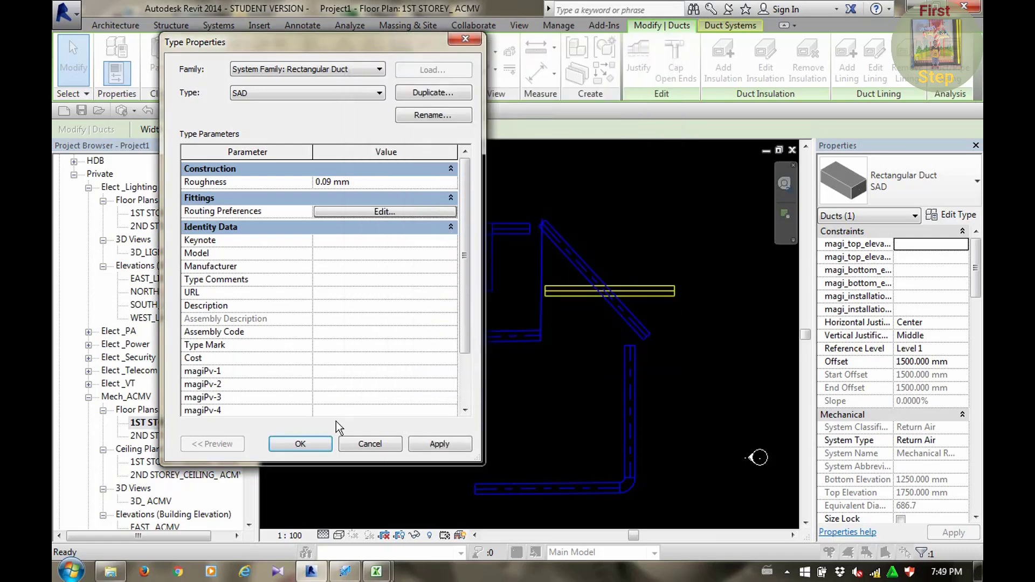
{"action": "left_click", "coordinate": [297, 446]}
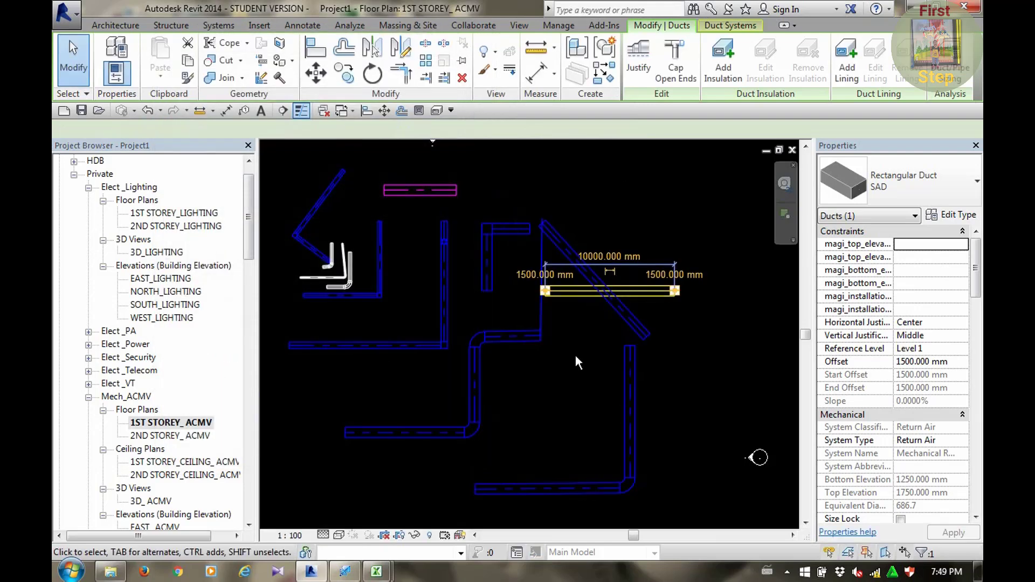
Select the lower horizontal duct and bring up its context actions
{"action": "left_click", "coordinate": [575, 354]}
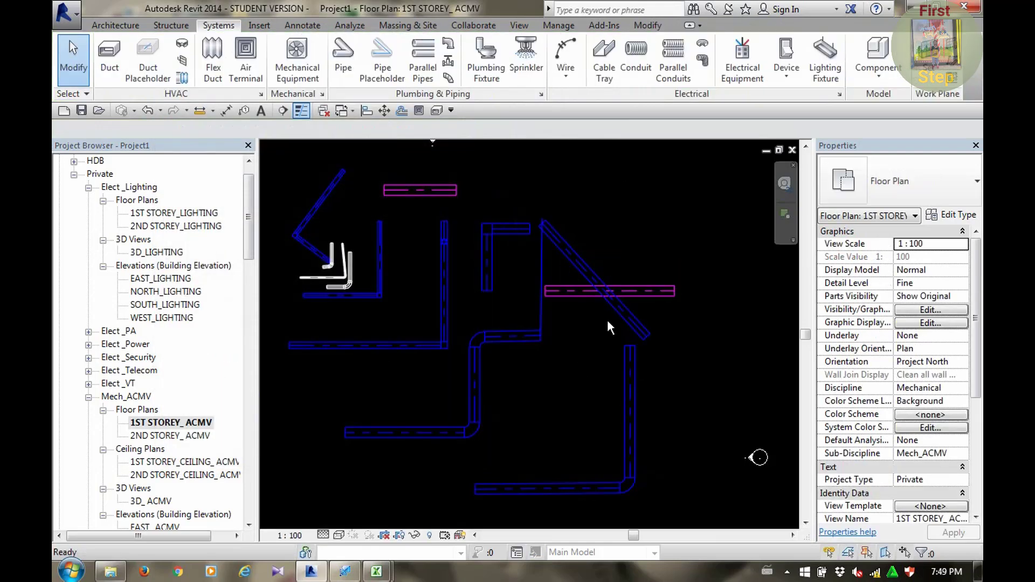
{"action": "middle_click_drag", "start_coordinate": [506, 429], "coordinate": [574, 329]}
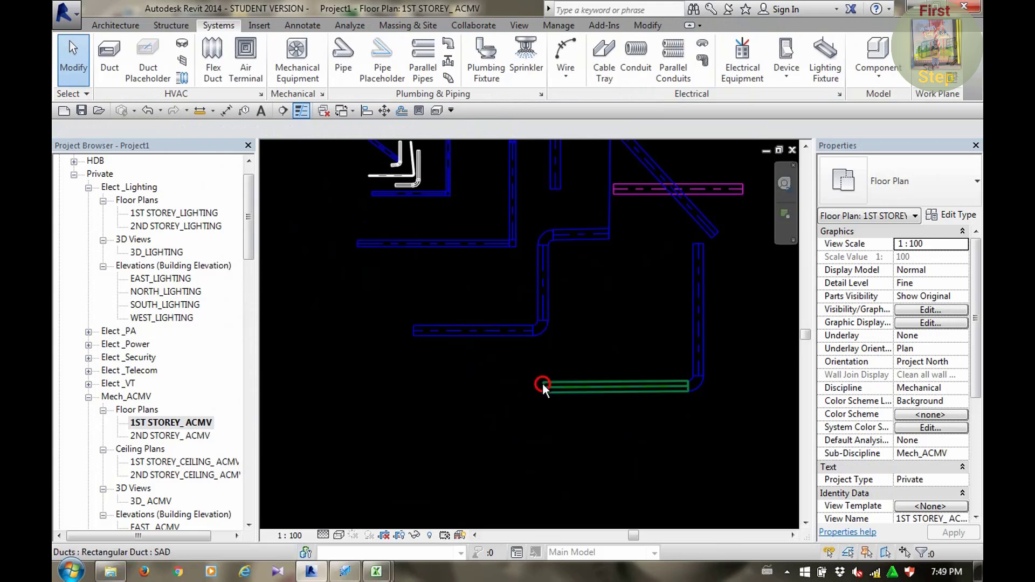
{"action": "left_click", "coordinate": [542, 383]}
{"action": "right_click", "coordinate": [542, 384]}
{"action": "left_click", "coordinate": [590, 246]}
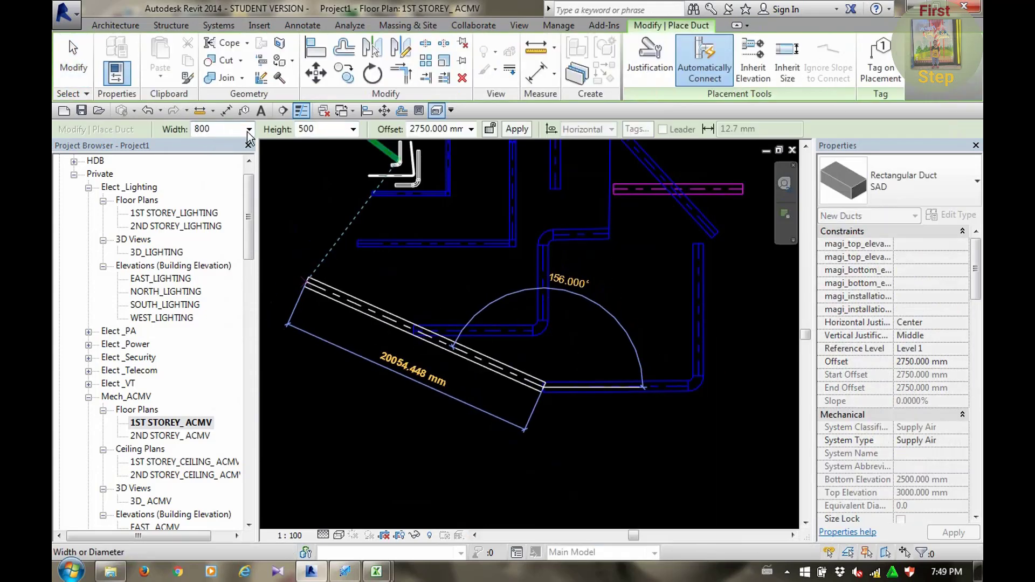
{"action": "left_click", "coordinate": [249, 129]}
{"action": "scroll", "coordinate": [216, 189], "scroll_direction": "down", "scroll_amount": 3}
{"action": "left_click", "coordinate": [220, 162]}
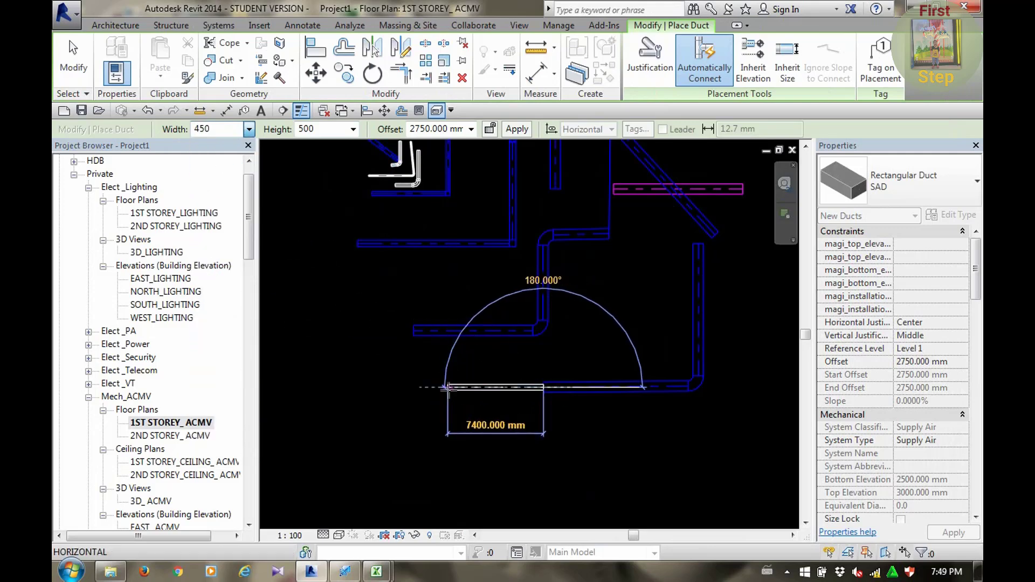
{"action": "left_click", "coordinate": [448, 387]}
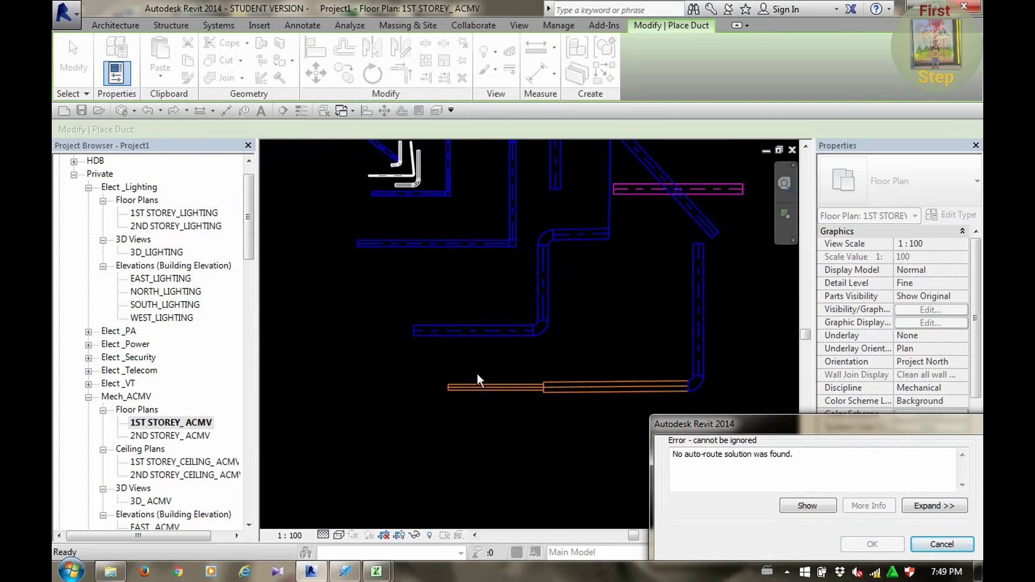
{"action": "left_click", "coordinate": [942, 545]}
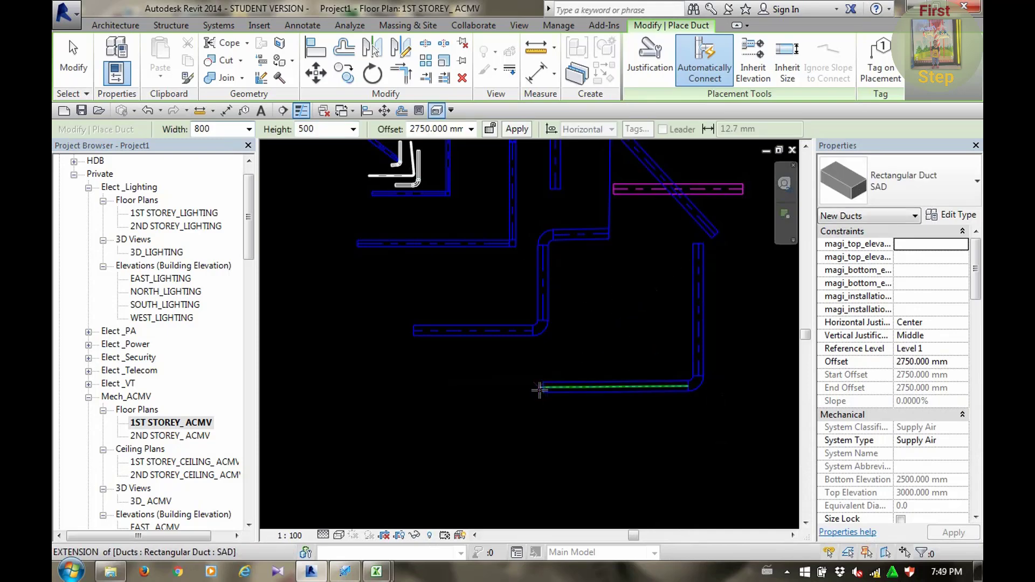
{"action": "key", "text": "Escape"}
{"action": "key", "text": "Escape"}
Assign the magenta duct near the top of the plan to the Supply Air system
{"action": "left_click", "coordinate": [629, 195]}
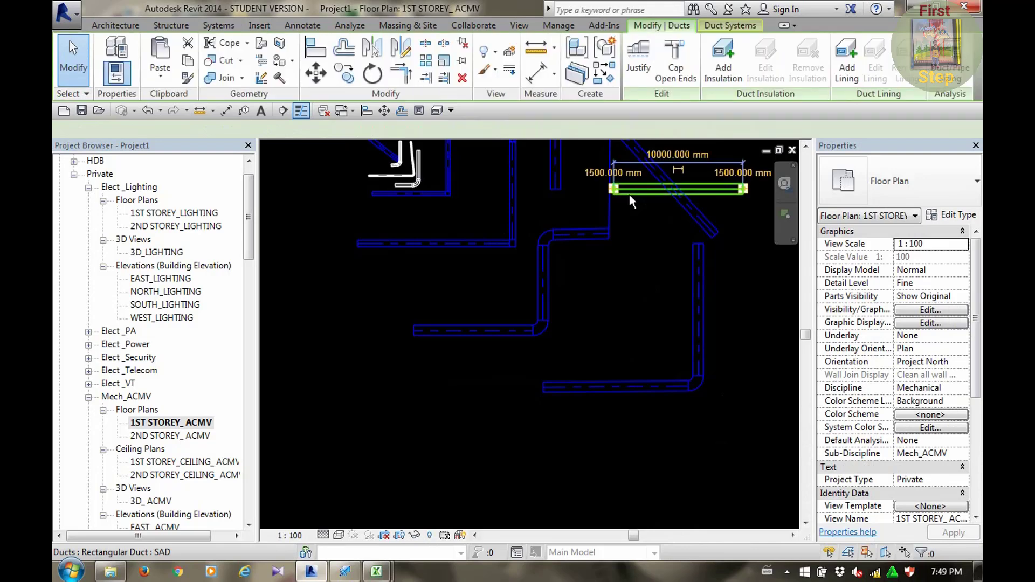
{"action": "left_click", "coordinate": [934, 446]}
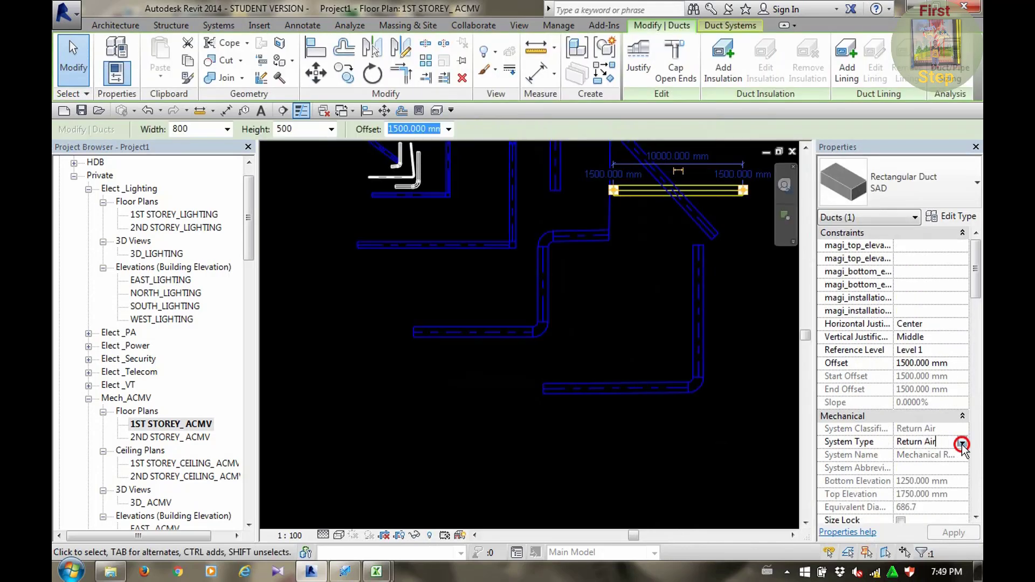
{"action": "left_click", "coordinate": [922, 477]}
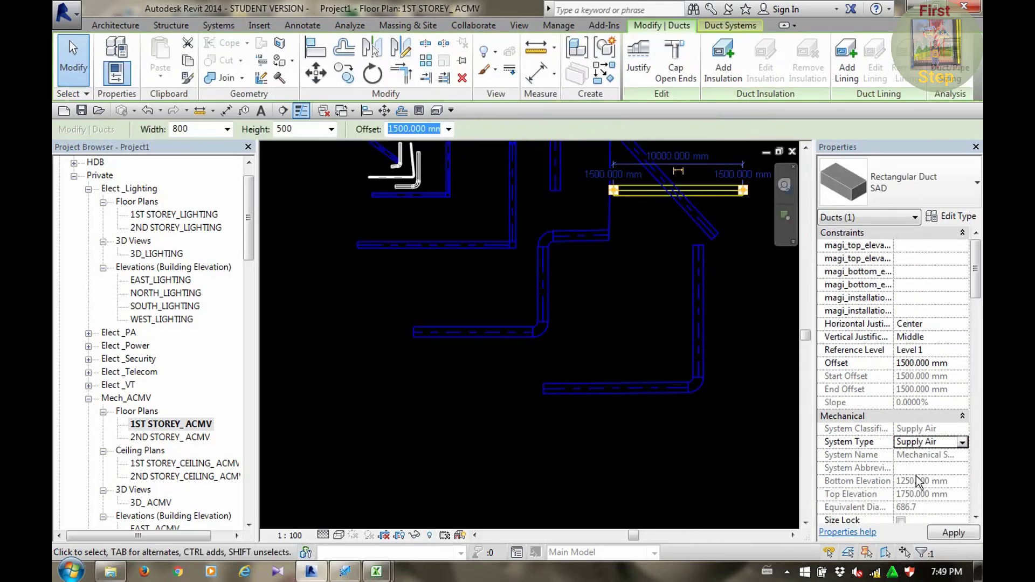
Set SAD's elbow preference to M_Rectangular Elbow - Radius: 1.5 W and close both dialogs
{"action": "left_click", "coordinate": [951, 217]}
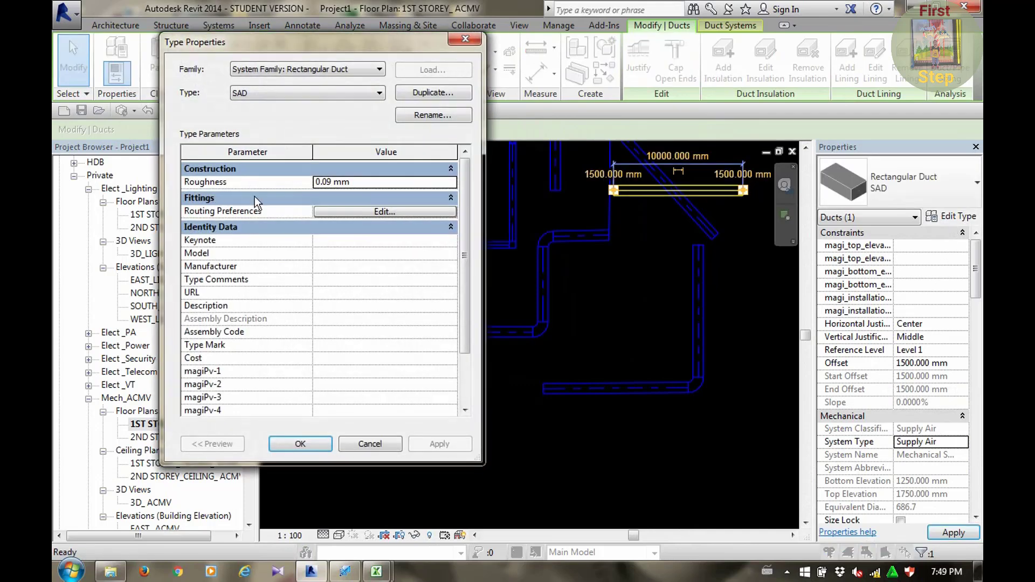
{"action": "left_click", "coordinate": [355, 211]}
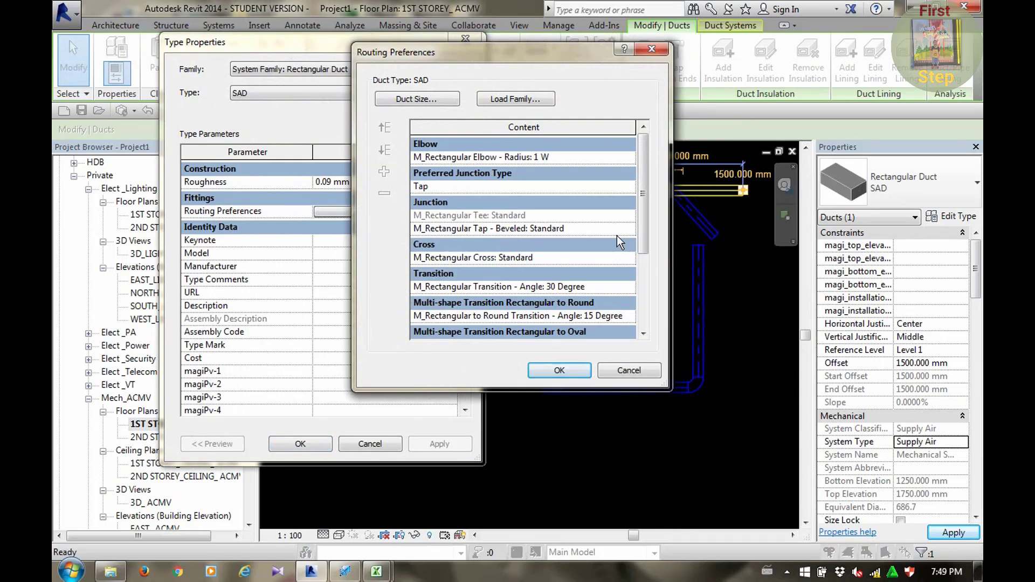
{"action": "left_click", "coordinate": [629, 156]}
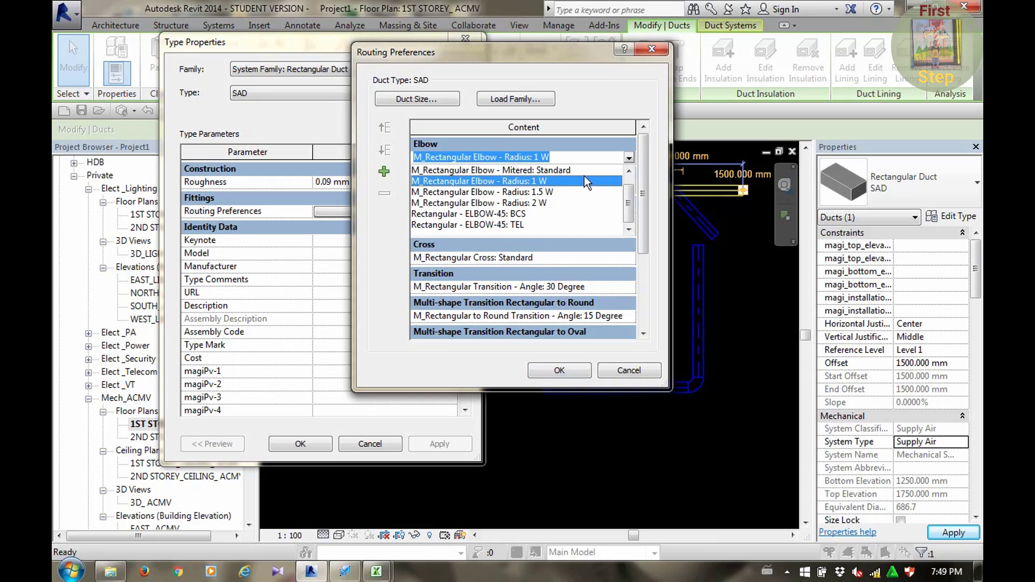
{"action": "left_click", "coordinate": [556, 193]}
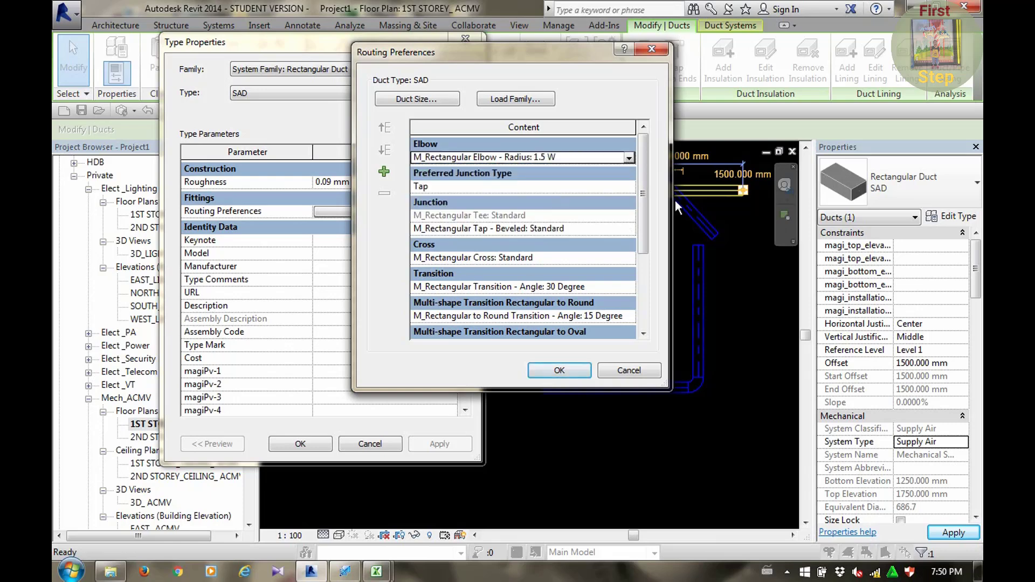
{"action": "left_click_drag", "start_coordinate": [645, 210], "coordinate": [636, 294]}
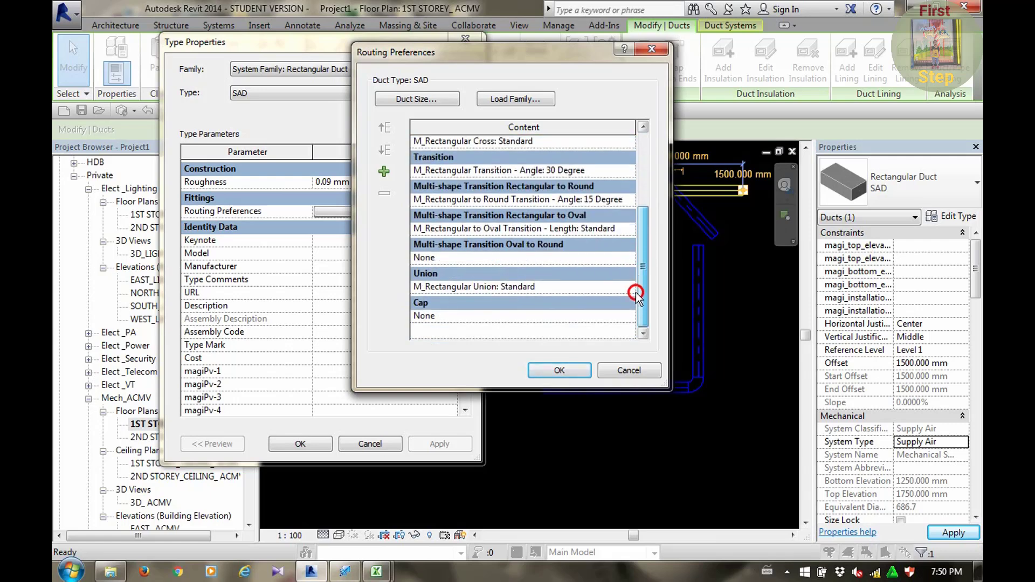
{"action": "left_click", "coordinate": [559, 370]}
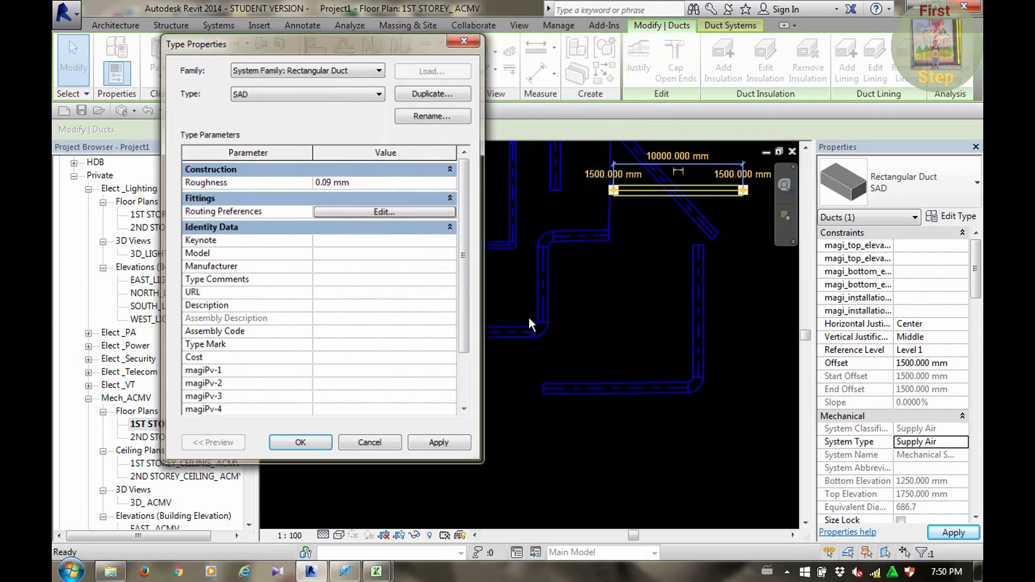
{"action": "key", "text": "Return"}
{"action": "left_click", "coordinate": [412, 345]}
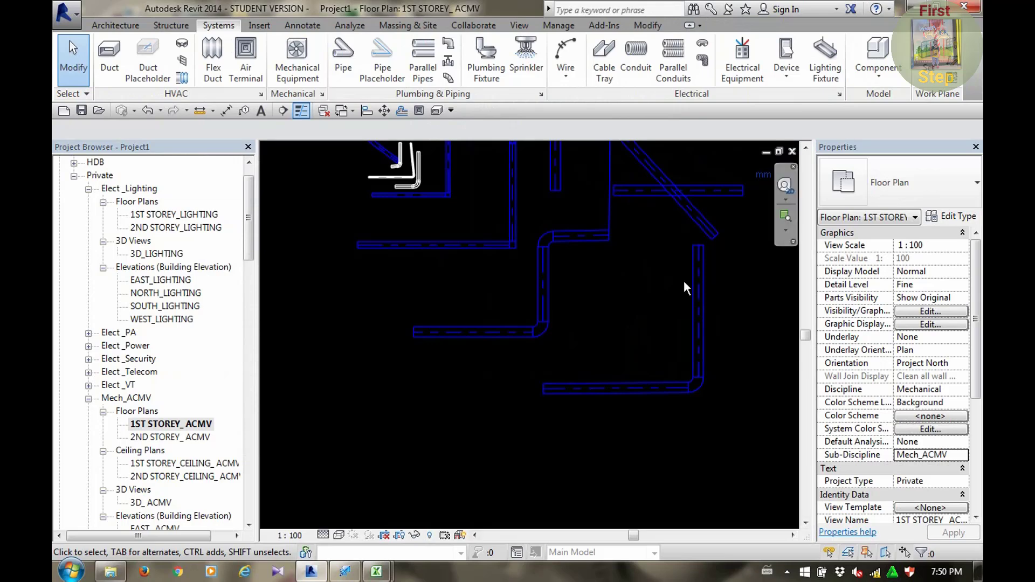
Open the horizontal SAD duct's routing preferences, scroll through its fittings, and close both dialogs
{"action": "middle_click_drag", "start_coordinate": [637, 290], "coordinate": [613, 346]}
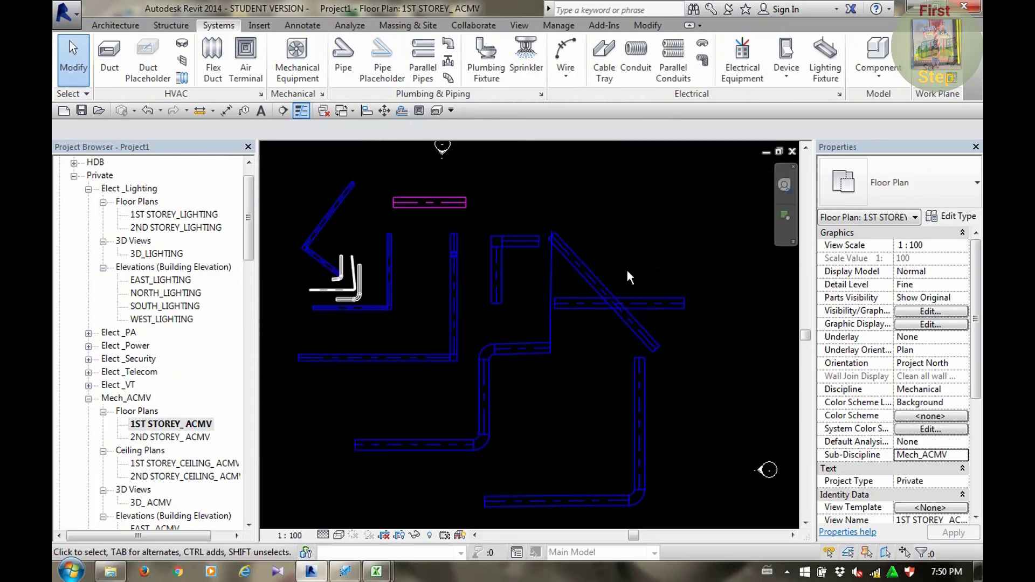
{"action": "left_click", "coordinate": [644, 300]}
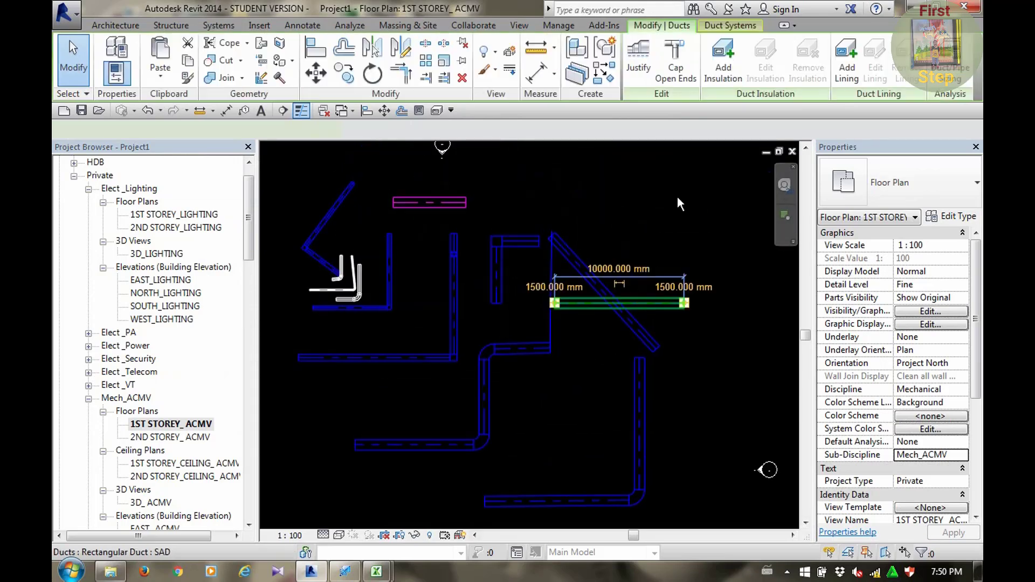
{"action": "left_click", "coordinate": [949, 217]}
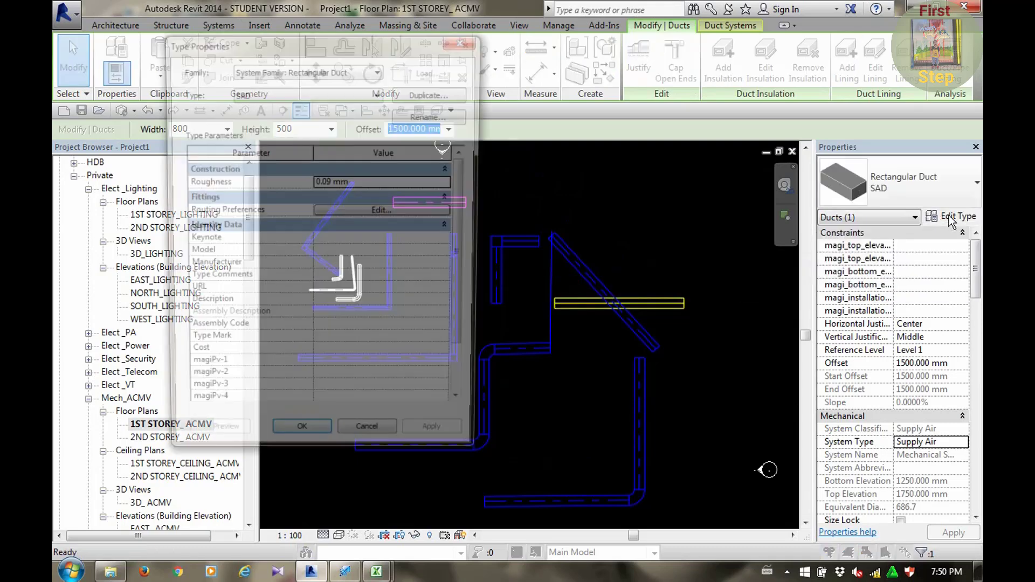
{"action": "left_click", "coordinate": [409, 212]}
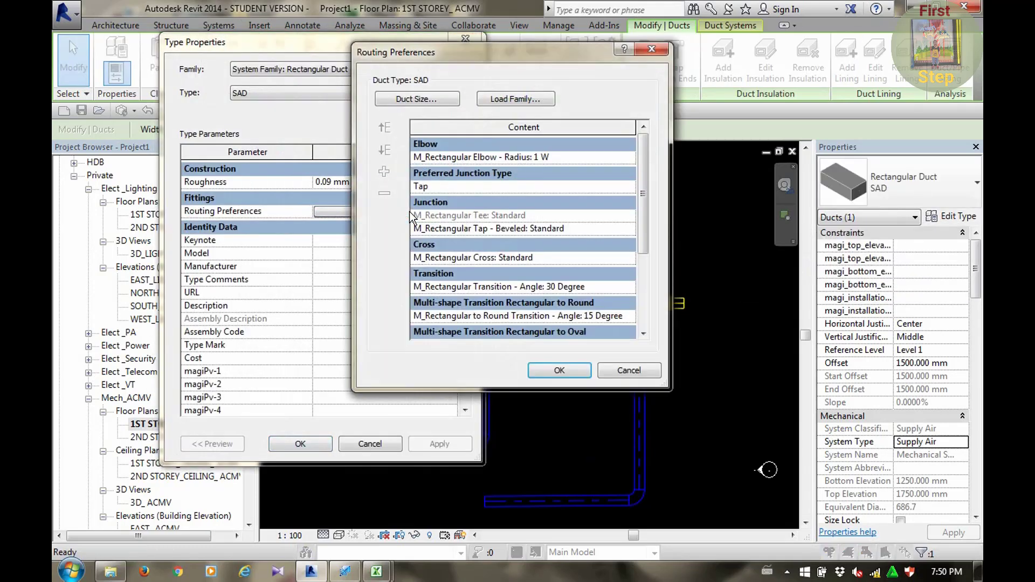
{"action": "left_click", "coordinate": [646, 297]}
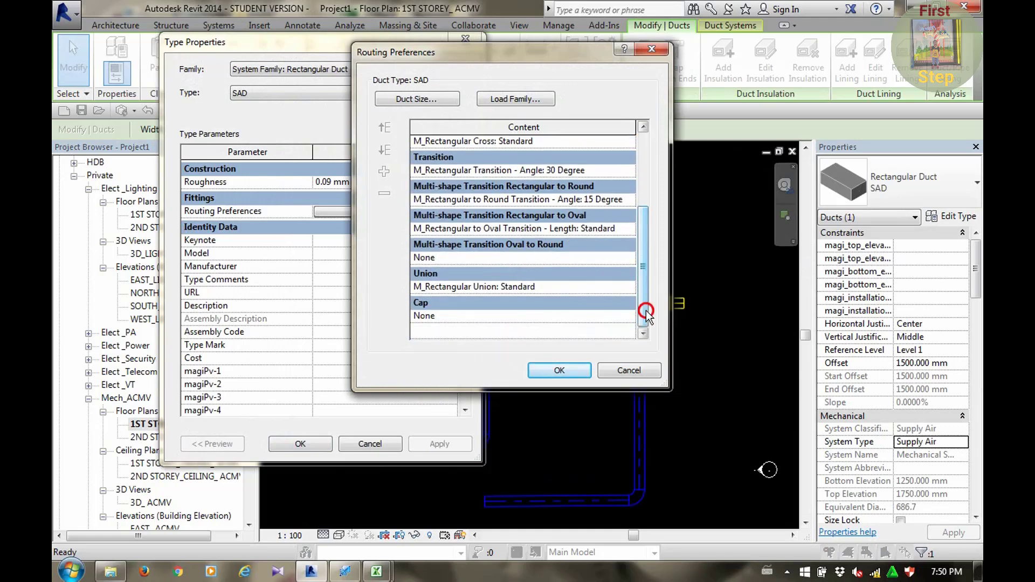
{"action": "left_click_drag", "start_coordinate": [648, 281], "coordinate": [652, 235]}
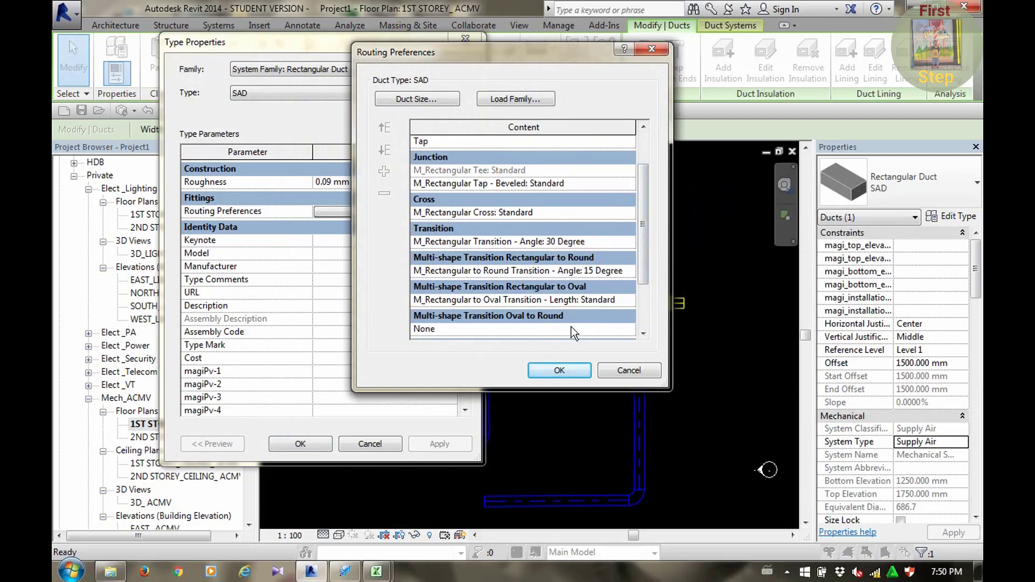
{"action": "left_click", "coordinate": [579, 370]}
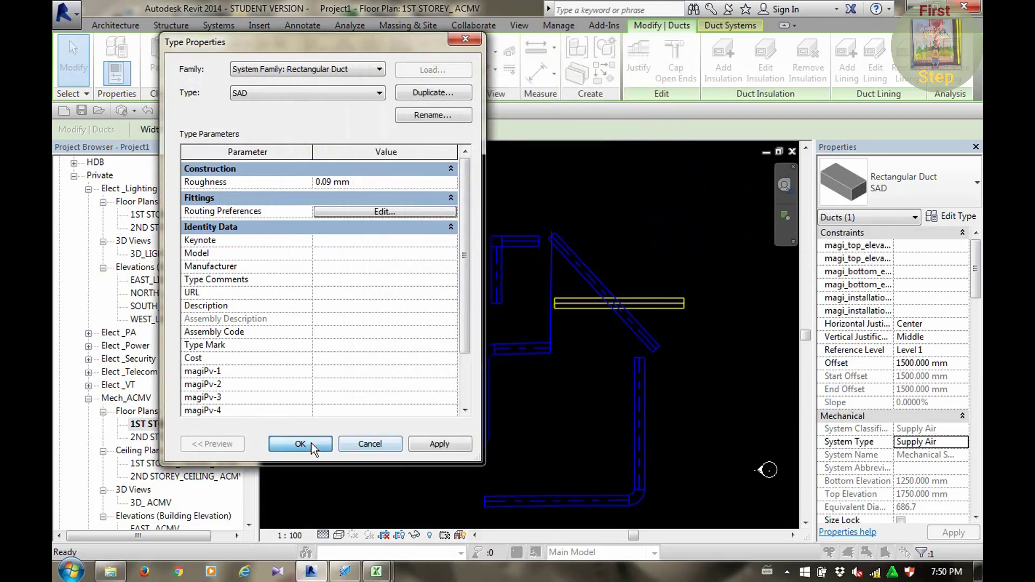
{"action": "left_click", "coordinate": [301, 444]}
{"action": "key", "text": "d"}
{"action": "key", "text": "f"}
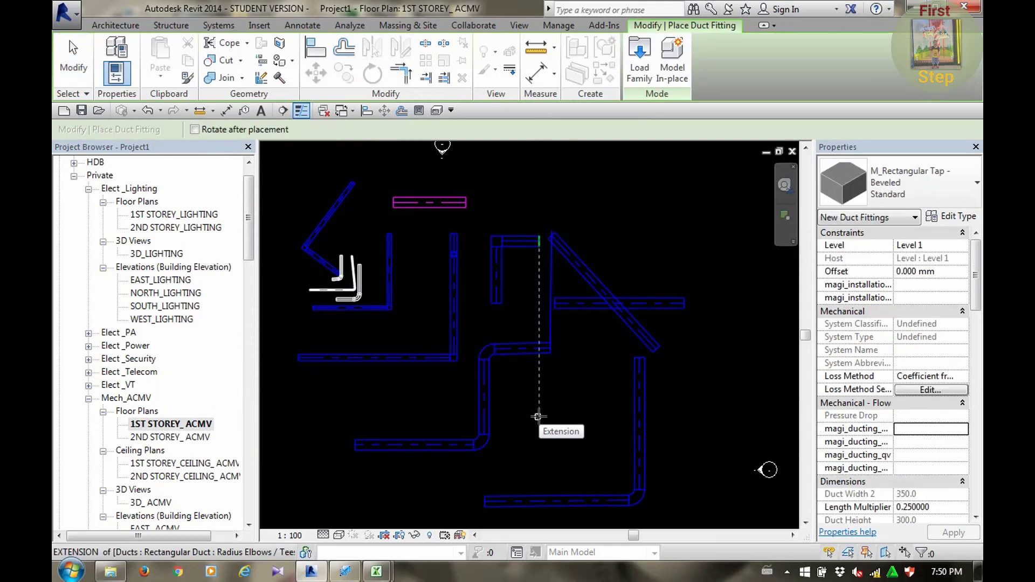
{"action": "left_click", "coordinate": [970, 186]}
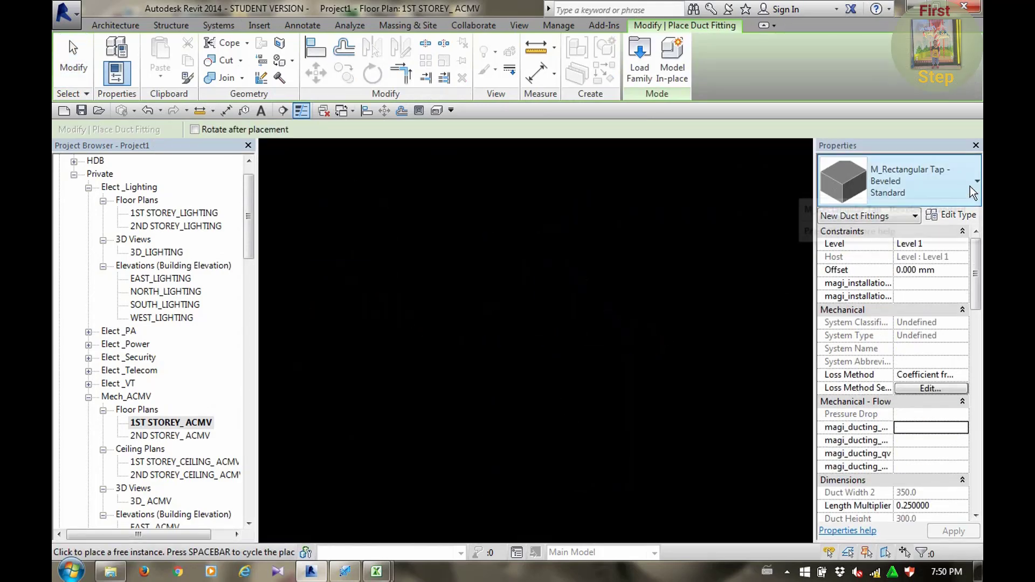
{"action": "scroll", "coordinate": [901, 317], "scroll_direction": "up", "scroll_amount": 1}
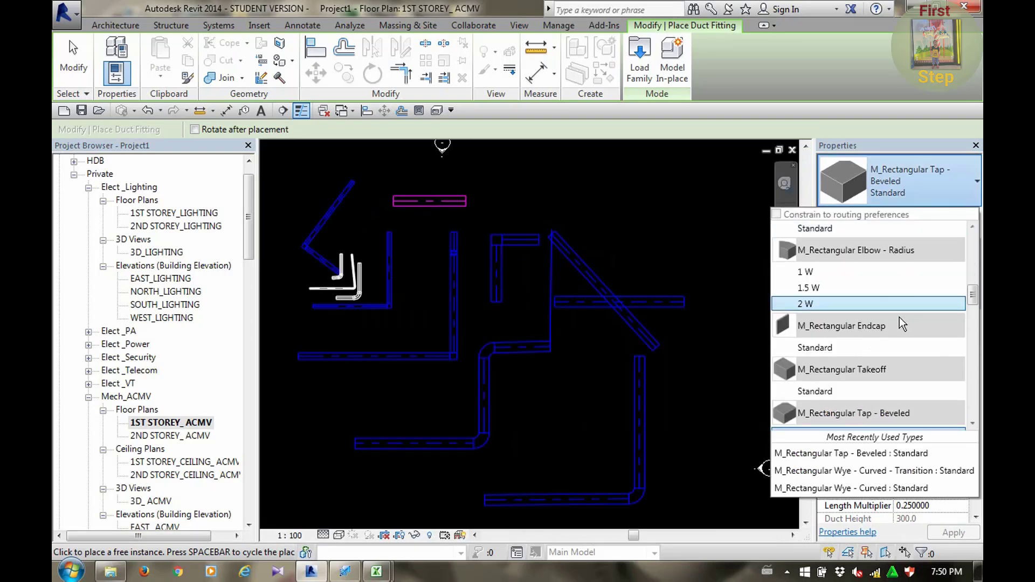
{"action": "scroll", "coordinate": [900, 317], "scroll_direction": "up", "scroll_amount": 2}
{"action": "scroll", "coordinate": [900, 317], "scroll_direction": "up", "scroll_amount": 1}
{"action": "scroll", "coordinate": [900, 317], "scroll_direction": "up", "scroll_amount": 2}
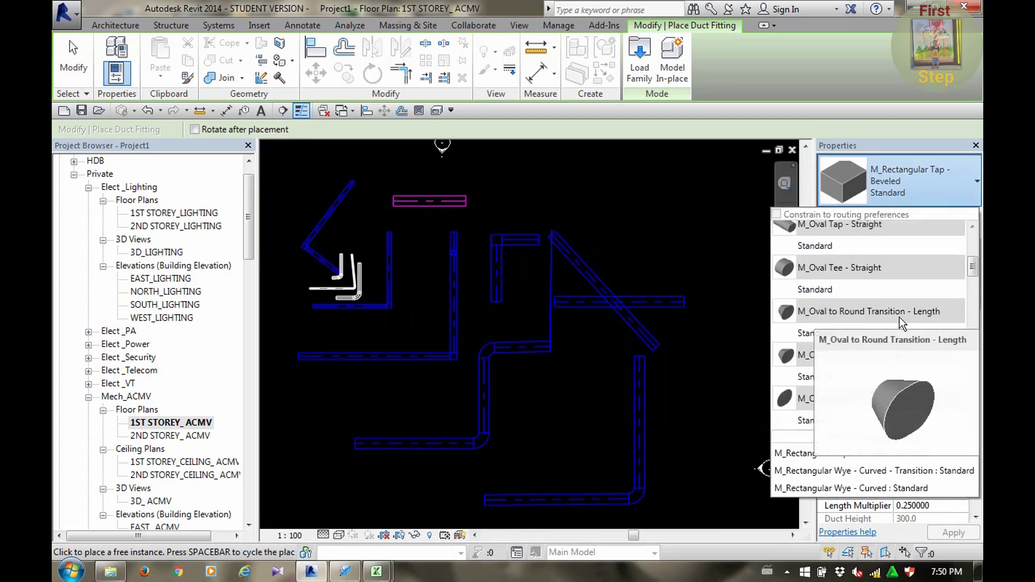
{"action": "key", "text": "Escape"}
{"action": "key", "text": "Escape"}
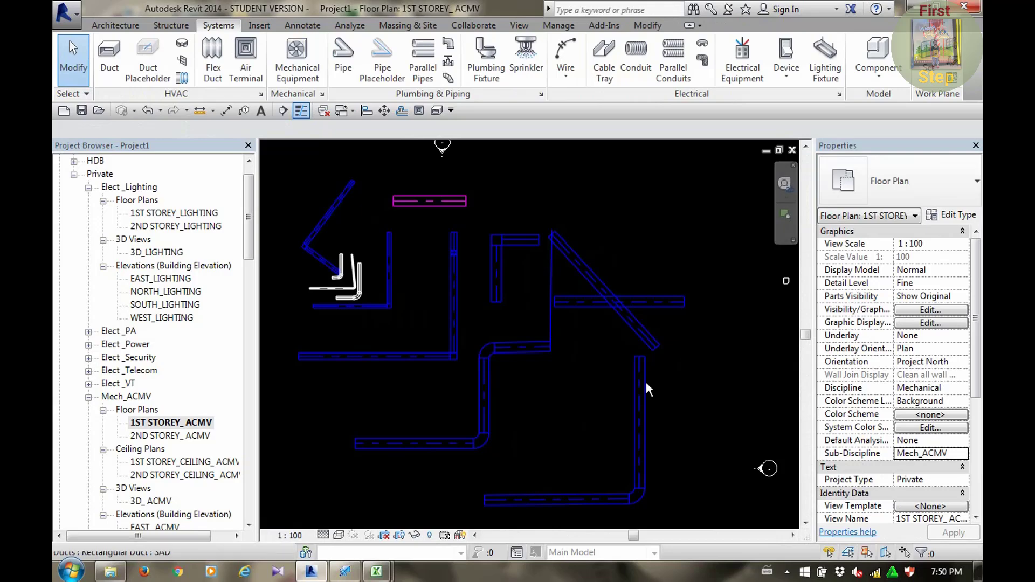
{"action": "middle_click_drag", "start_coordinate": [629, 418], "coordinate": [645, 381]}
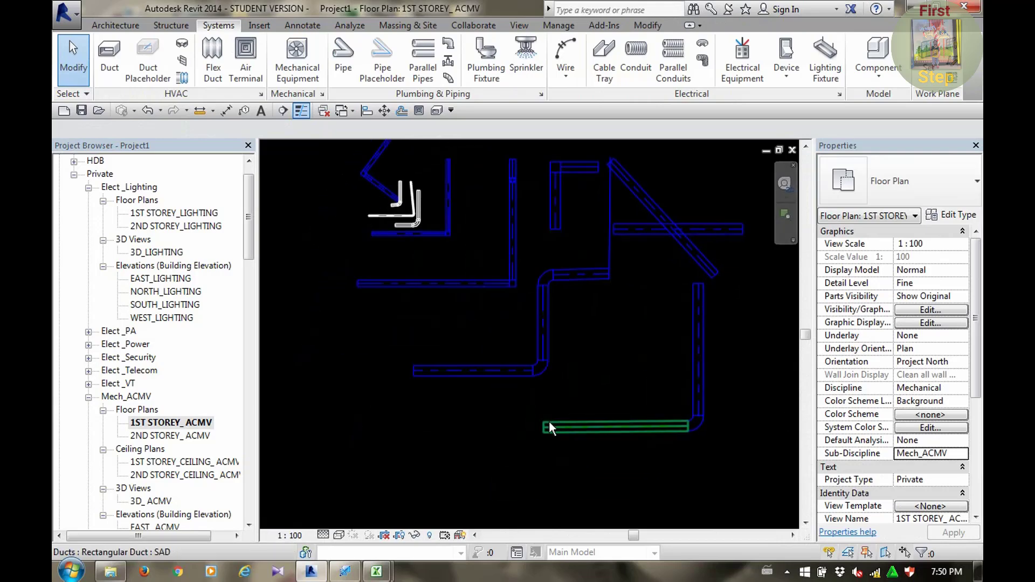
{"action": "left_click", "coordinate": [575, 428]}
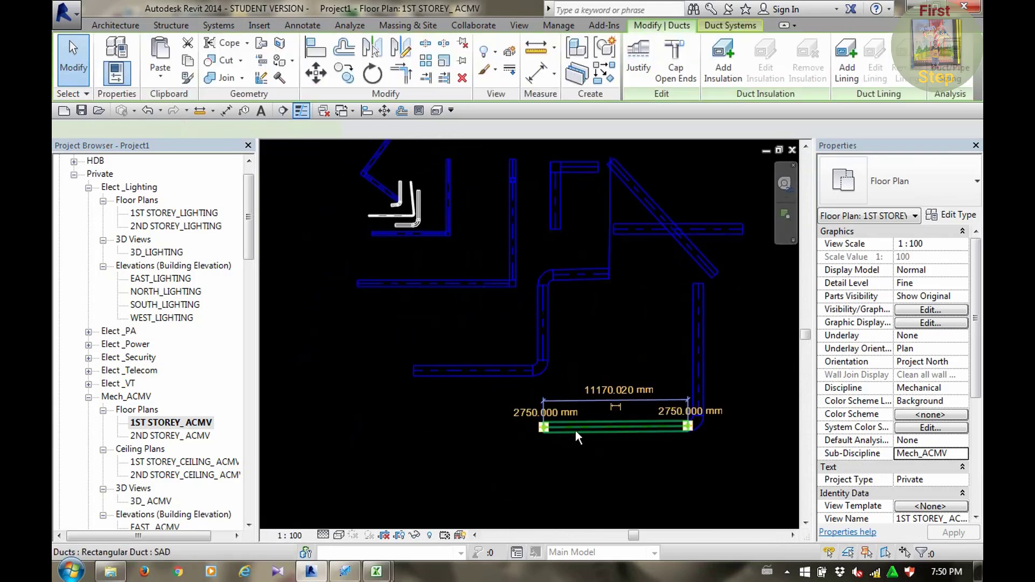
{"action": "left_click", "coordinate": [573, 387]}
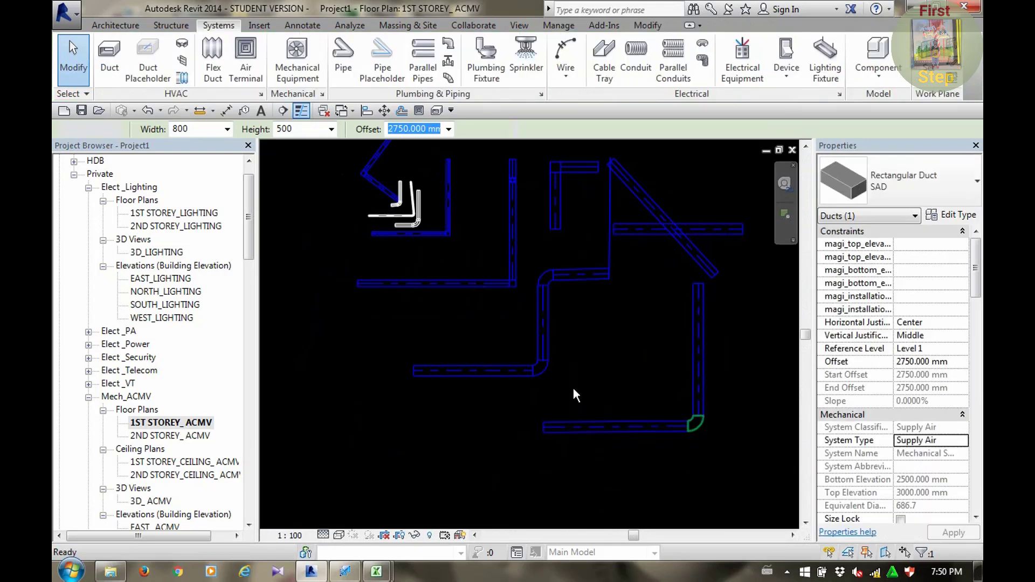
{"action": "scroll", "coordinate": [551, 422], "scroll_direction": "up", "scroll_amount": 1}
{"action": "left_click", "coordinate": [587, 429]}
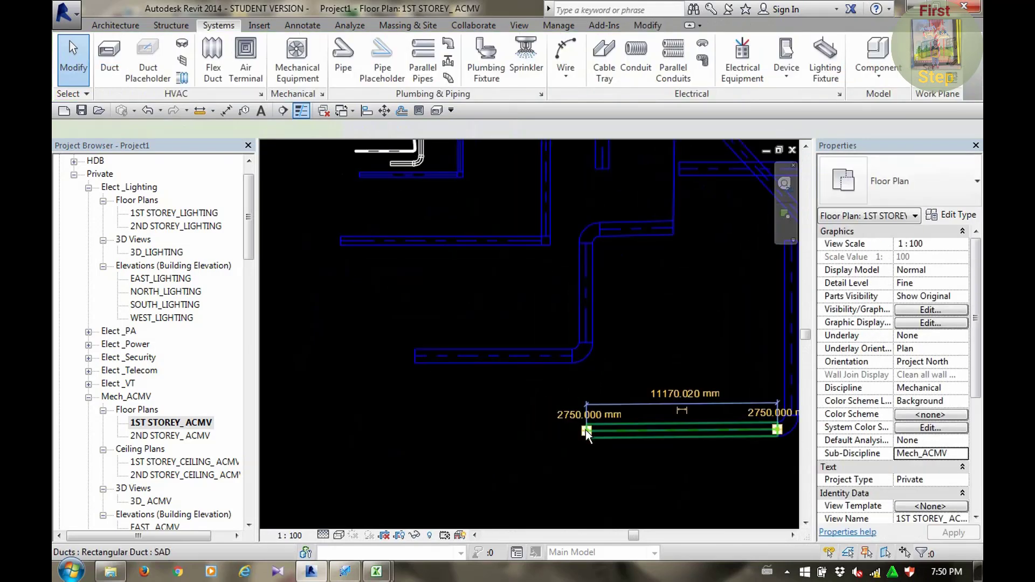
{"action": "right_click", "coordinate": [586, 430]}
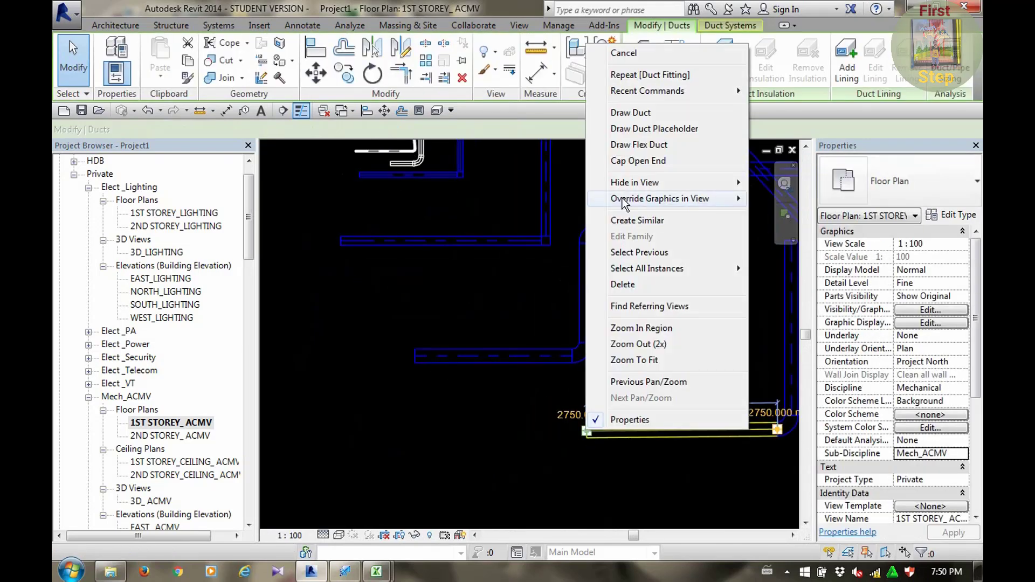
{"action": "left_click", "coordinate": [620, 112]}
{"action": "left_click", "coordinate": [500, 428]}
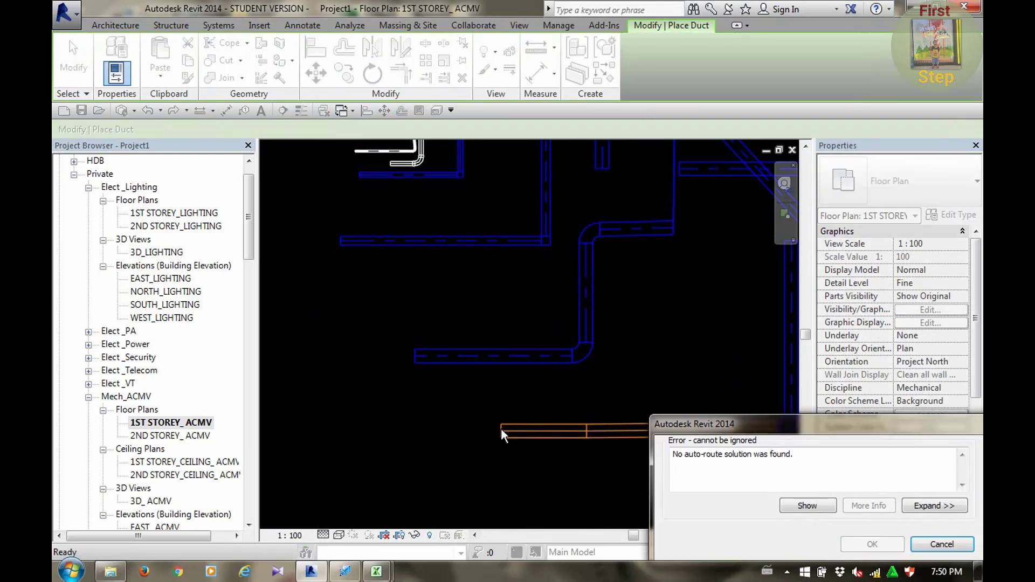
{"action": "key", "text": "Escape"}
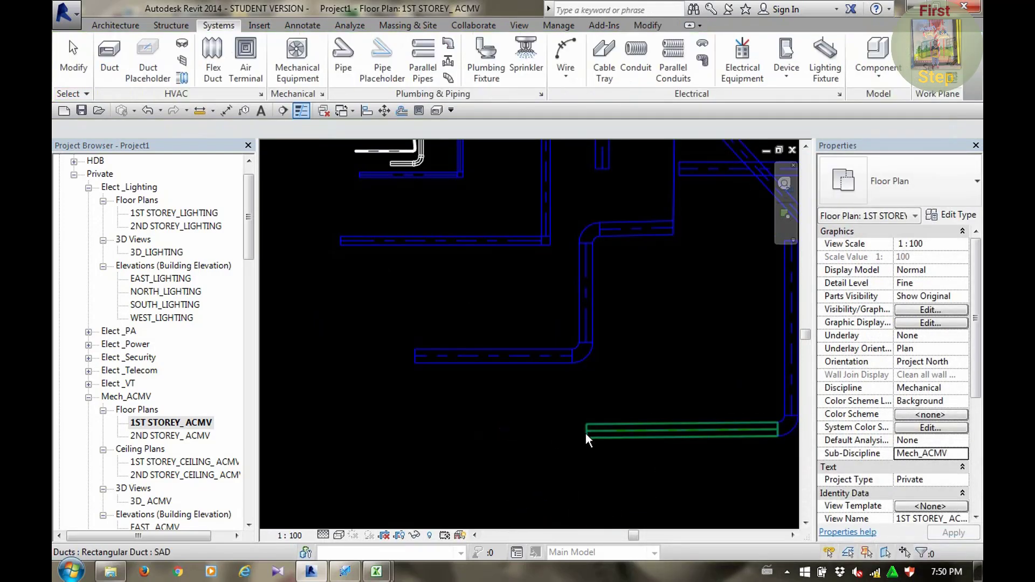
{"action": "scroll", "coordinate": [585, 434], "scroll_direction": "up", "scroll_amount": 4}
{"action": "left_click", "coordinate": [591, 429]}
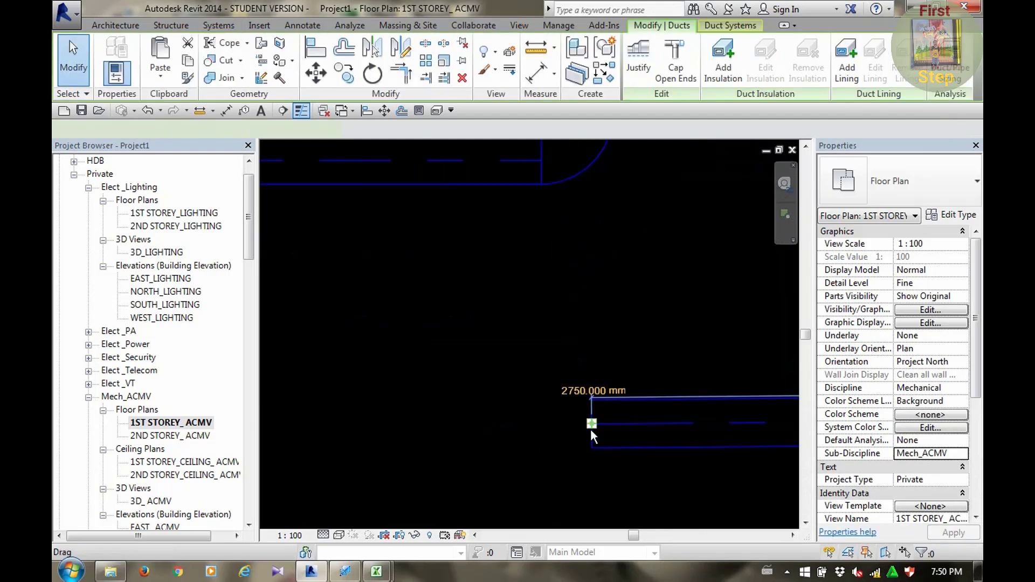
{"action": "scroll", "coordinate": [590, 429], "scroll_direction": "down", "scroll_amount": 2}
{"action": "scroll", "coordinate": [590, 429], "scroll_direction": "down", "scroll_amount": 2}
{"action": "scroll", "coordinate": [590, 426], "scroll_direction": "down", "scroll_amount": 3}
{"action": "key", "text": "Escape"}
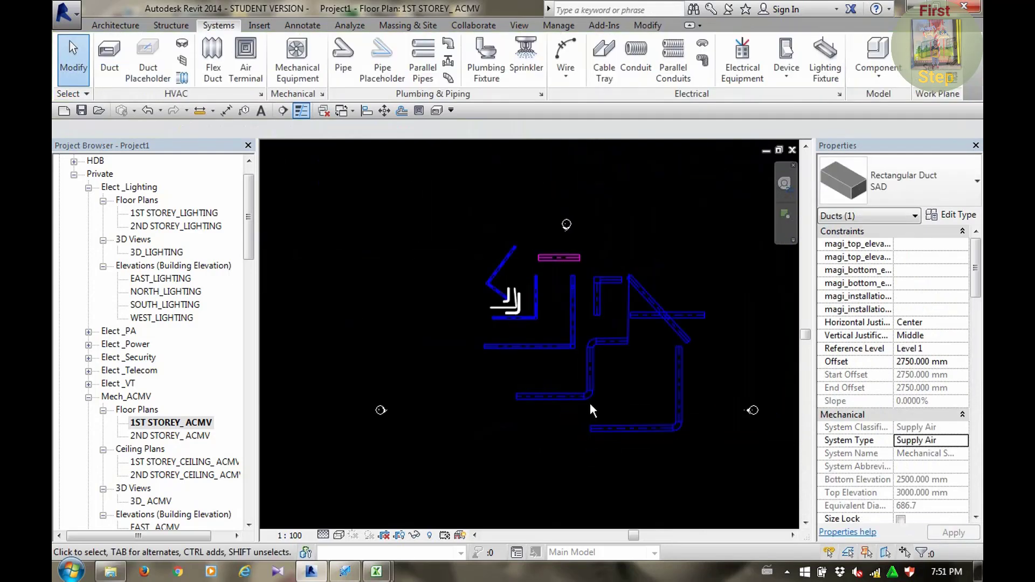
Draw a new SAD duct run, switching the width to 700 for the 15000 mm segment
{"action": "left_click", "coordinate": [110, 57]}
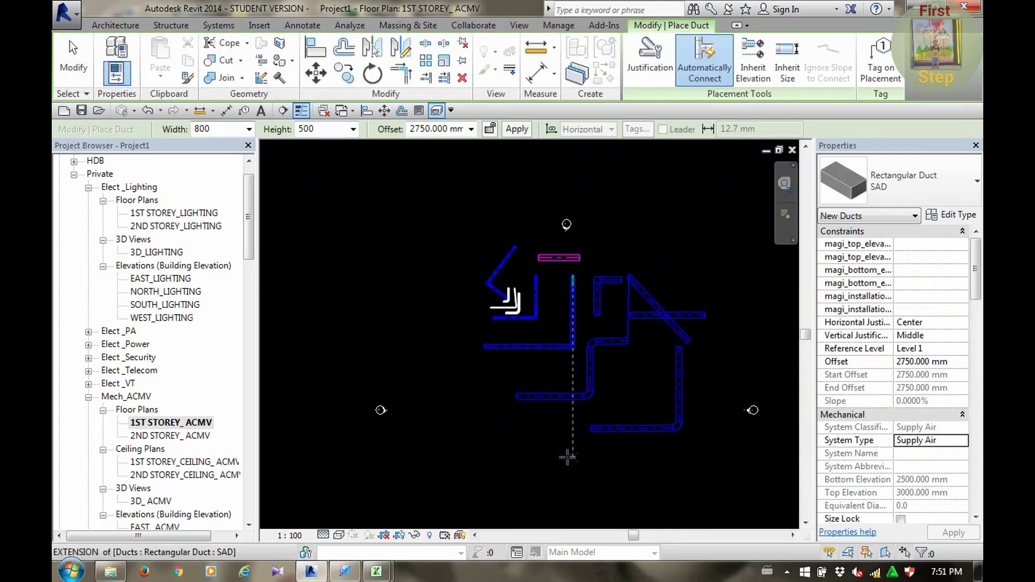
{"action": "left_click", "coordinate": [570, 458]}
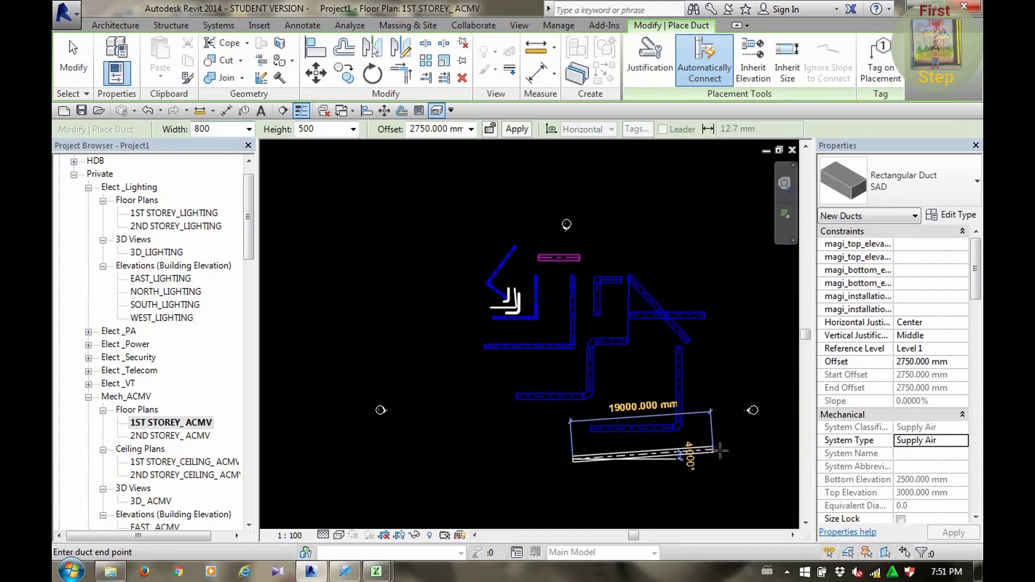
{"action": "left_click", "coordinate": [721, 458]}
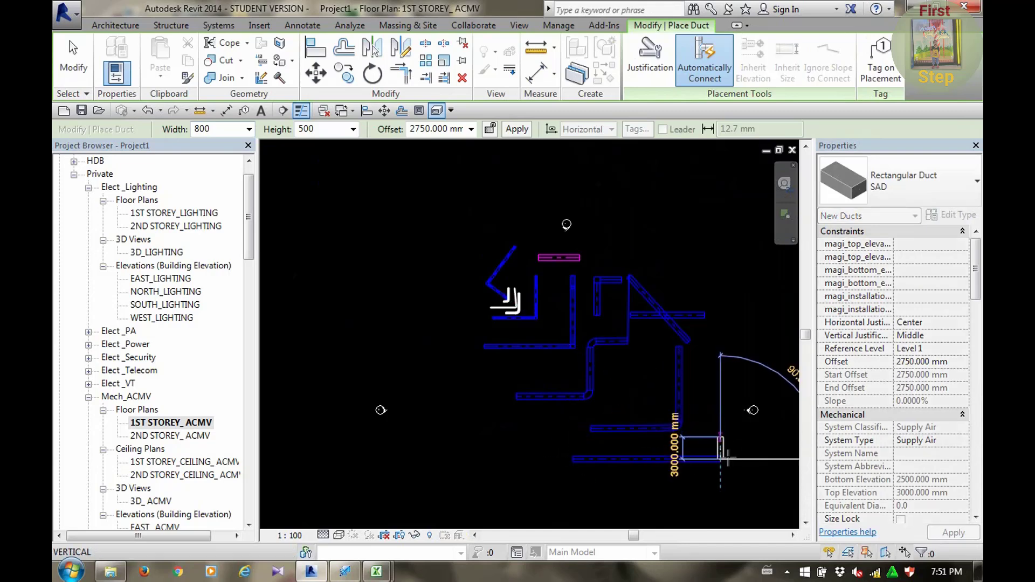
{"action": "left_click", "coordinate": [249, 128]}
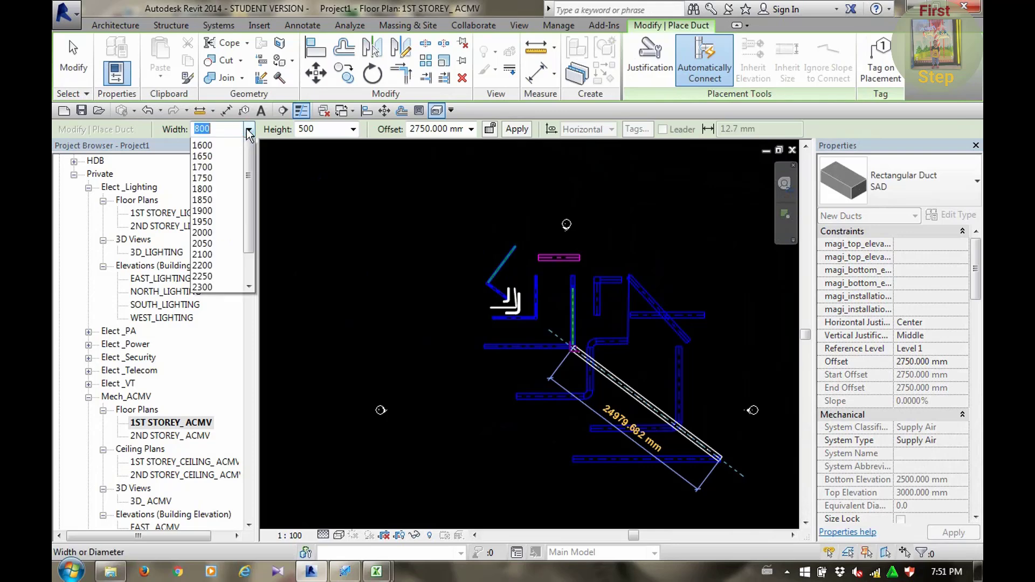
{"action": "scroll", "coordinate": [236, 181], "scroll_direction": "up", "scroll_amount": 1}
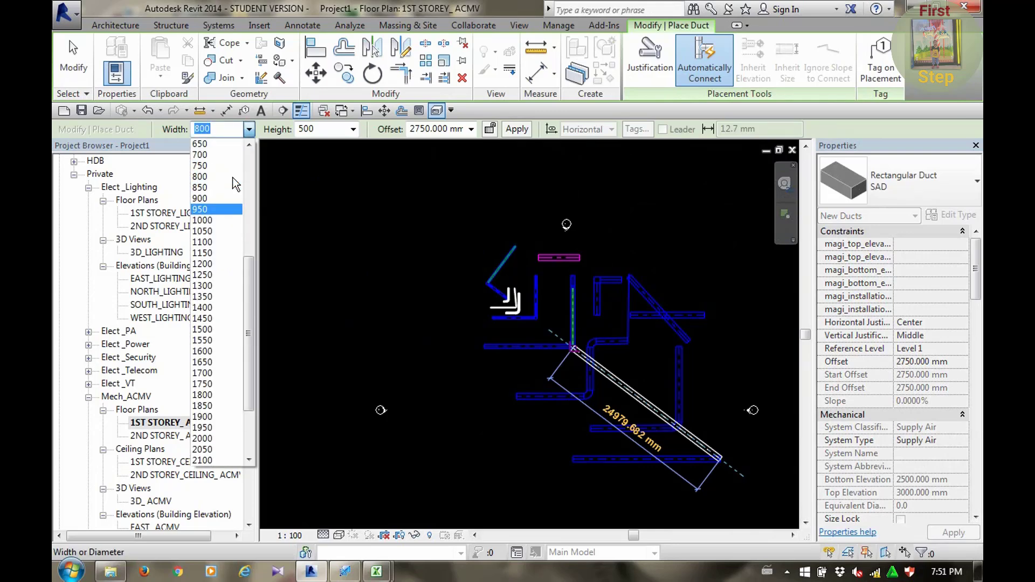
{"action": "left_click", "coordinate": [219, 155]}
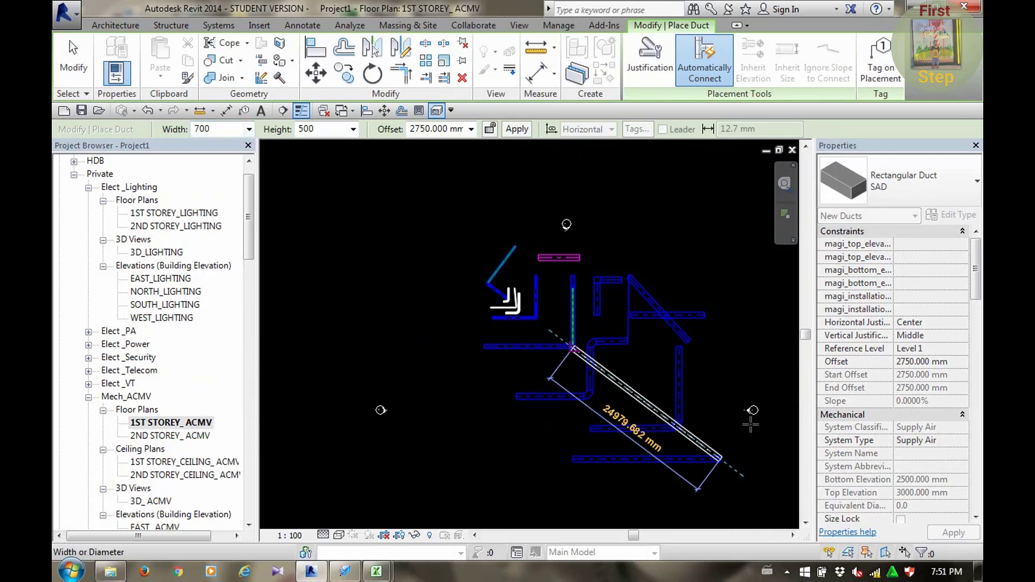
{"action": "middle_click_drag", "start_coordinate": [783, 462], "coordinate": [678, 440]}
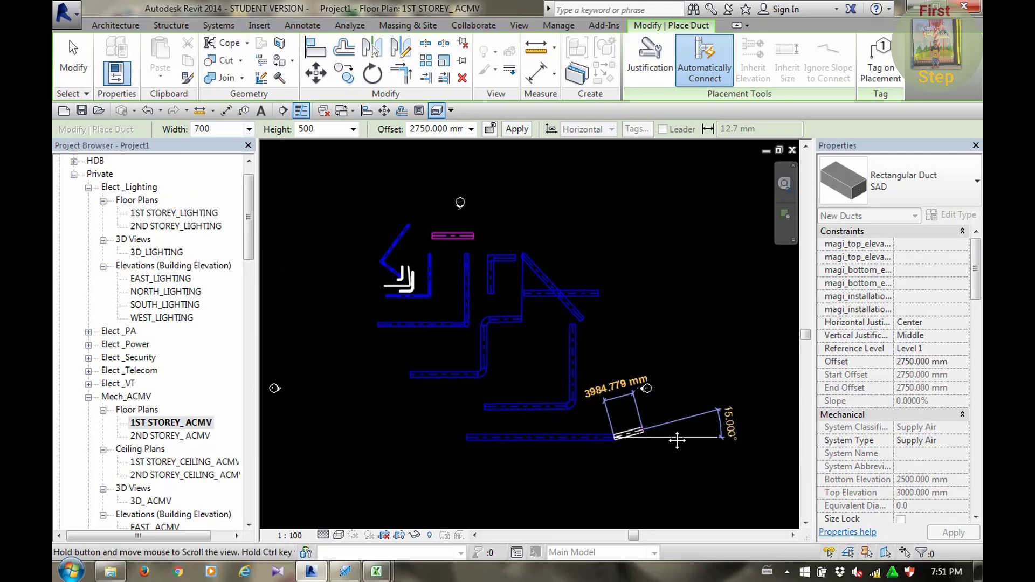
{"action": "left_click", "coordinate": [729, 435]}
Exit duct drawing and zoom around the plan to check the transition fitting
{"action": "key", "text": "Escape"}
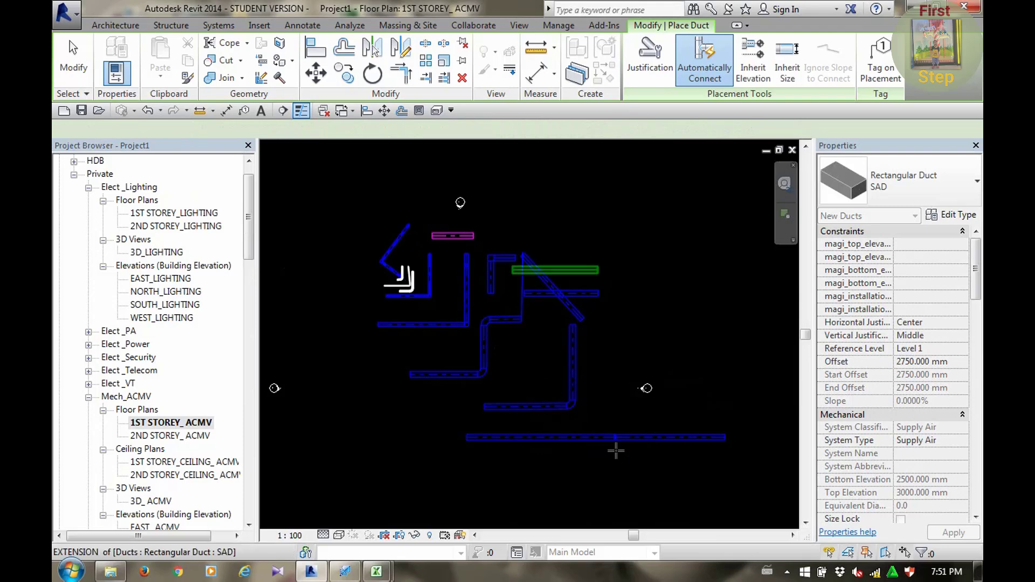
{"action": "scroll", "coordinate": [620, 447], "scroll_direction": "up", "scroll_amount": 5}
{"action": "key", "text": "Escape"}
{"action": "scroll", "coordinate": [635, 413], "scroll_direction": "up", "scroll_amount": 1}
{"action": "key", "text": "Escape"}
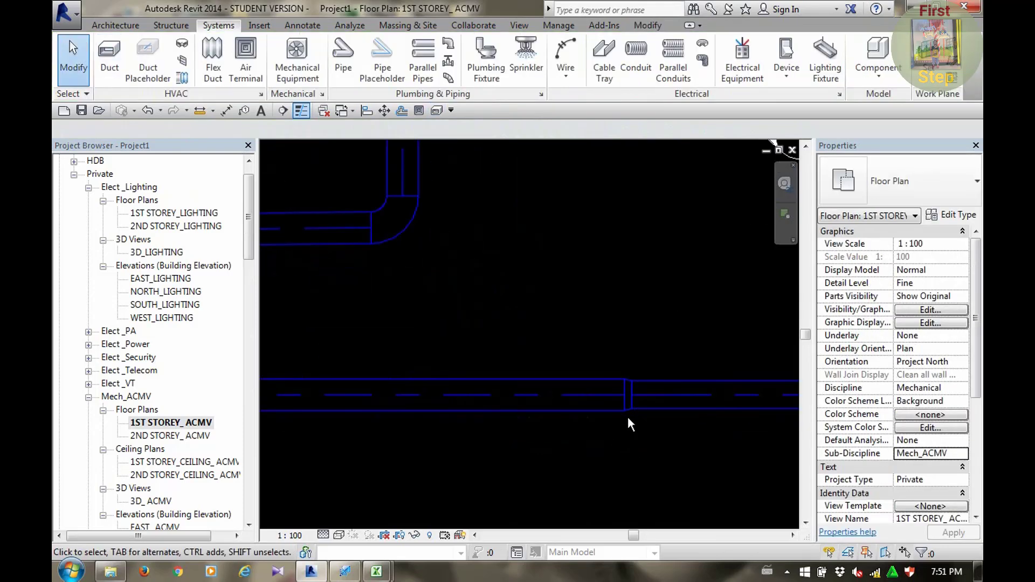
{"action": "scroll", "coordinate": [626, 392], "scroll_direction": "up", "scroll_amount": 2}
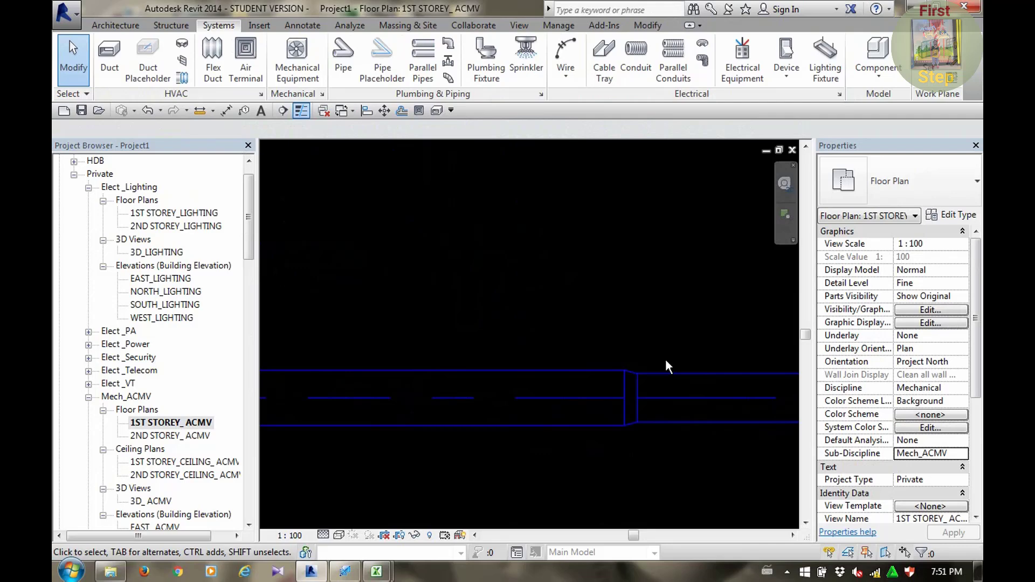
{"action": "scroll", "coordinate": [619, 355], "scroll_direction": "down", "scroll_amount": 2}
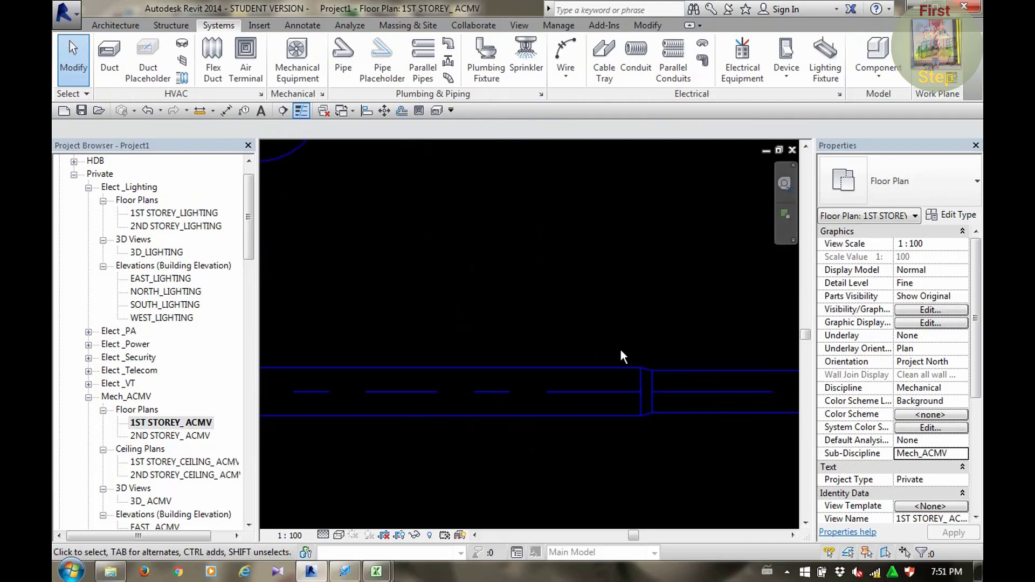
{"action": "scroll", "coordinate": [620, 351], "scroll_direction": "down", "scroll_amount": 2}
{"action": "scroll", "coordinate": [547, 372], "scroll_direction": "down", "scroll_amount": 2}
{"action": "scroll", "coordinate": [539, 372], "scroll_direction": "up", "scroll_amount": 1}
Select the 19949.661 mm horizontal duct and dismiss its context menu without choosing anything
{"action": "left_click", "coordinate": [530, 361]}
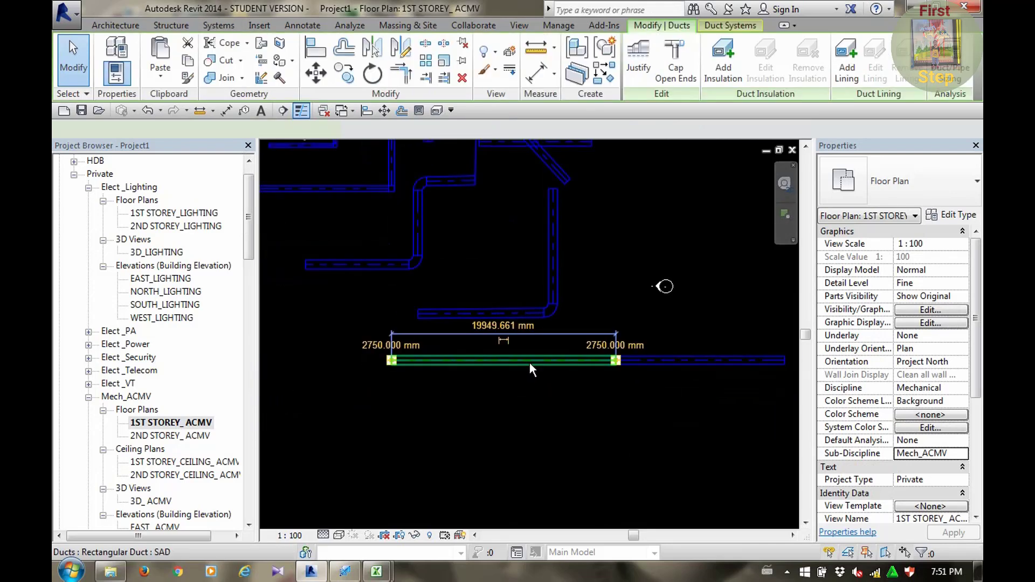
{"action": "right_click", "coordinate": [529, 360]}
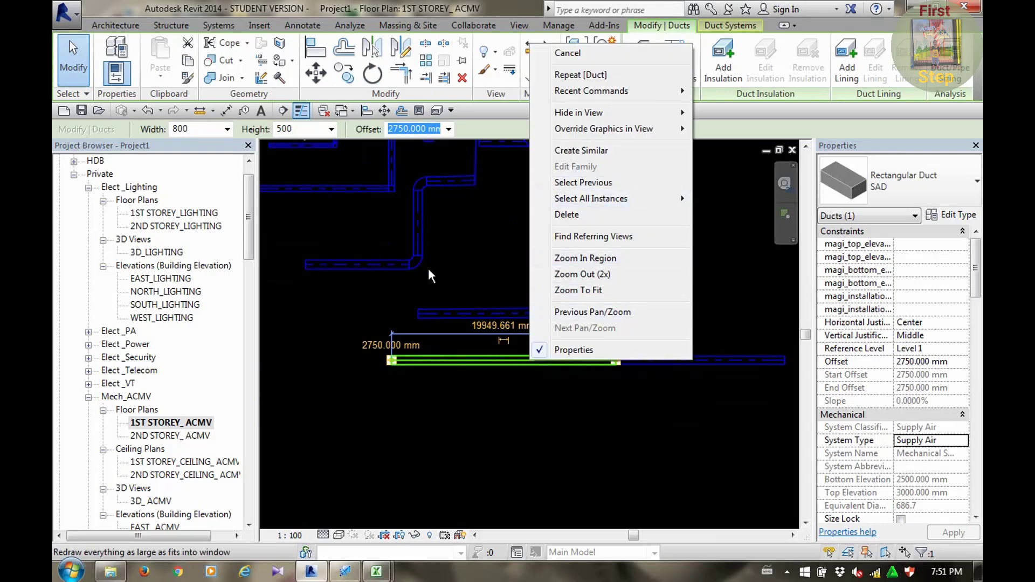
{"action": "key", "text": "Escape"}
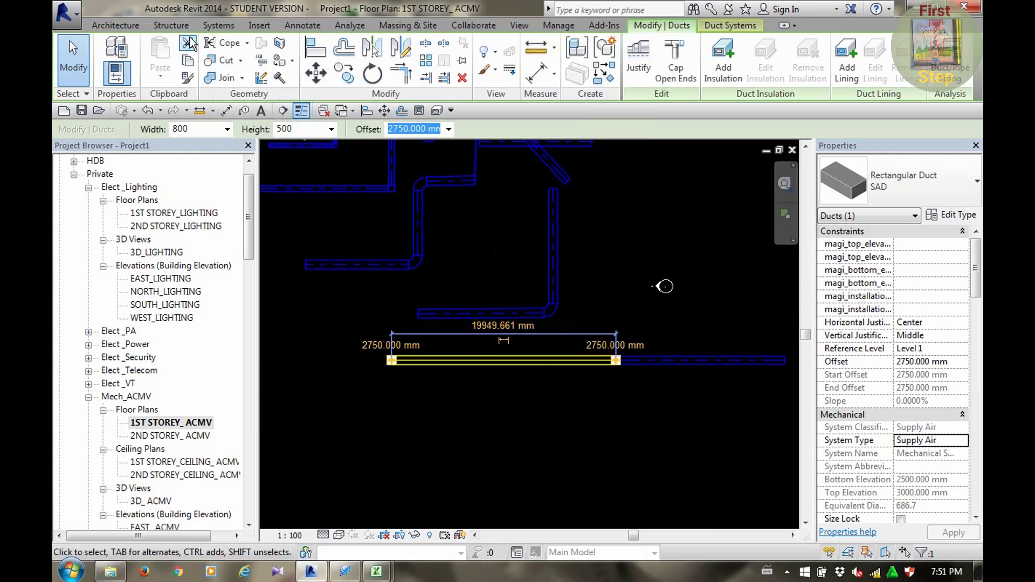
{"action": "left_click", "coordinate": [212, 27]}
Draw a 600 mm wide branch duct from the horizontal main down into the plan
{"action": "left_click", "coordinate": [105, 62]}
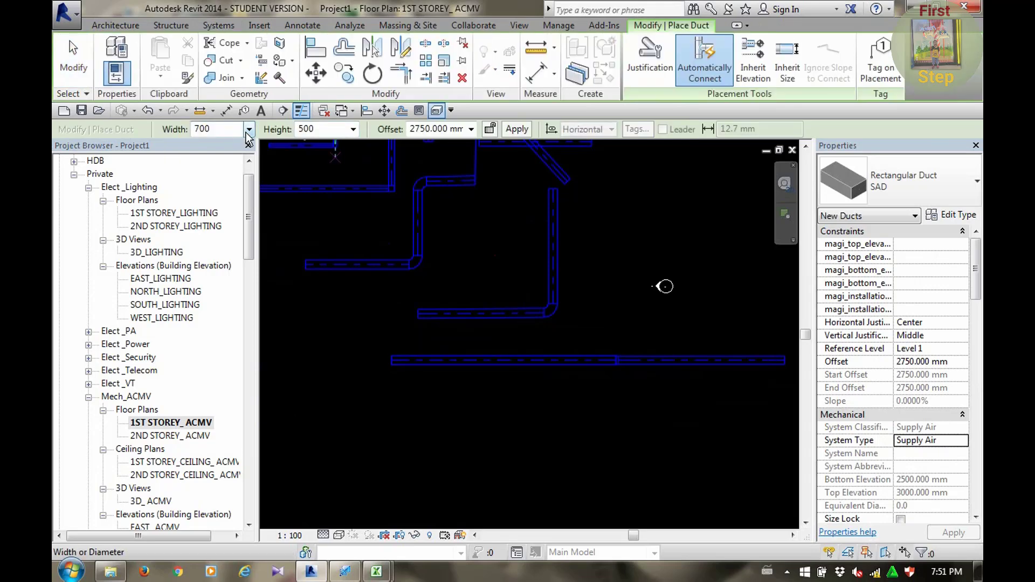
{"action": "left_click", "coordinate": [248, 128]}
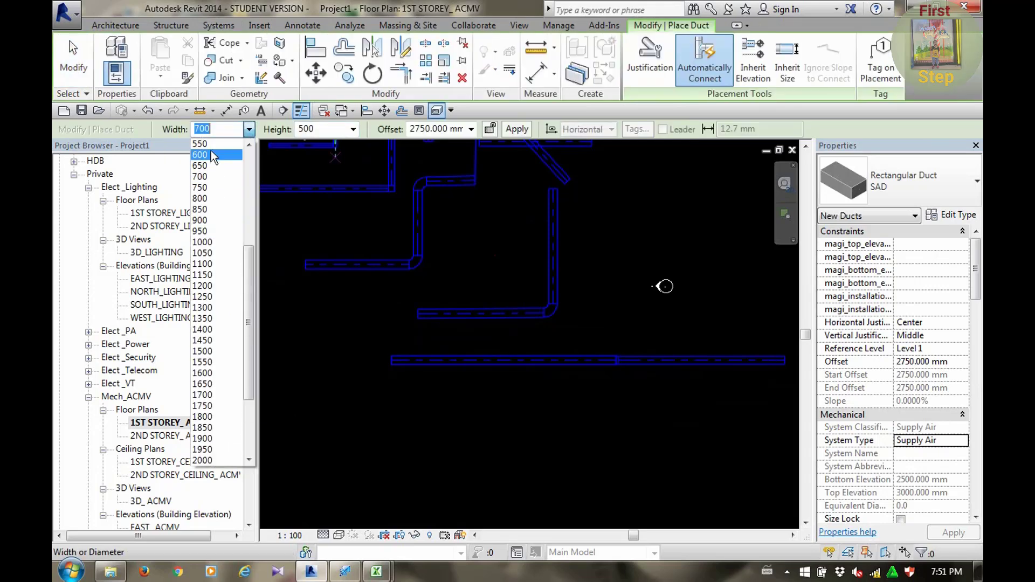
{"action": "left_click", "coordinate": [205, 155]}
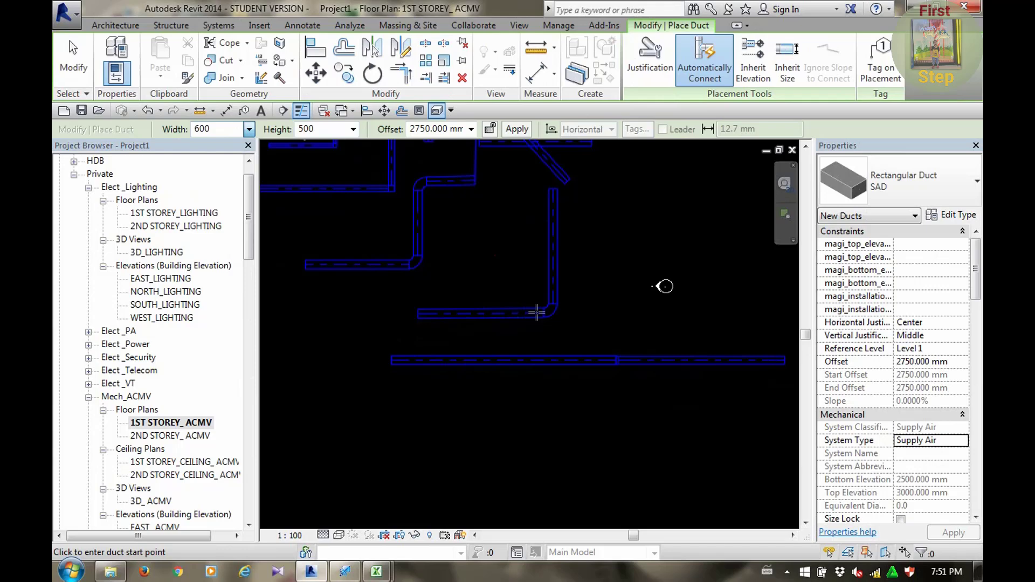
{"action": "left_click", "coordinate": [522, 361]}
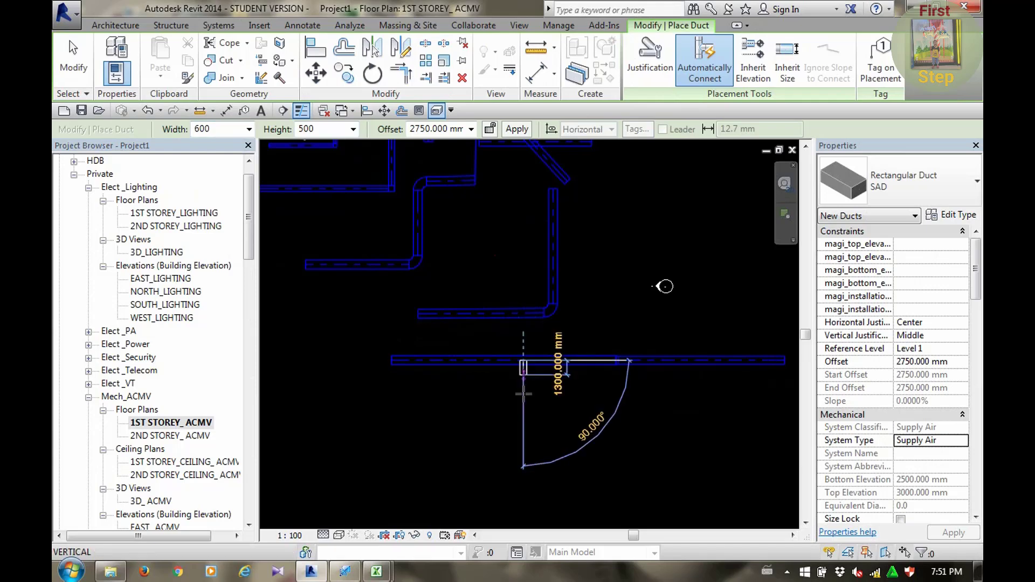
{"action": "left_click", "coordinate": [524, 423]}
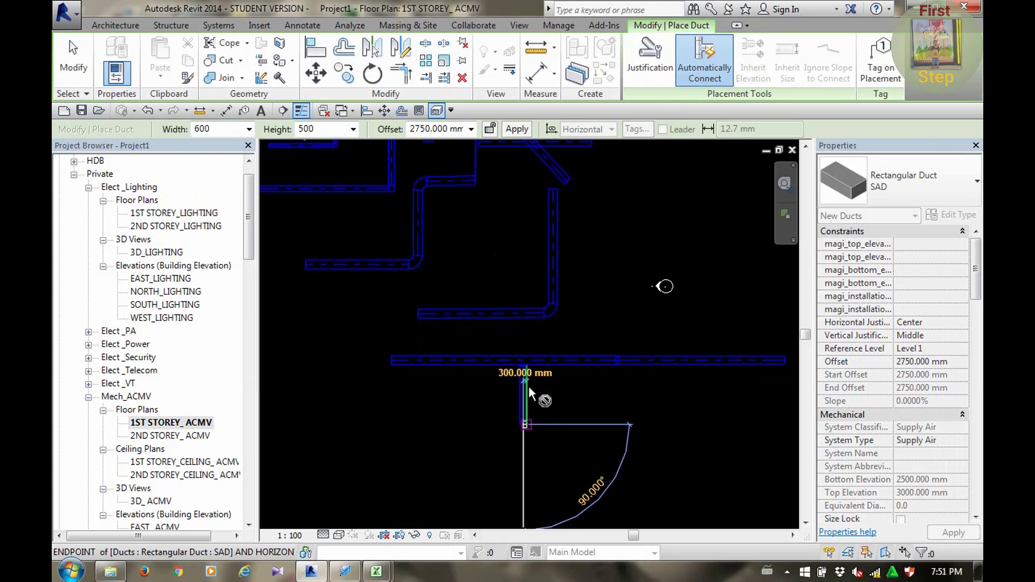
{"action": "key", "text": "Escape"}
{"action": "key", "text": "Escape"}
Zoom in and out to inspect the new branch and its beveled tap fitting
{"action": "scroll", "coordinate": [523, 371], "scroll_direction": "up", "scroll_amount": 2}
{"action": "scroll", "coordinate": [522, 371], "scroll_direction": "up", "scroll_amount": 2}
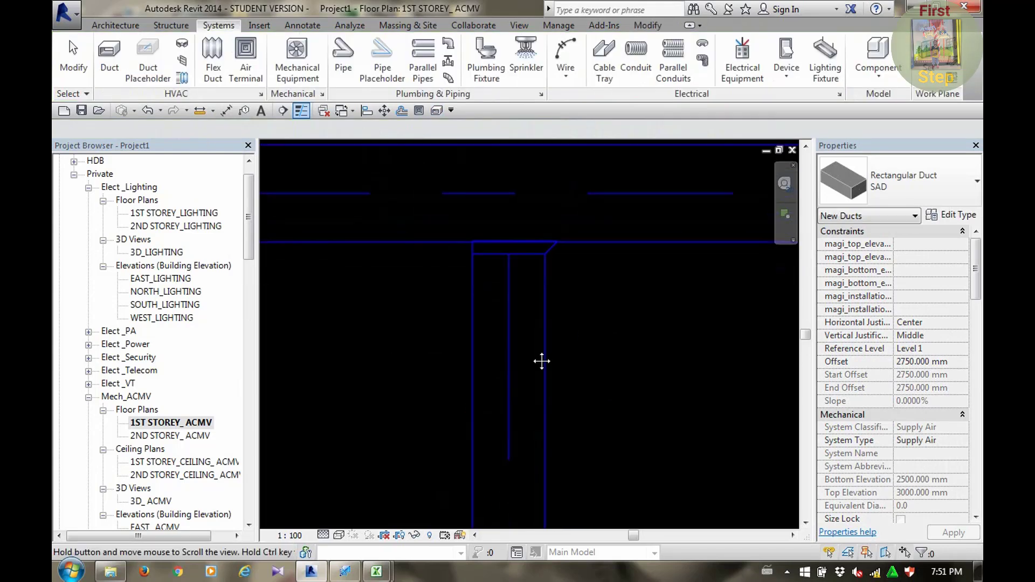
{"action": "scroll", "coordinate": [531, 361], "scroll_direction": "up", "scroll_amount": 2}
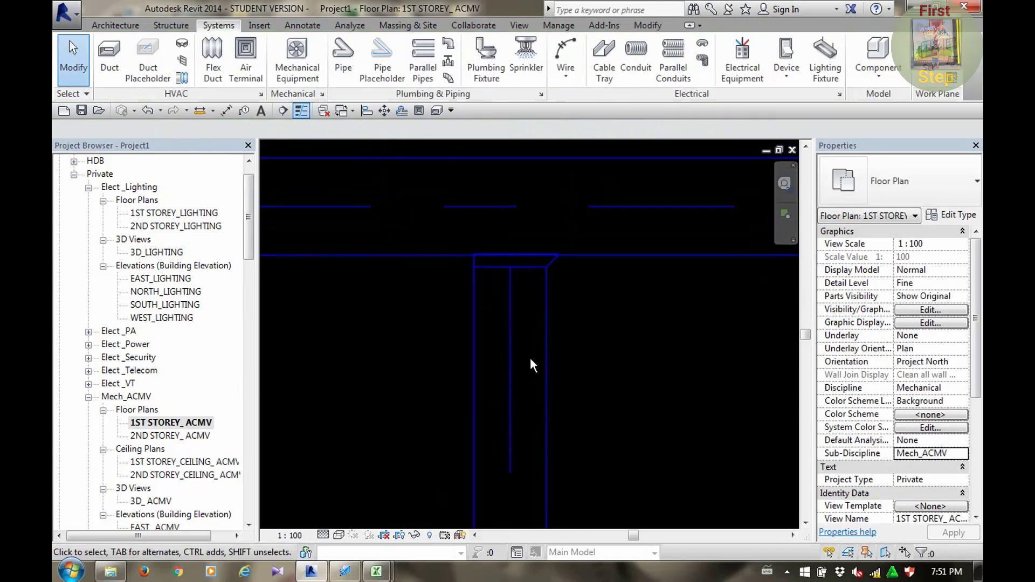
{"action": "scroll", "coordinate": [530, 357], "scroll_direction": "down", "scroll_amount": 1}
{"action": "scroll", "coordinate": [525, 351], "scroll_direction": "down", "scroll_amount": 1}
{"action": "scroll", "coordinate": [539, 293], "scroll_direction": "down", "scroll_amount": 1}
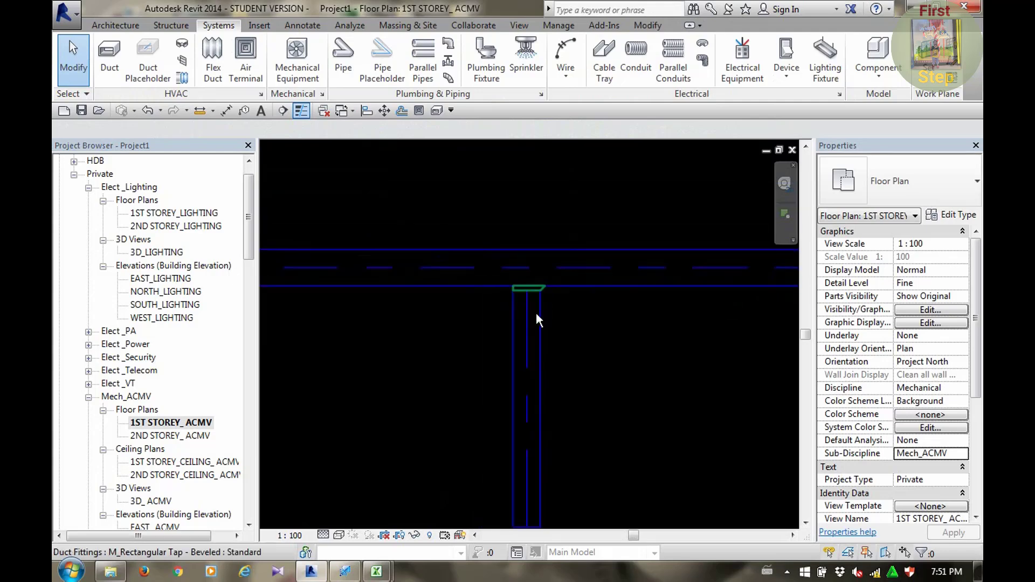
{"action": "scroll", "coordinate": [536, 312], "scroll_direction": "down", "scroll_amount": 1}
{"action": "scroll", "coordinate": [534, 307], "scroll_direction": "down", "scroll_amount": 1}
{"action": "scroll", "coordinate": [534, 309], "scroll_direction": "up", "scroll_amount": 1}
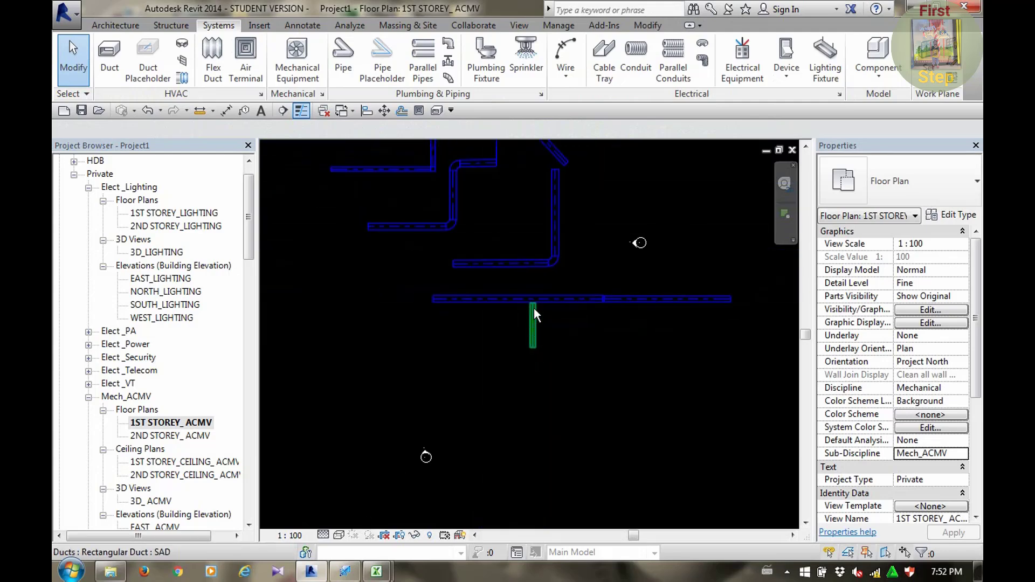
{"action": "scroll", "coordinate": [533, 308], "scroll_direction": "up", "scroll_amount": 1}
{"action": "scroll", "coordinate": [533, 306], "scroll_direction": "up", "scroll_amount": 1}
{"action": "scroll", "coordinate": [533, 298], "scroll_direction": "up", "scroll_amount": 1}
{"action": "scroll", "coordinate": [542, 283], "scroll_direction": "down", "scroll_amount": 2}
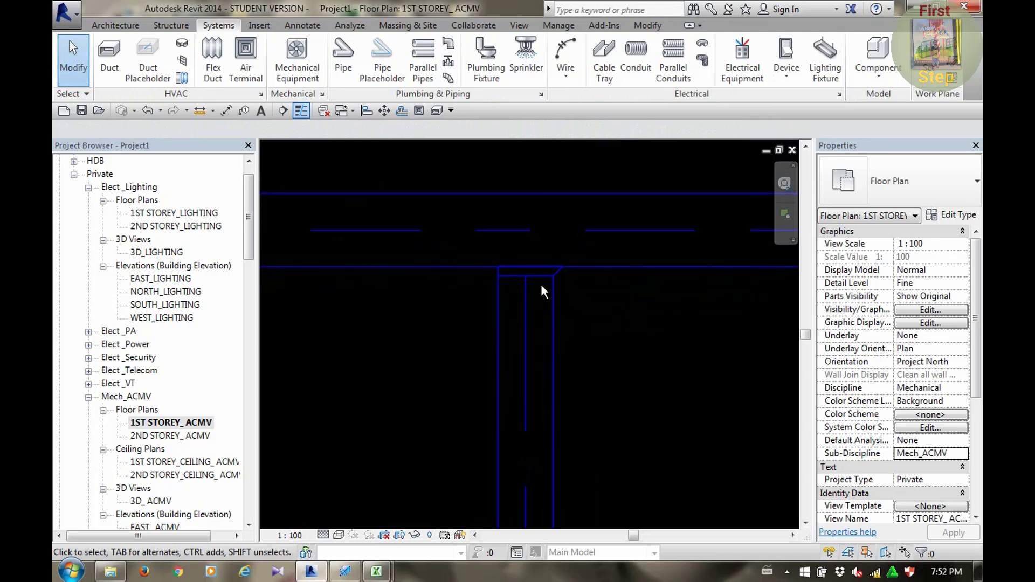
{"action": "scroll", "coordinate": [541, 284], "scroll_direction": "down", "scroll_amount": 2}
{"action": "scroll", "coordinate": [541, 283], "scroll_direction": "down", "scroll_amount": 2}
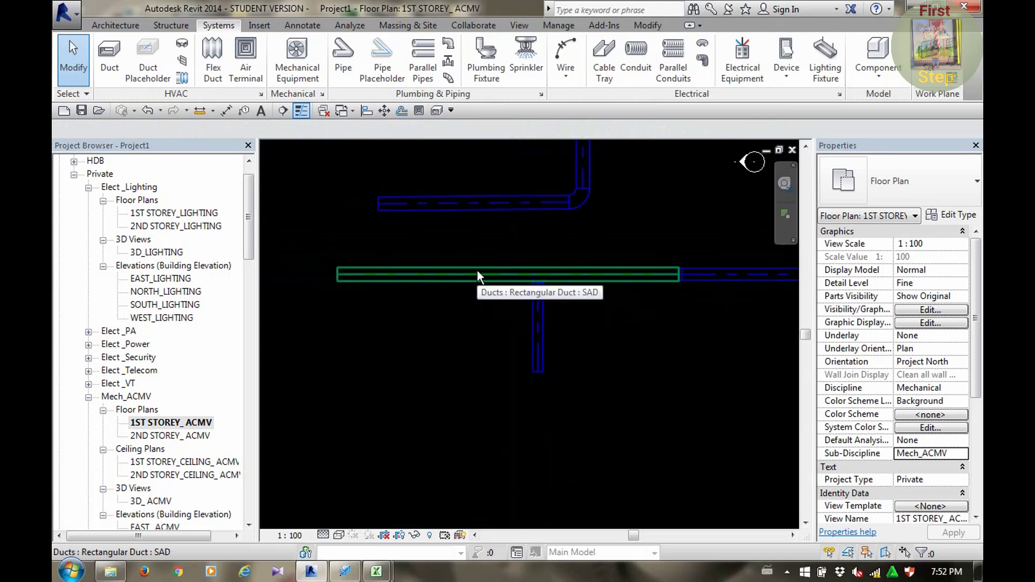
{"action": "scroll", "coordinate": [537, 278], "scroll_direction": "up", "scroll_amount": 2}
{"action": "scroll", "coordinate": [539, 282], "scroll_direction": "up", "scroll_amount": 3}
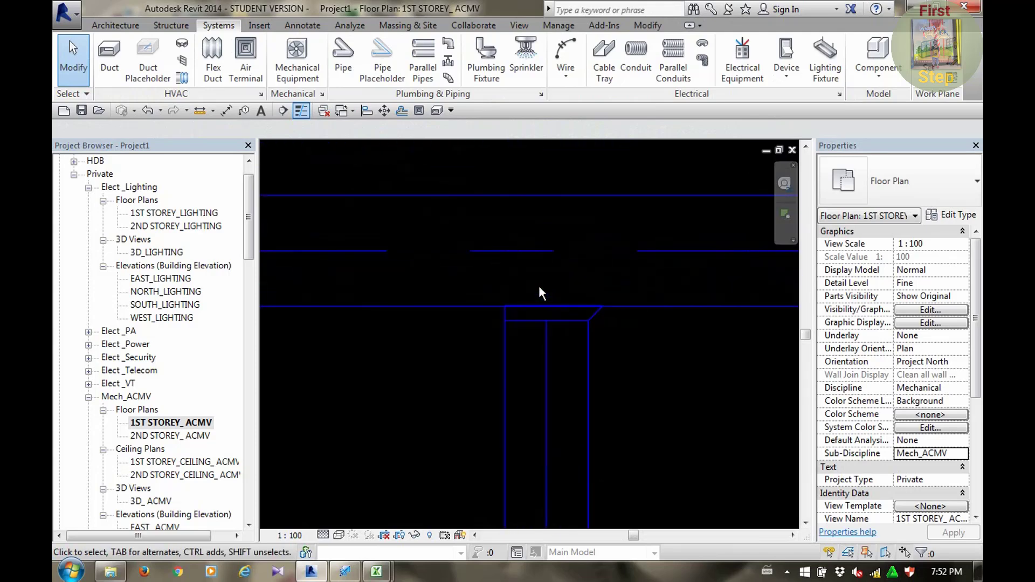
Flip the M_Rectangular Tap - Beveled fitting so its bevel faces left
{"action": "left_click", "coordinate": [592, 317]}
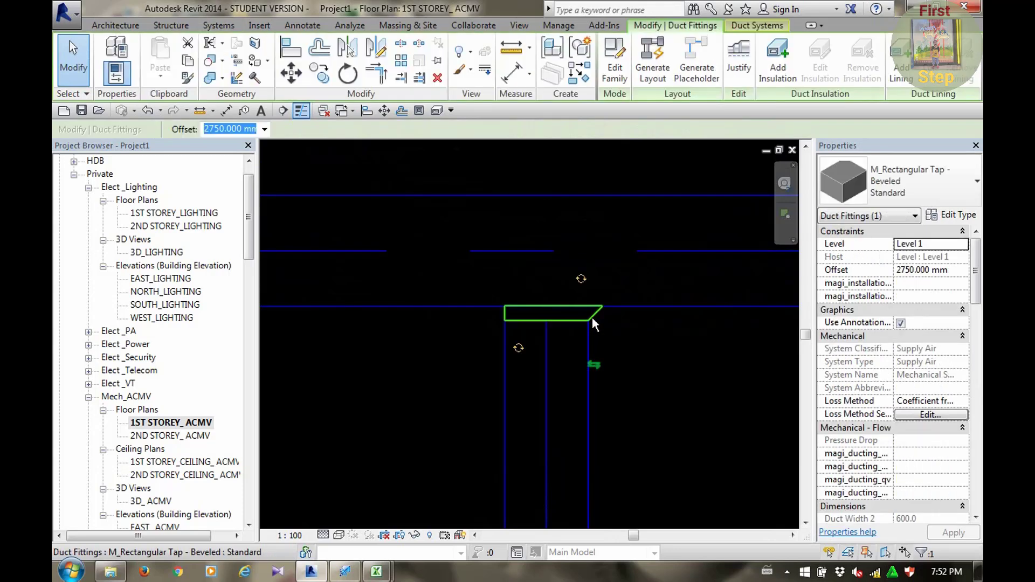
{"action": "left_click", "coordinate": [597, 366]}
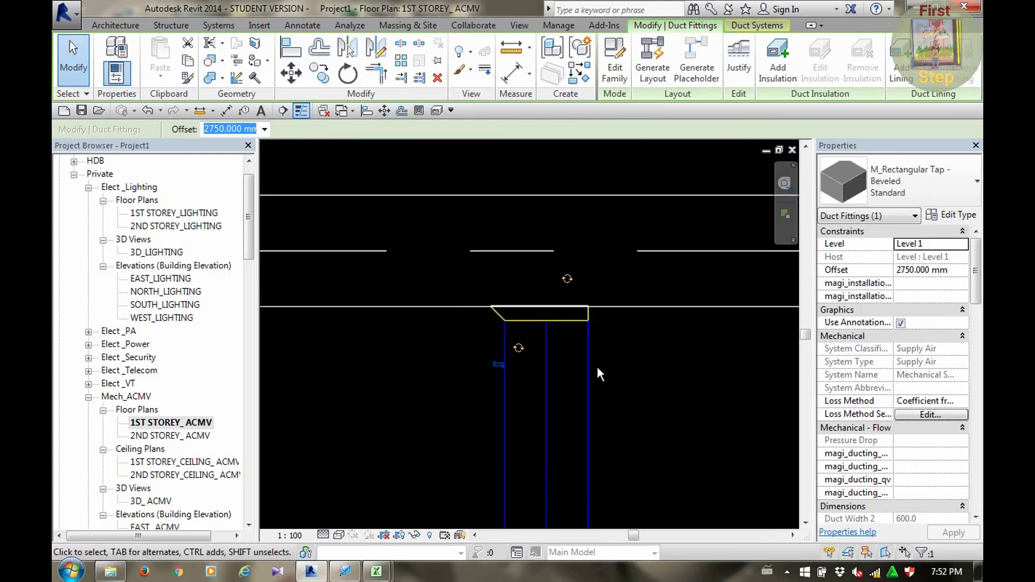
{"action": "left_click", "coordinate": [656, 371]}
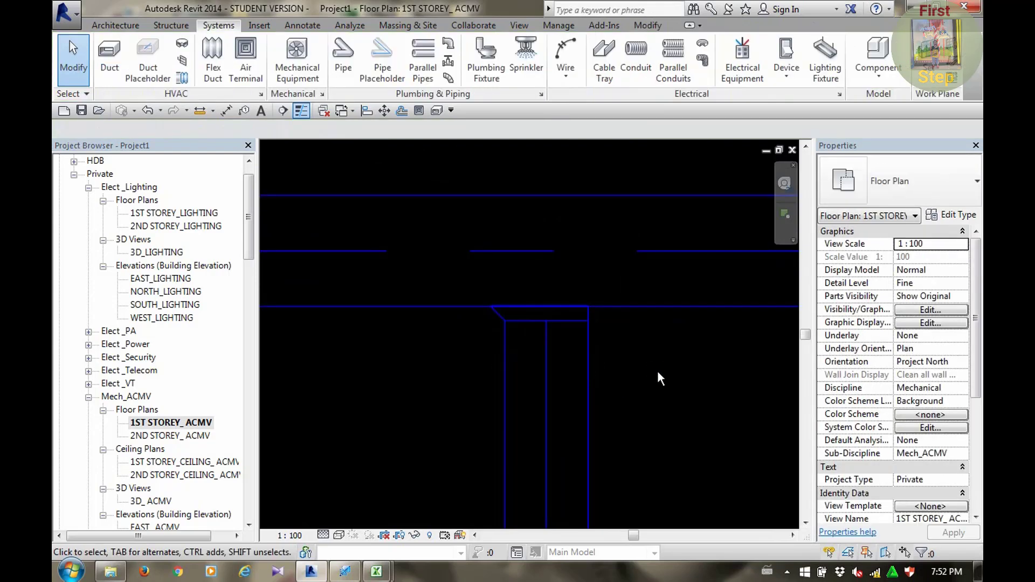
Recenter the plan on the branch, then select the vertical branch and horizontal main ducts
{"action": "scroll", "coordinate": [647, 370], "scroll_direction": "down", "scroll_amount": 3}
{"action": "scroll", "coordinate": [646, 370], "scroll_direction": "down", "scroll_amount": 2}
{"action": "mouse_move", "coordinate": [646, 370]}
{"action": "middle_mouse_down"}
{"action": "mouse_move", "coordinate": [647, 330]}
{"action": "mouse_move", "coordinate": [555, 309]}
{"action": "mouse_move", "coordinate": [588, 342]}
{"action": "middle_mouse_up"}
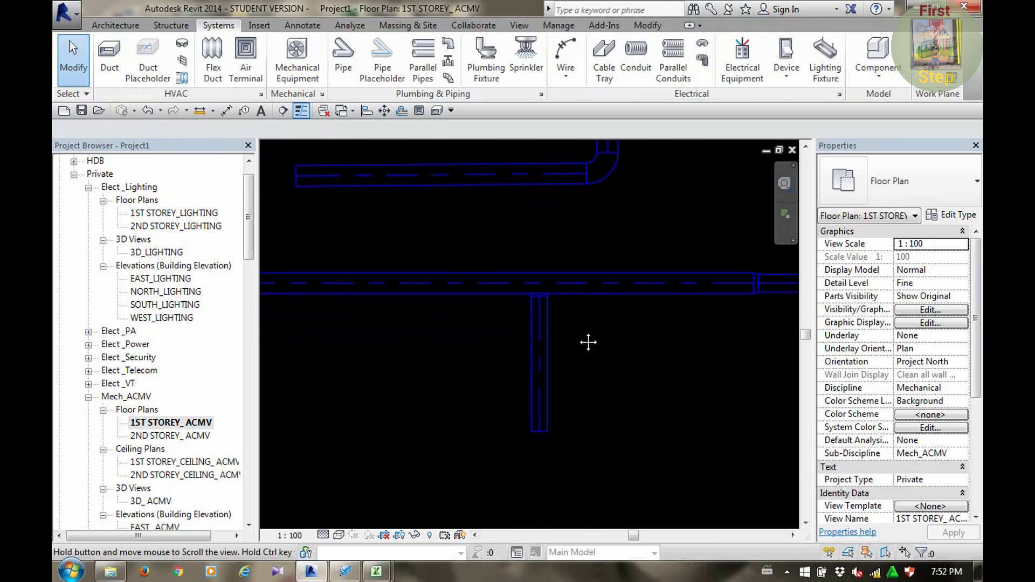
{"action": "scroll", "coordinate": [551, 315], "scroll_direction": "up", "scroll_amount": 2}
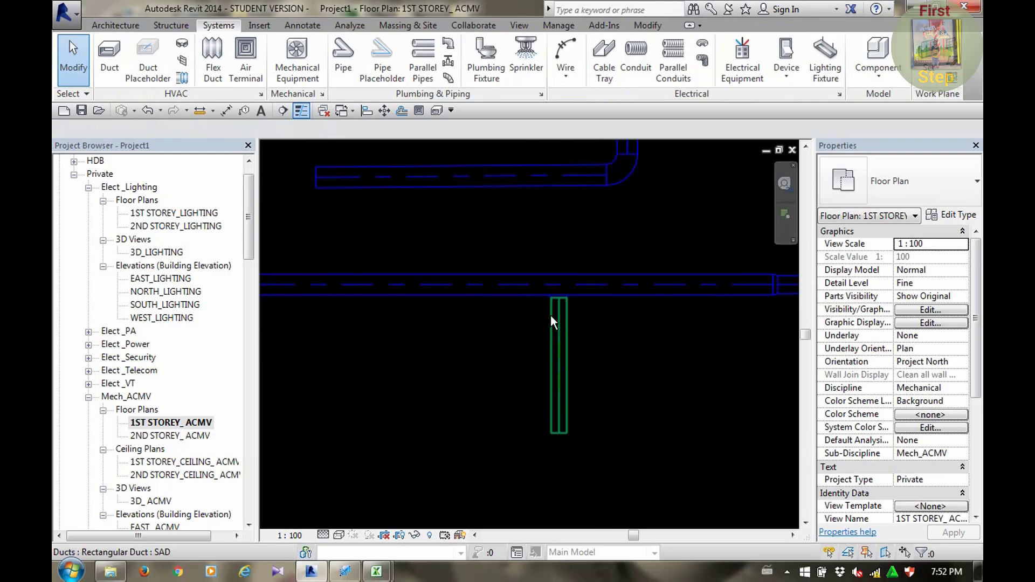
{"action": "scroll", "coordinate": [549, 304], "scroll_direction": "up", "scroll_amount": 2}
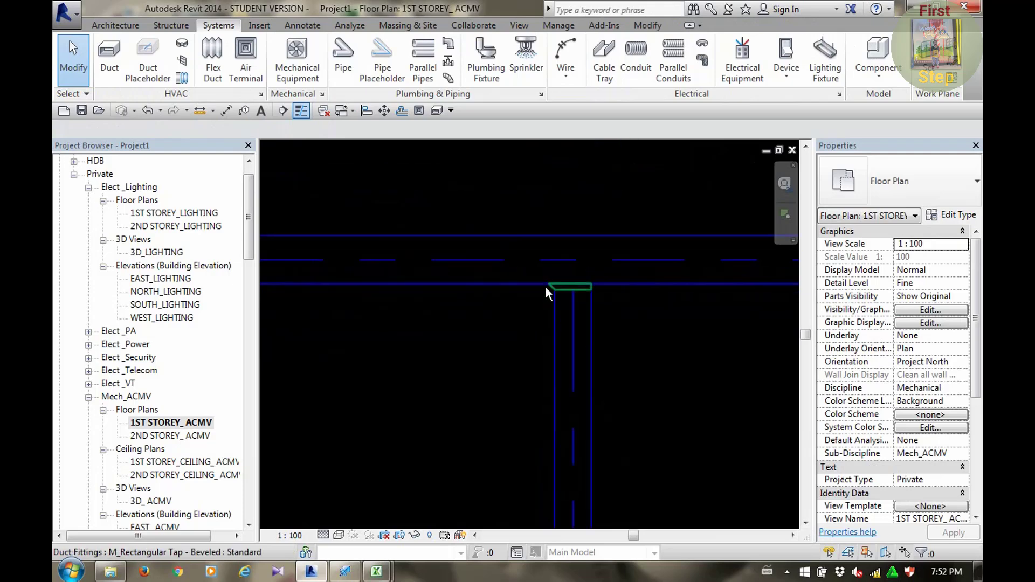
{"action": "left_click", "coordinate": [554, 316]}
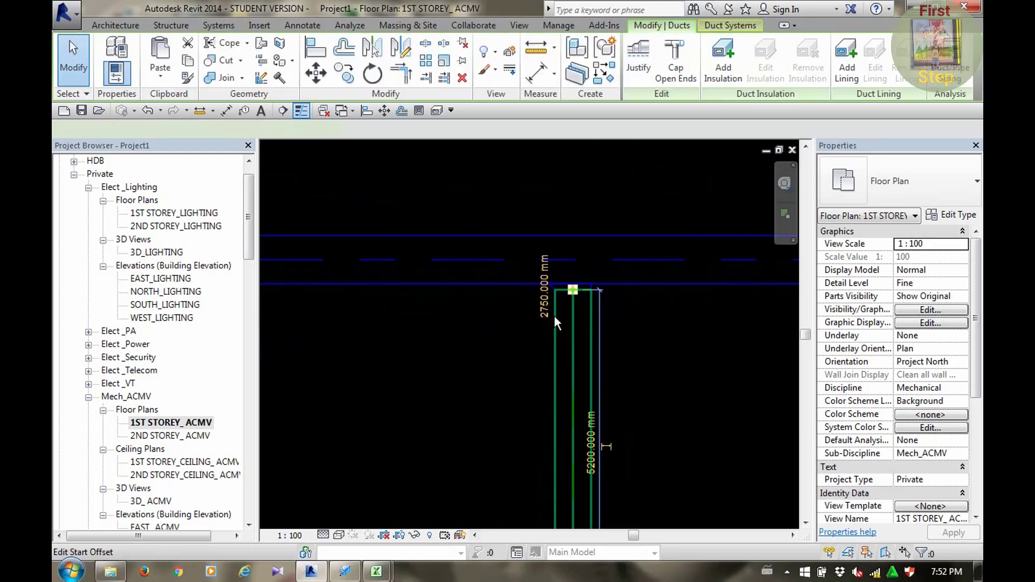
{"action": "left_click", "coordinate": [477, 282]}
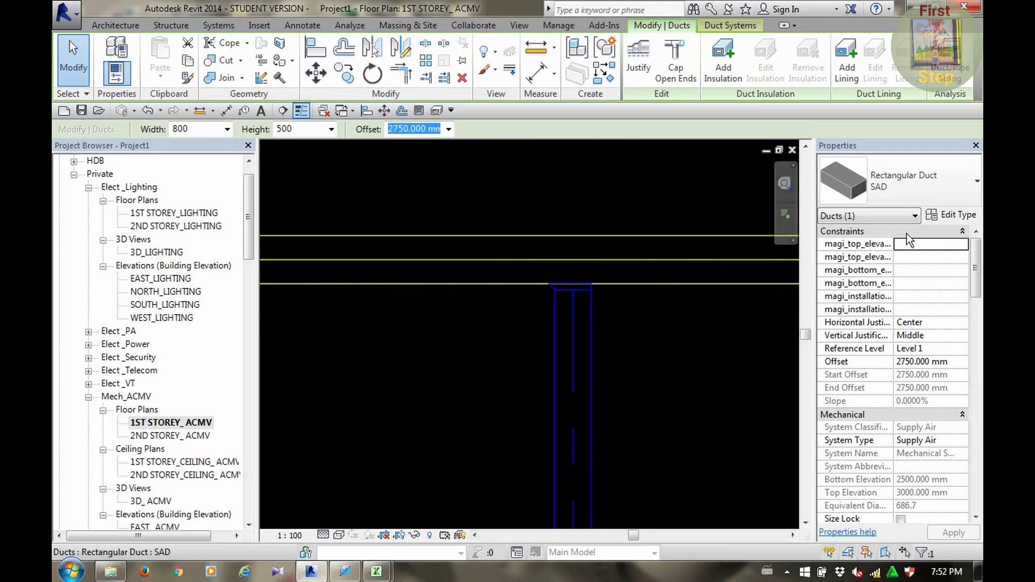
Set the SAD type's Junction fitting to M_Rectangular Takeoff: Standard and accept both dialogs
{"action": "left_click", "coordinate": [951, 215]}
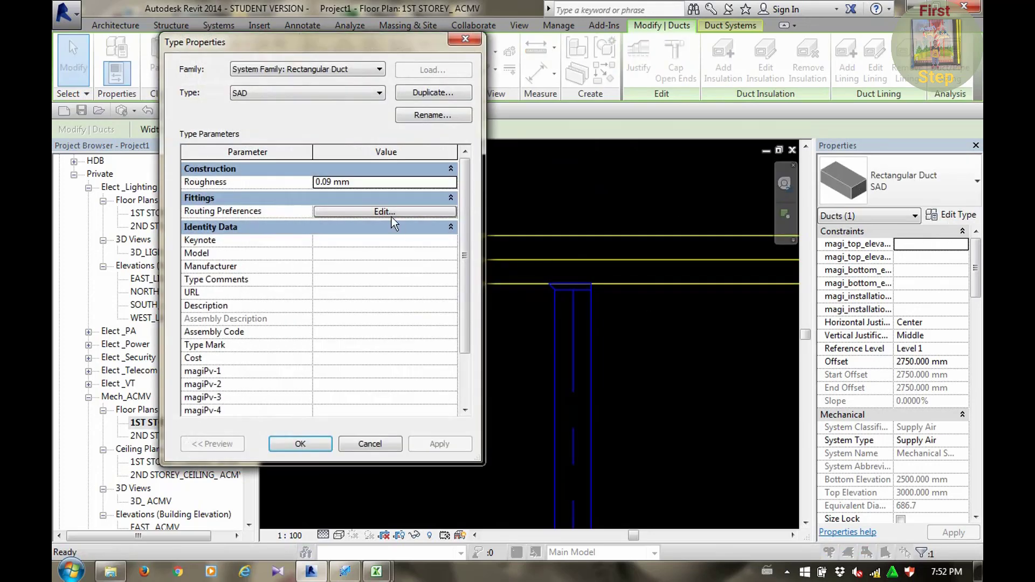
{"action": "left_click", "coordinate": [386, 211]}
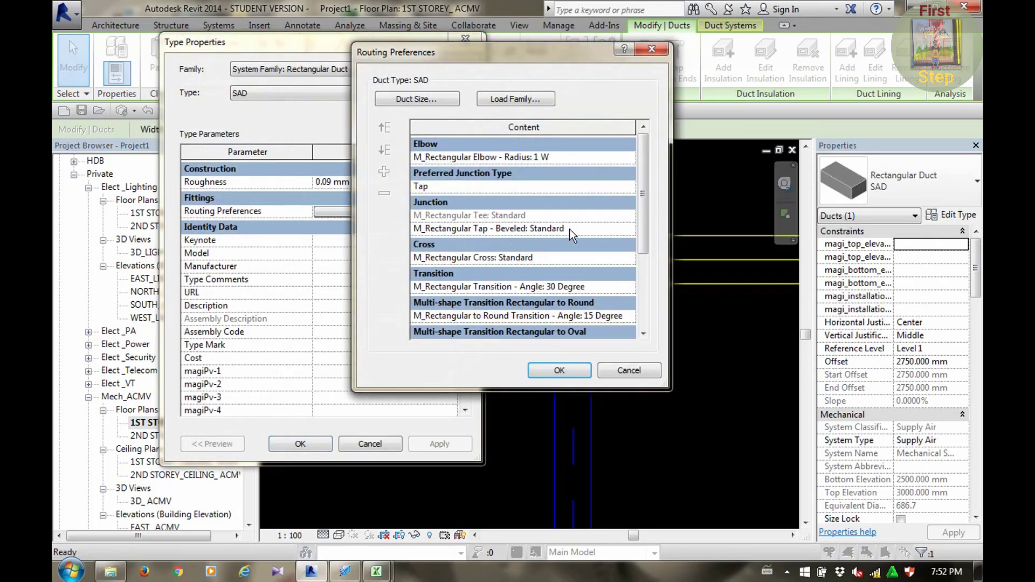
{"action": "left_click", "coordinate": [570, 229]}
{"action": "left_click", "coordinate": [629, 229]}
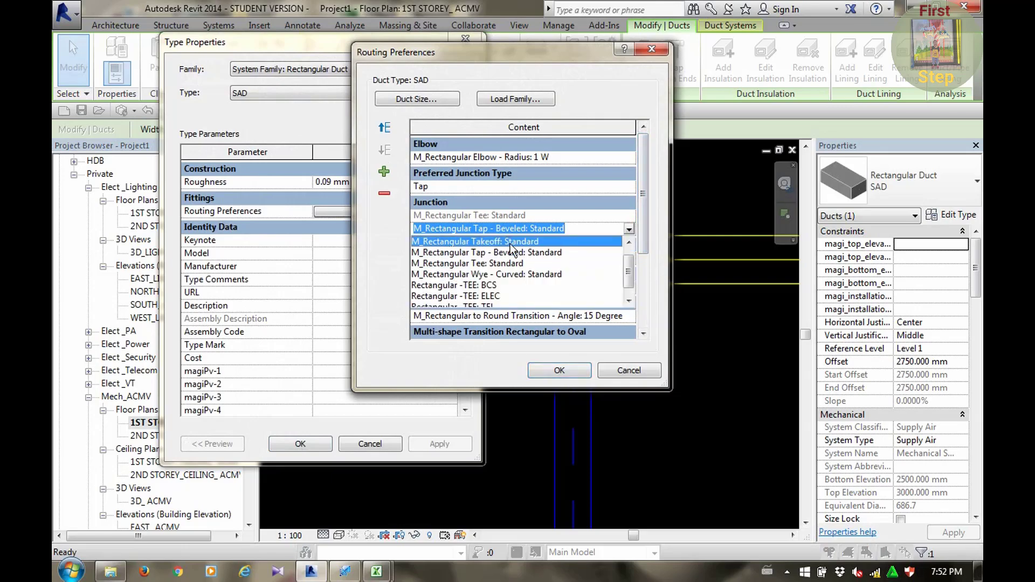
{"action": "left_click", "coordinate": [510, 243]}
{"action": "left_click", "coordinate": [561, 371]}
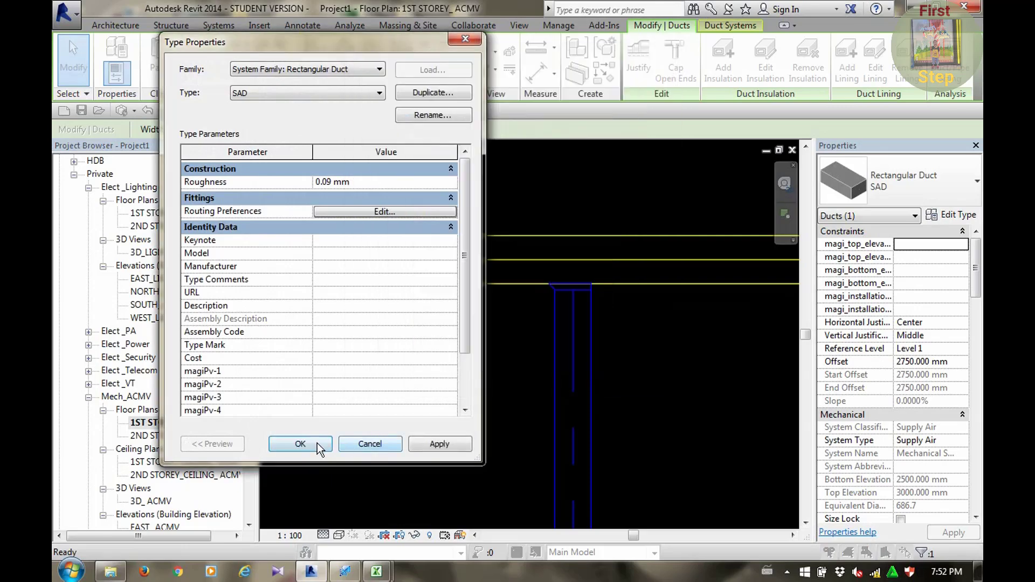
{"action": "left_click", "coordinate": [315, 443]}
{"action": "scroll", "coordinate": [513, 341], "scroll_direction": "down", "scroll_amount": 3}
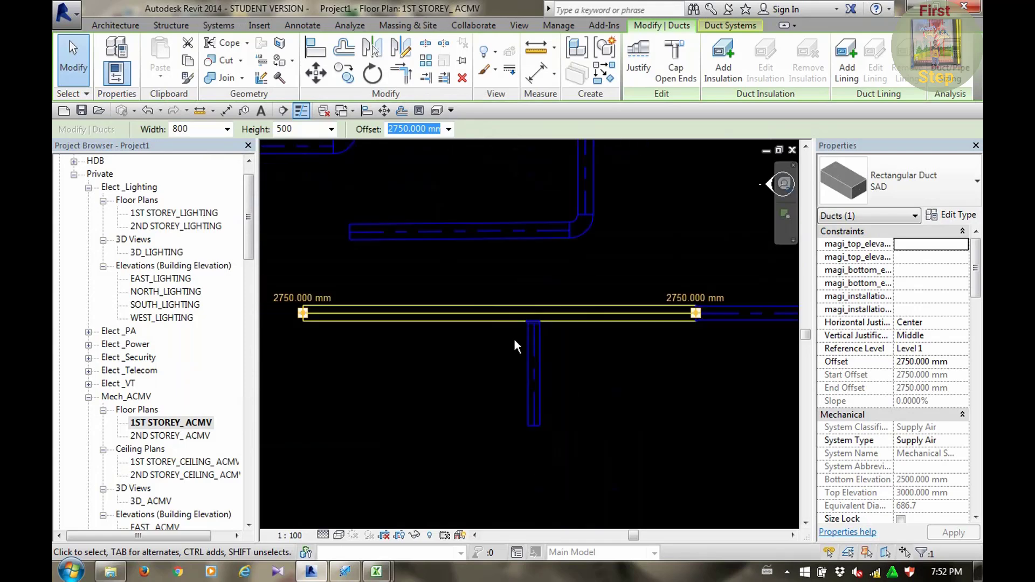
{"action": "scroll", "coordinate": [513, 338], "scroll_direction": "down", "scroll_amount": 2}
Draw a second 600-wide SAD branch duct running down from the main supply duct
{"action": "left_click", "coordinate": [470, 350]}
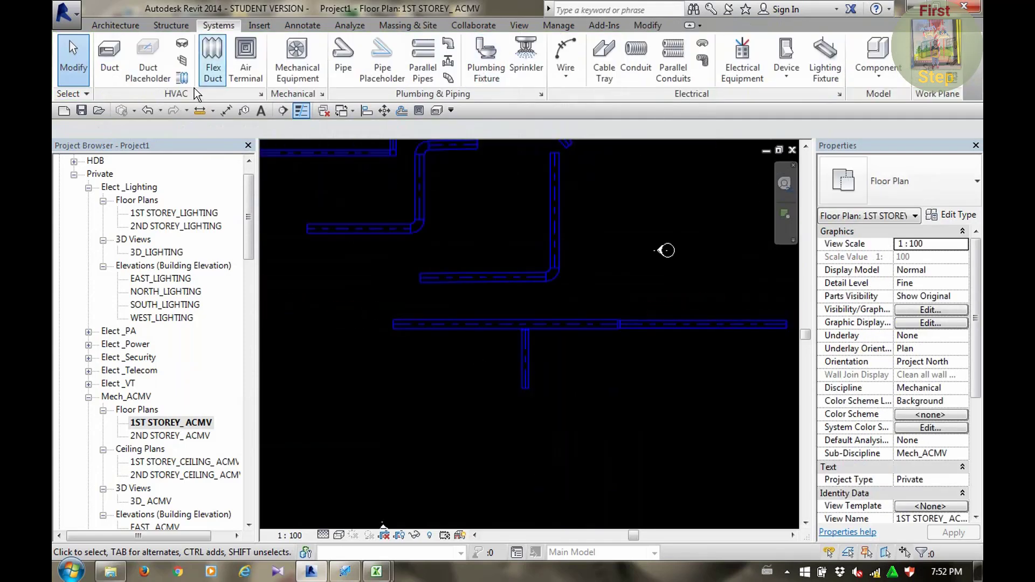
{"action": "left_click", "coordinate": [110, 74]}
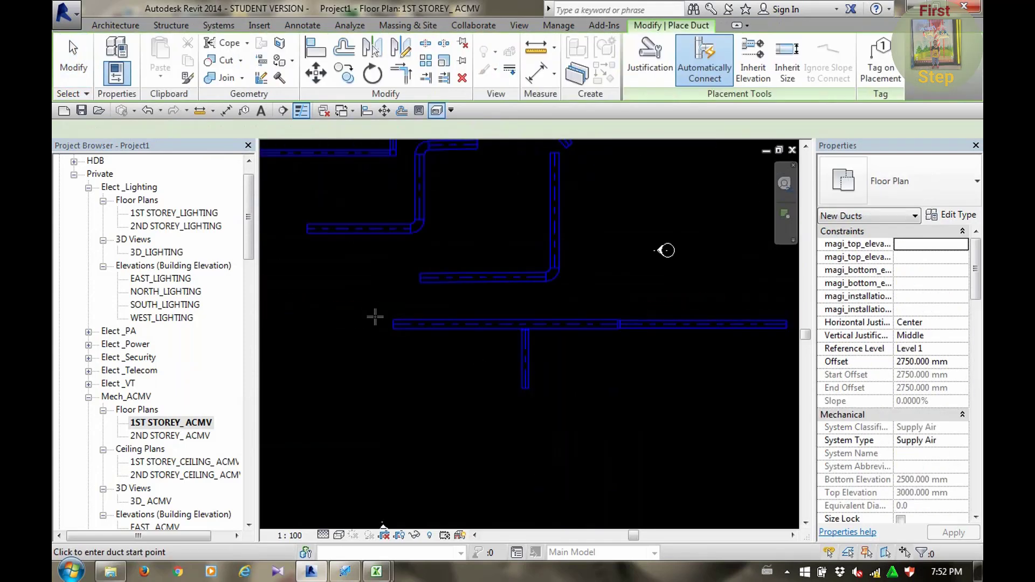
{"action": "scroll", "coordinate": [464, 330], "scroll_direction": "up", "scroll_amount": 1}
{"action": "scroll", "coordinate": [463, 330], "scroll_direction": "up", "scroll_amount": 1}
{"action": "left_click", "coordinate": [463, 326]}
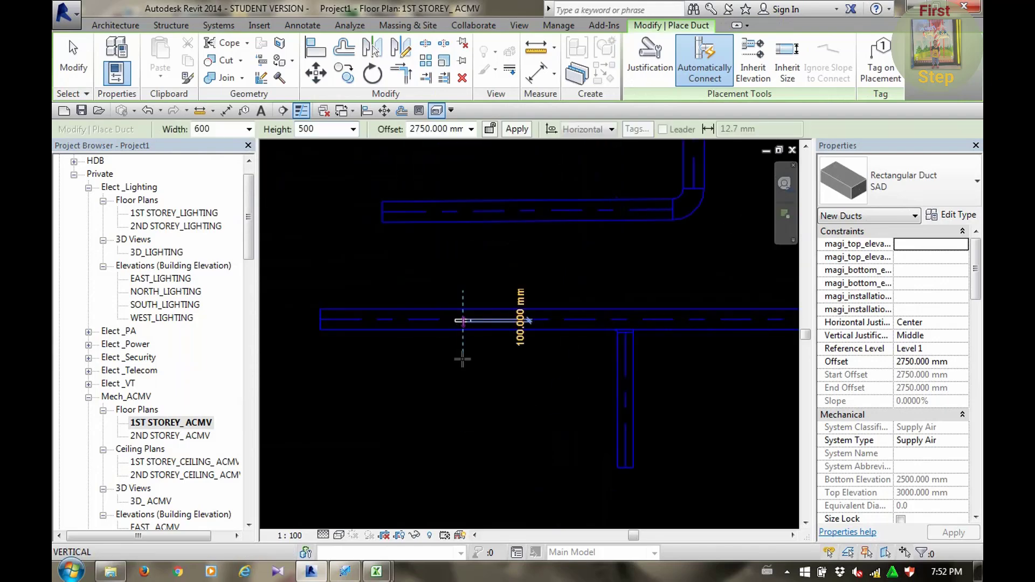
{"action": "left_click", "coordinate": [463, 408]}
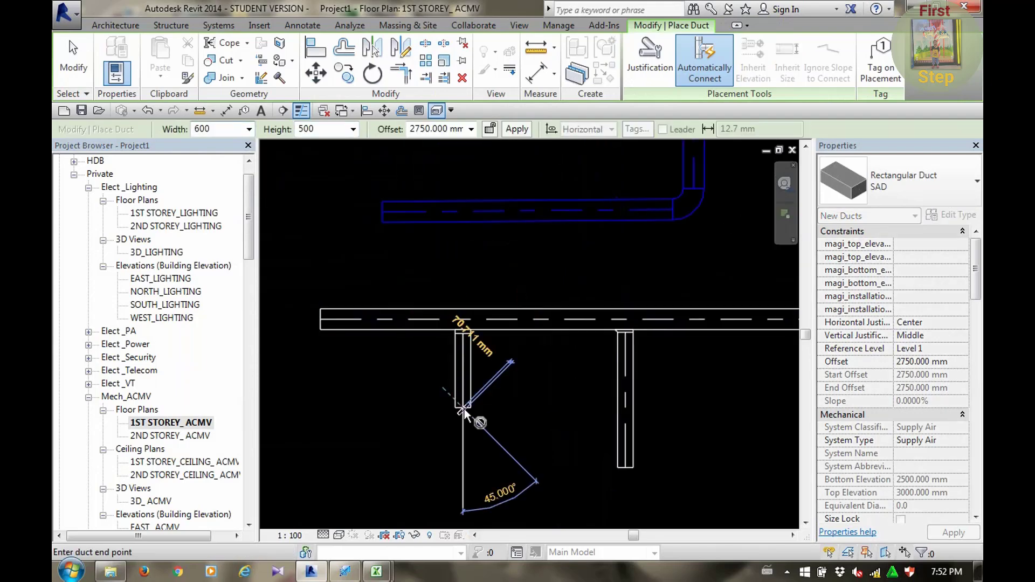
{"action": "key", "text": "Escape"}
{"action": "key", "text": "Escape"}
{"action": "scroll", "coordinate": [468, 353], "scroll_direction": "up", "scroll_amount": 1}
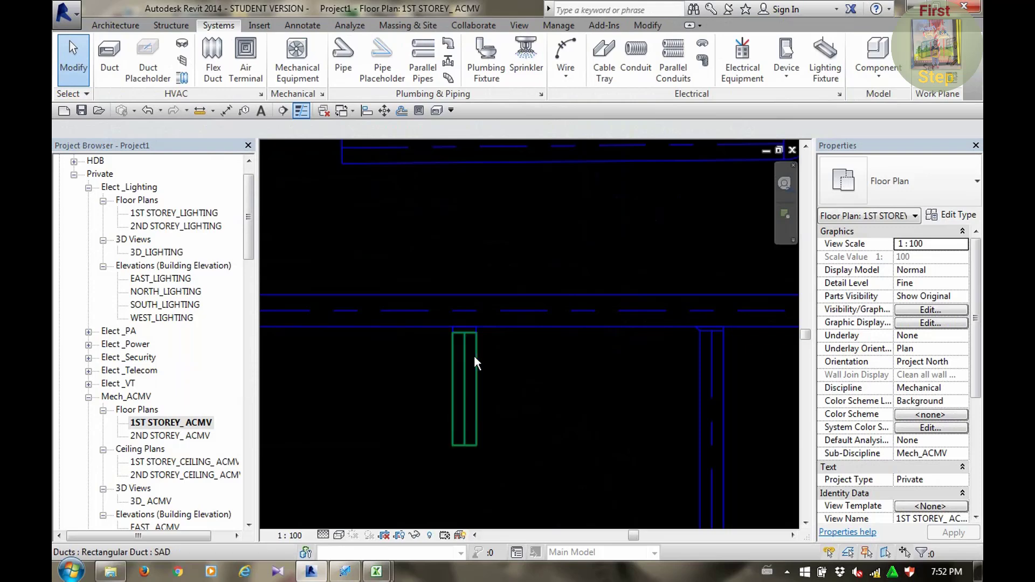
Tile the views with WT and zoom around the 3D view to inspect the new branch
{"action": "key", "text": "w"}
{"action": "key", "text": "t"}
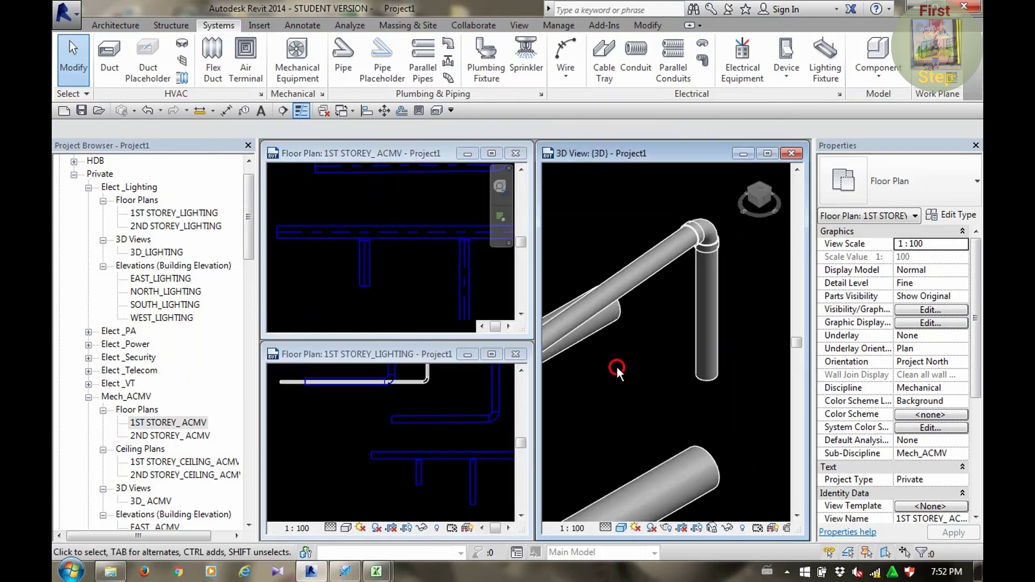
{"action": "scroll", "coordinate": [625, 349], "scroll_direction": "up", "scroll_amount": 2}
{"action": "scroll", "coordinate": [626, 348], "scroll_direction": "down", "scroll_amount": 3}
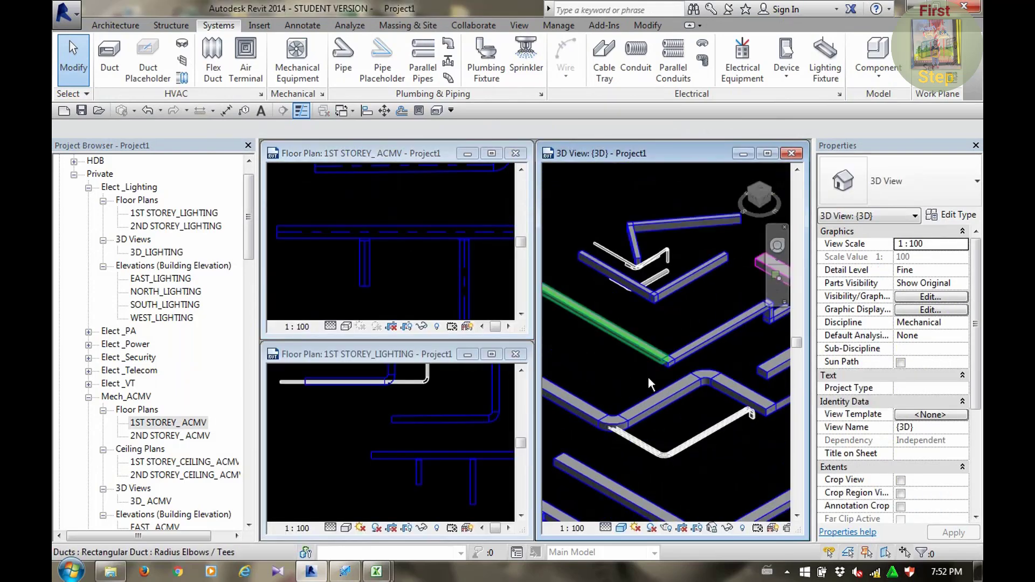
{"action": "mouse_move", "coordinate": [648, 377]}
{"action": "middle_mouse_down"}
{"action": "mouse_move", "coordinate": [702, 271]}
{"action": "mouse_move", "coordinate": [637, 389]}
{"action": "middle_mouse_up"}
{"action": "scroll", "coordinate": [637, 389], "scroll_direction": "up", "scroll_amount": 1}
{"action": "scroll", "coordinate": [682, 390], "scroll_direction": "up", "scroll_amount": 2}
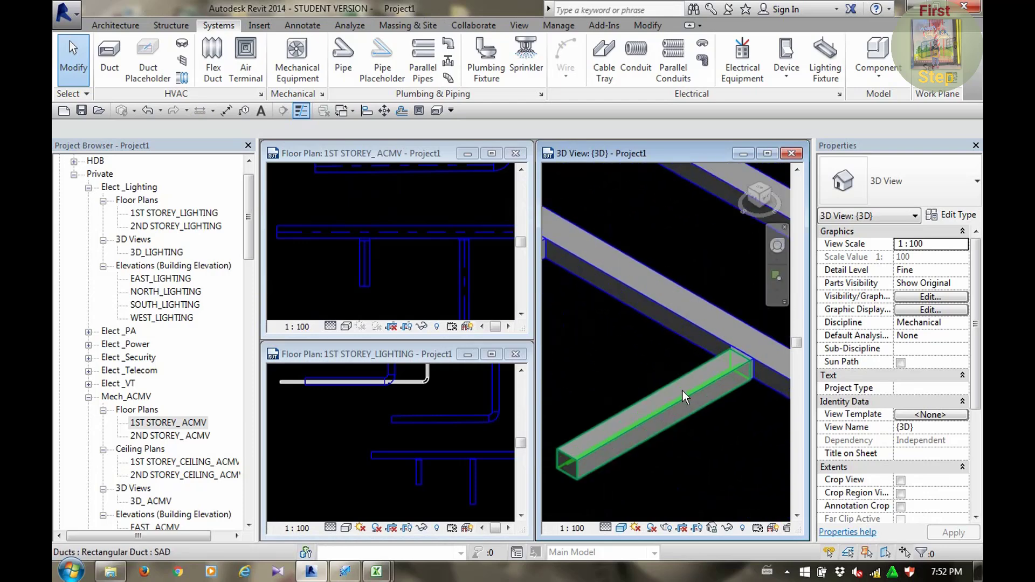
{"action": "scroll", "coordinate": [640, 405], "scroll_direction": "up", "scroll_amount": 2}
{"action": "scroll", "coordinate": [640, 405], "scroll_direction": "down", "scroll_amount": 3}
{"action": "scroll", "coordinate": [643, 389], "scroll_direction": "up", "scroll_amount": 1}
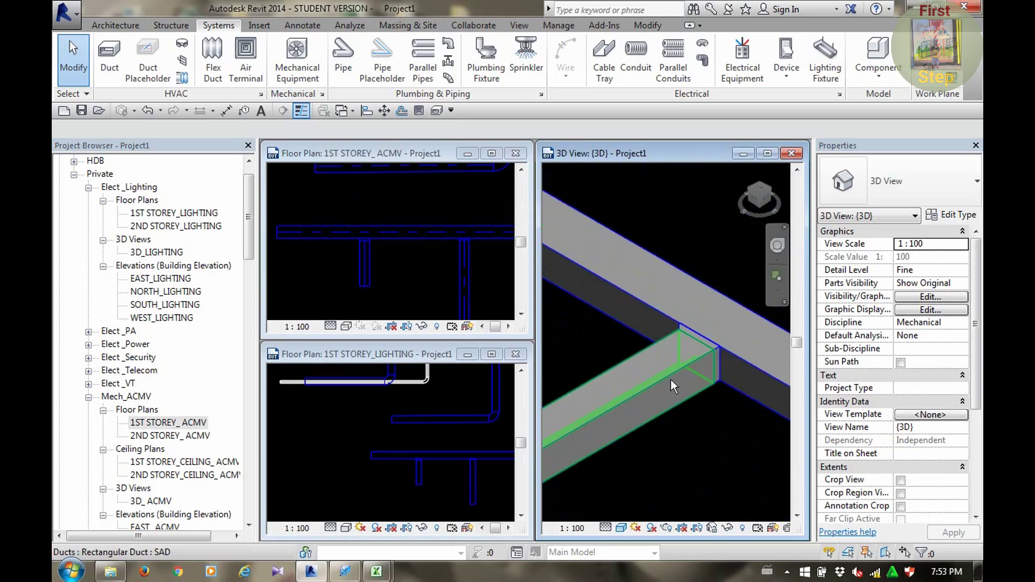
{"action": "scroll", "coordinate": [671, 379], "scroll_direction": "down", "scroll_amount": 2}
{"action": "scroll", "coordinate": [669, 377], "scroll_direction": "down", "scroll_amount": 2}
{"action": "scroll", "coordinate": [662, 361], "scroll_direction": "down", "scroll_amount": 2}
{"action": "scroll", "coordinate": [653, 344], "scroll_direction": "up", "scroll_amount": 3}
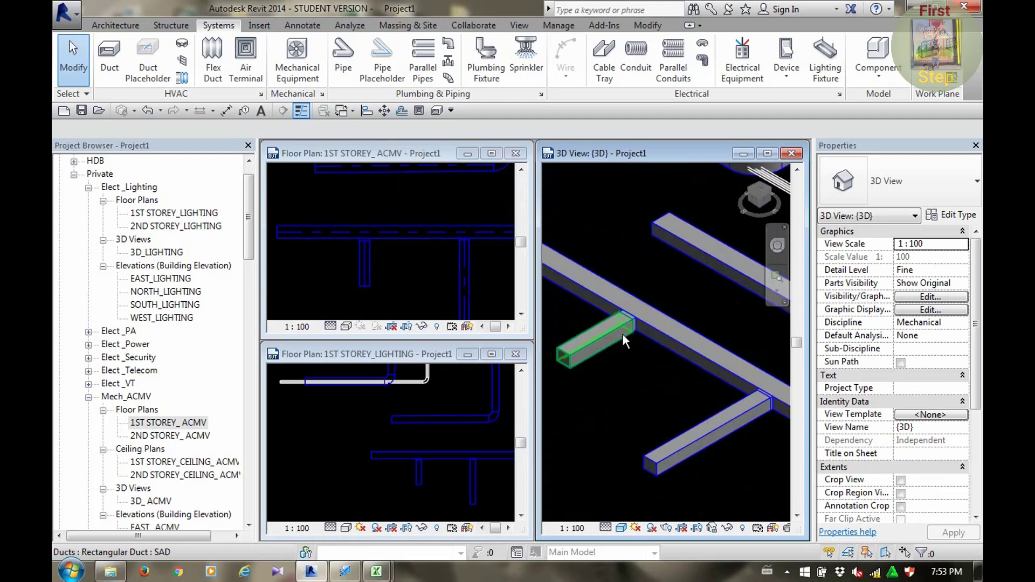
{"action": "scroll", "coordinate": [623, 335], "scroll_direction": "up", "scroll_amount": 1}
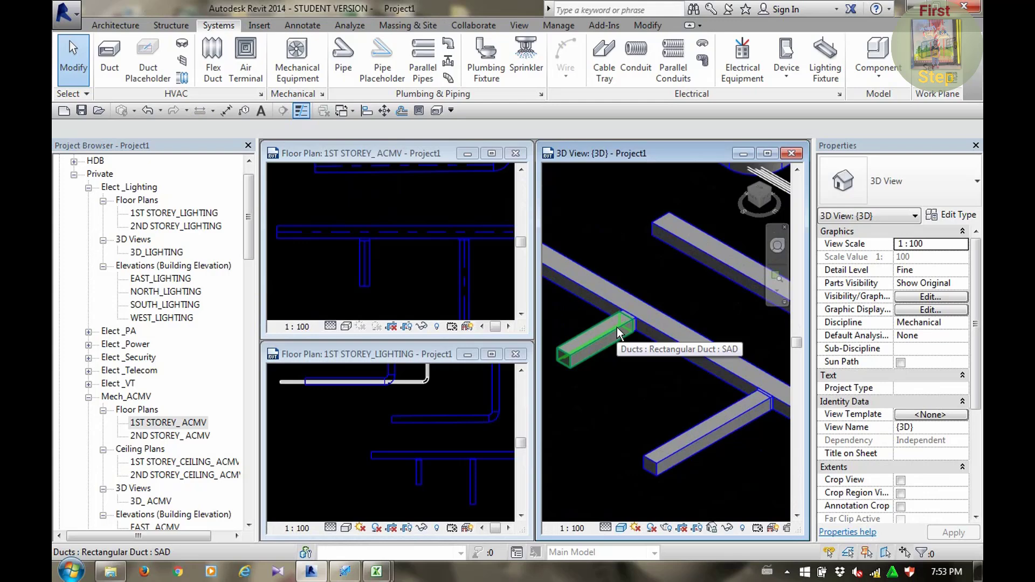
{"action": "scroll", "coordinate": [634, 398], "scroll_direction": "down", "scroll_amount": 3}
{"action": "scroll", "coordinate": [642, 400], "scroll_direction": "down", "scroll_amount": 2}
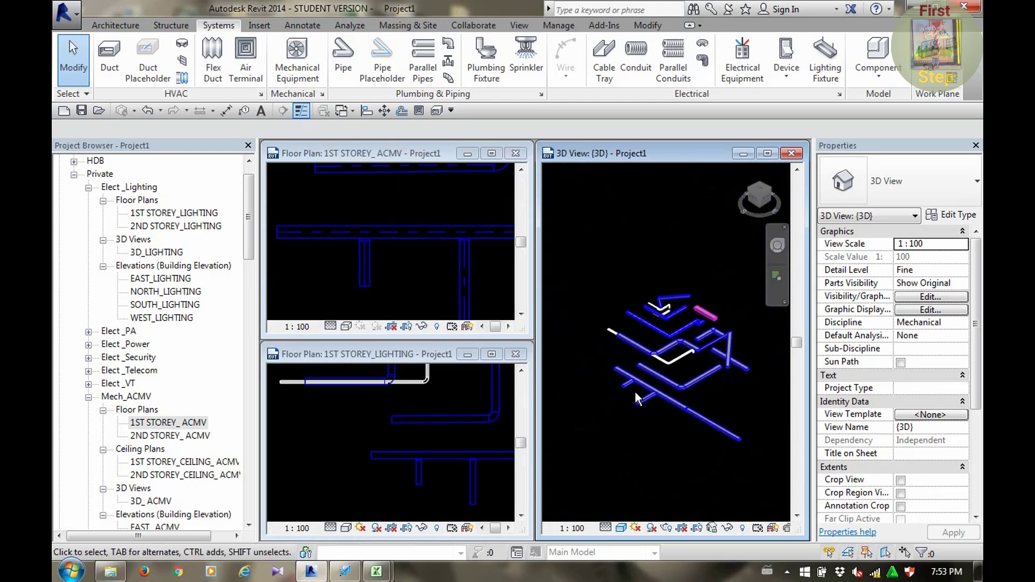
{"action": "scroll", "coordinate": [652, 404], "scroll_direction": "down", "scroll_amount": 2}
{"action": "scroll", "coordinate": [659, 403], "scroll_direction": "up", "scroll_amount": 3}
{"action": "scroll", "coordinate": [657, 394], "scroll_direction": "up", "scroll_amount": 2}
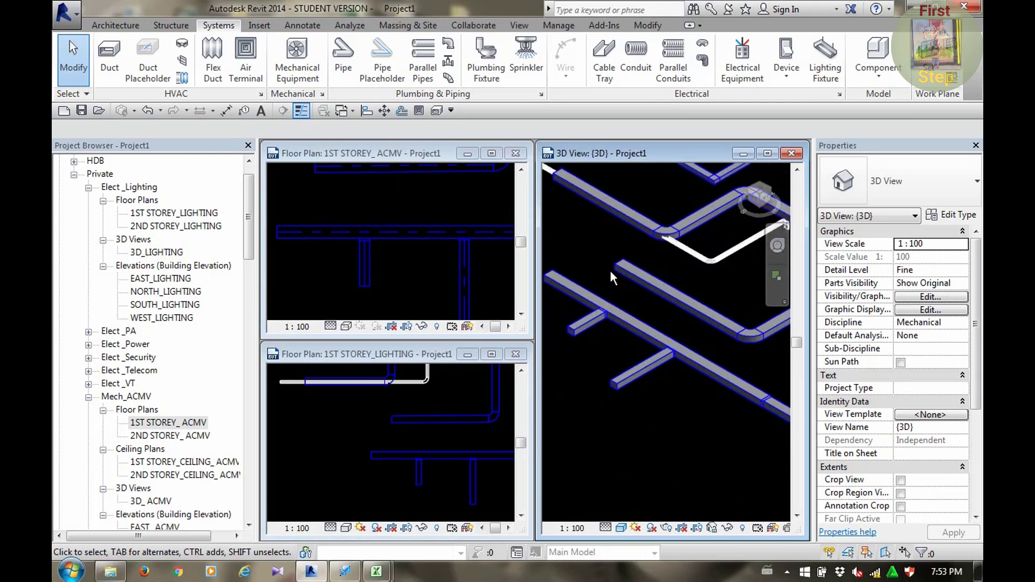
Close the 1ST STOREY_LIGHTING plan window, leaving the ACMV plan beside the 3D view
{"action": "left_click", "coordinate": [320, 429]}
{"action": "left_click", "coordinate": [405, 284]}
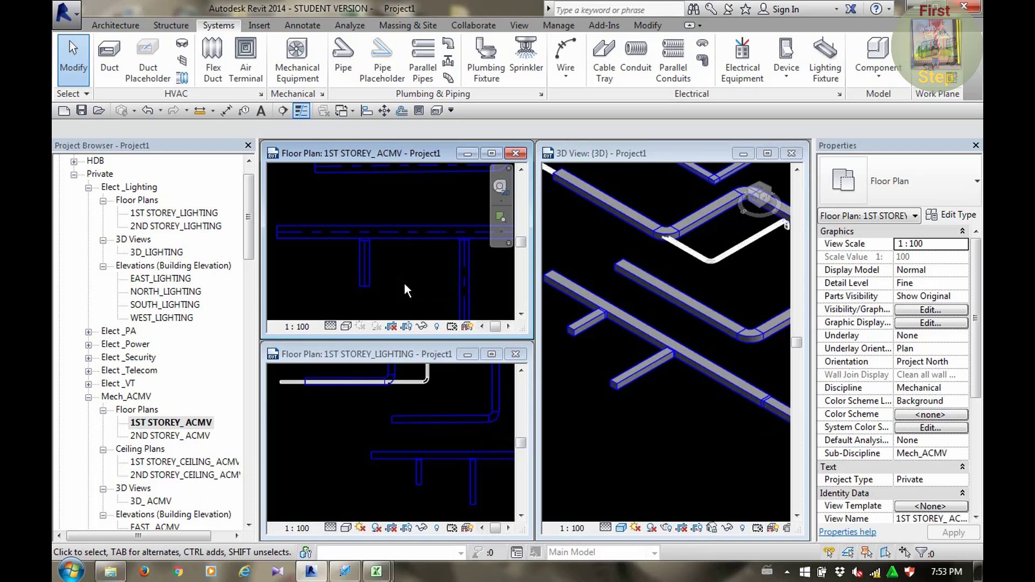
{"action": "left_click", "coordinate": [516, 354]}
Maximize the 1ST STOREY_ ACMV floor plan window
{"action": "left_click", "coordinate": [491, 154]}
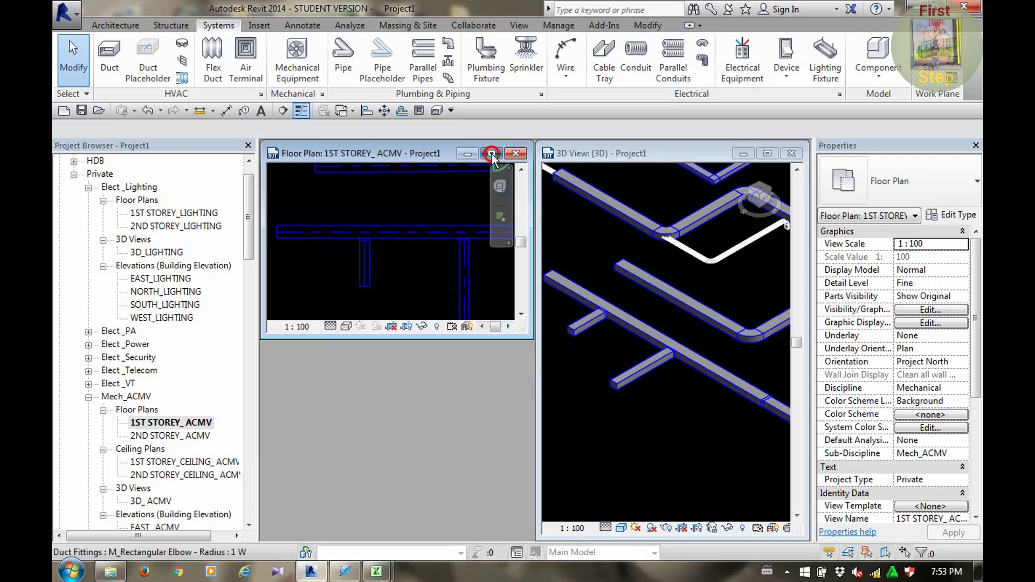
{"action": "scroll", "coordinate": [483, 344], "scroll_direction": "down", "scroll_amount": 2}
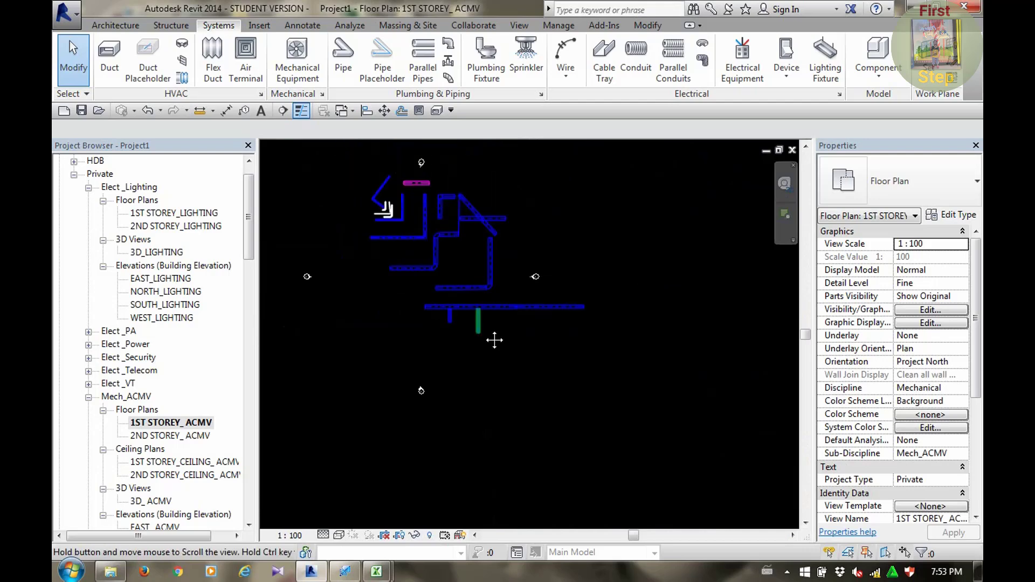
{"action": "scroll", "coordinate": [475, 315], "scroll_direction": "up", "scroll_amount": 2}
{"action": "scroll", "coordinate": [475, 315], "scroll_direction": "up", "scroll_amount": 2}
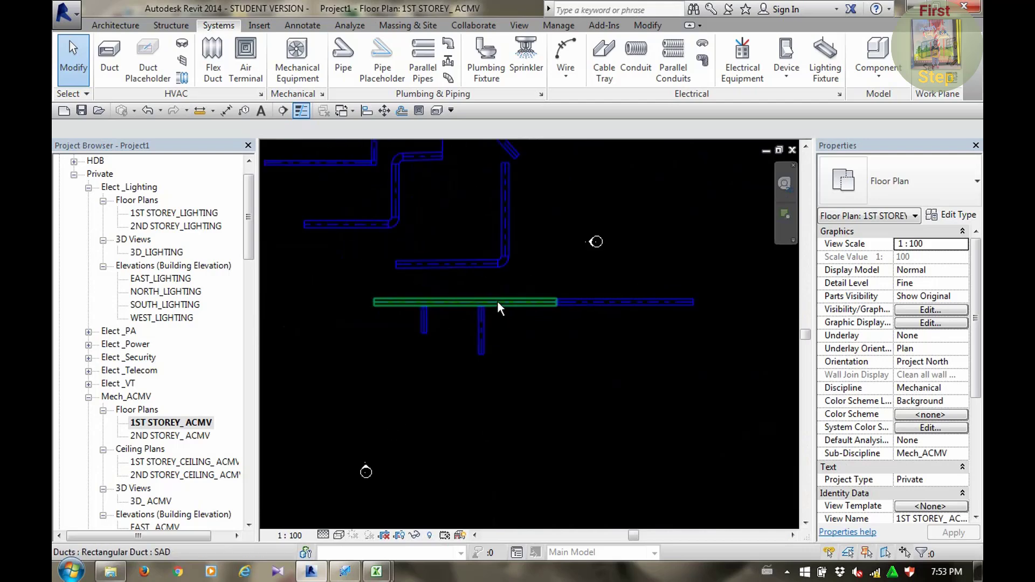
Begin duplicating the main duct's SAD type as RAD, then cancel both dialogs and deselect
{"action": "left_click", "coordinate": [525, 307]}
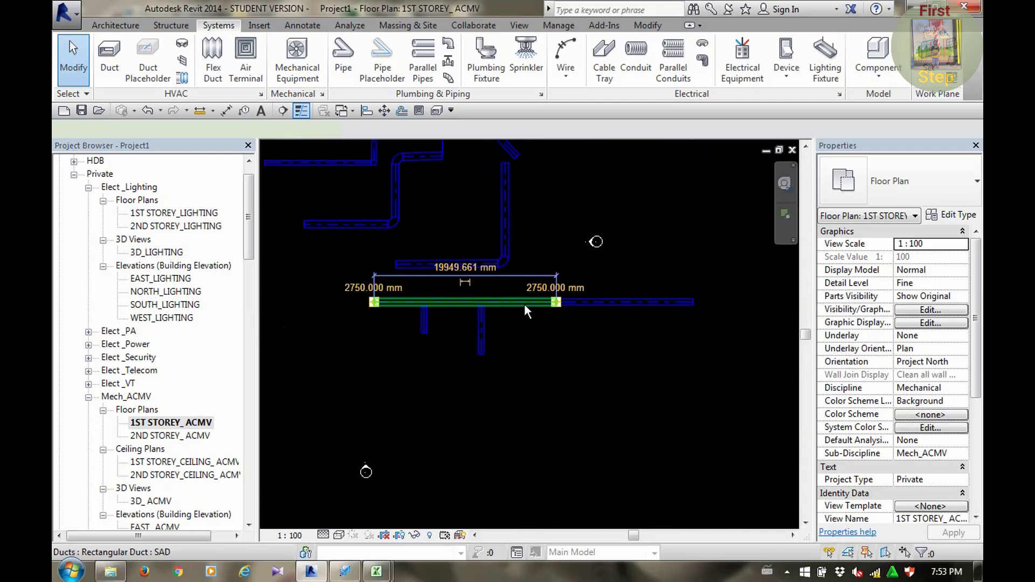
{"action": "left_click", "coordinate": [951, 216]}
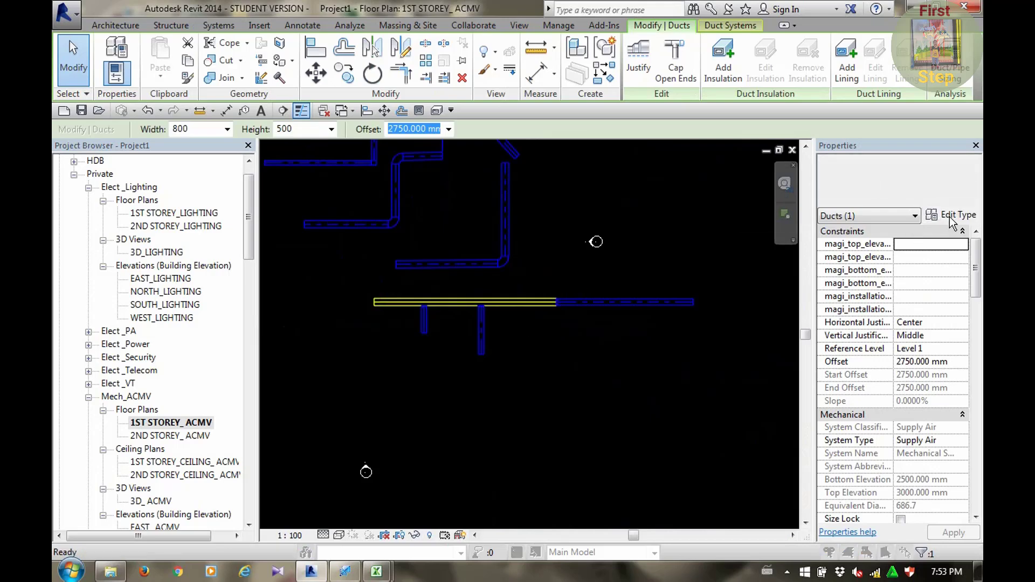
{"action": "left_click", "coordinate": [425, 93]}
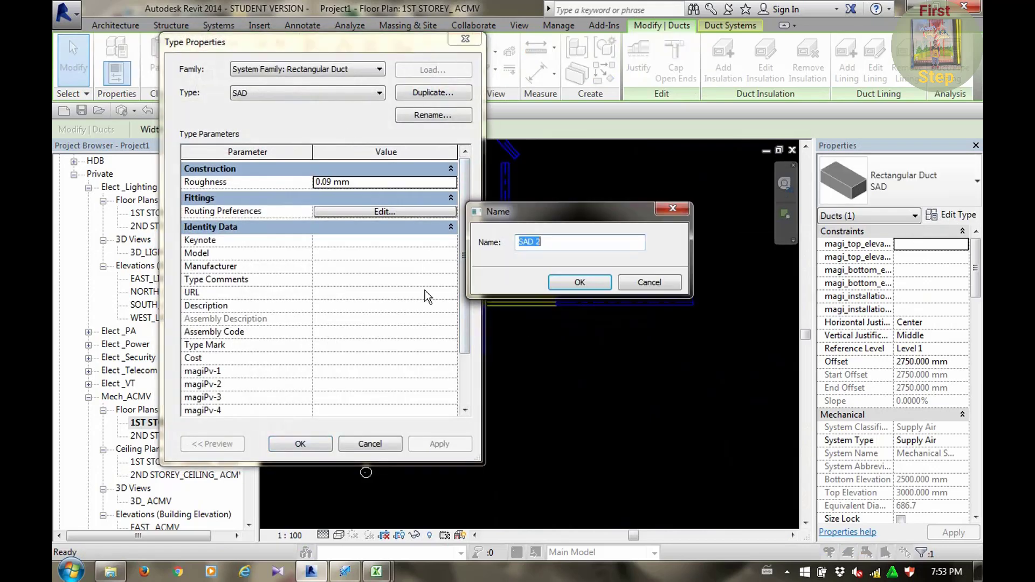
{"action": "type", "text": "RAD"}
{"action": "left_click", "coordinate": [684, 207]}
{"action": "left_click", "coordinate": [461, 47]}
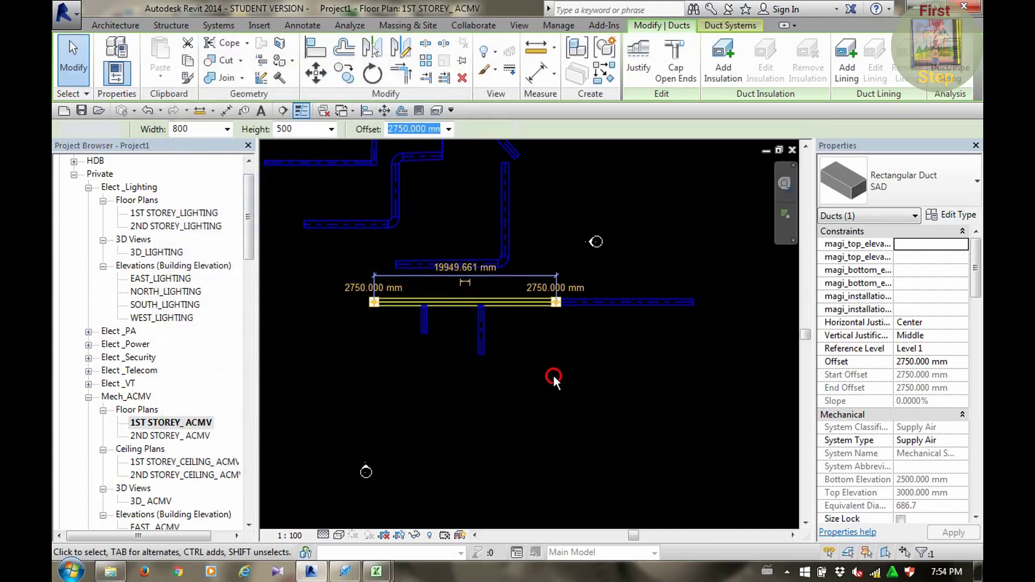
{"action": "left_click", "coordinate": [553, 375]}
{"action": "scroll", "coordinate": [555, 373], "scroll_direction": "down", "scroll_amount": 2}
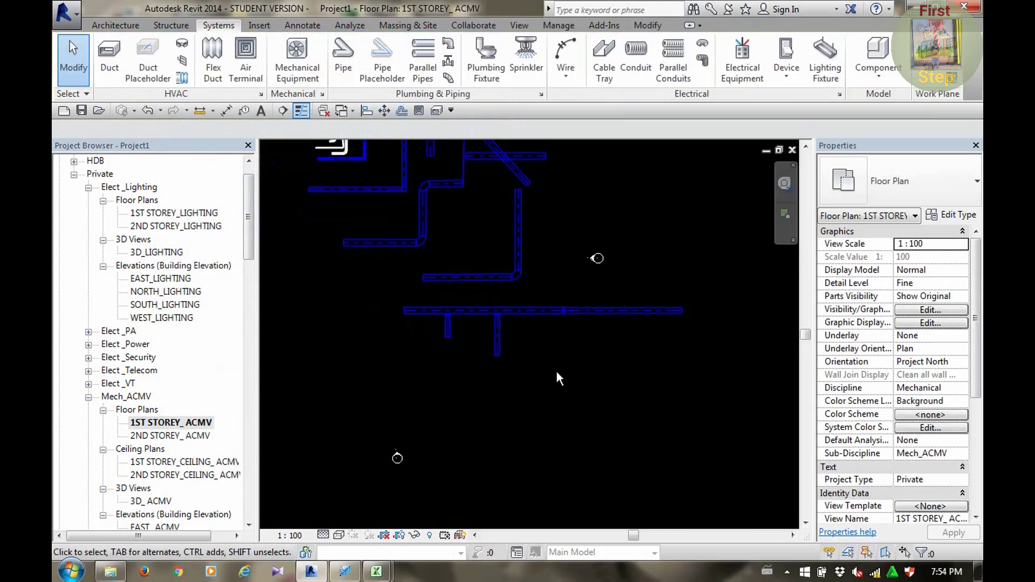
Start the Pipe tool and duplicate Plumbing Pipe as a new type named 'Water Pipe'
{"action": "left_click", "coordinate": [342, 59]}
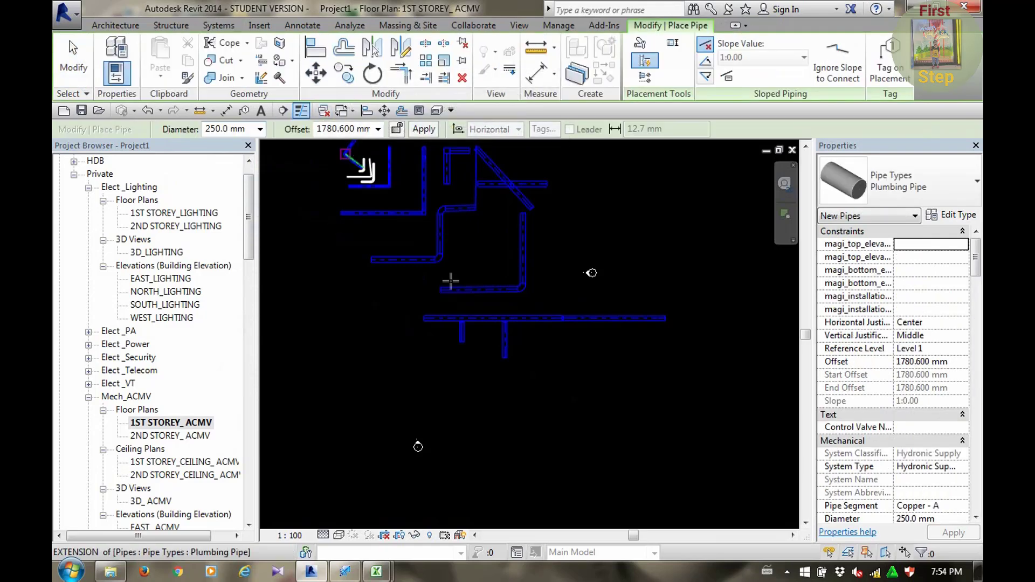
{"action": "middle_click_drag", "start_coordinate": [492, 321], "coordinate": [489, 268]}
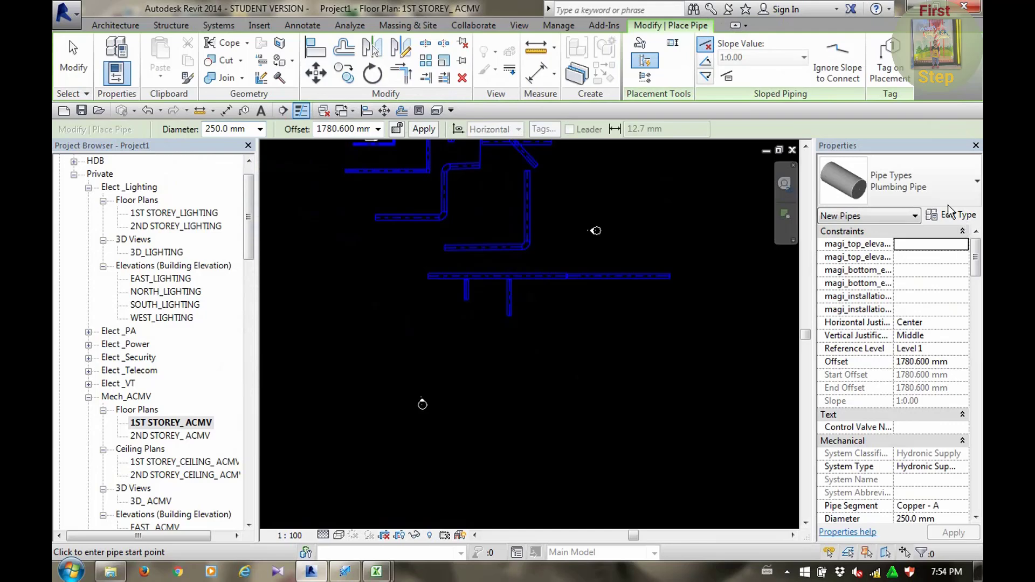
{"action": "left_click", "coordinate": [962, 215]}
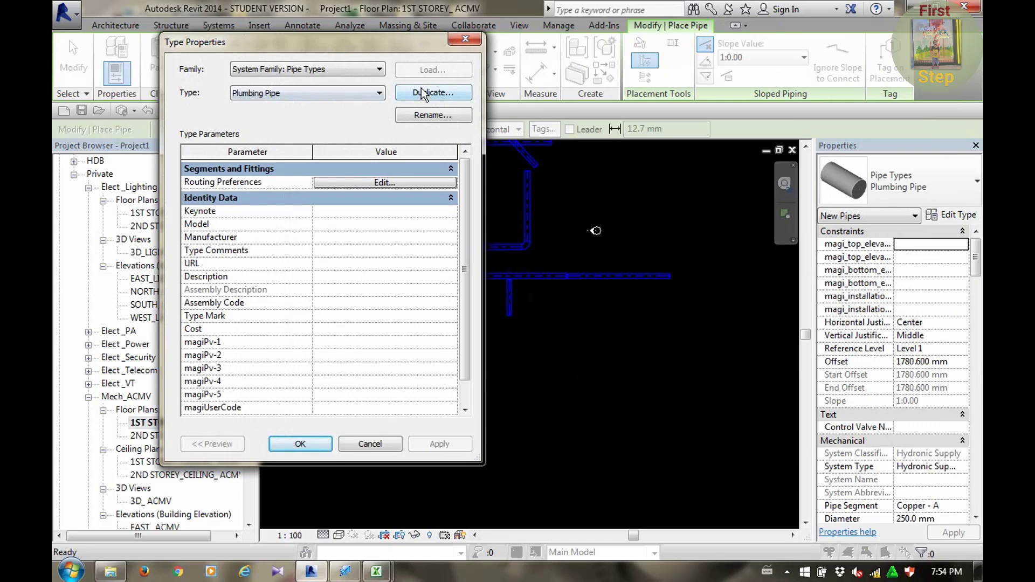
{"action": "left_click", "coordinate": [423, 94]}
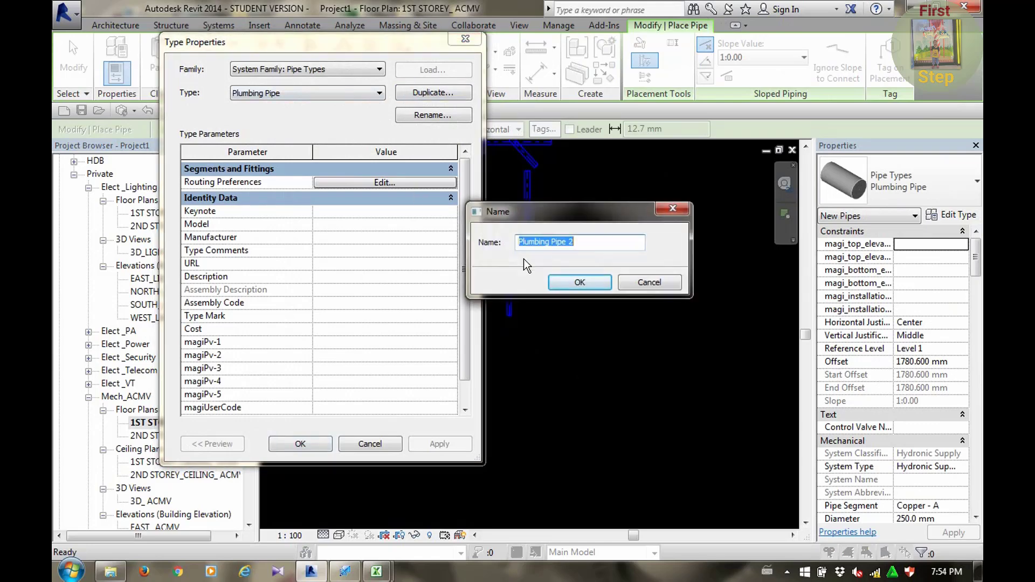
{"action": "type", "text": "WAT"}
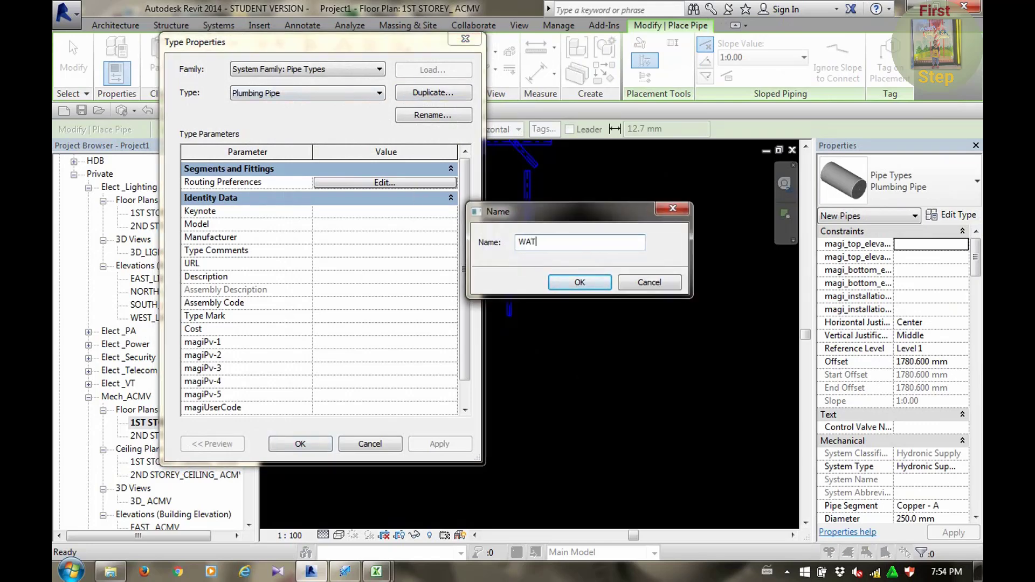
{"action": "type", "text": "ER PPE"}
{"action": "key", "text": "BackSpace"}
{"action": "key", "text": "BackSpace"}
{"action": "type", "text": "IPE"}
{"action": "key", "text": "BackSpace"}
{"action": "key", "text": "BackSpace"}
{"action": "key", "text": "BackSpace"}
{"action": "key", "text": "BackSpace"}
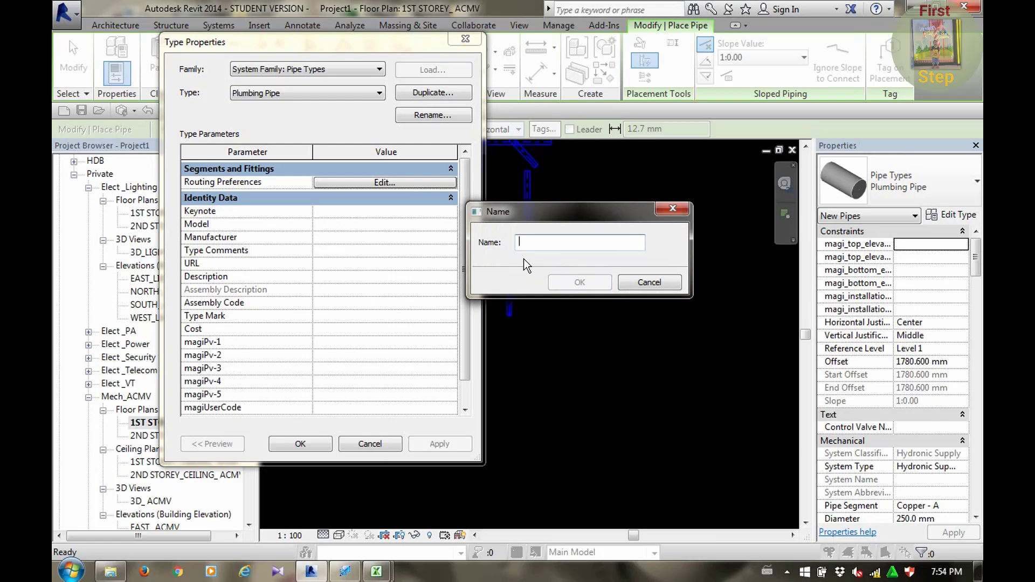
{"action": "type", "text": "Water "}
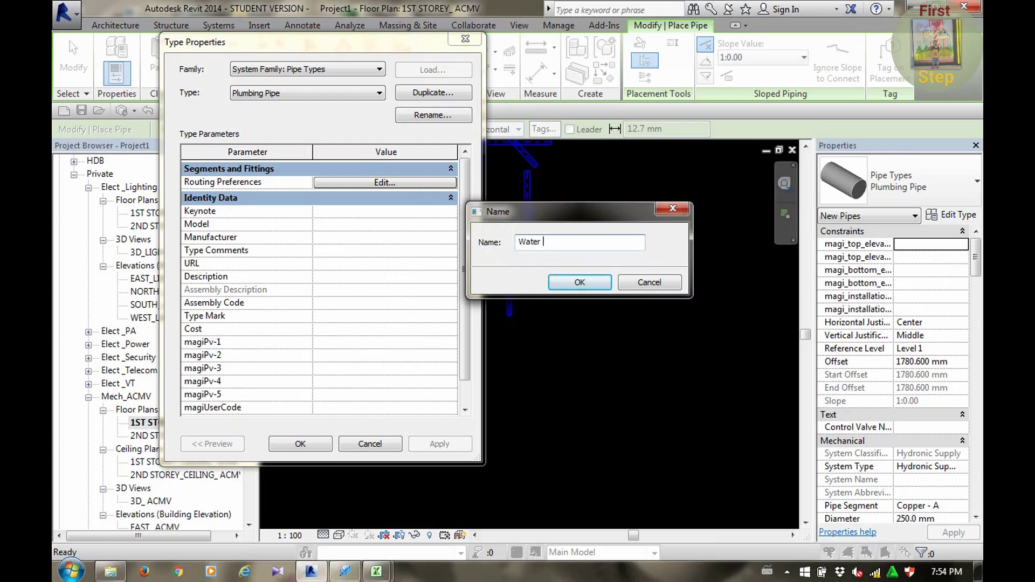
{"action": "type", "text": "Pipe"}
{"action": "left_click", "coordinate": [573, 281]}
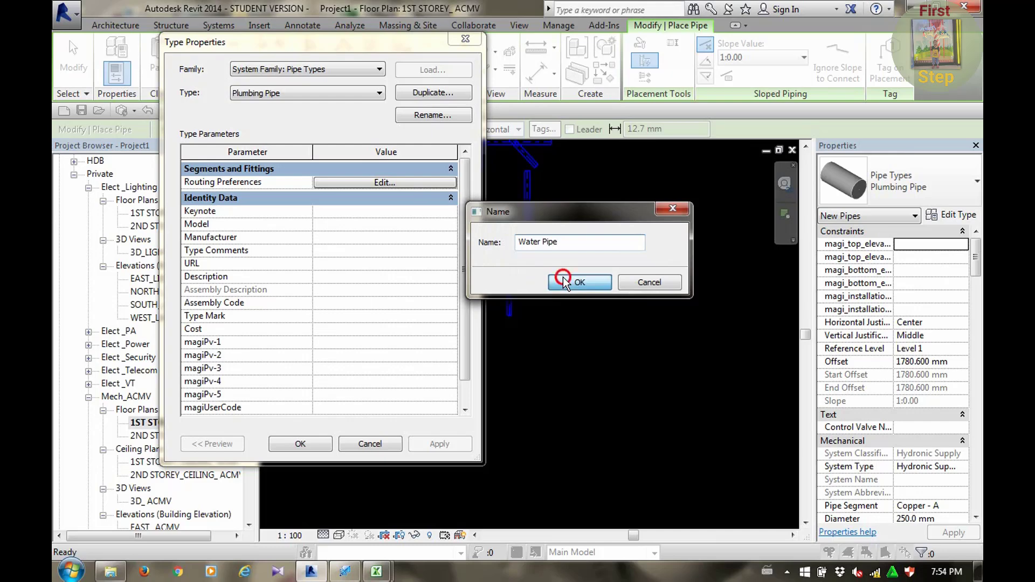
Open Water Pipe's routing preferences and browse the Elbow fittings, keeping PVC Sch 40 DWV
{"action": "left_click", "coordinate": [377, 183]}
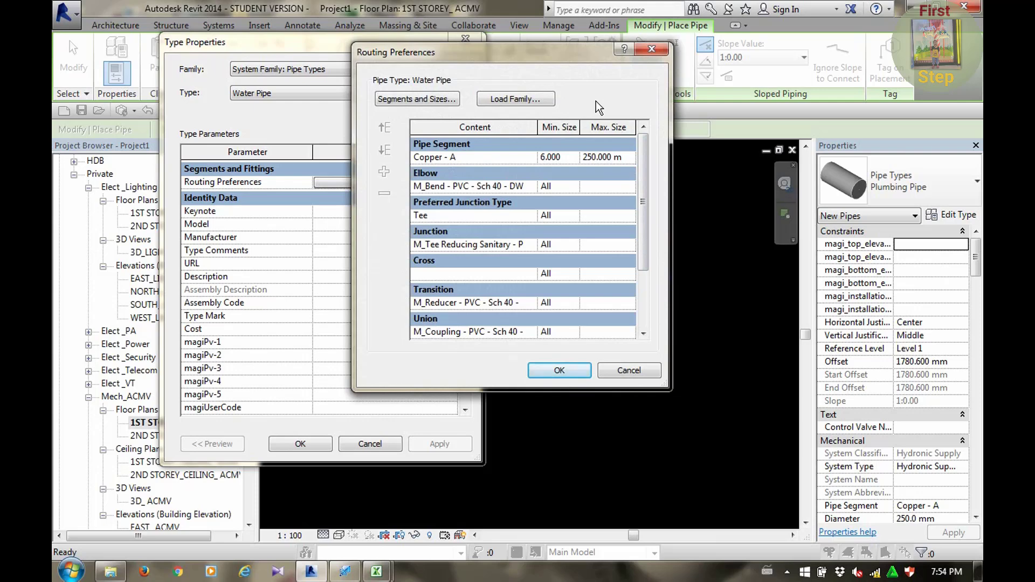
{"action": "left_click", "coordinate": [536, 188]}
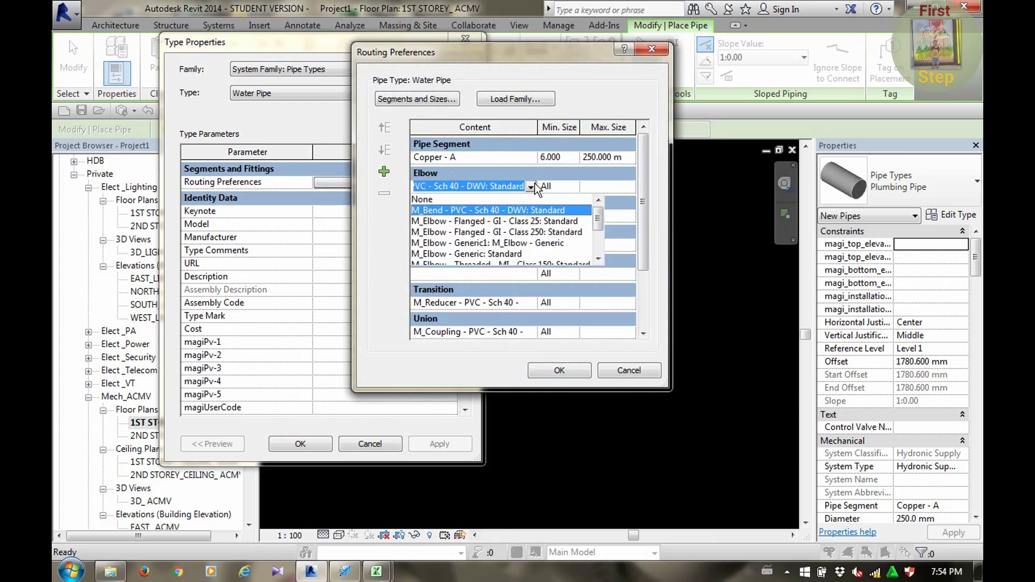
{"action": "left_click", "coordinate": [598, 259]}
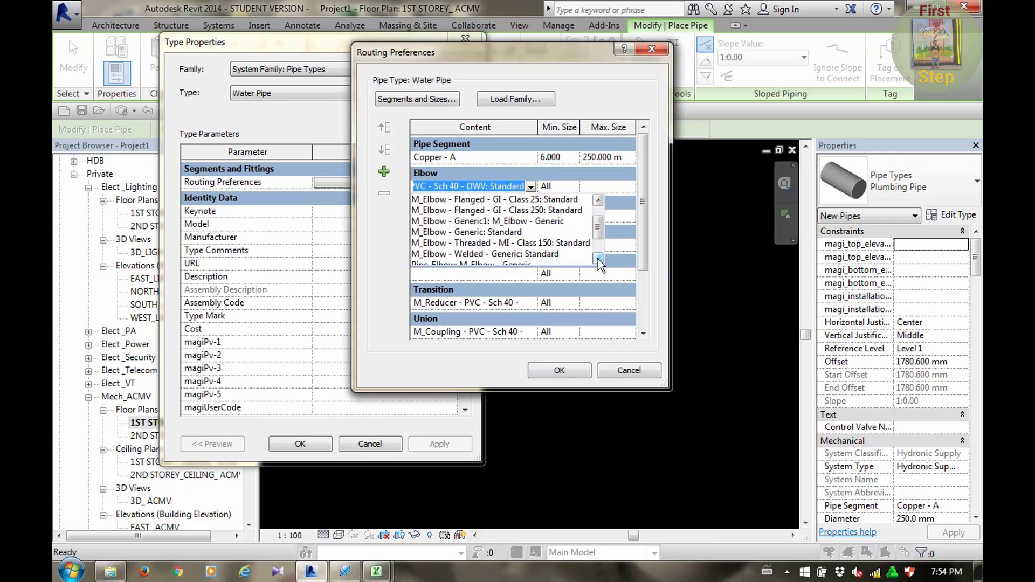
{"action": "left_click", "coordinate": [597, 259]}
{"action": "left_click", "coordinate": [598, 259]}
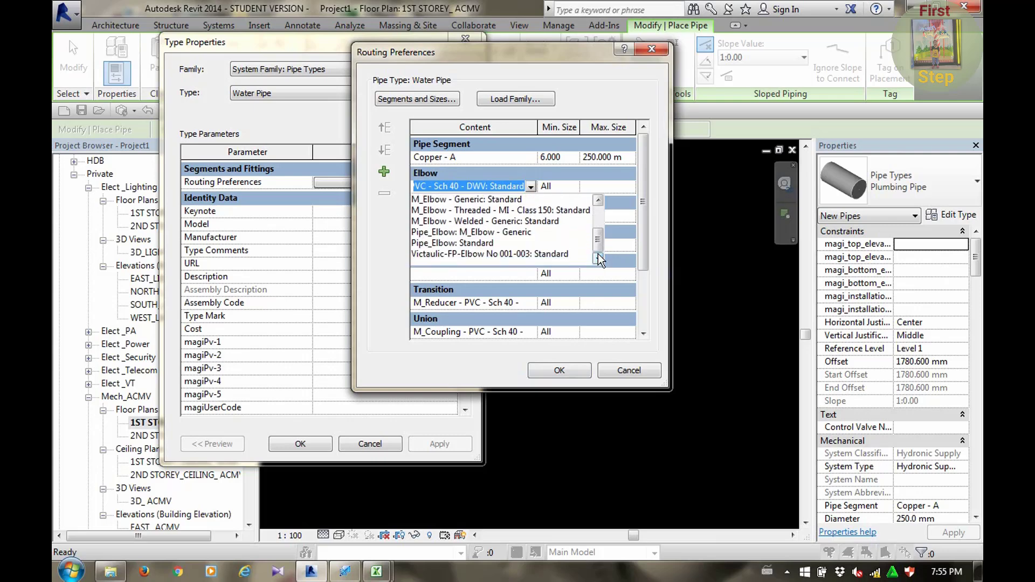
{"action": "left_click_drag", "start_coordinate": [598, 231], "coordinate": [598, 205]}
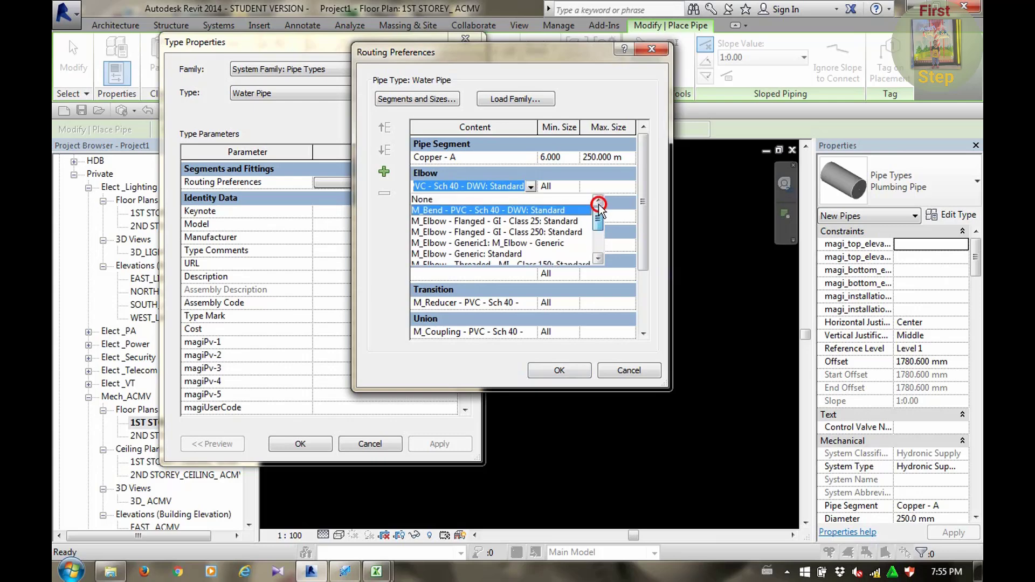
{"action": "left_click_drag", "start_coordinate": [599, 208], "coordinate": [596, 245]}
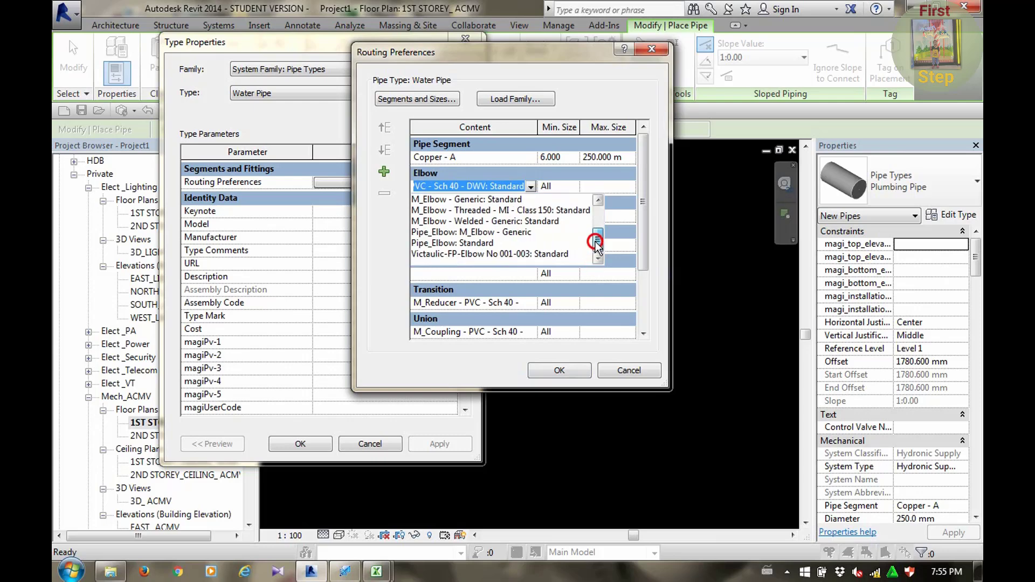
{"action": "left_click_drag", "start_coordinate": [596, 246], "coordinate": [599, 204]}
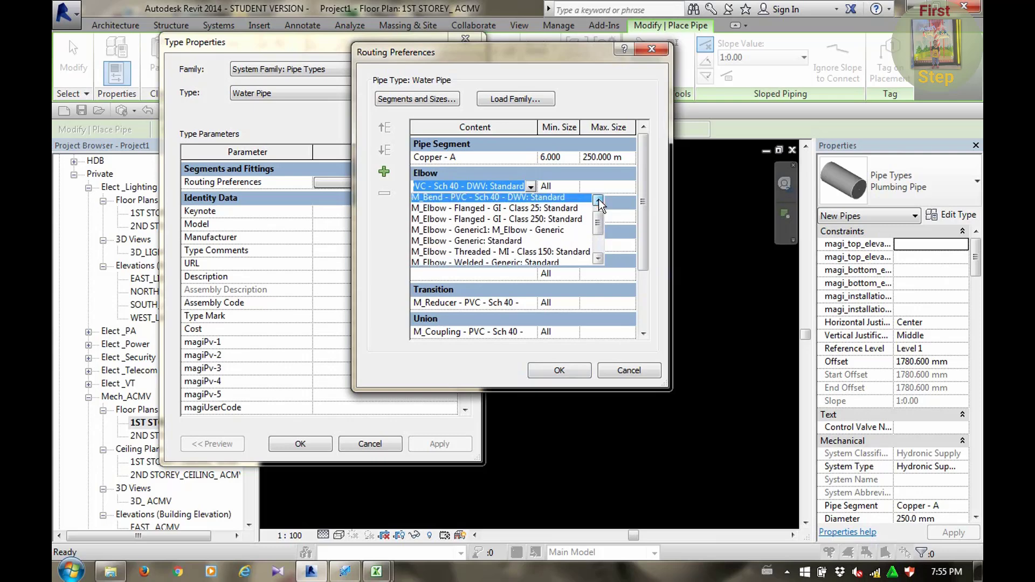
{"action": "left_click", "coordinate": [599, 201]}
{"action": "left_click", "coordinate": [515, 162]}
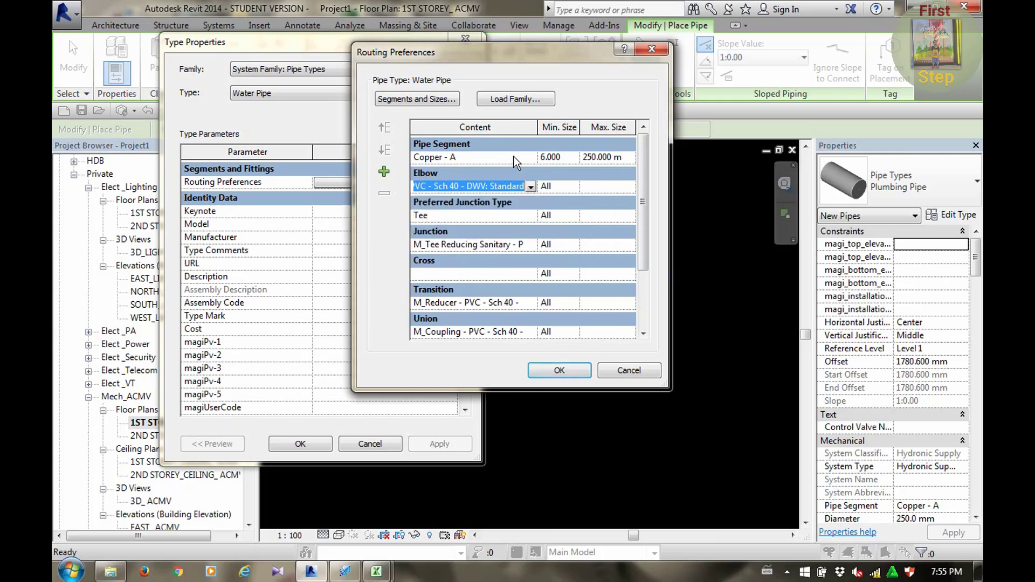
Set the Water Pipe segment to Plastic - Schedule 40 with a 15.000 minimum size
{"action": "left_click", "coordinate": [531, 159]}
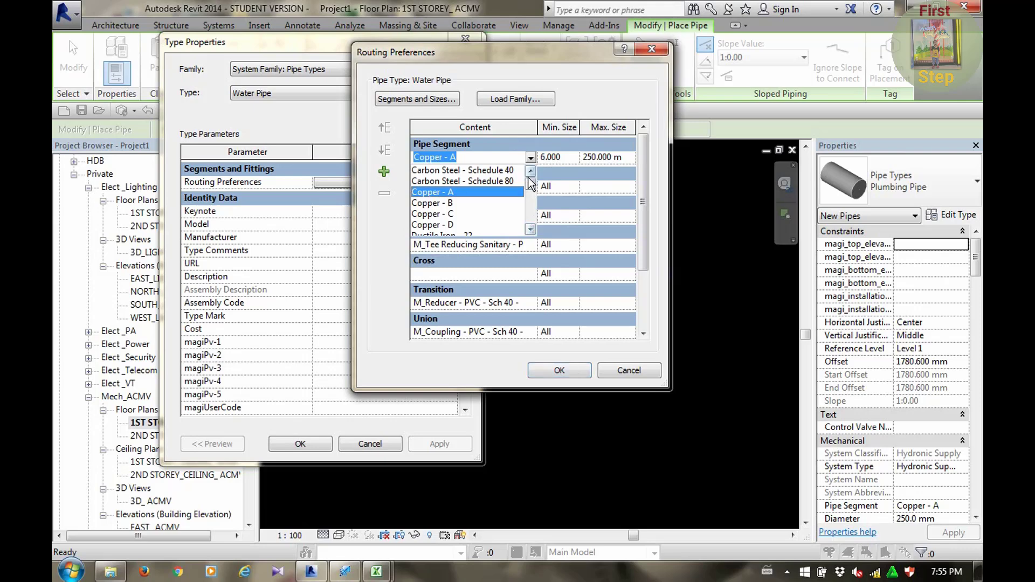
{"action": "left_click", "coordinate": [530, 230]}
{"action": "left_click", "coordinate": [530, 231]}
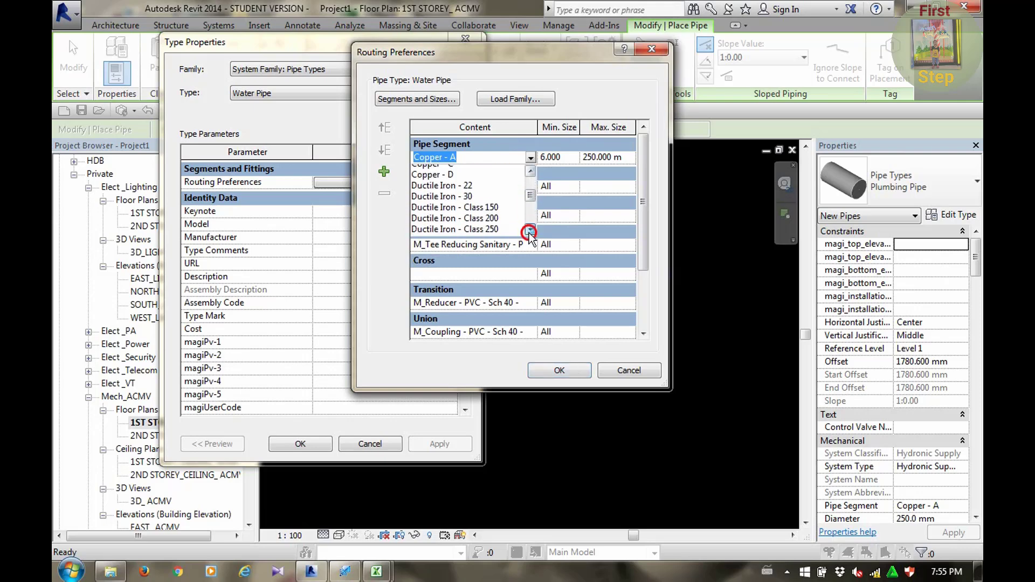
{"action": "left_click", "coordinate": [530, 230]}
{"action": "left_click", "coordinate": [530, 231]}
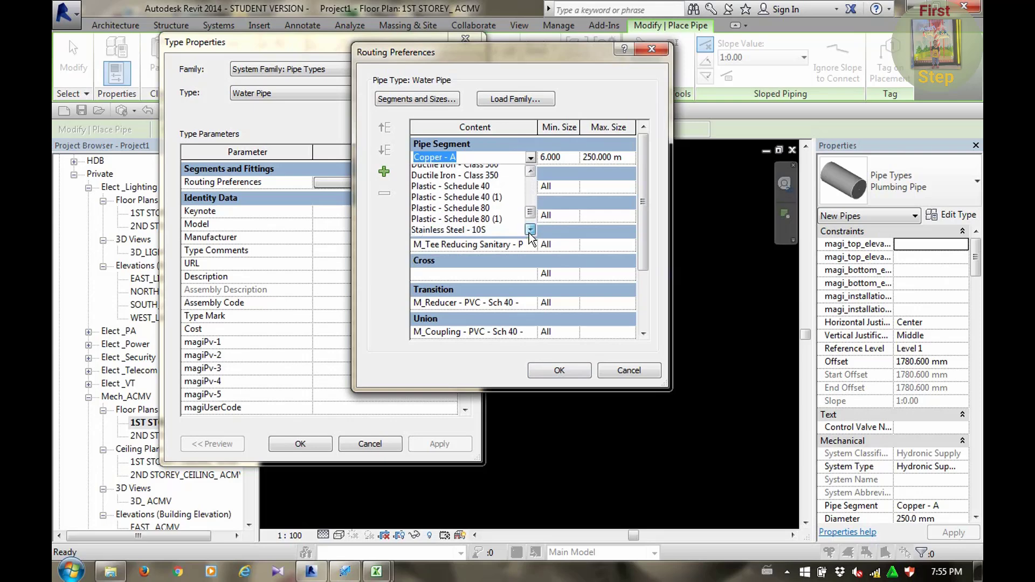
{"action": "left_click", "coordinate": [530, 230]}
{"action": "left_click", "coordinate": [529, 172]}
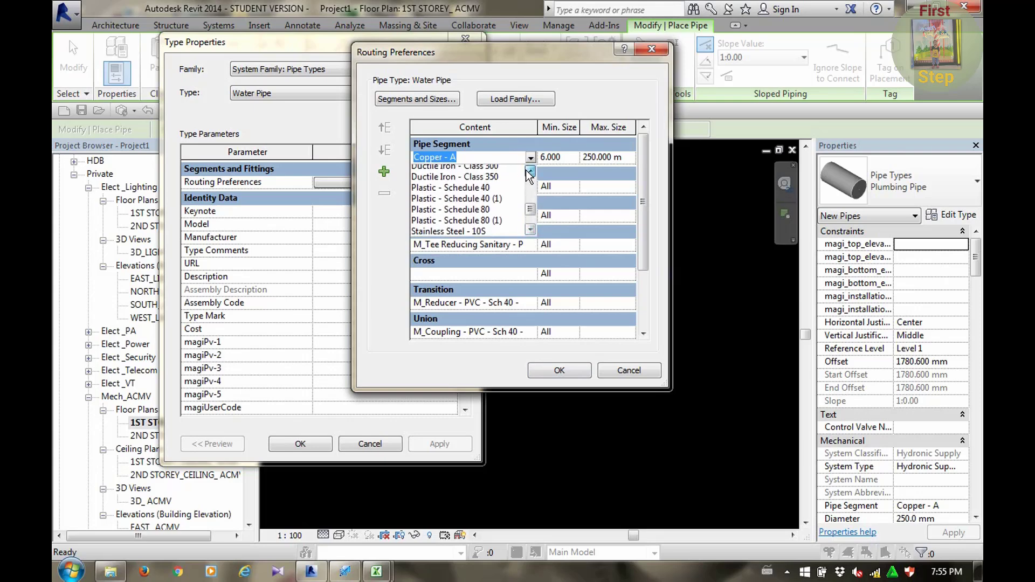
{"action": "left_click", "coordinate": [530, 171]}
{"action": "left_click", "coordinate": [473, 208]}
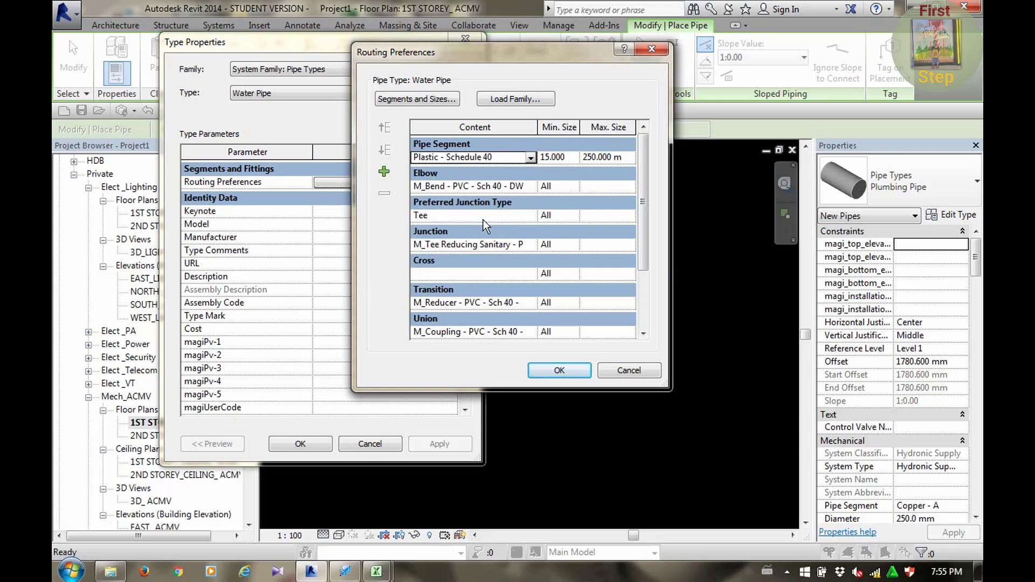
{"action": "left_click", "coordinate": [567, 157]}
{"action": "left_click", "coordinate": [572, 157]}
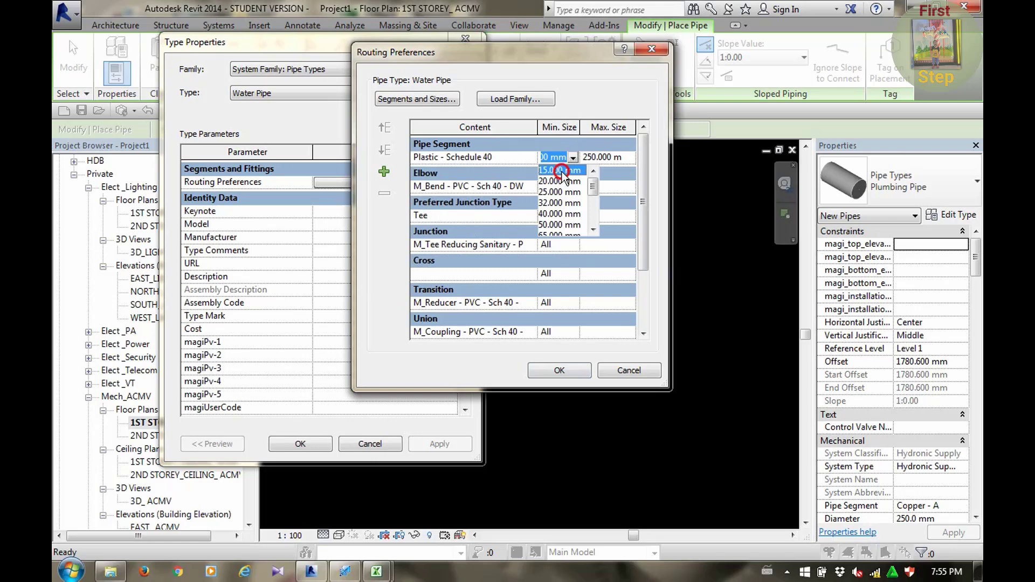
{"action": "left_click", "coordinate": [562, 171]}
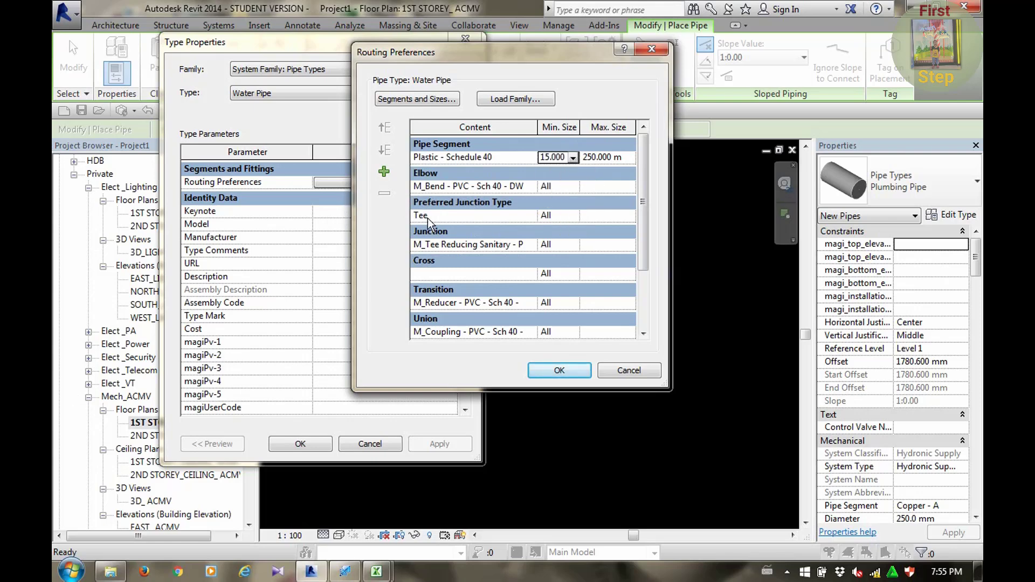
Keep M_Bend - PVC - Sch 40 - DWV as the elbow, with minimum size 15.000
{"action": "left_click", "coordinate": [533, 186]}
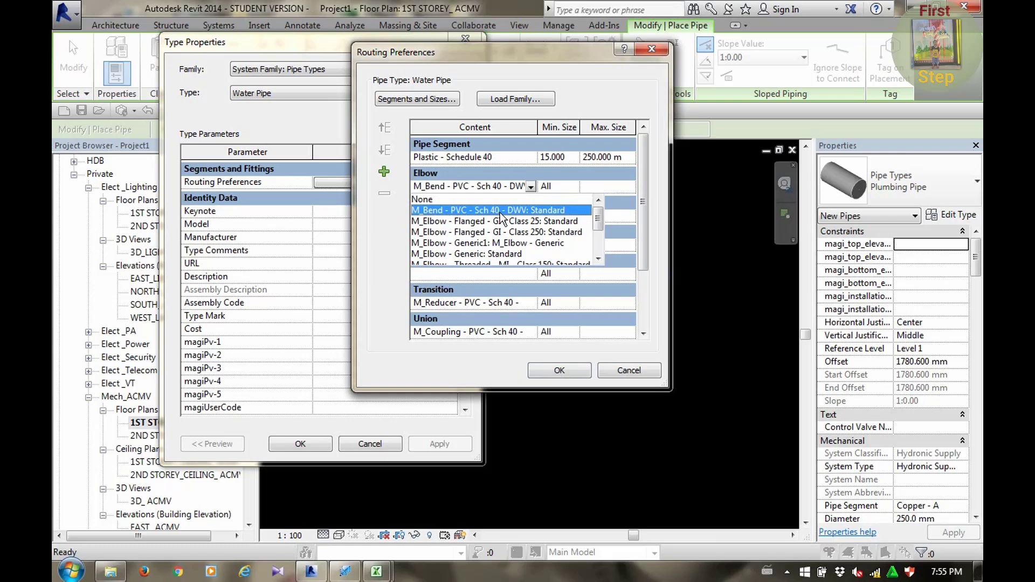
{"action": "left_click", "coordinate": [504, 211]}
{"action": "left_click", "coordinate": [571, 189]}
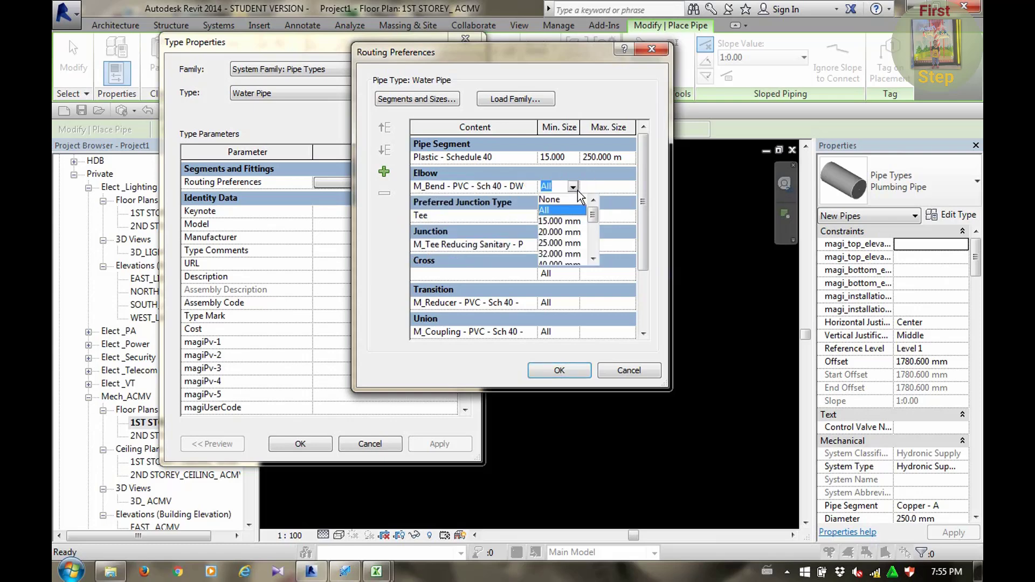
{"action": "left_click", "coordinate": [556, 226]}
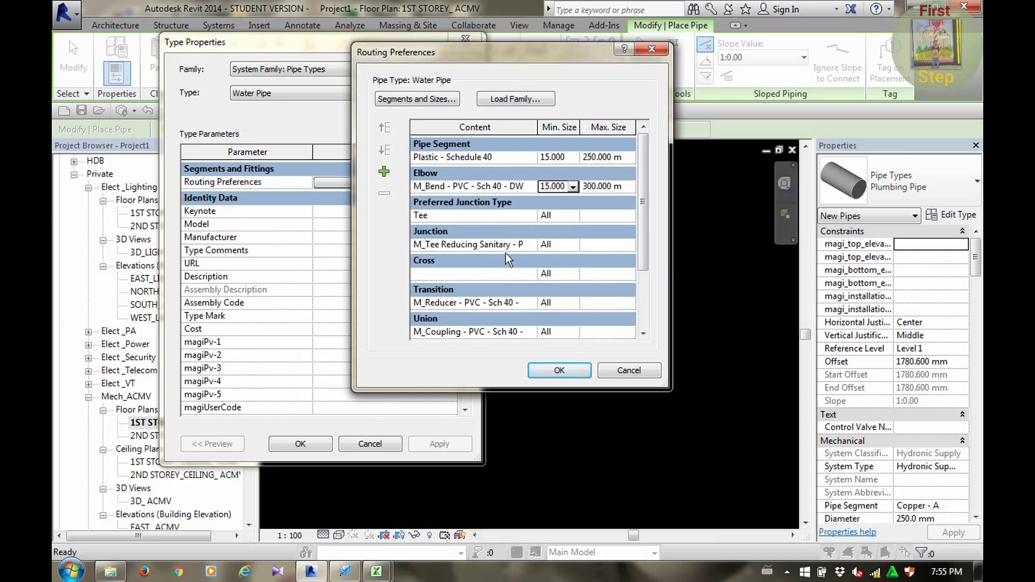
{"action": "left_click", "coordinate": [525, 248]}
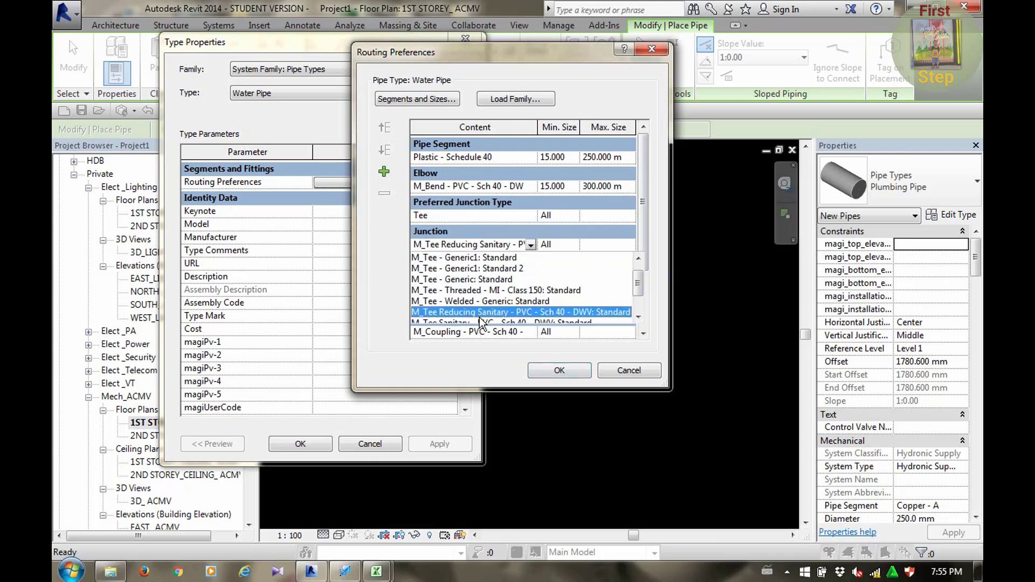
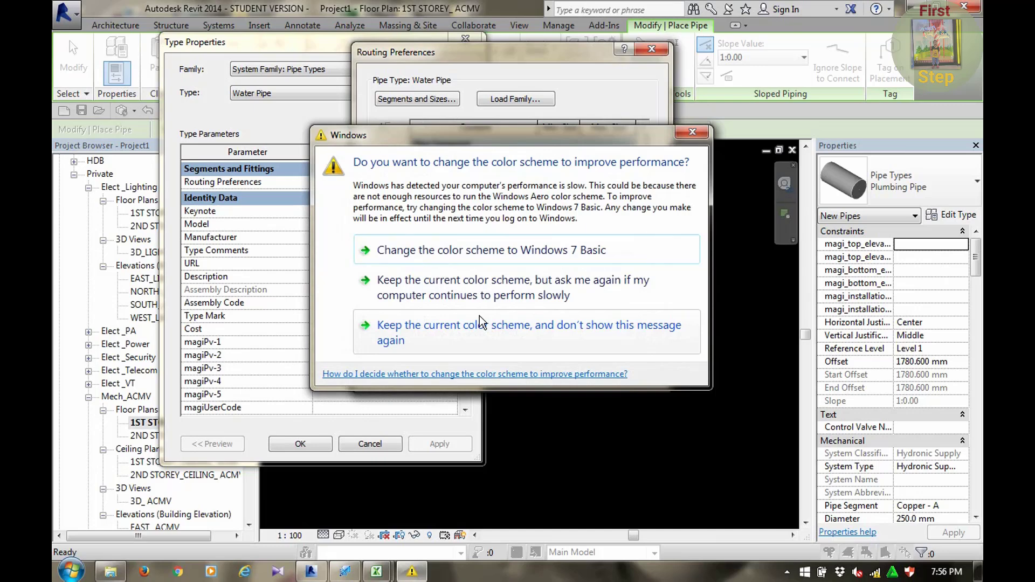
Dismiss the Windows colour-scheme prompt and set the Junction minimum size to 15.000
{"action": "left_click", "coordinate": [680, 136]}
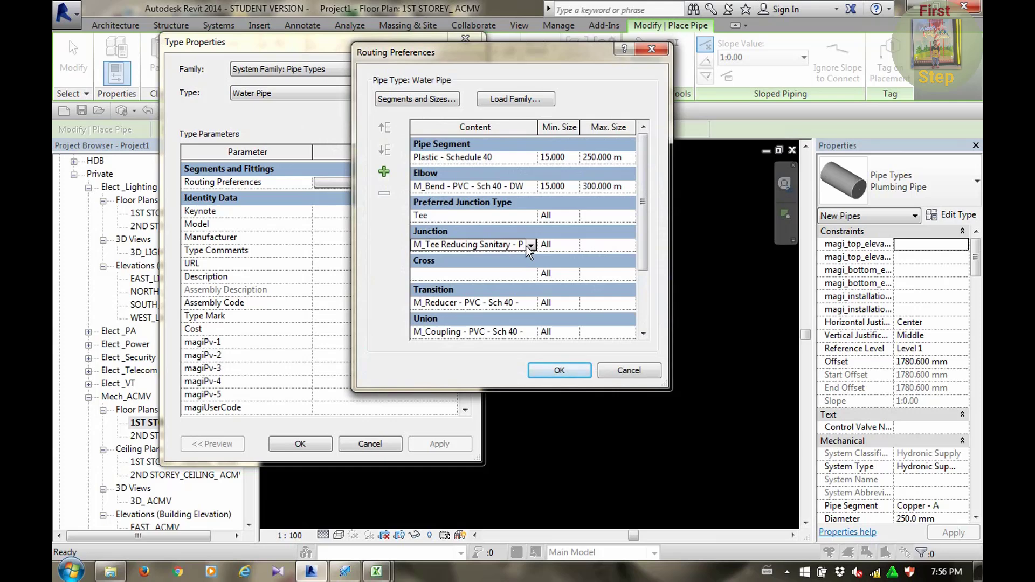
{"action": "left_click", "coordinate": [560, 246]}
{"action": "left_click", "coordinate": [573, 247]}
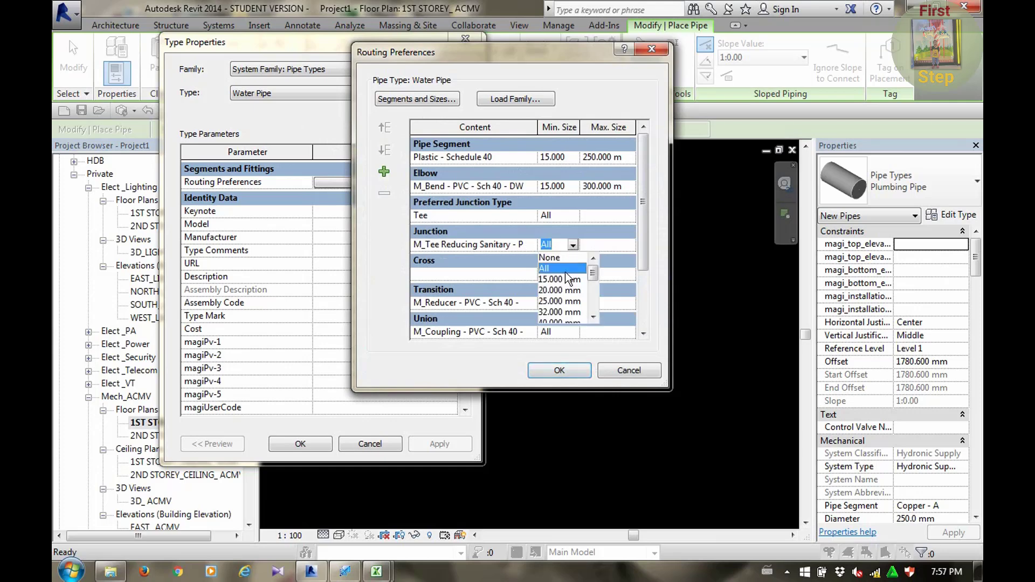
{"action": "left_click", "coordinate": [559, 279]}
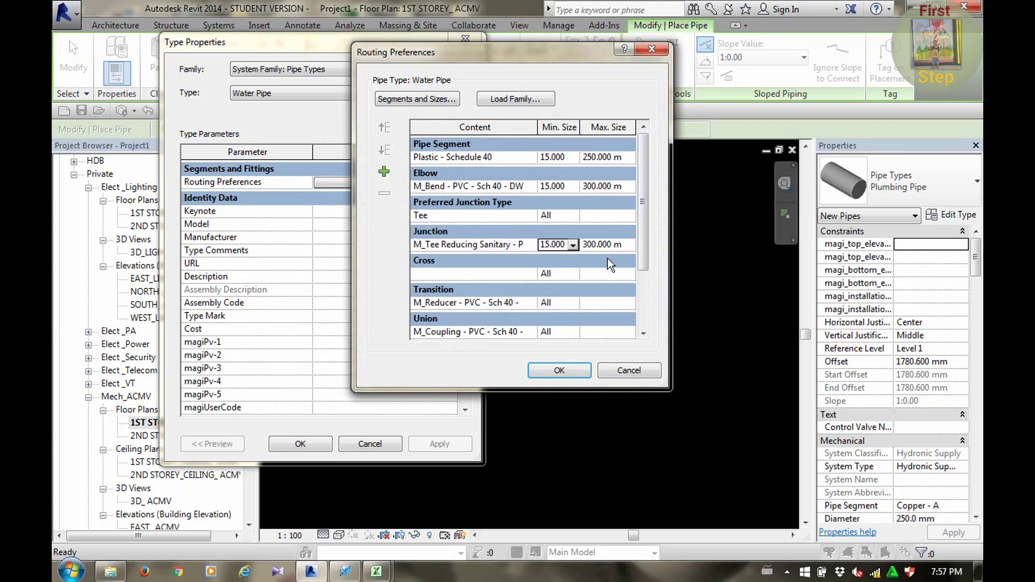
Assign M_Cross - Generic: Standard to the Cross row with minimum size 15.000
{"action": "left_click", "coordinate": [493, 273]}
{"action": "left_click", "coordinate": [531, 275]}
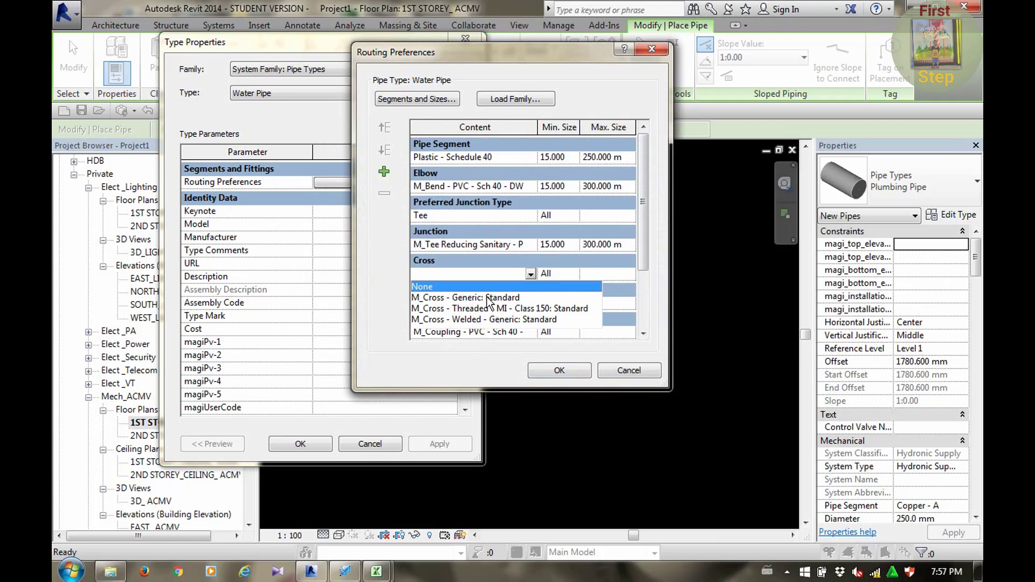
{"action": "left_click", "coordinate": [491, 298]}
{"action": "left_click", "coordinate": [574, 274]}
{"action": "left_click", "coordinate": [572, 274]}
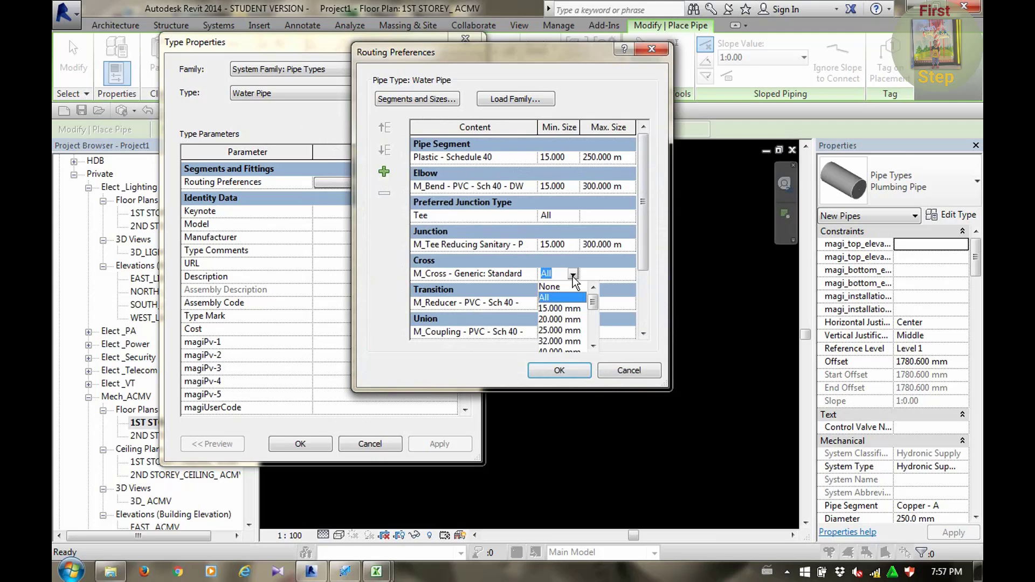
{"action": "left_click", "coordinate": [551, 310]}
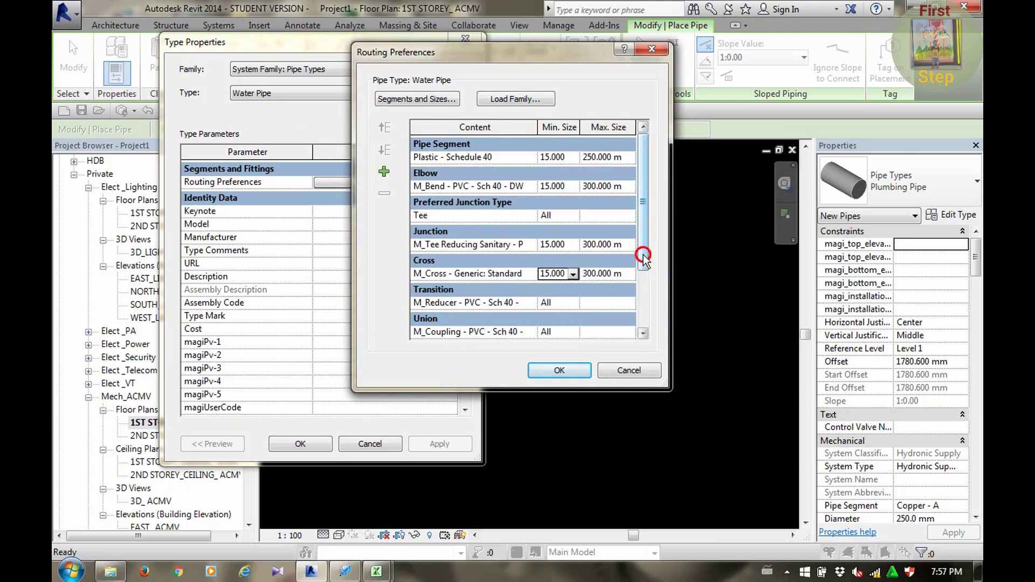
{"action": "left_click_drag", "start_coordinate": [642, 268], "coordinate": [642, 277]}
{"action": "left_click", "coordinate": [531, 274]}
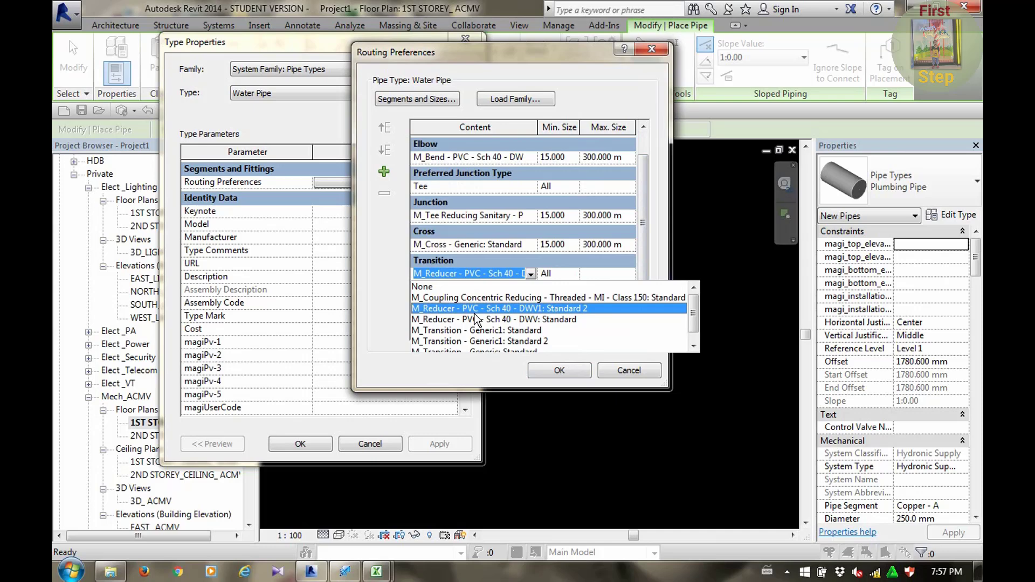
Use M_Reducer PVC Sch 40 DWV1 for Transition with minimum size 15.000
{"action": "left_click", "coordinate": [474, 314]}
{"action": "left_click", "coordinate": [574, 275]}
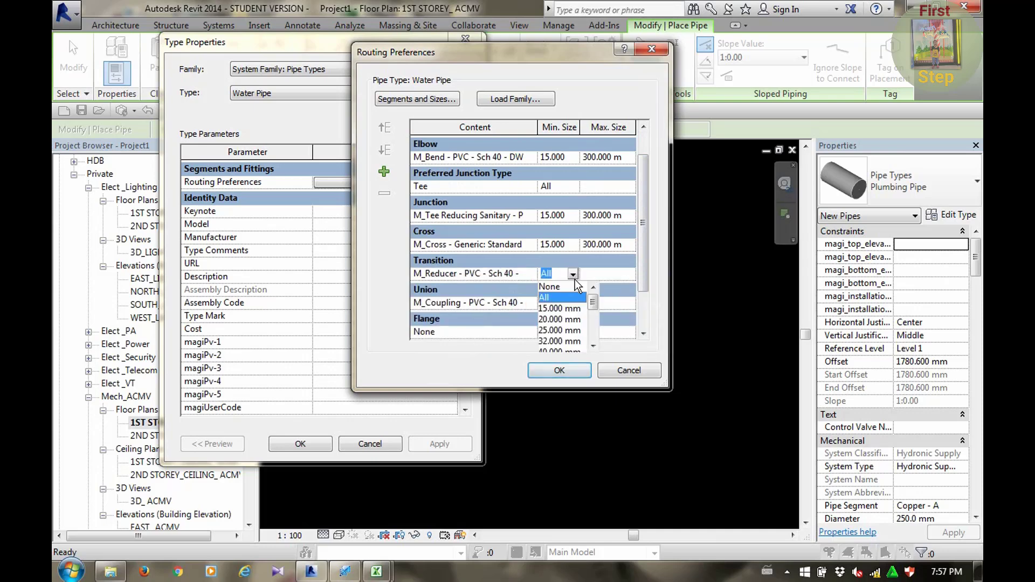
{"action": "left_click", "coordinate": [548, 307]}
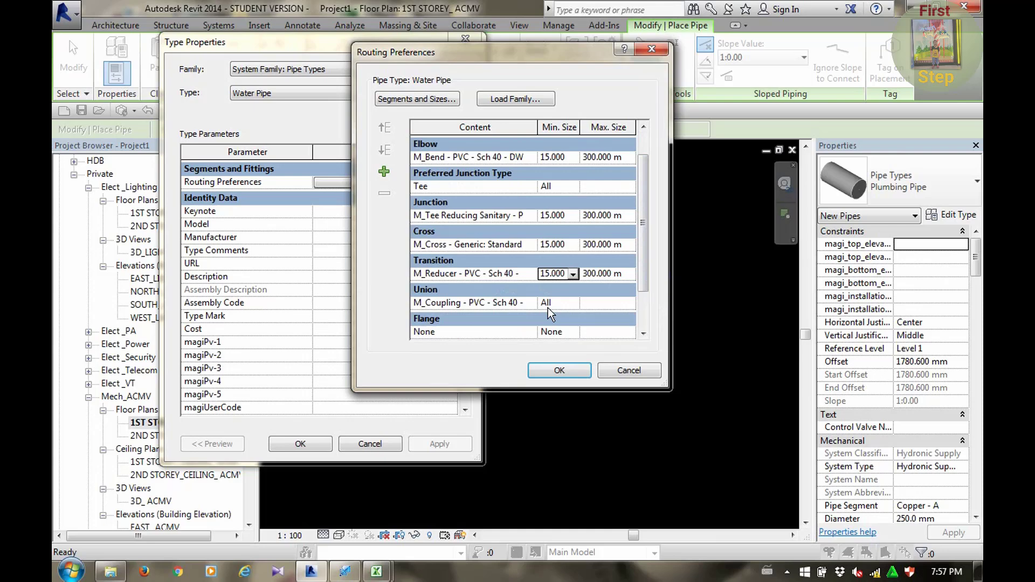
Use M_Coupling PVC Sch 40 DWV1 for Union from 15.000 and accept the routing preferences
{"action": "left_click", "coordinate": [528, 303]}
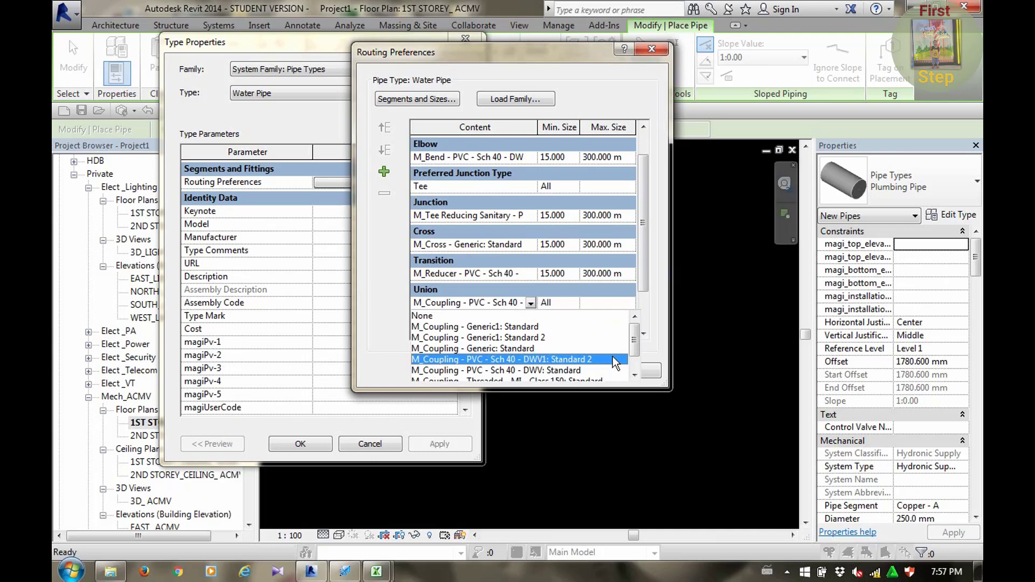
{"action": "left_click", "coordinate": [477, 359]}
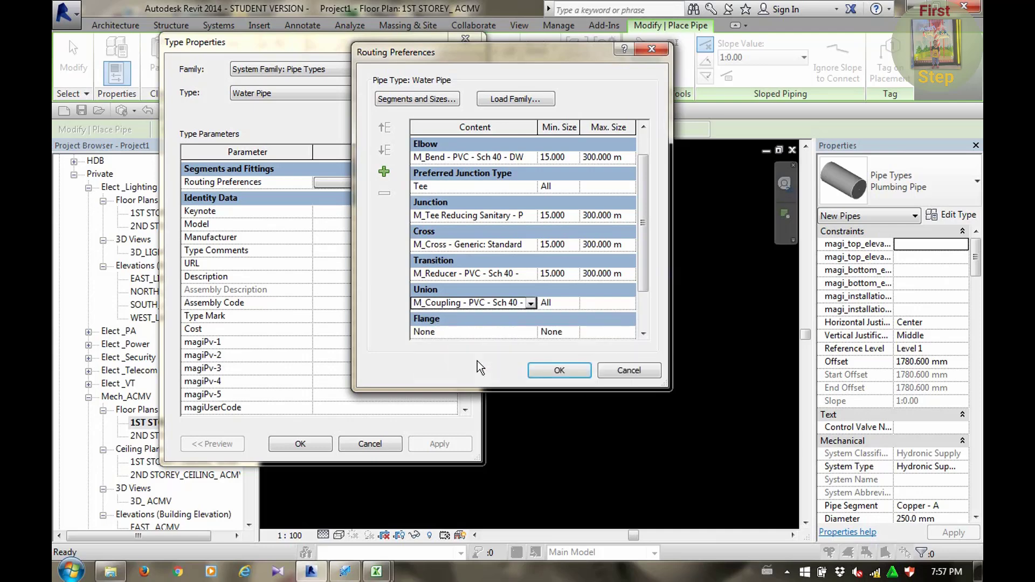
{"action": "left_click_drag", "start_coordinate": [644, 276], "coordinate": [642, 318]}
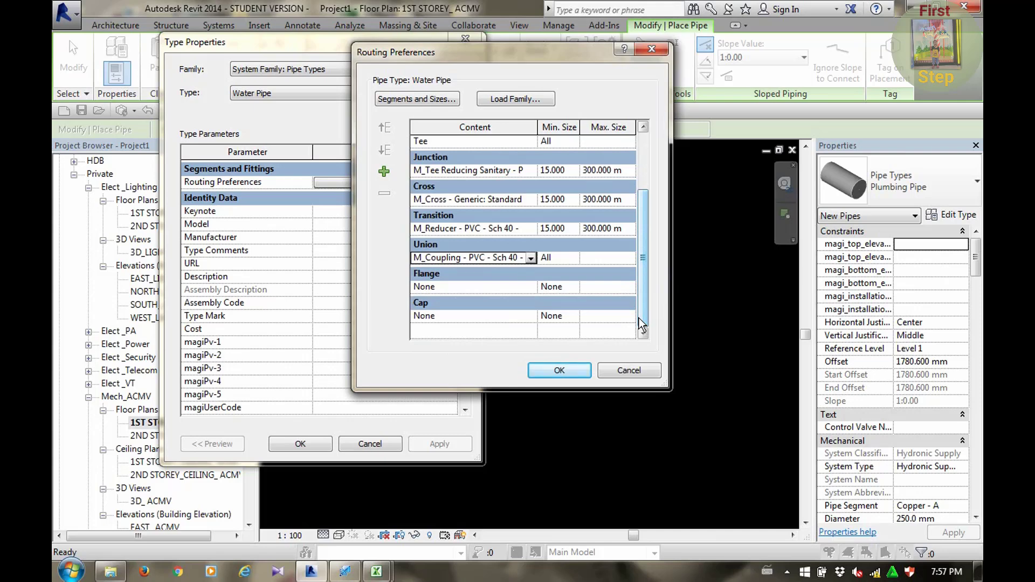
{"action": "left_click", "coordinate": [569, 263]}
{"action": "left_click", "coordinate": [553, 295]}
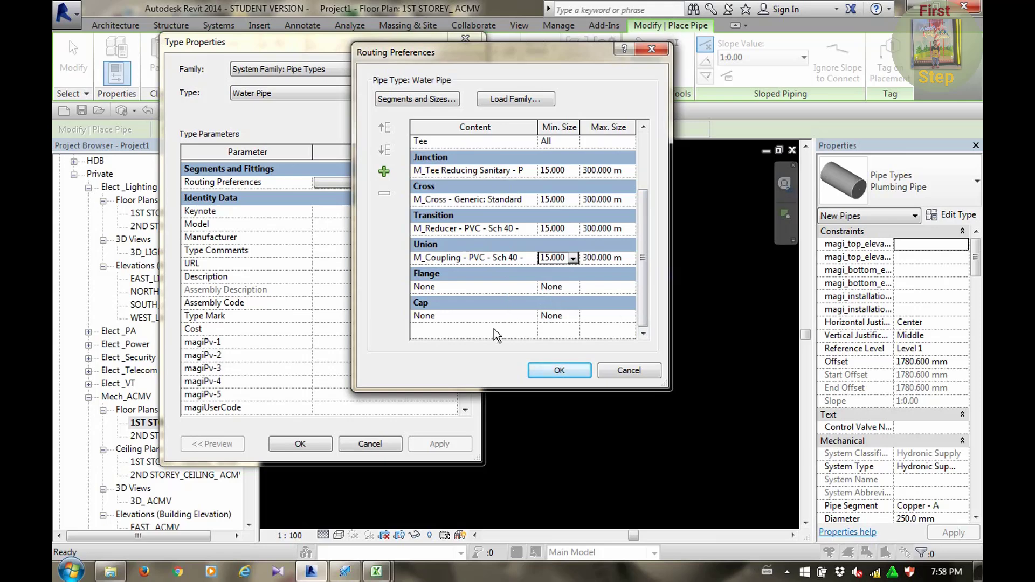
{"action": "left_click", "coordinate": [561, 367]}
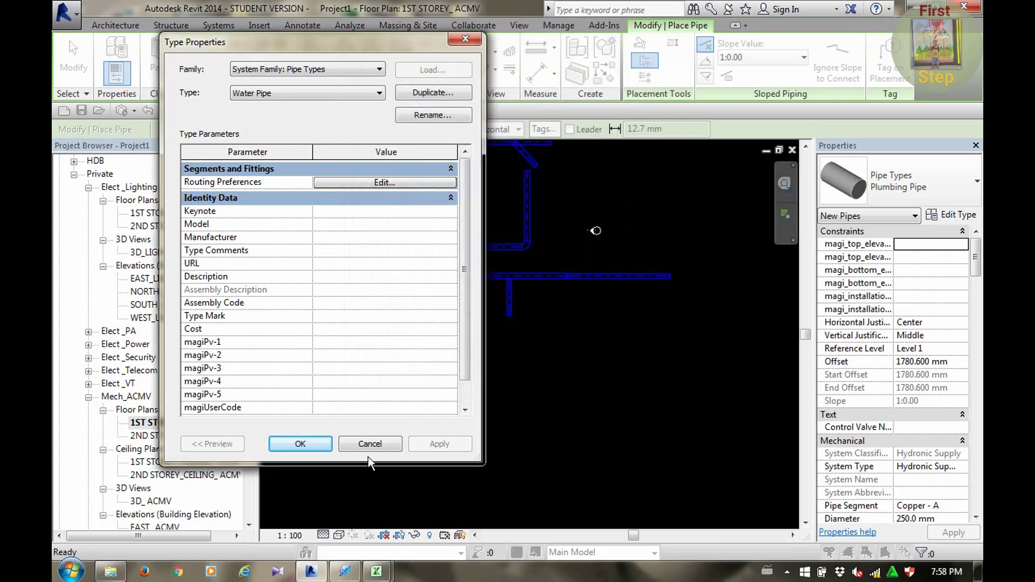
Confirm the Water Pipe type properties and stop placing pipes
{"action": "left_click", "coordinate": [301, 444]}
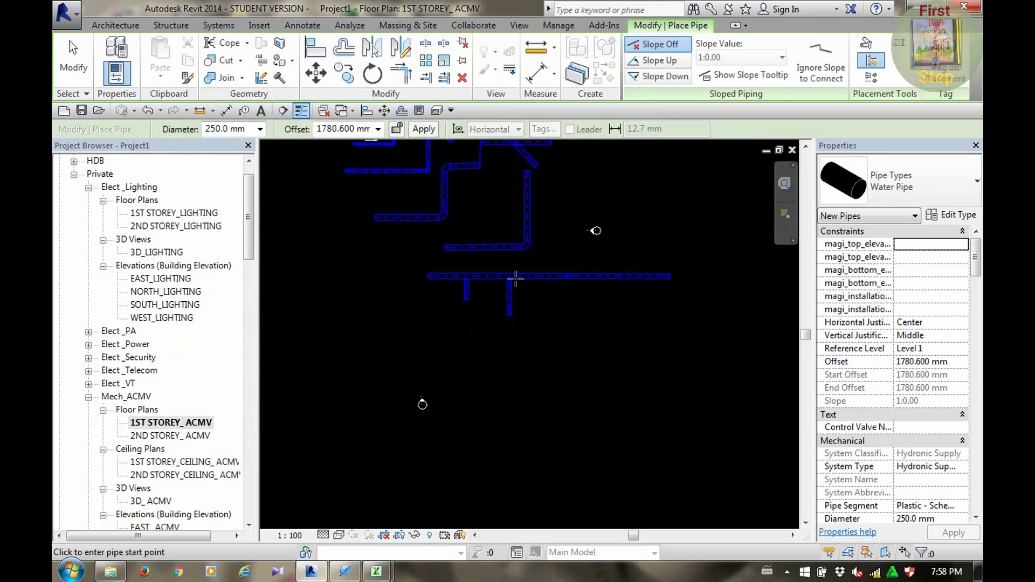
{"action": "scroll", "coordinate": [526, 277], "scroll_direction": "up", "scroll_amount": 1}
{"action": "scroll", "coordinate": [527, 277], "scroll_direction": "up", "scroll_amount": 1}
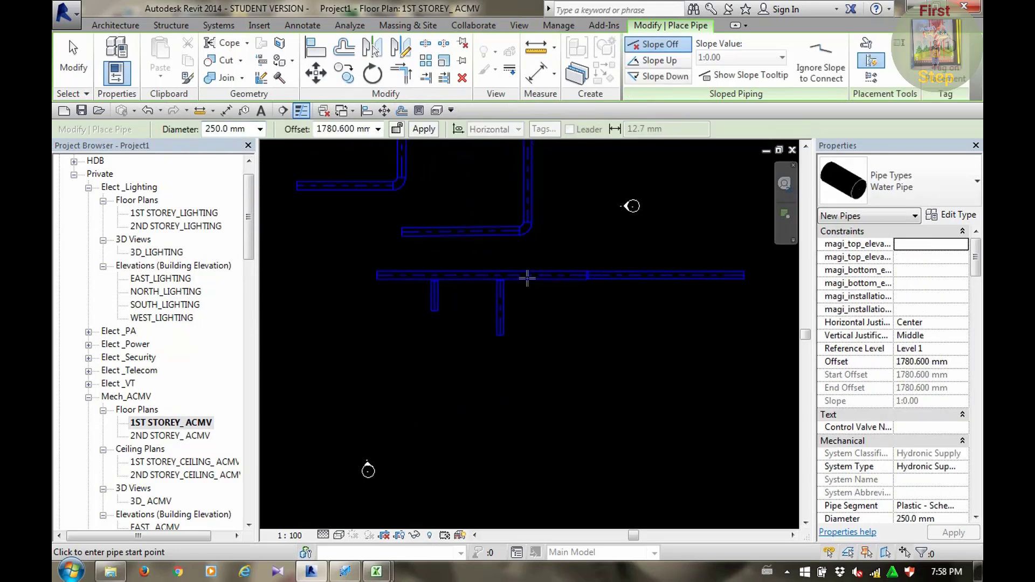
{"action": "key", "text": "Escape"}
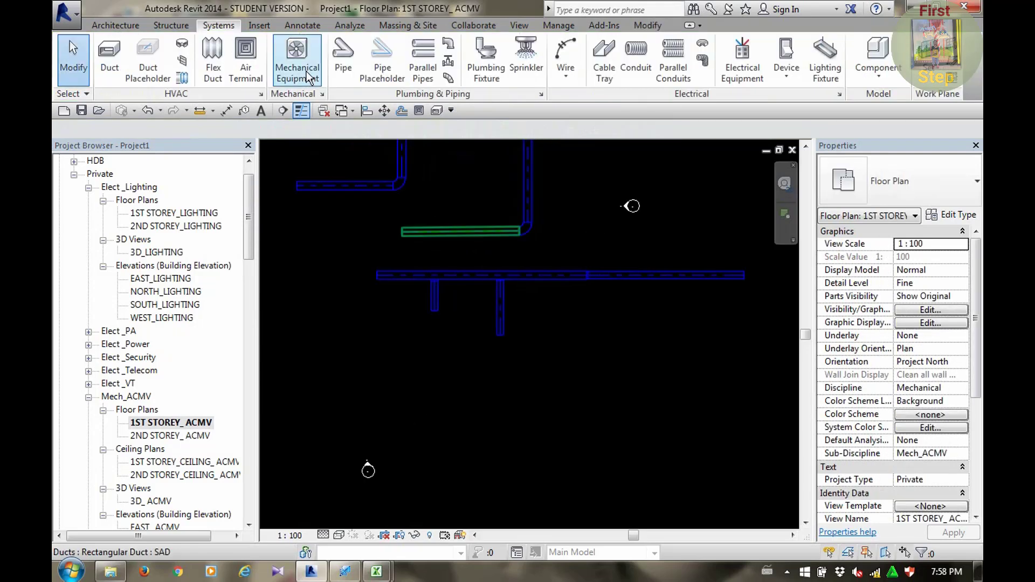
Split the main horizontal run at about 8000 mm from its left end
{"action": "left_click", "coordinate": [648, 26]}
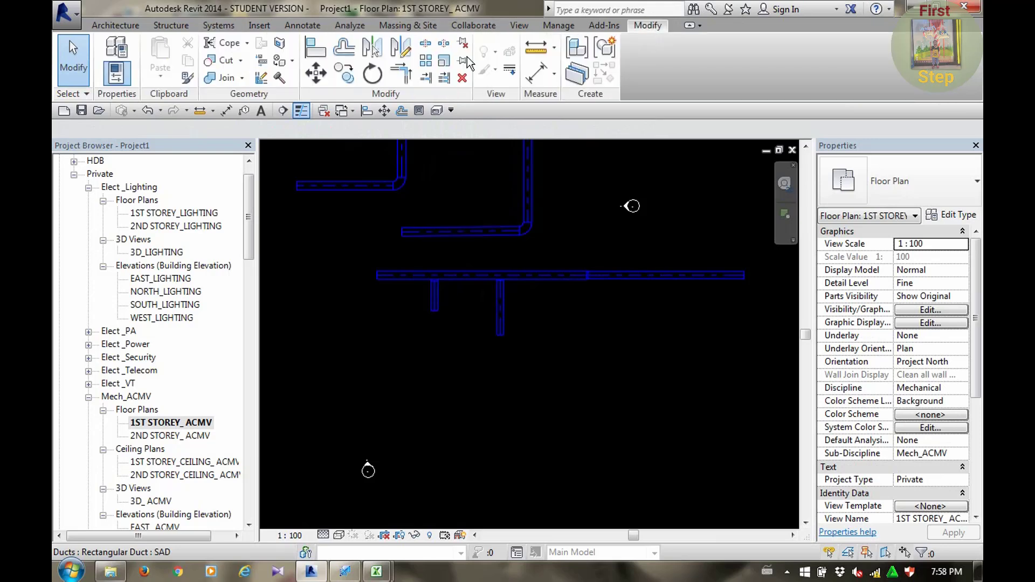
{"action": "left_click", "coordinate": [431, 45]}
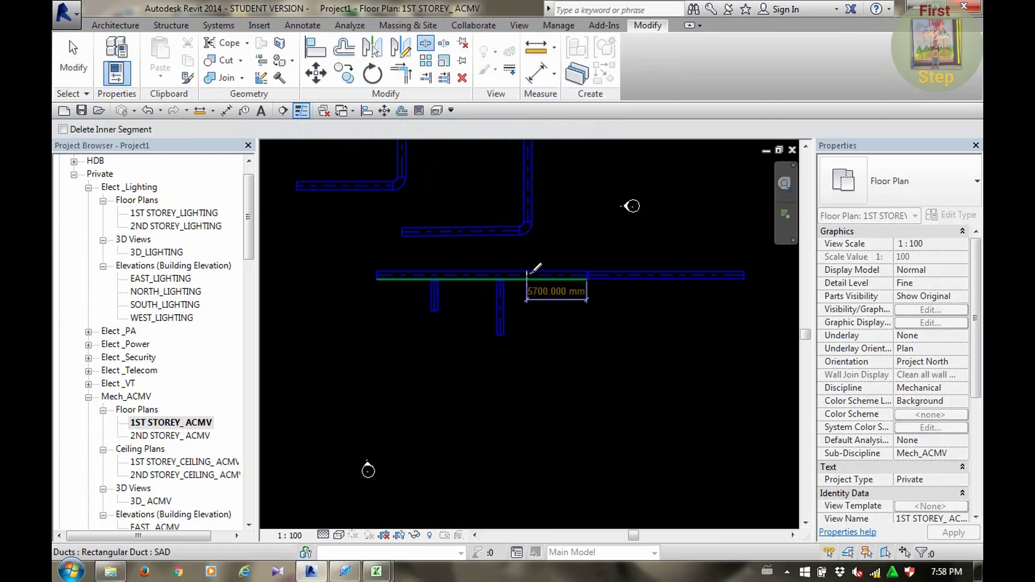
{"action": "scroll", "coordinate": [531, 272], "scroll_direction": "up", "scroll_amount": 2}
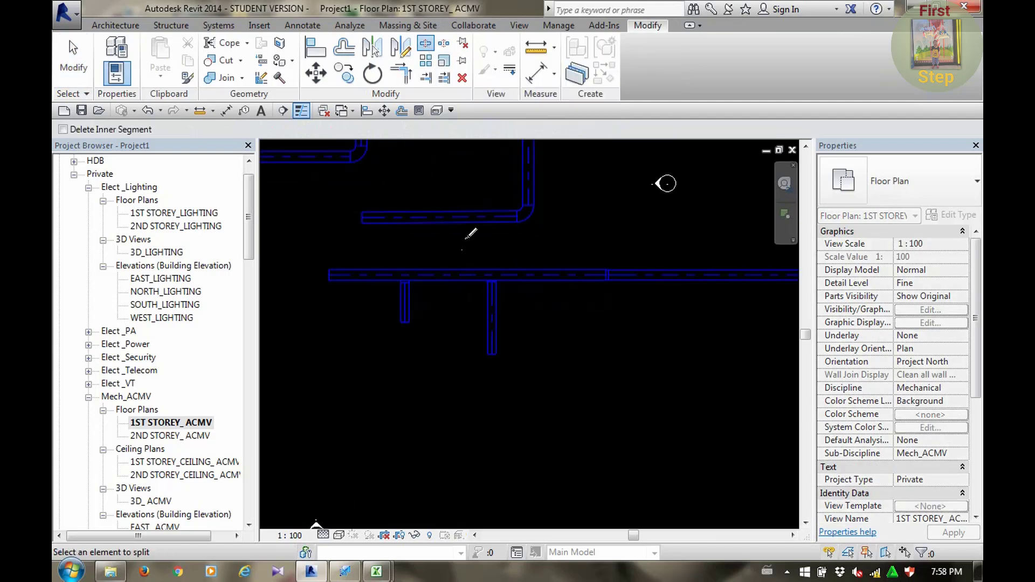
{"action": "left_click", "coordinate": [441, 276]}
{"action": "scroll", "coordinate": [447, 274], "scroll_direction": "up", "scroll_amount": 3}
{"action": "scroll", "coordinate": [439, 272], "scroll_direction": "up", "scroll_amount": 2}
{"action": "key", "text": "Escape"}
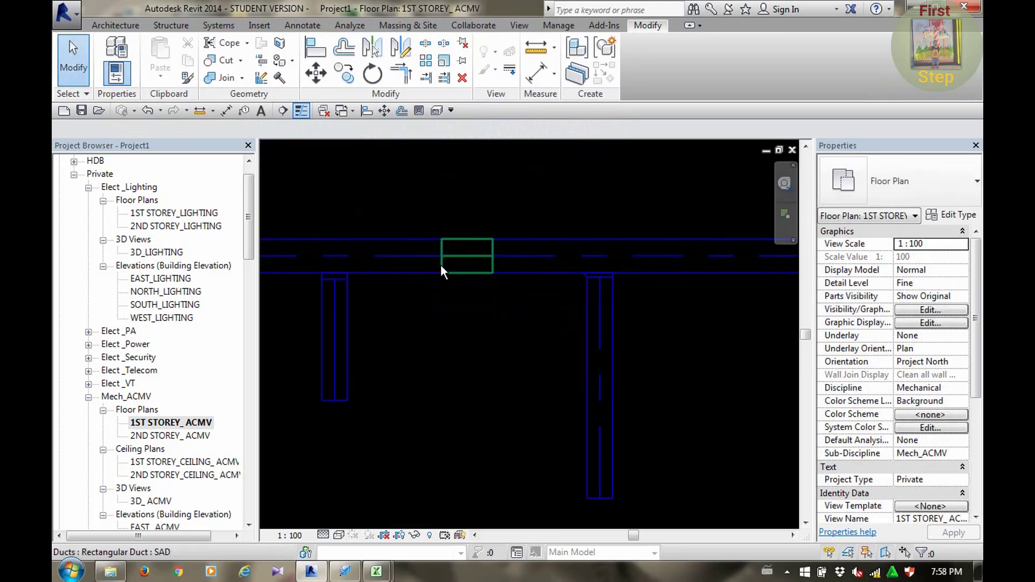
{"action": "scroll", "coordinate": [441, 269], "scroll_direction": "up", "scroll_amount": 2}
{"action": "scroll", "coordinate": [440, 278], "scroll_direction": "up", "scroll_amount": 1}
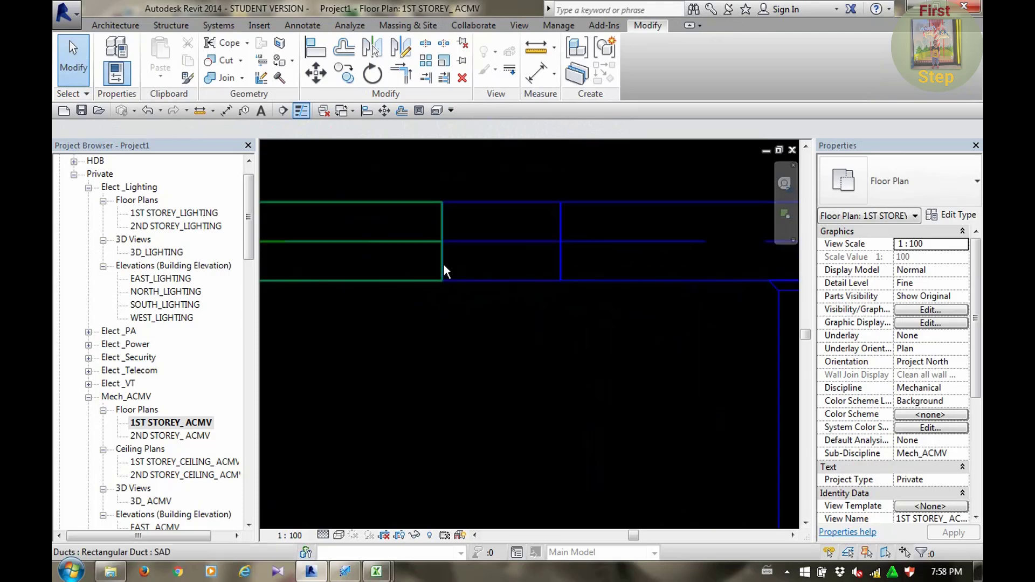
{"action": "scroll", "coordinate": [444, 265], "scroll_direction": "down", "scroll_amount": 2}
{"action": "scroll", "coordinate": [448, 270], "scroll_direction": "down", "scroll_amount": 2}
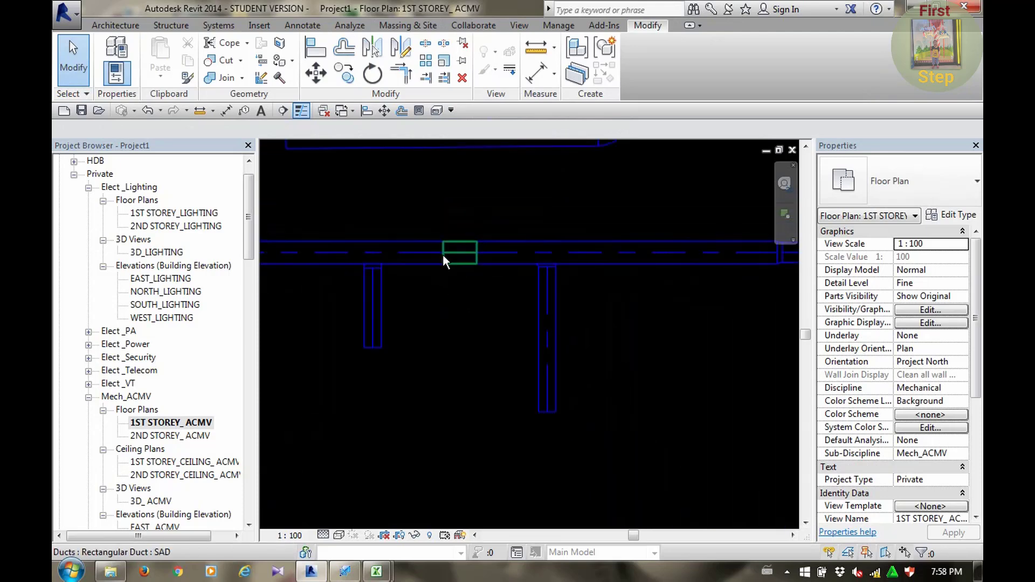
{"action": "scroll", "coordinate": [443, 267], "scroll_direction": "down", "scroll_amount": 2}
{"action": "scroll", "coordinate": [444, 269], "scroll_direction": "down", "scroll_amount": 1}
{"action": "scroll", "coordinate": [442, 258], "scroll_direction": "up", "scroll_amount": 2}
{"action": "scroll", "coordinate": [441, 252], "scroll_direction": "up", "scroll_amount": 2}
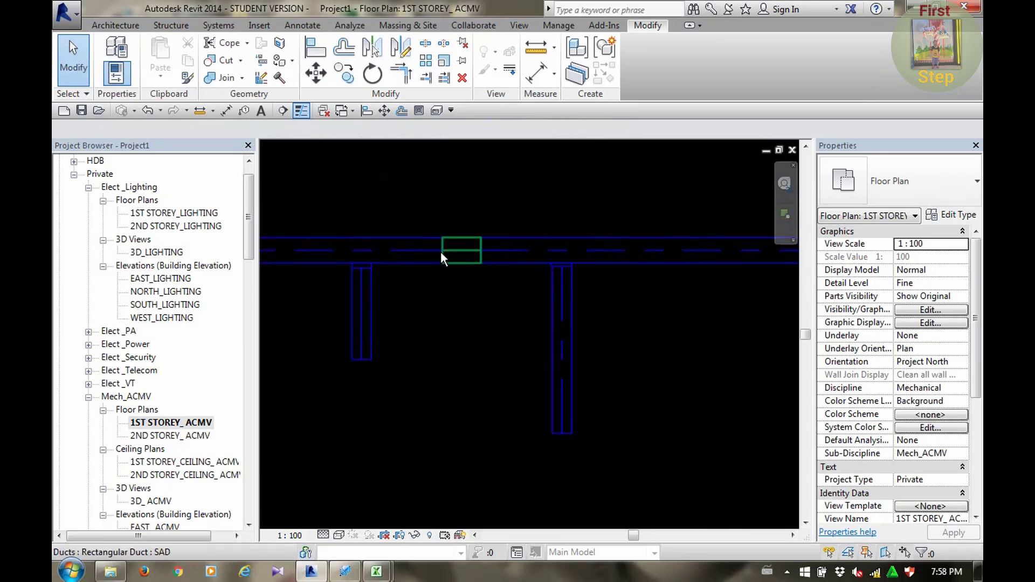
{"action": "scroll", "coordinate": [441, 253], "scroll_direction": "down", "scroll_amount": 1}
{"action": "scroll", "coordinate": [444, 286], "scroll_direction": "down", "scroll_amount": 2}
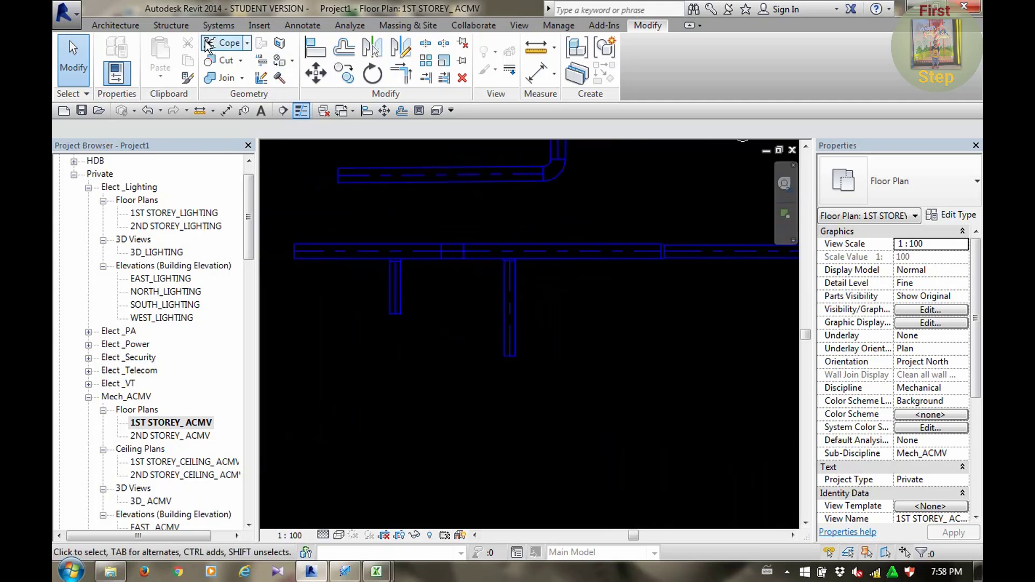
Start a new Water Pipe with a 40.0 mm diameter
{"action": "left_click", "coordinate": [218, 25]}
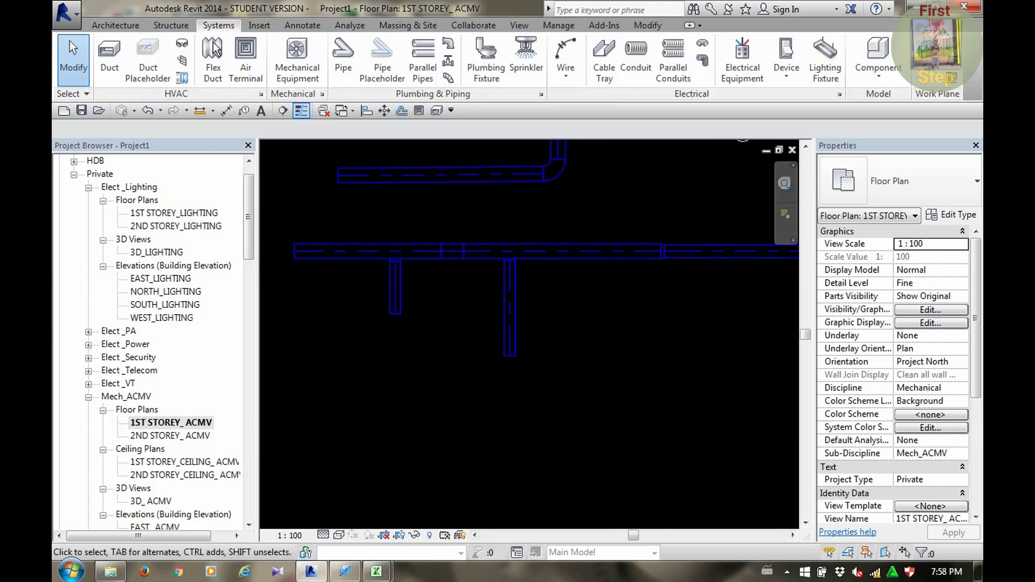
{"action": "left_click", "coordinate": [345, 59]}
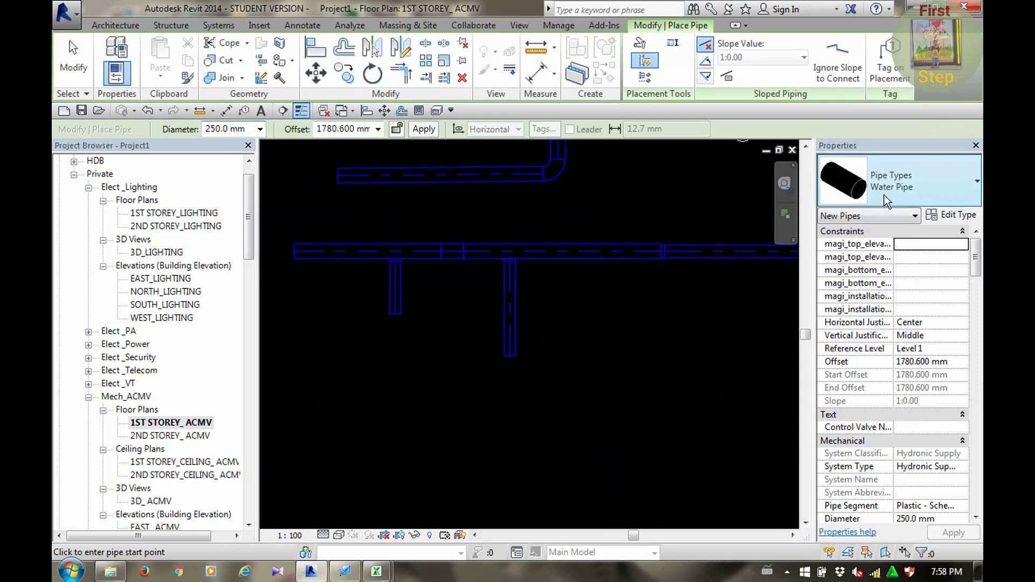
{"action": "left_click", "coordinate": [892, 192]}
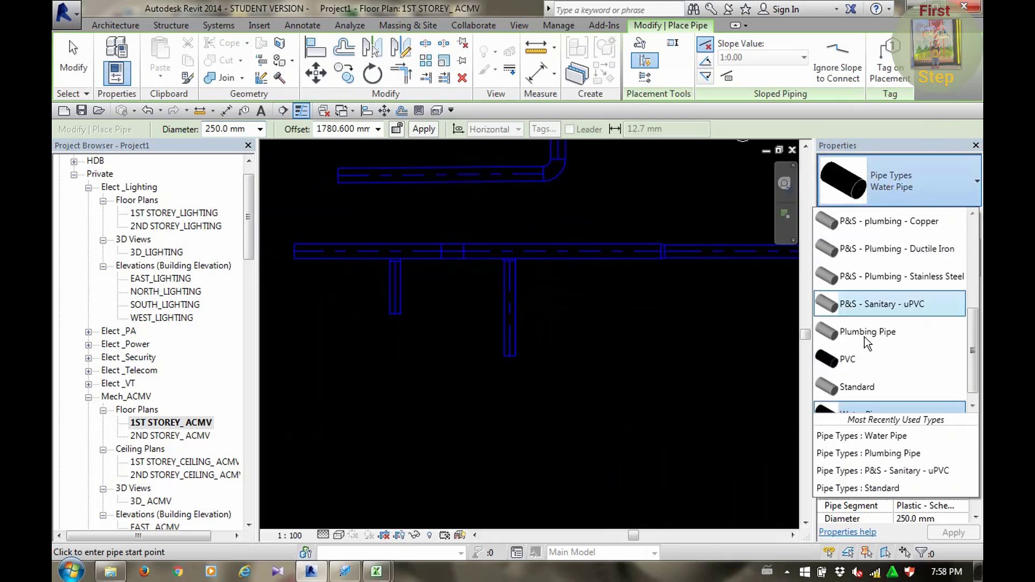
{"action": "scroll", "coordinate": [871, 386], "scroll_direction": "down", "scroll_amount": 1}
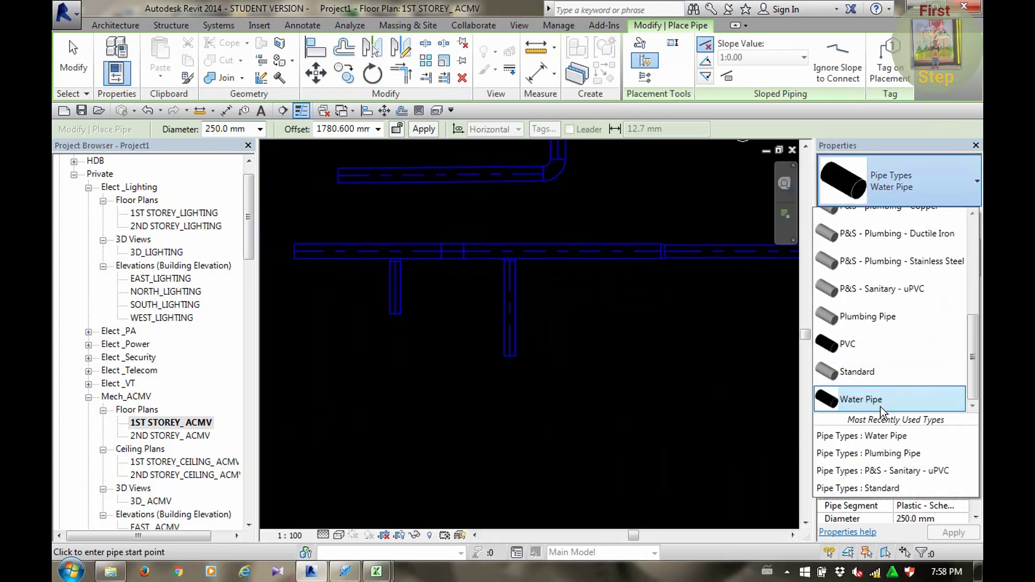
{"action": "left_click", "coordinate": [881, 405]}
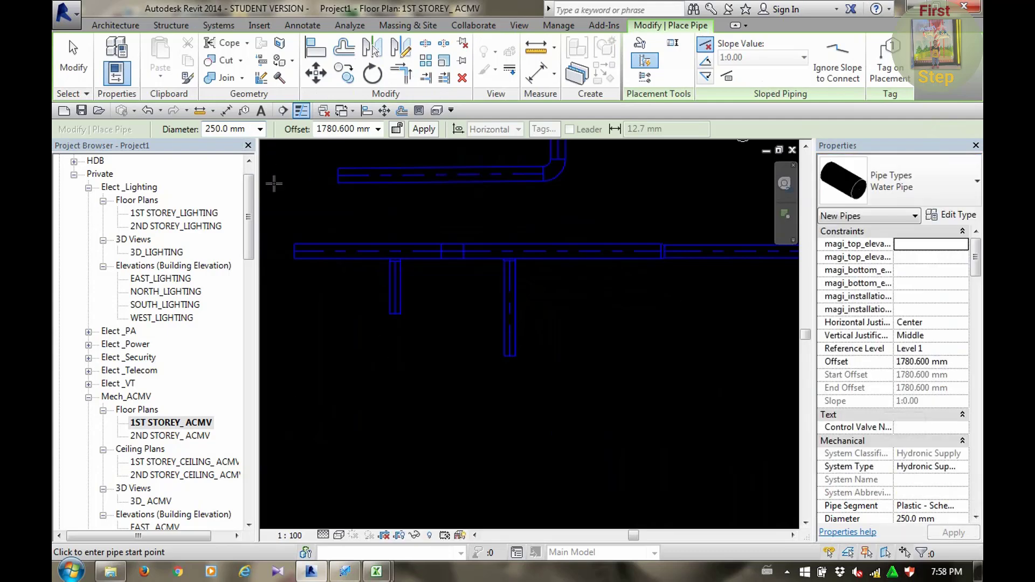
{"action": "left_click", "coordinate": [260, 129]}
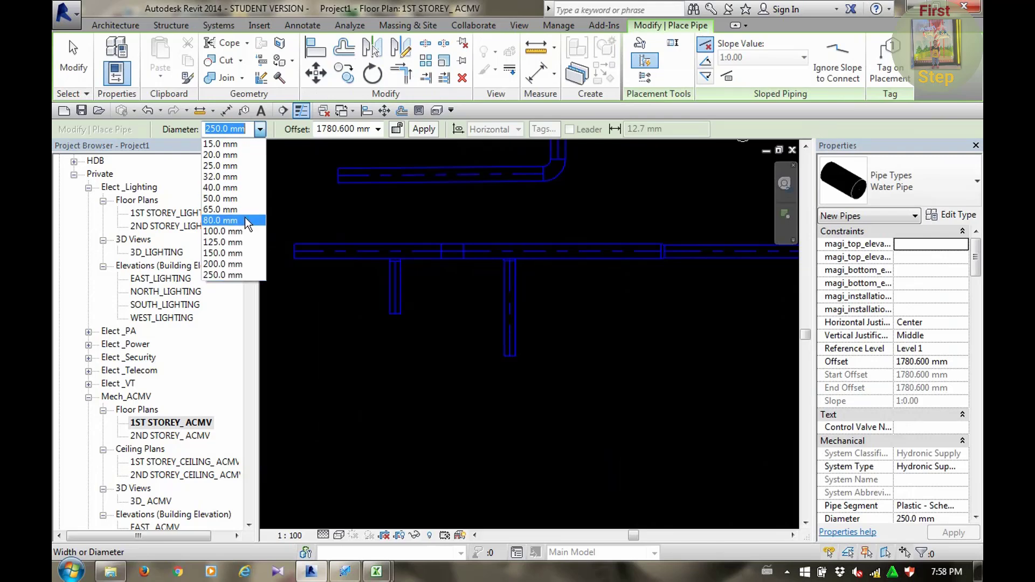
{"action": "left_click", "coordinate": [236, 187]}
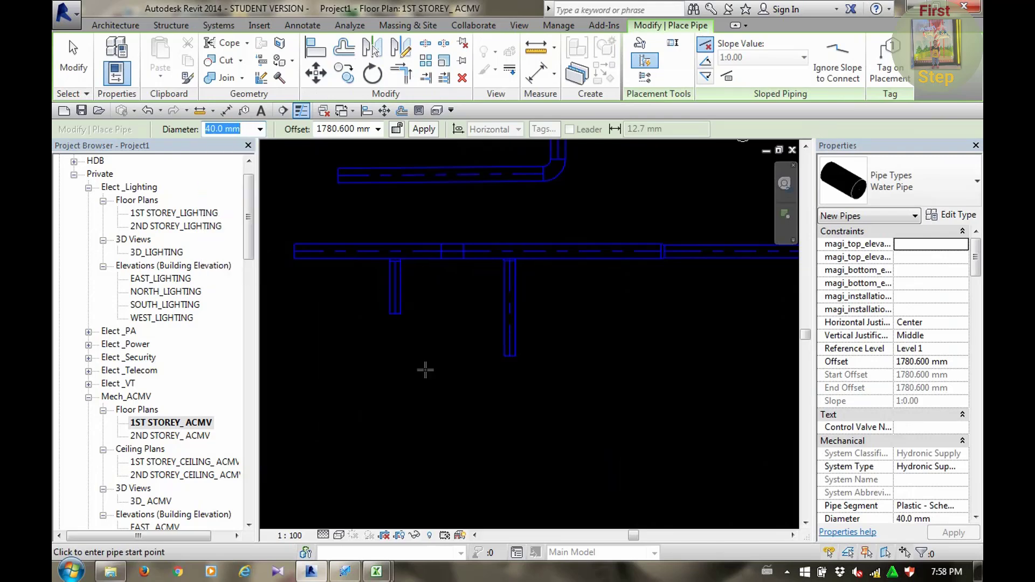
Draw the stepped 40 mm run: horizontal, up toward the branch, then horizontal again
{"action": "left_click", "coordinate": [371, 385]}
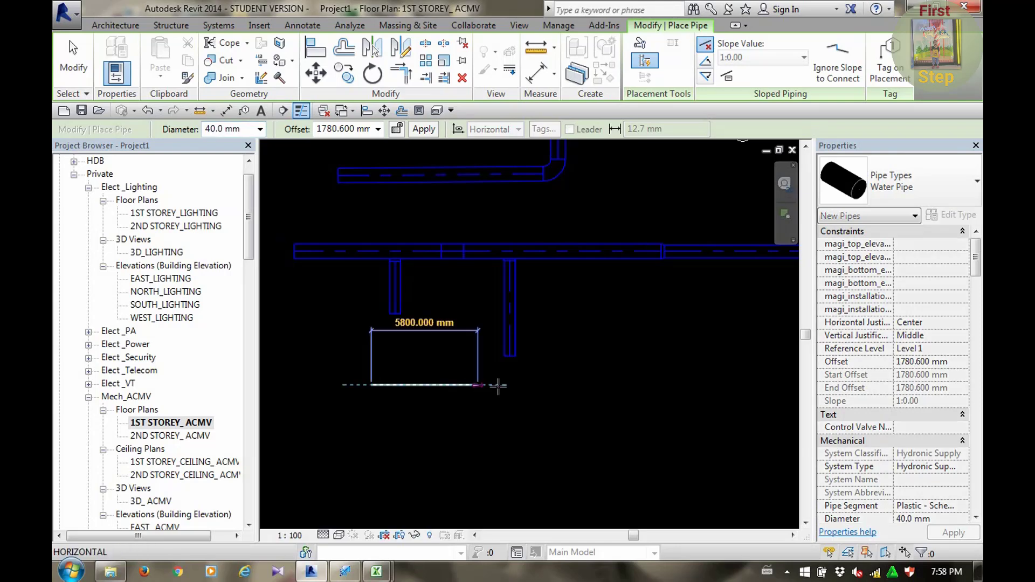
{"action": "left_click", "coordinate": [542, 385]}
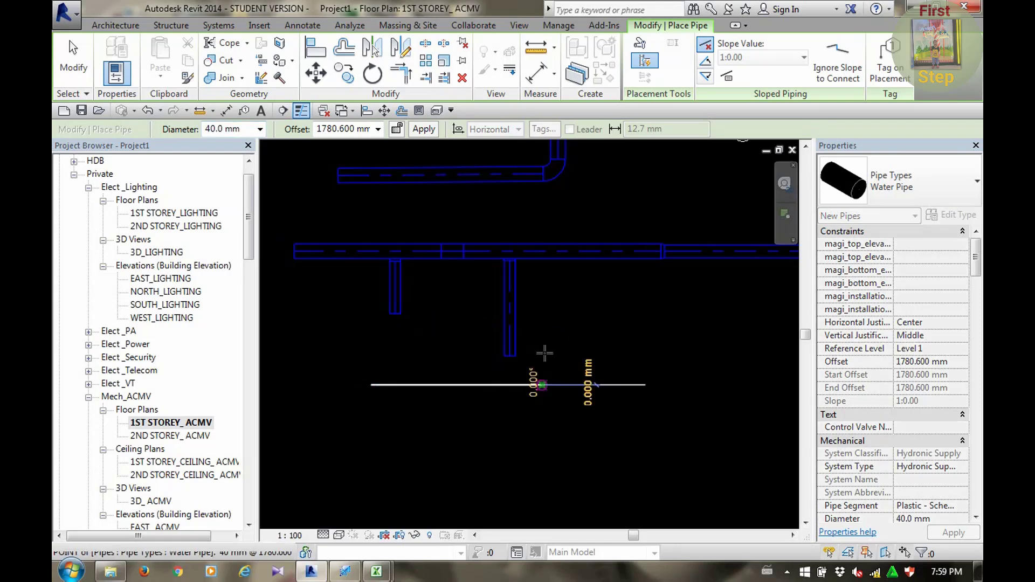
{"action": "left_click", "coordinate": [568, 331]}
{"action": "left_click", "coordinate": [636, 331]}
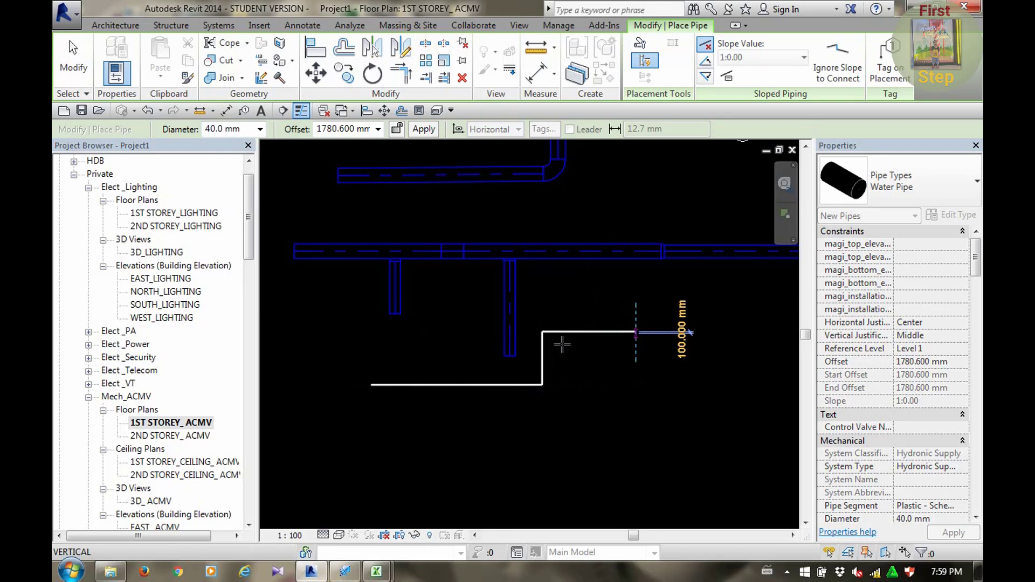
{"action": "key", "text": "Escape"}
{"action": "key", "text": "Escape"}
Set the floor plan's visual style to Shaded
{"action": "scroll", "coordinate": [545, 342], "scroll_direction": "up", "scroll_amount": 5}
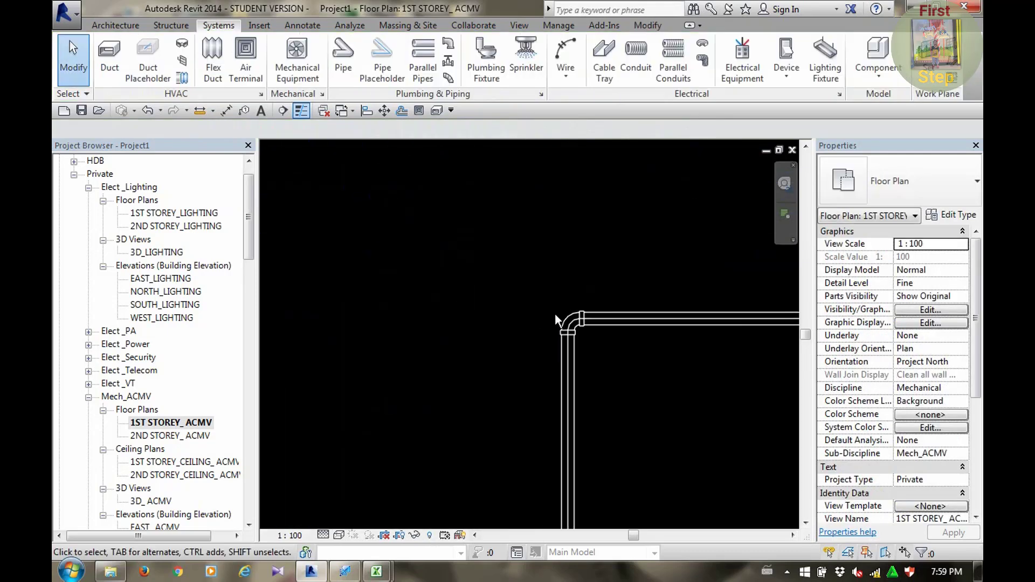
{"action": "left_click", "coordinate": [335, 536]}
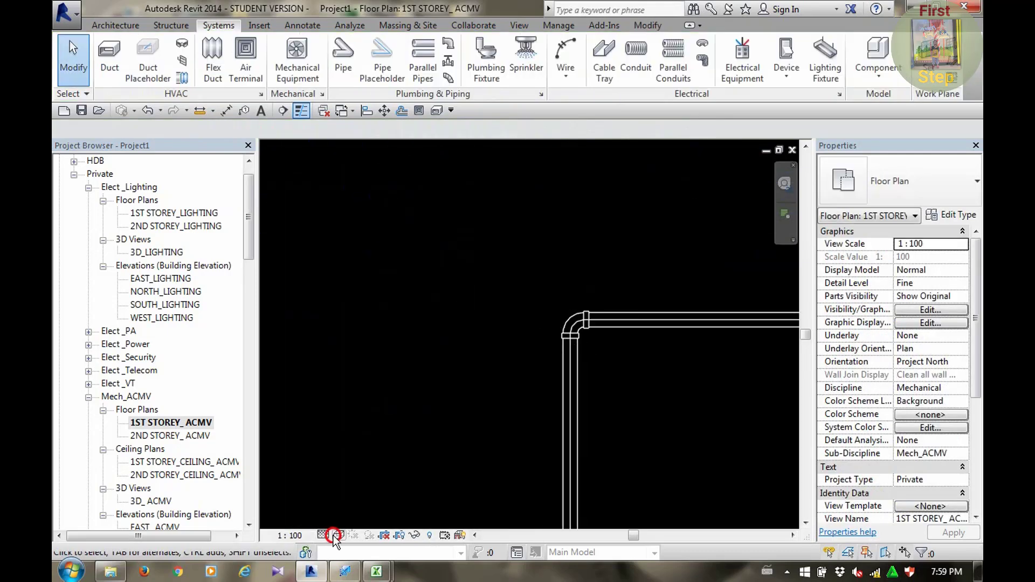
{"action": "left_click", "coordinate": [362, 476]}
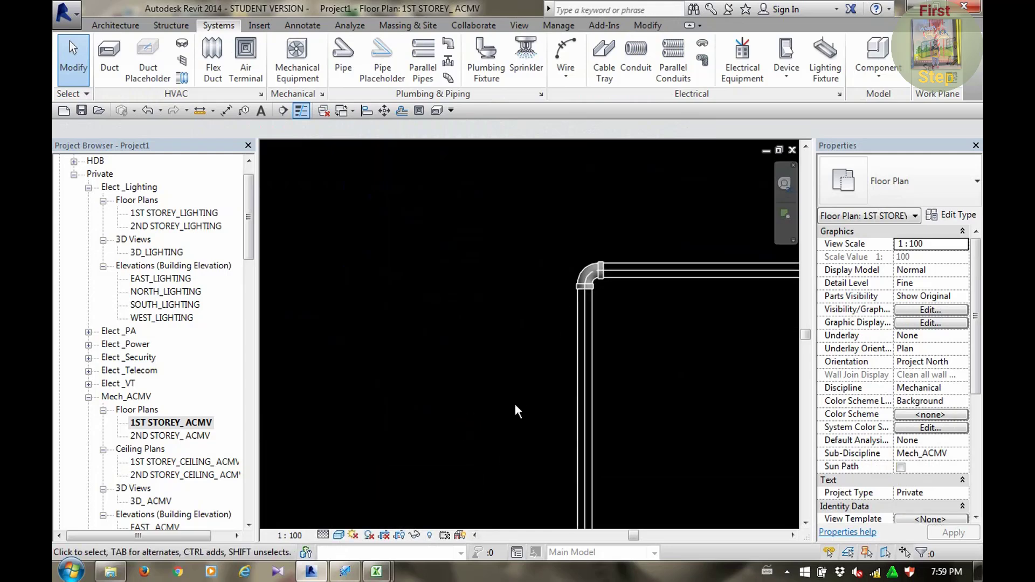
Tile the floor plan and 3D view side by side and zoom the 3D view to the elbow
{"action": "key", "text": "w"}
{"action": "key", "text": "t"}
{"action": "left_click", "coordinate": [610, 428]}
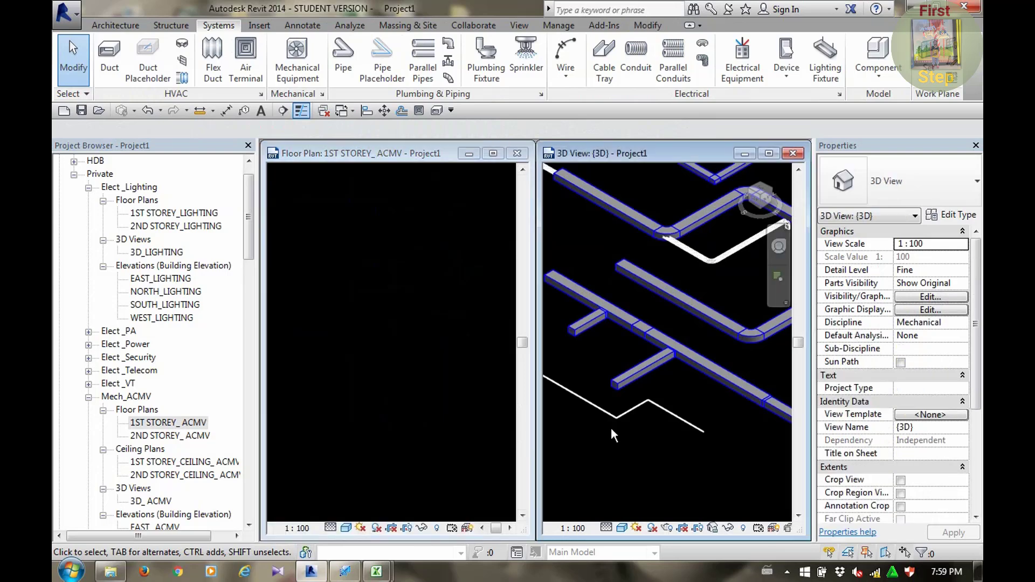
{"action": "scroll", "coordinate": [636, 404], "scroll_direction": "up", "scroll_amount": 2}
{"action": "scroll", "coordinate": [662, 384], "scroll_direction": "up", "scroll_amount": 2}
{"action": "scroll", "coordinate": [662, 384], "scroll_direction": "up", "scroll_amount": 2}
{"action": "scroll", "coordinate": [681, 411], "scroll_direction": "up", "scroll_amount": 2}
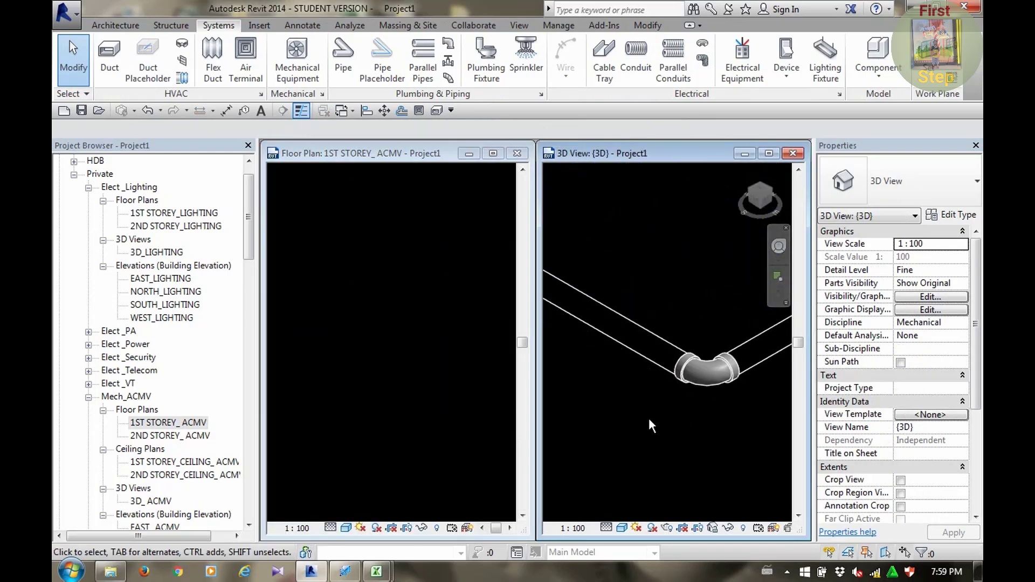
Render the 3D view in Realistic style, inspect the elbow, then reactivate the floor plan
{"action": "left_click", "coordinate": [623, 529]}
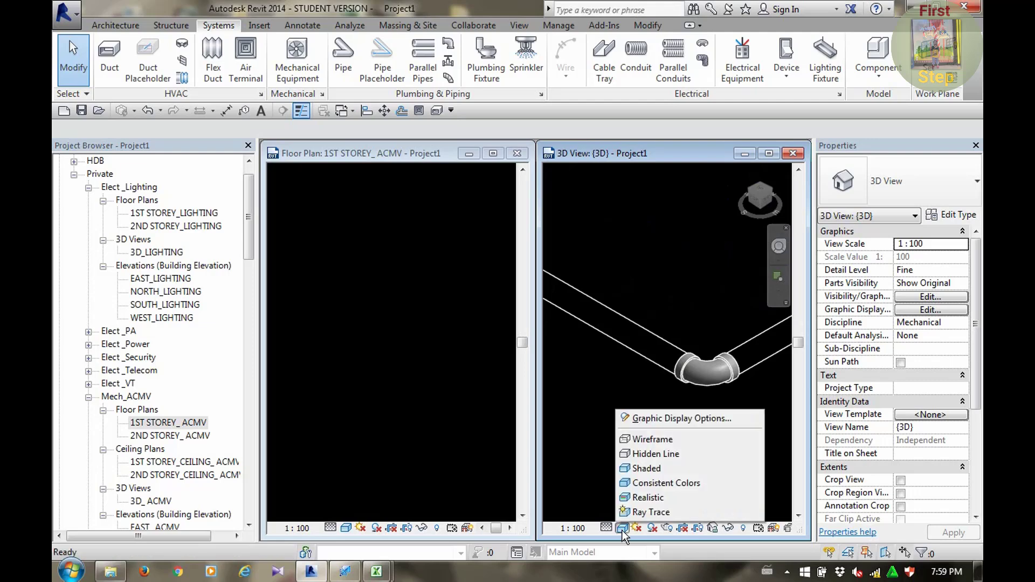
{"action": "left_click", "coordinate": [651, 497]}
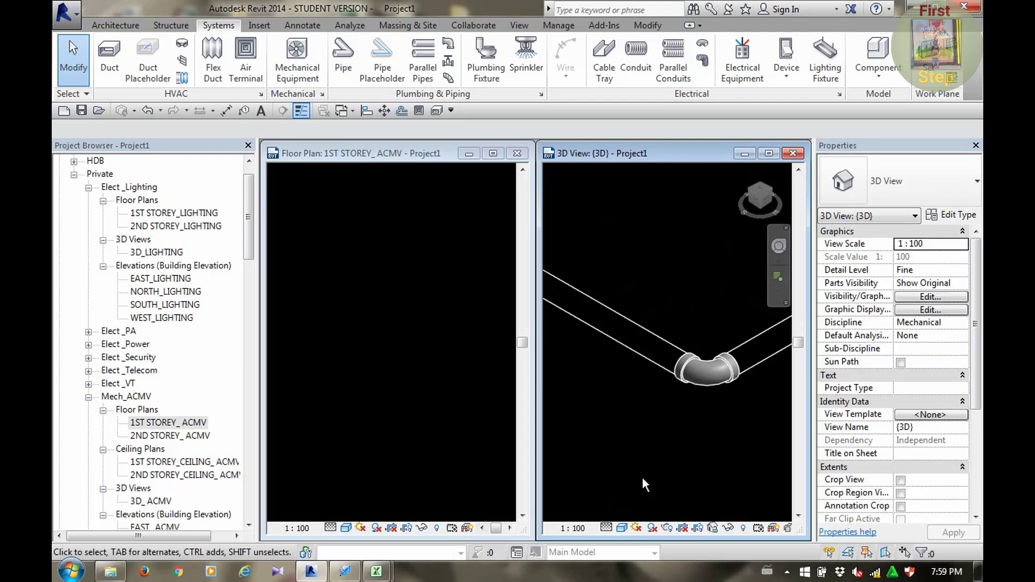
{"action": "scroll", "coordinate": [661, 396], "scroll_direction": "down", "scroll_amount": 2}
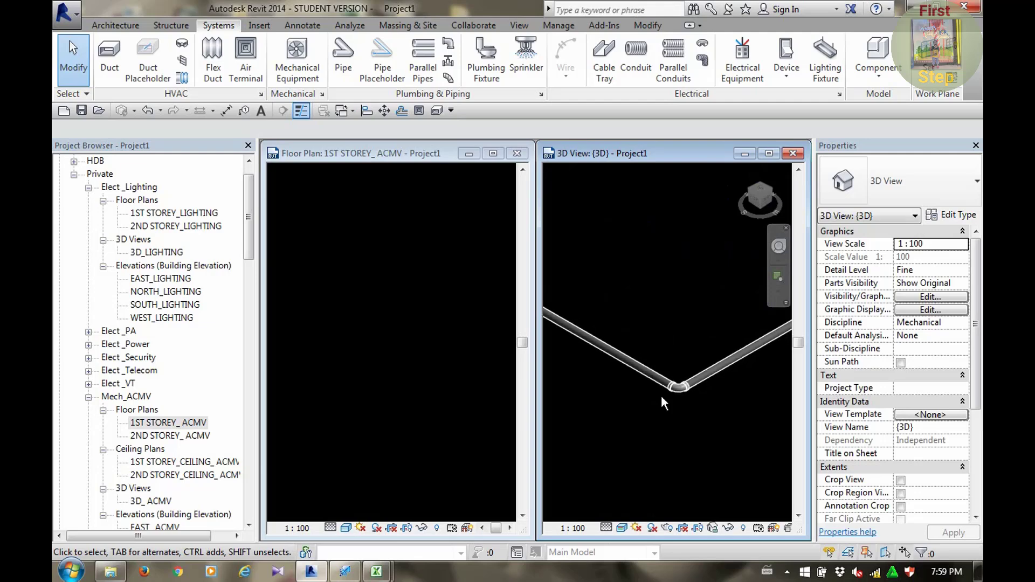
{"action": "scroll", "coordinate": [661, 395], "scroll_direction": "down", "scroll_amount": 2}
{"action": "middle_click_drag", "start_coordinate": [661, 400], "coordinate": [728, 386]}
{"action": "scroll", "coordinate": [674, 361], "scroll_direction": "up", "scroll_amount": 2}
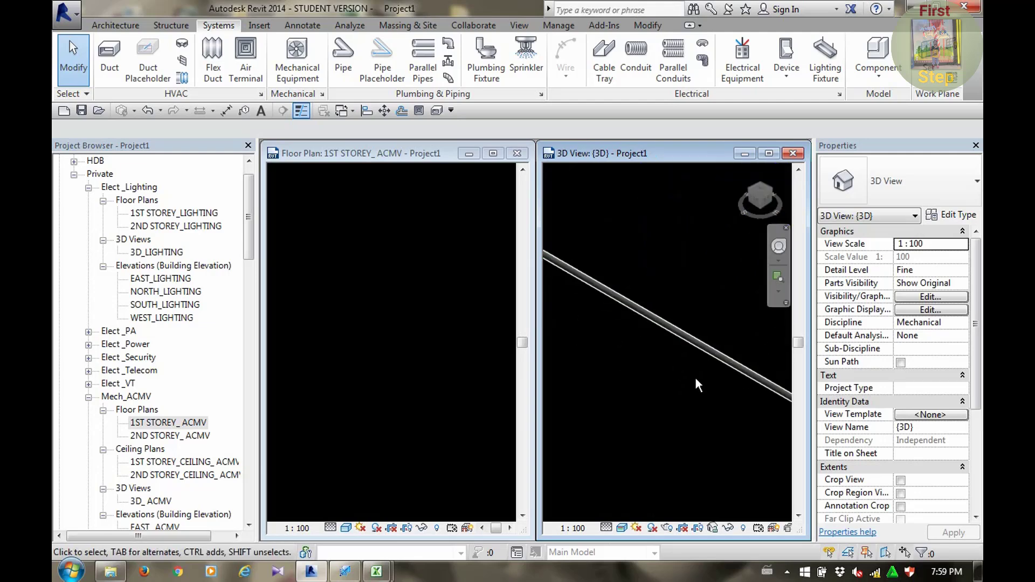
{"action": "scroll", "coordinate": [707, 386], "scroll_direction": "up", "scroll_amount": 1}
{"action": "scroll", "coordinate": [703, 385], "scroll_direction": "up", "scroll_amount": 1}
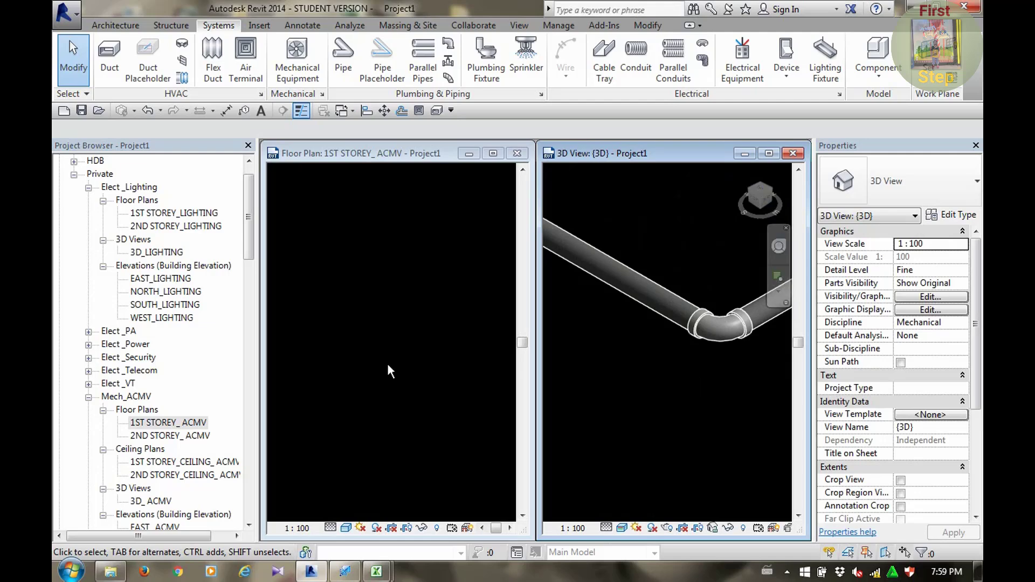
{"action": "left_click", "coordinate": [420, 345]}
Split the 40 mm water pipe, inserting a coupling
{"action": "scroll", "coordinate": [420, 345], "scroll_direction": "down", "scroll_amount": 2}
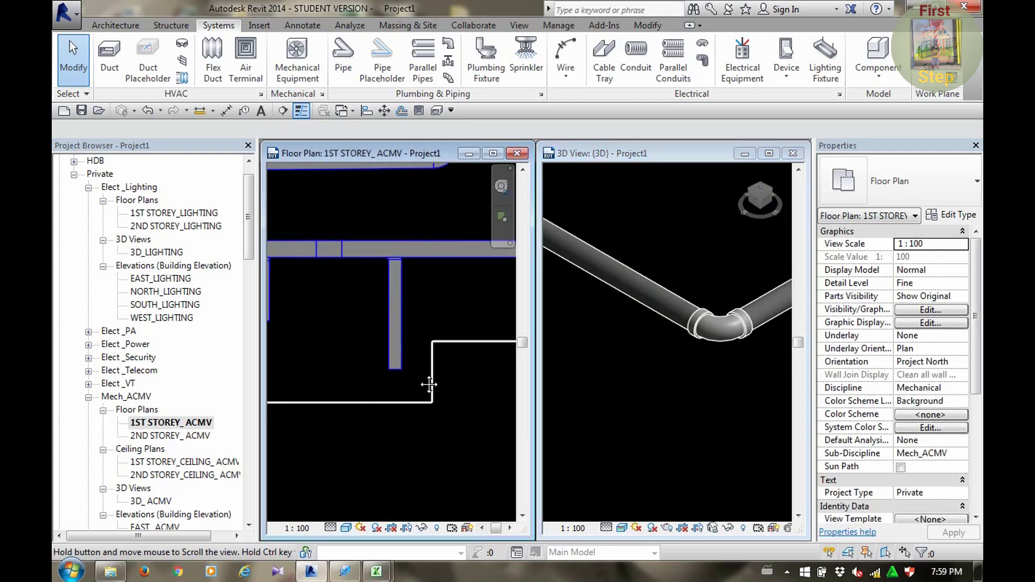
{"action": "scroll", "coordinate": [383, 370], "scroll_direction": "down", "scroll_amount": 2}
{"action": "scroll", "coordinate": [386, 369], "scroll_direction": "up", "scroll_amount": 2}
{"action": "scroll", "coordinate": [387, 364], "scroll_direction": "up", "scroll_amount": 1}
{"action": "scroll", "coordinate": [386, 364], "scroll_direction": "up", "scroll_amount": 2}
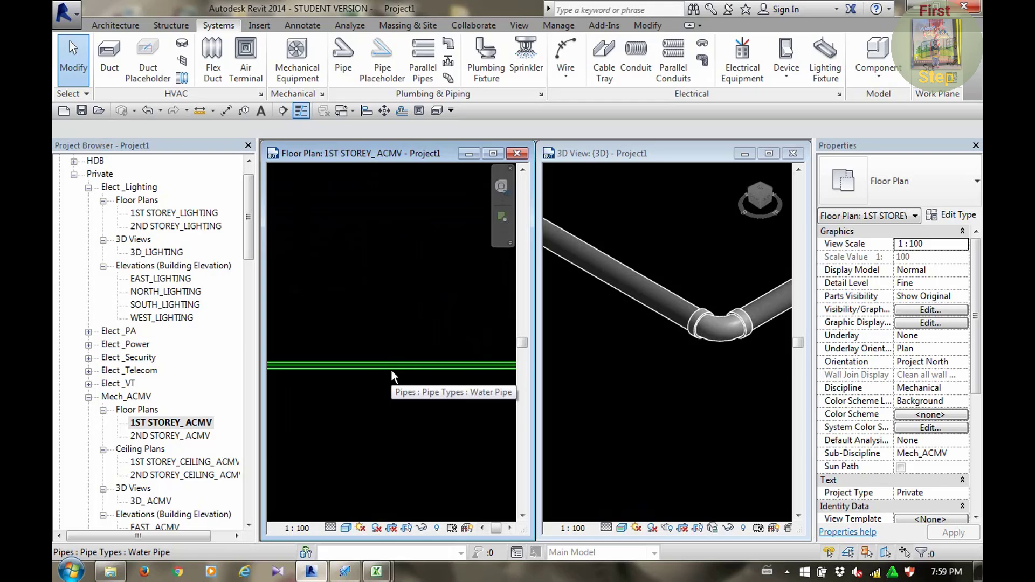
{"action": "left_click", "coordinate": [662, 26]}
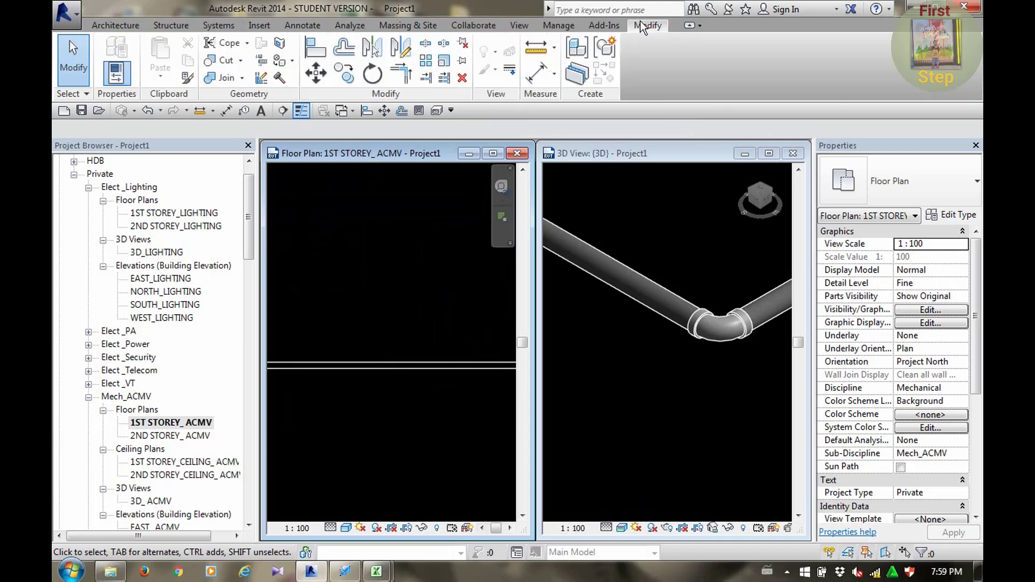
{"action": "left_click", "coordinate": [425, 44]}
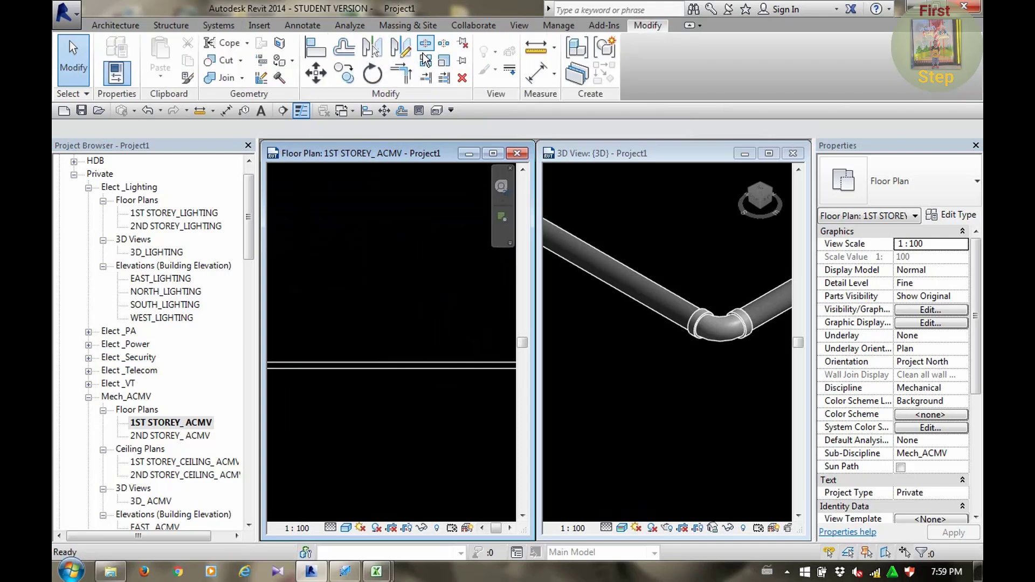
{"action": "left_click", "coordinate": [381, 366]}
{"action": "scroll", "coordinate": [381, 377], "scroll_direction": "up", "scroll_amount": 2}
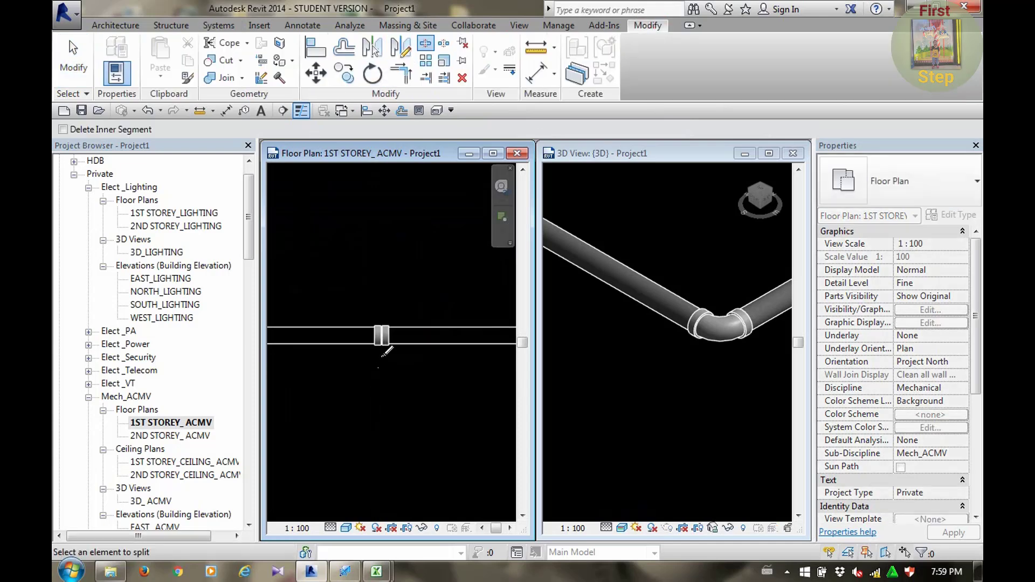
{"action": "key", "text": "Escape"}
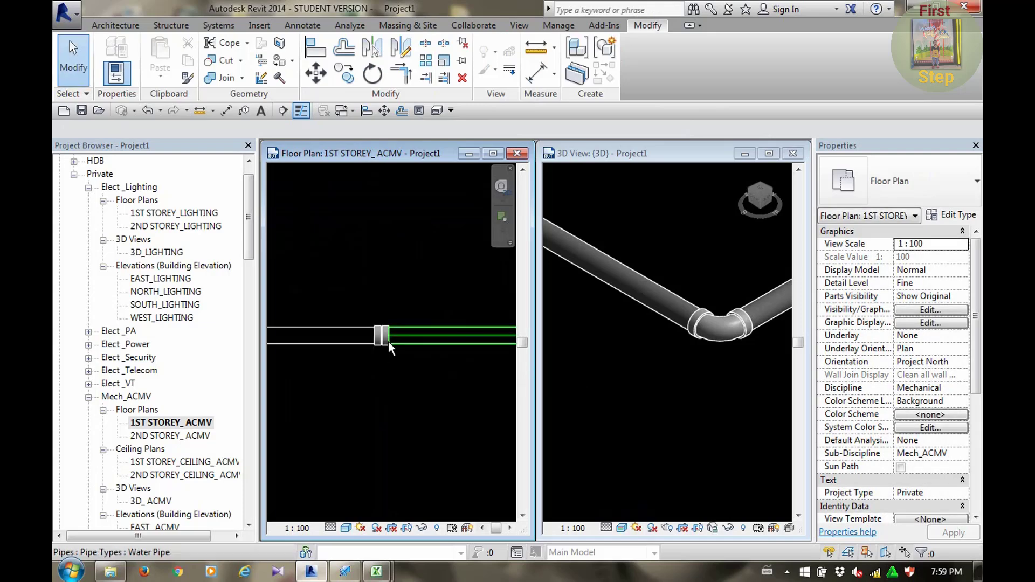
Inspect the new coupling and the adjacent pipe by selecting each in turn
{"action": "left_click", "coordinate": [384, 344]}
{"action": "key", "text": "Escape"}
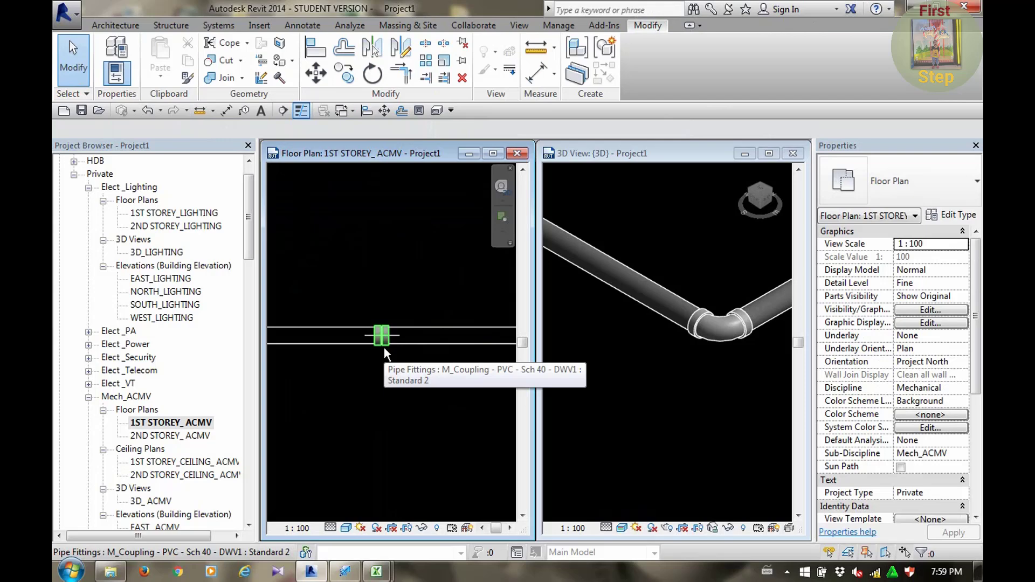
{"action": "left_click", "coordinate": [383, 345]}
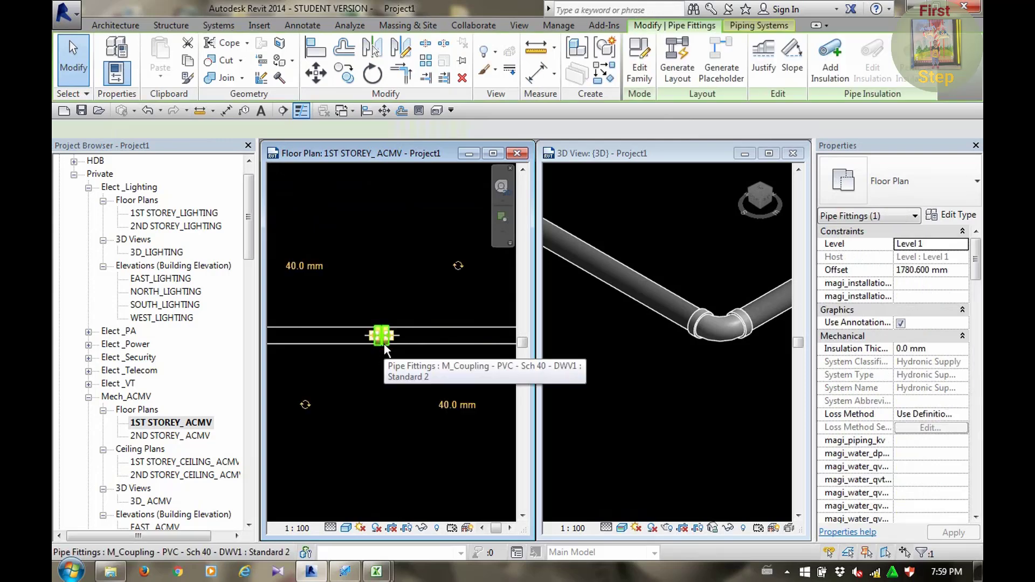
{"action": "key", "text": "Escape"}
{"action": "left_click", "coordinate": [414, 345]}
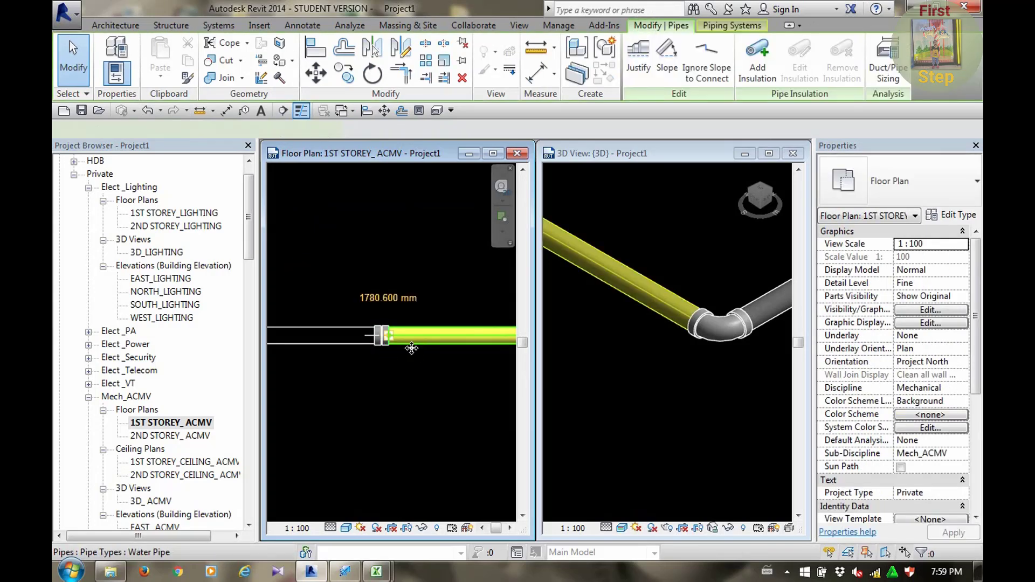
{"action": "scroll", "coordinate": [390, 358], "scroll_direction": "down", "scroll_amount": 2}
{"action": "key", "text": "Escape"}
Change the pipe left of the coupling to 25.0 mm diameter
{"action": "left_click", "coordinate": [367, 348]}
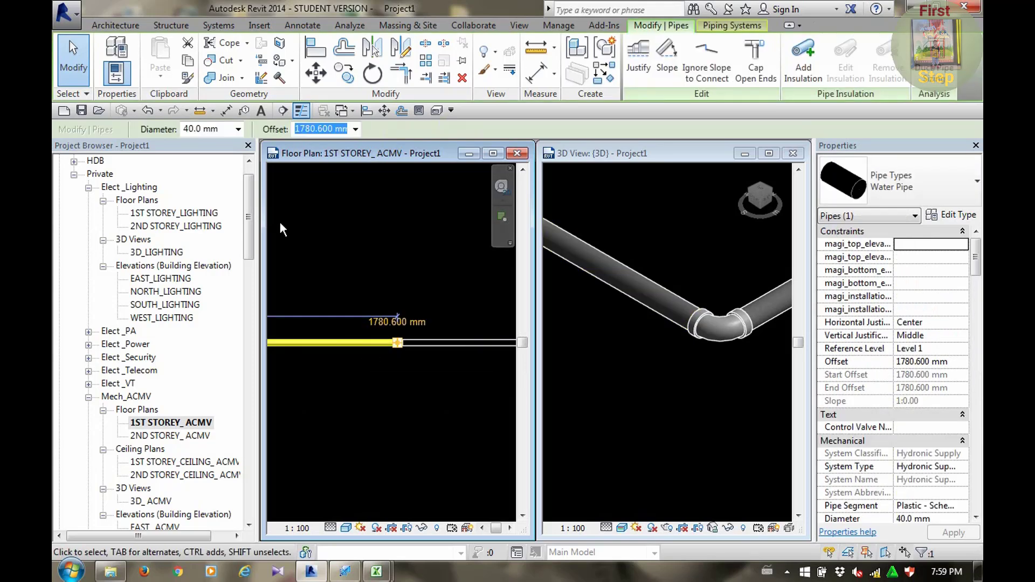
{"action": "left_click", "coordinate": [237, 130]}
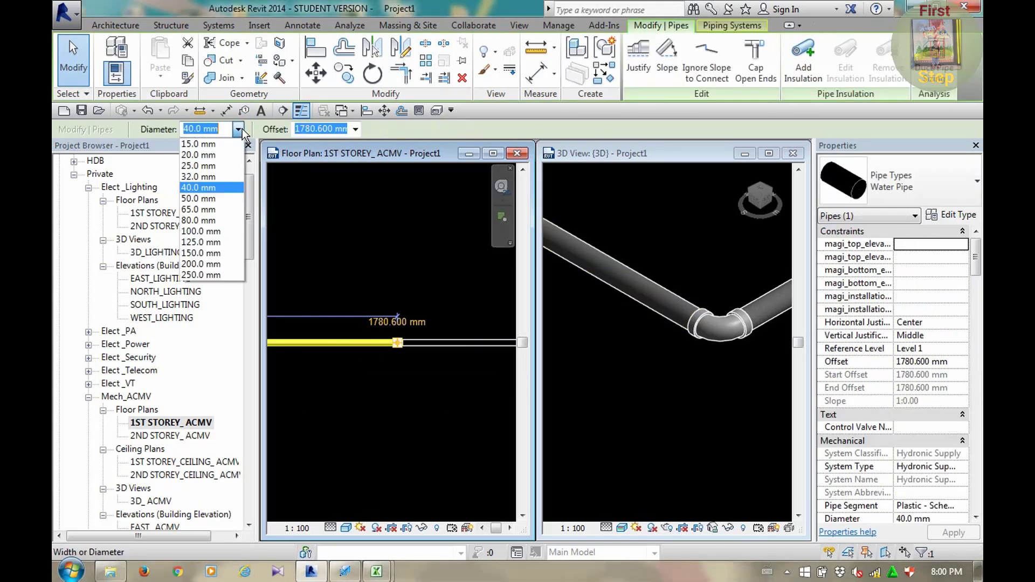
{"action": "left_click", "coordinate": [208, 165]}
{"action": "left_click", "coordinate": [391, 360]}
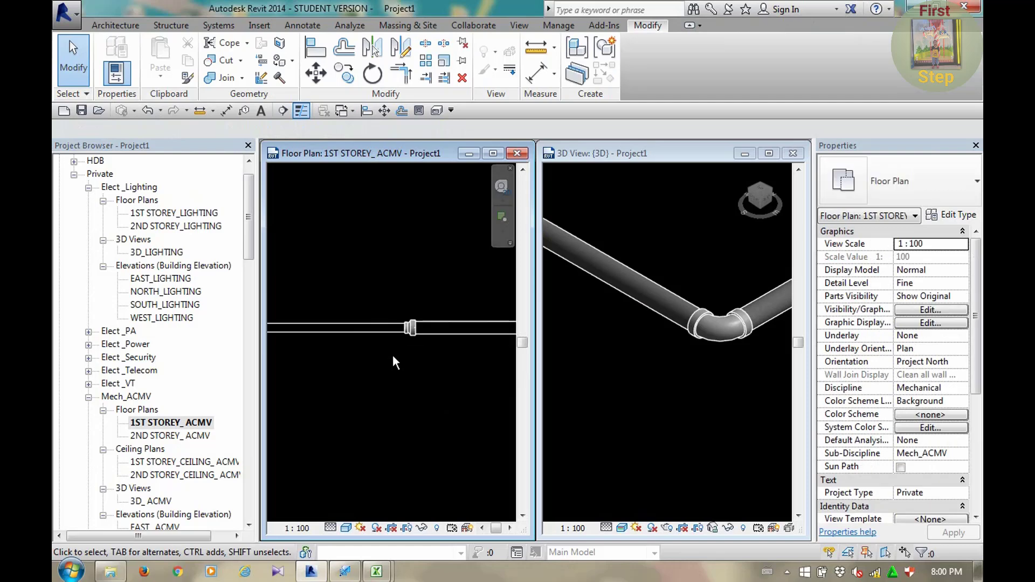
{"action": "scroll", "coordinate": [399, 350], "scroll_direction": "up", "scroll_amount": 4}
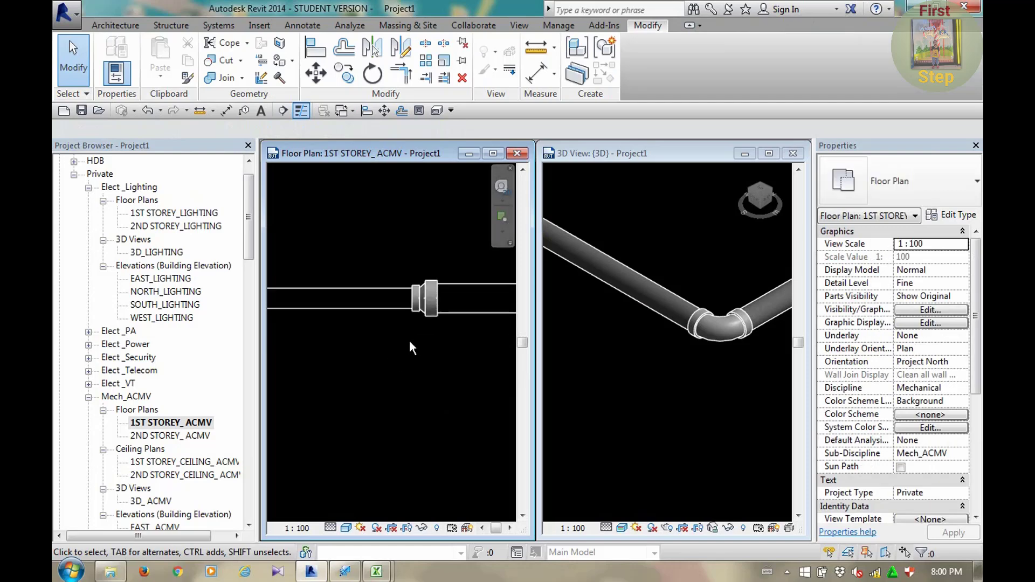
{"action": "scroll", "coordinate": [409, 343], "scroll_direction": "down", "scroll_amount": 3}
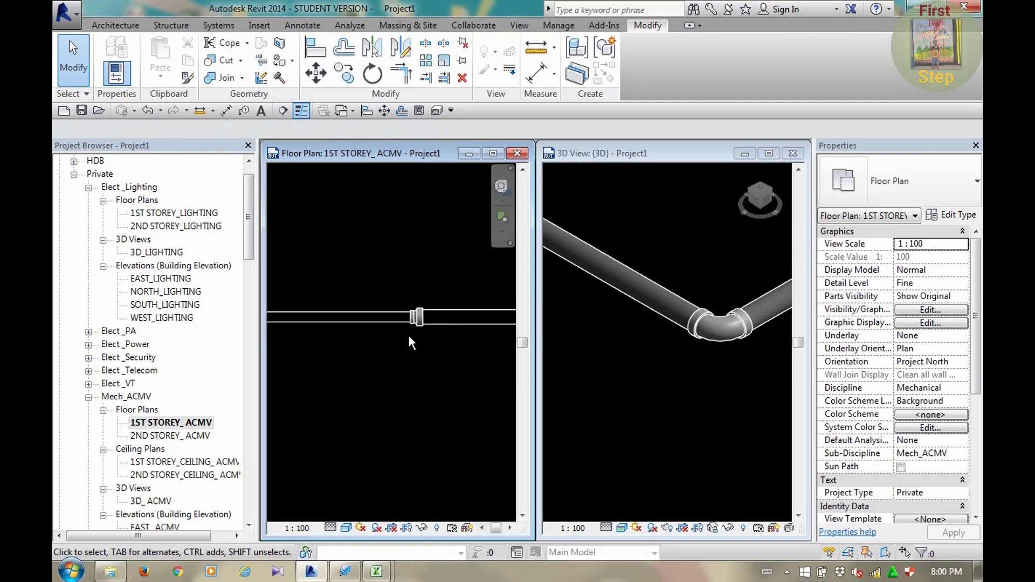
{"action": "middle_click_drag", "start_coordinate": [440, 340], "coordinate": [467, 355]}
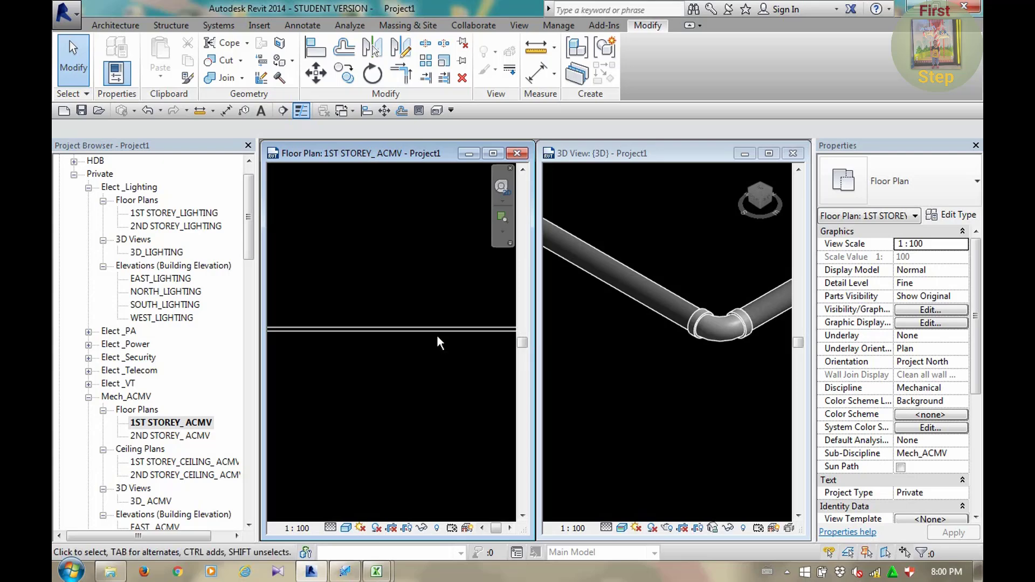
{"action": "mouse_move", "coordinate": [448, 360]}
{"action": "middle_mouse_down"}
{"action": "mouse_move", "coordinate": [455, 375]}
{"action": "mouse_move", "coordinate": [400, 334]}
{"action": "middle_mouse_up"}
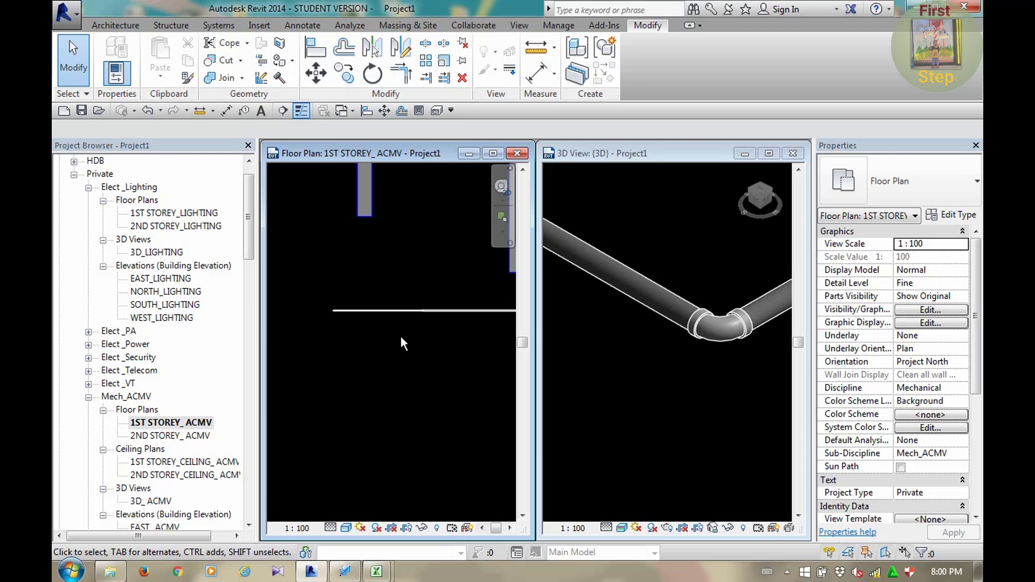
{"action": "mouse_move", "coordinate": [376, 356]}
{"action": "middle_mouse_down"}
{"action": "mouse_move", "coordinate": [451, 259]}
{"action": "mouse_move", "coordinate": [391, 318]}
{"action": "mouse_move", "coordinate": [391, 281]}
{"action": "mouse_move", "coordinate": [396, 321]}
{"action": "mouse_move", "coordinate": [370, 359]}
{"action": "mouse_move", "coordinate": [435, 270]}
{"action": "mouse_move", "coordinate": [409, 289]}
{"action": "middle_mouse_up"}
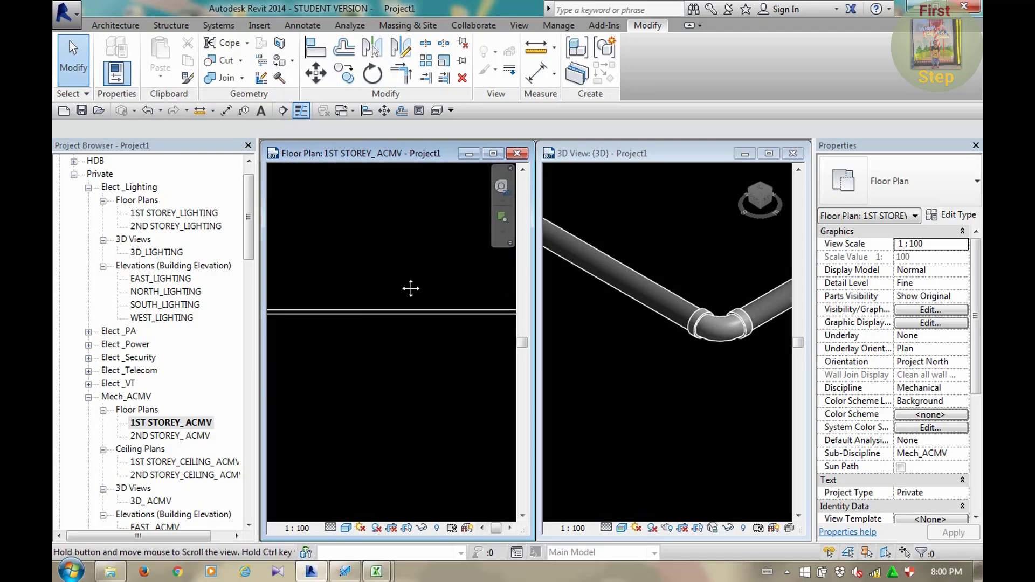
{"action": "left_click", "coordinate": [361, 316]}
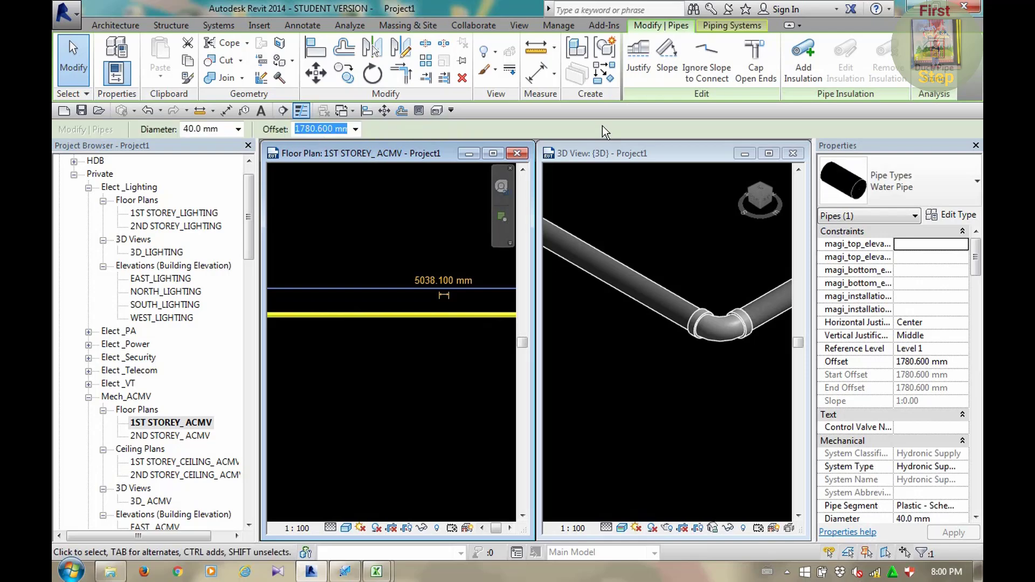
{"action": "mouse_move", "coordinate": [367, 306]}
{"action": "middle_mouse_down"}
{"action": "mouse_move", "coordinate": [370, 291]}
{"action": "mouse_move", "coordinate": [409, 280]}
{"action": "middle_mouse_up"}
Start a new pipe with a 15.0 mm diameter
{"action": "left_click", "coordinate": [231, 25]}
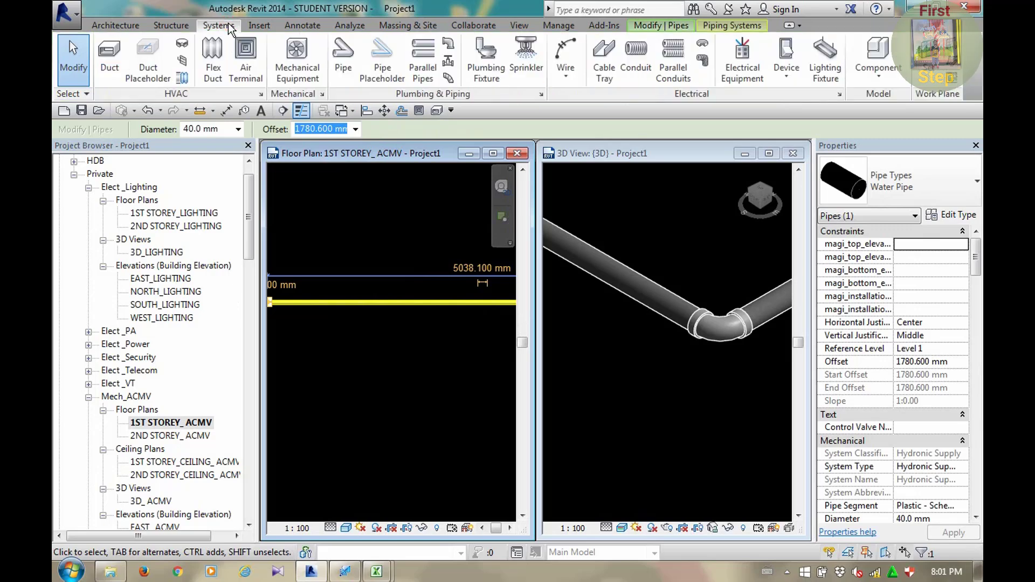
{"action": "left_click", "coordinate": [344, 60]}
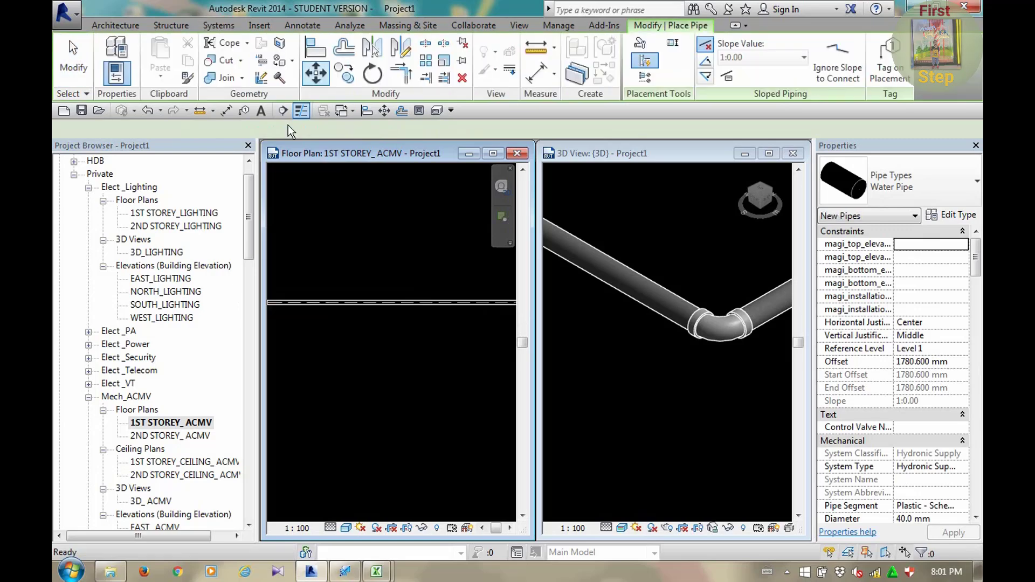
{"action": "left_click", "coordinate": [261, 129]}
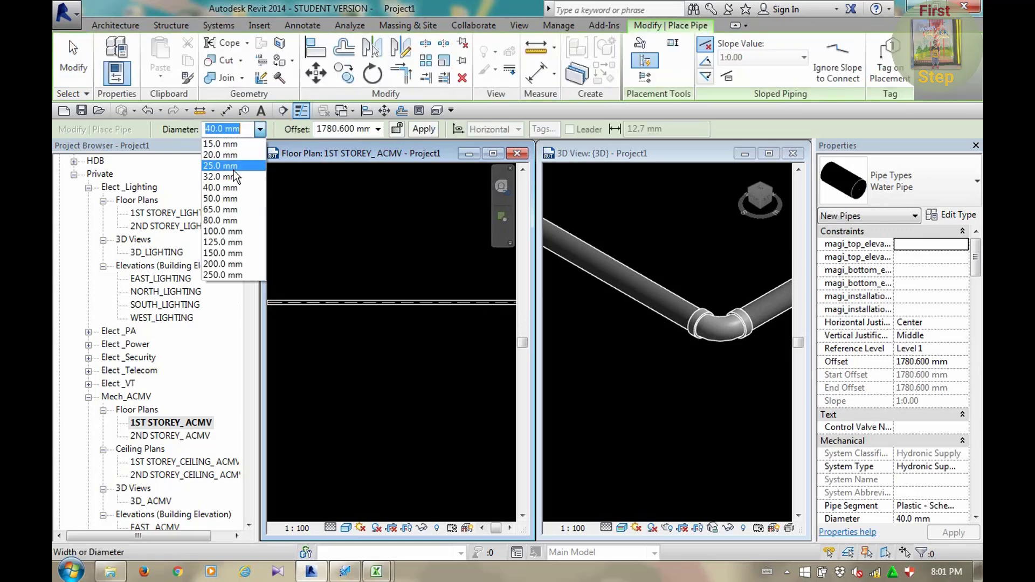
{"action": "left_click", "coordinate": [222, 144]}
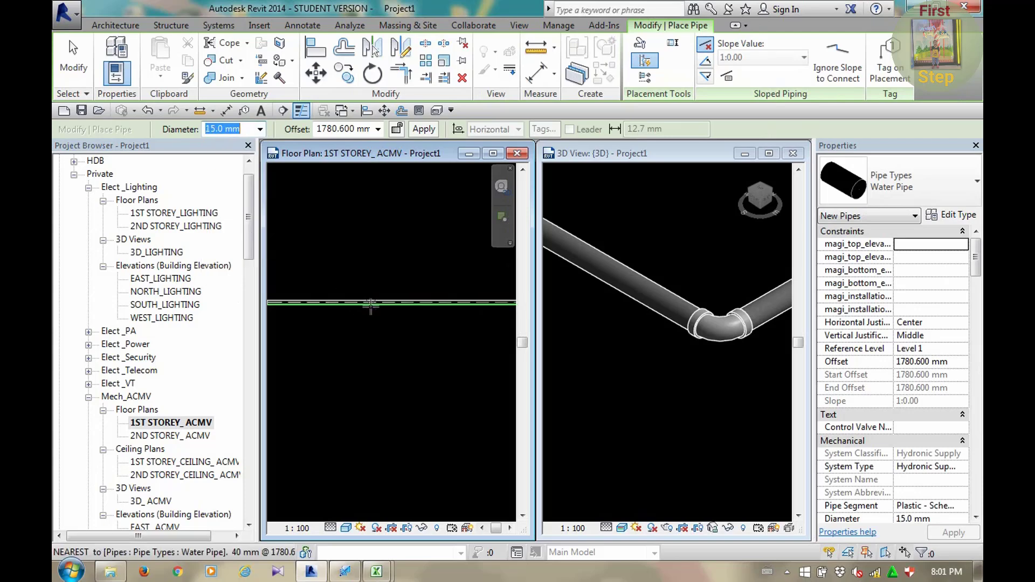
Draw the 15 mm branch down from the main run, joined by a tee
{"action": "left_click", "coordinate": [374, 302]}
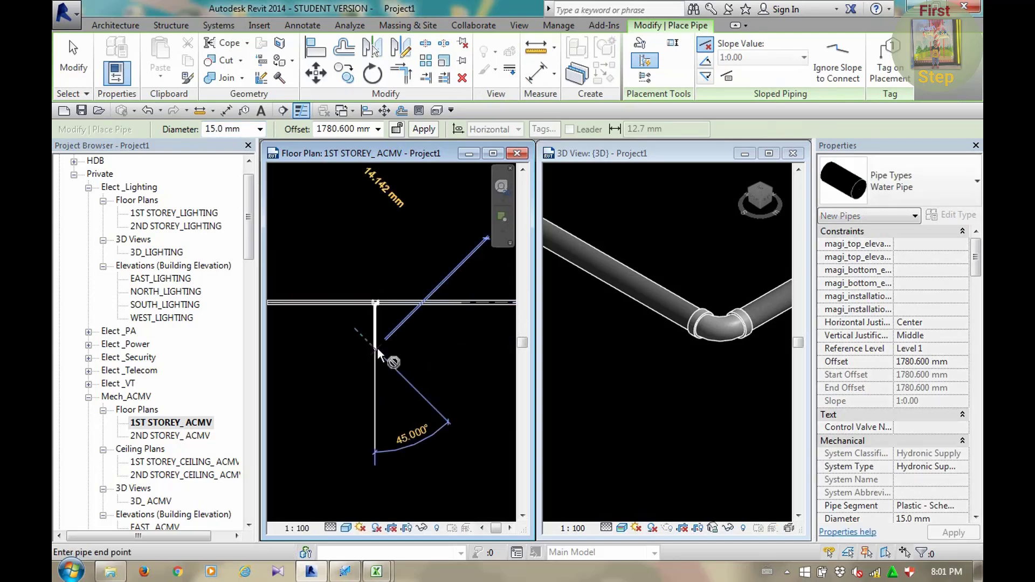
{"action": "left_click", "coordinate": [376, 337]}
{"action": "key", "text": "Escape"}
{"action": "key", "text": "Escape"}
{"action": "scroll", "coordinate": [376, 304], "scroll_direction": "up", "scroll_amount": 3}
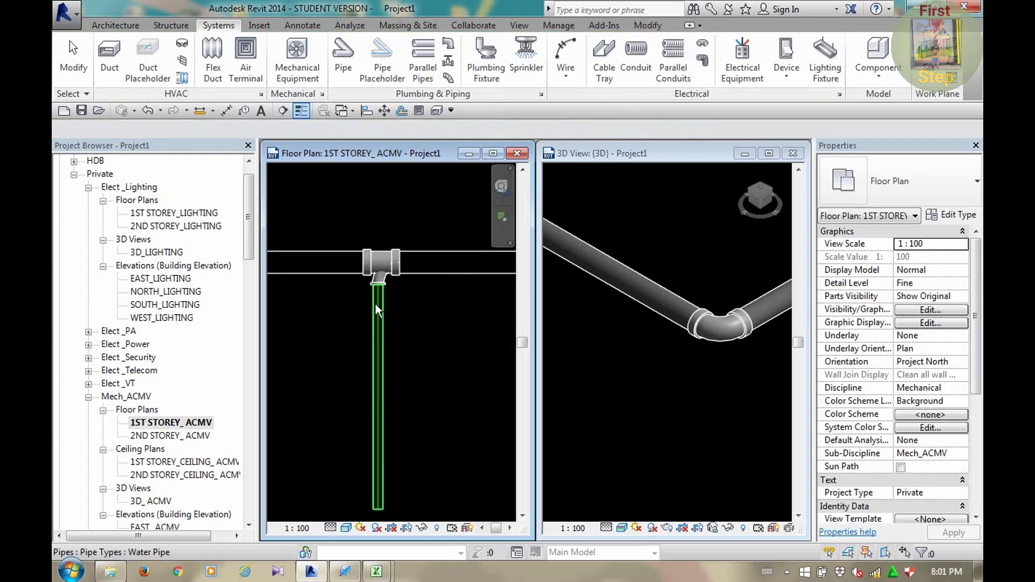
{"action": "scroll", "coordinate": [375, 300], "scroll_direction": "up", "scroll_amount": 4}
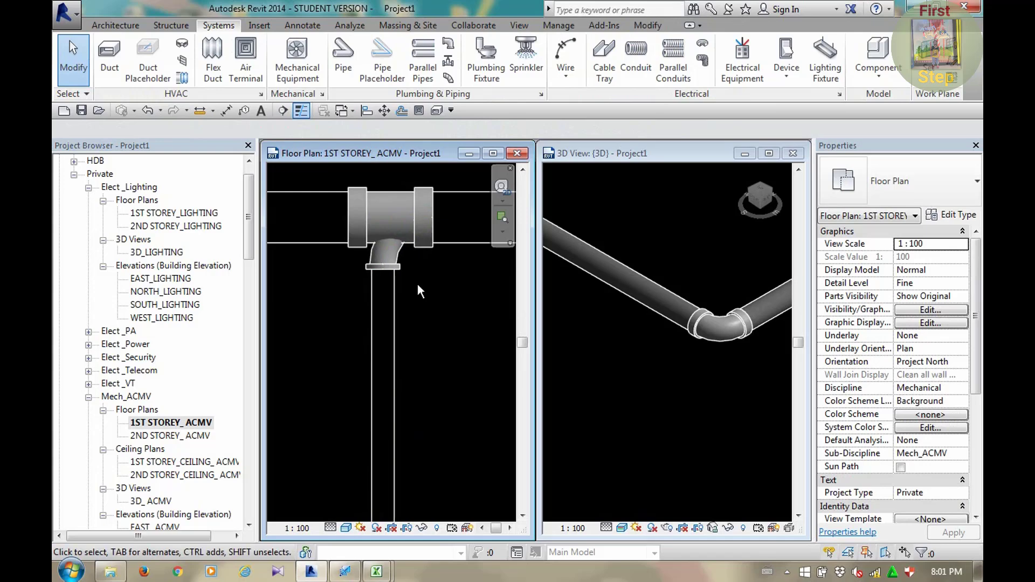
{"action": "scroll", "coordinate": [417, 283], "scroll_direction": "down", "scroll_amount": 2}
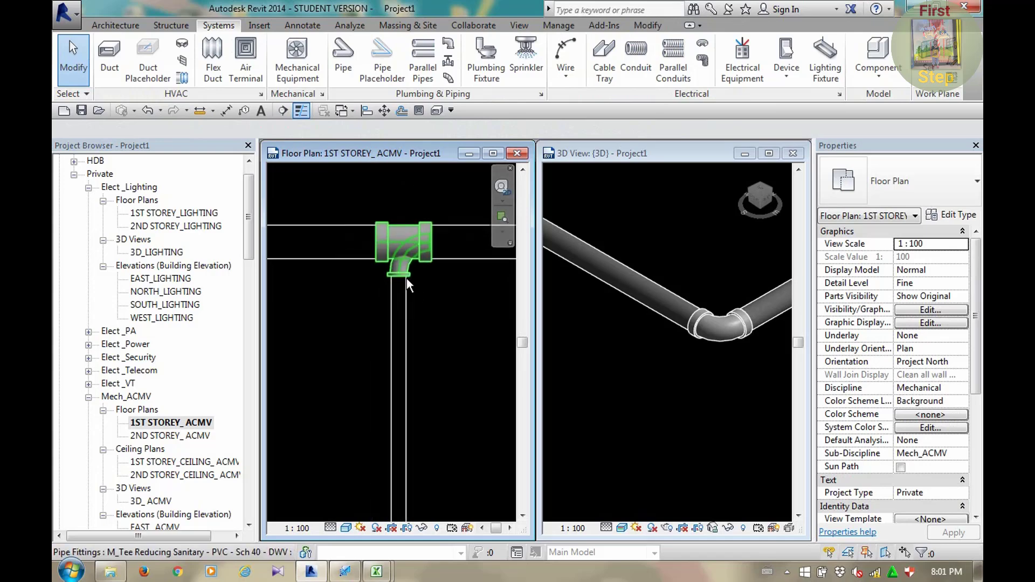
{"action": "scroll", "coordinate": [407, 279], "scroll_direction": "up", "scroll_amount": 2}
{"action": "scroll", "coordinate": [410, 263], "scroll_direction": "up", "scroll_amount": 1}
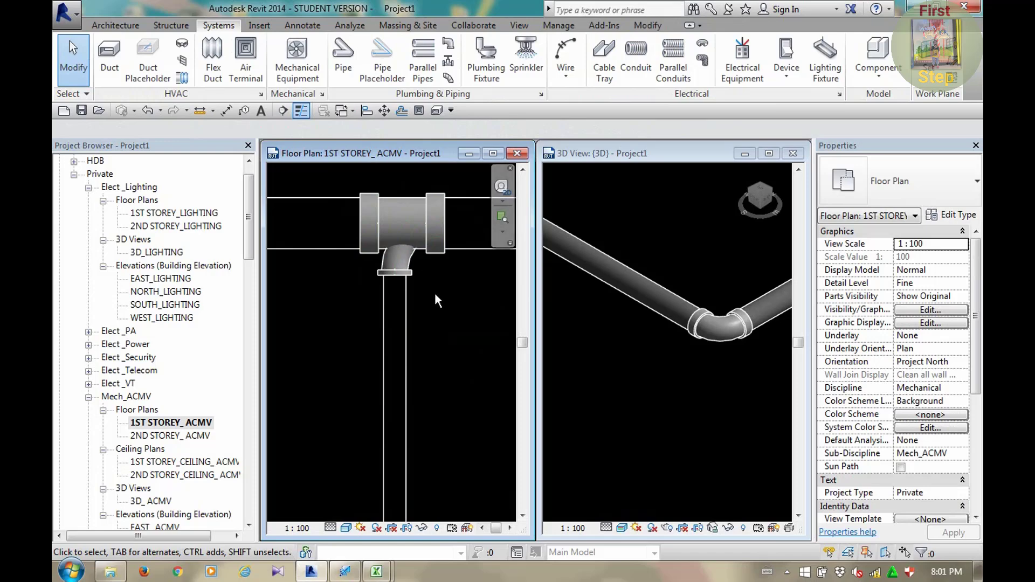
{"action": "scroll", "coordinate": [436, 293], "scroll_direction": "down", "scroll_amount": 1}
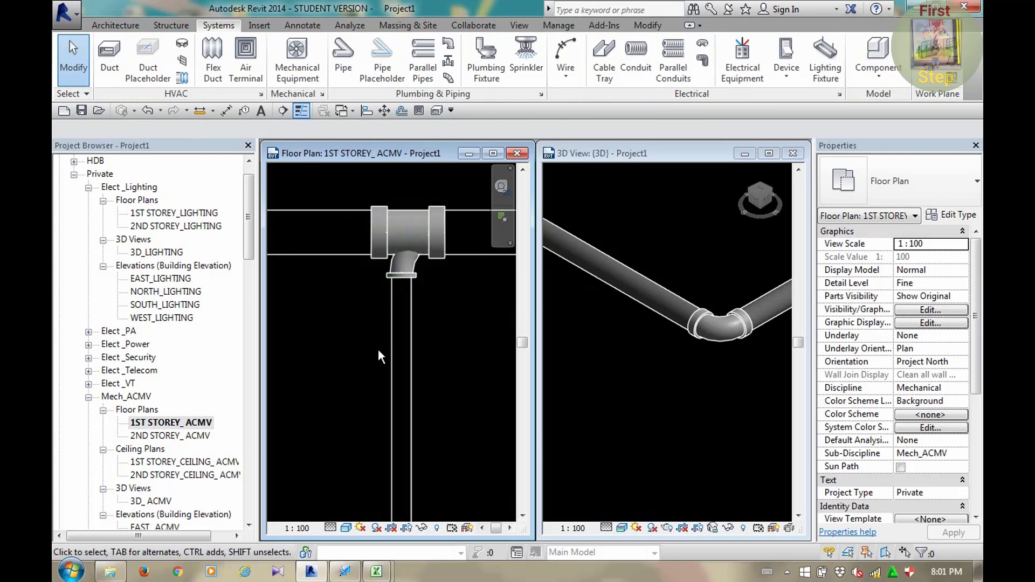
{"action": "scroll", "coordinate": [378, 348], "scroll_direction": "down", "scroll_amount": 3}
{"action": "scroll", "coordinate": [377, 348], "scroll_direction": "down", "scroll_amount": 2}
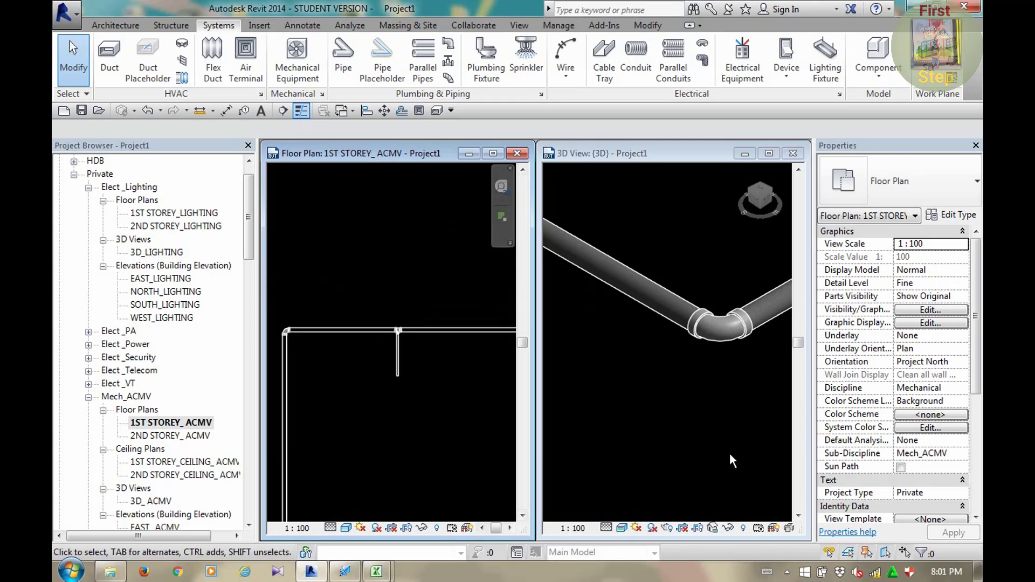
Activate the 3D view to check the tee junction
{"action": "left_click", "coordinate": [787, 572]}
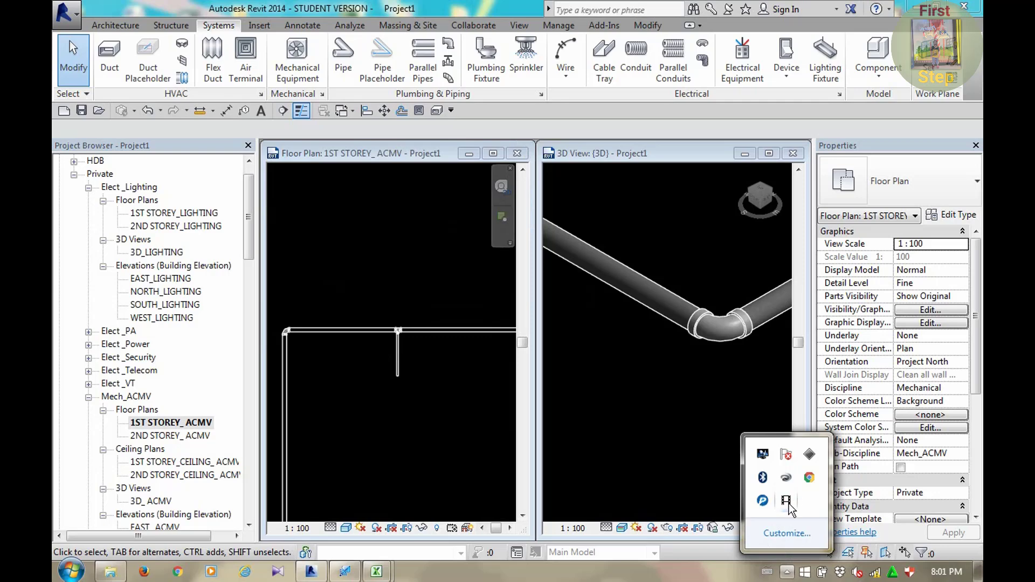
{"action": "left_click", "coordinate": [643, 433]}
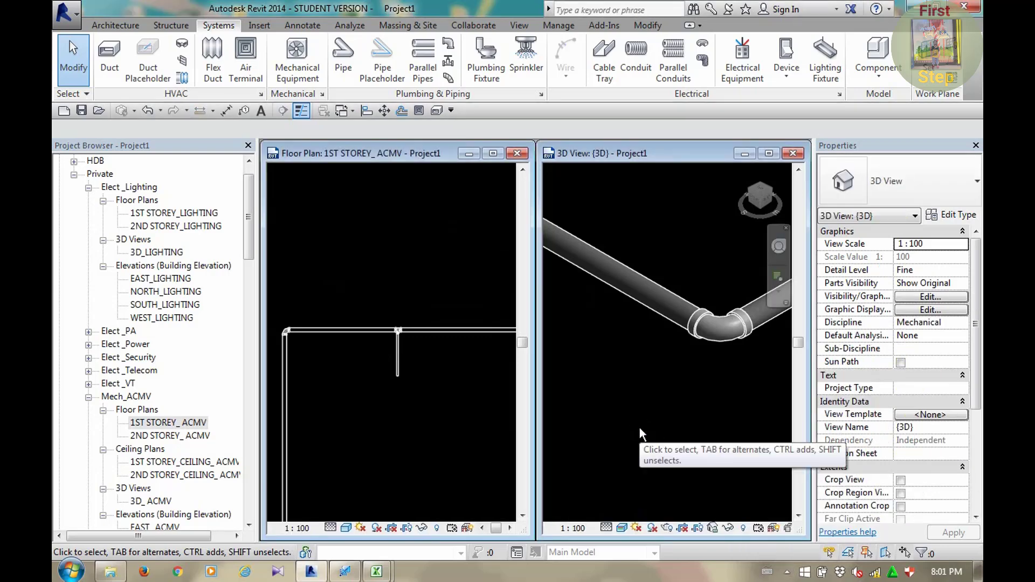
{"action": "left_click", "coordinate": [788, 572]}
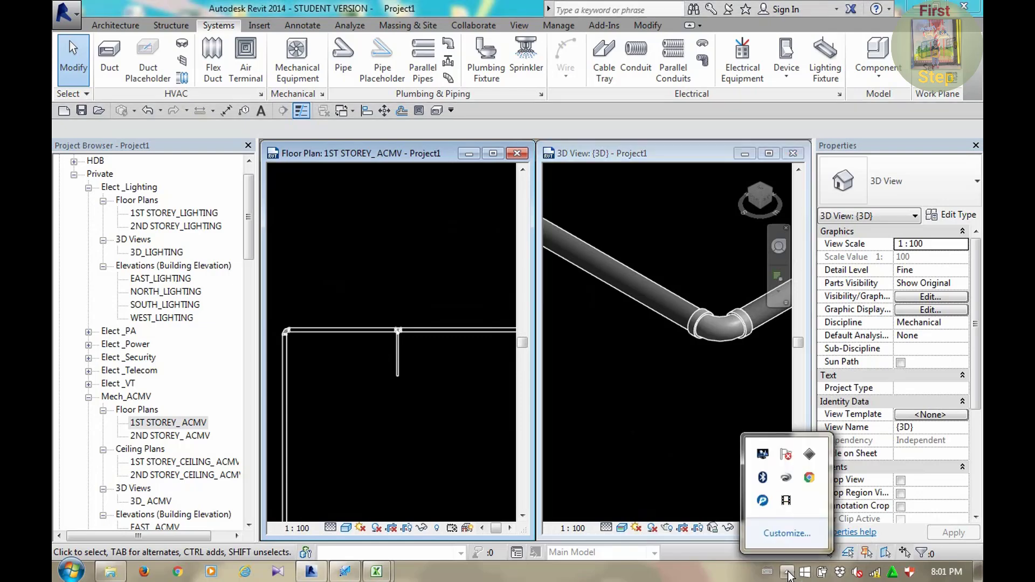